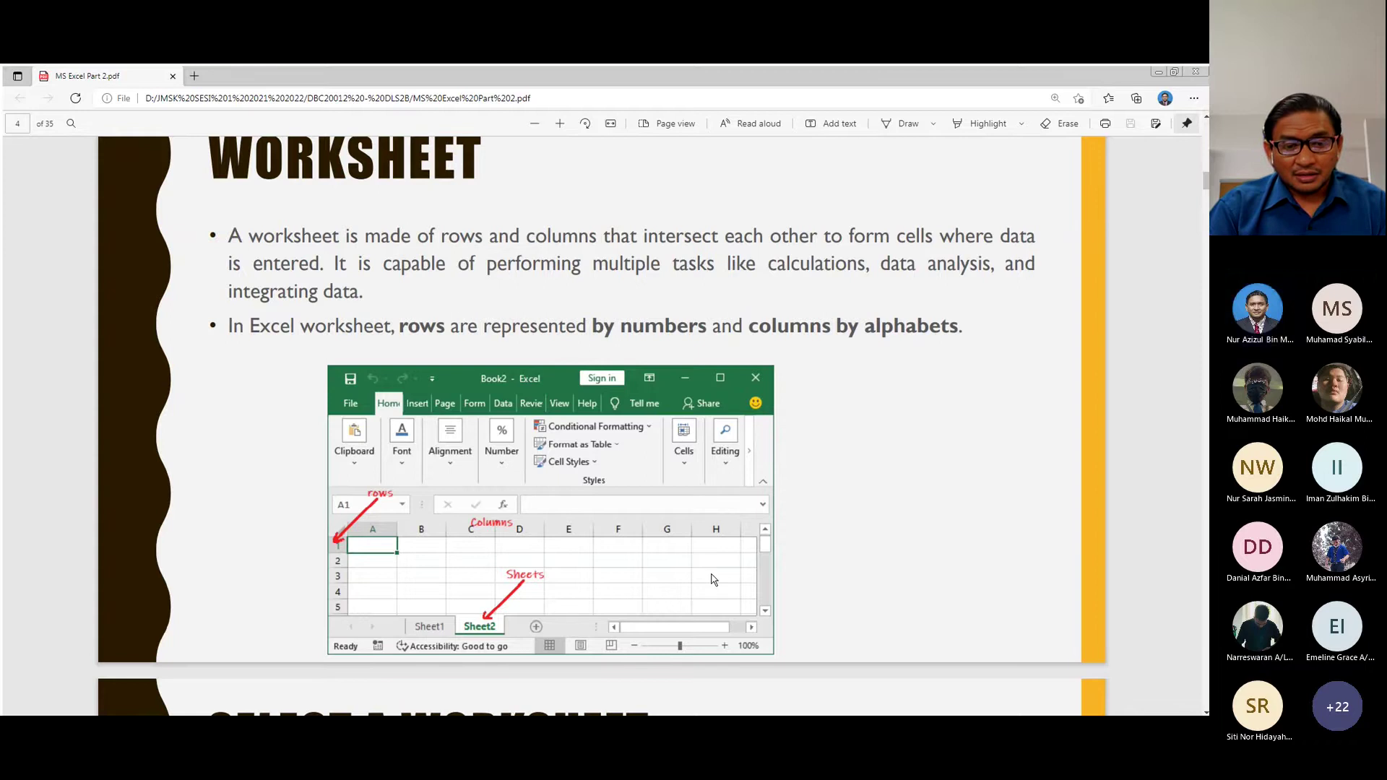
Read the MS Excel Part 2 PDF slides from the worksheet overview through selecting and inserting a worksheet
{"action": "scroll", "coordinate": [714, 579], "scroll_direction": "down", "scroll_amount": 1}
{"action": "scroll", "coordinate": [713, 580], "scroll_direction": "down", "scroll_amount": 1}
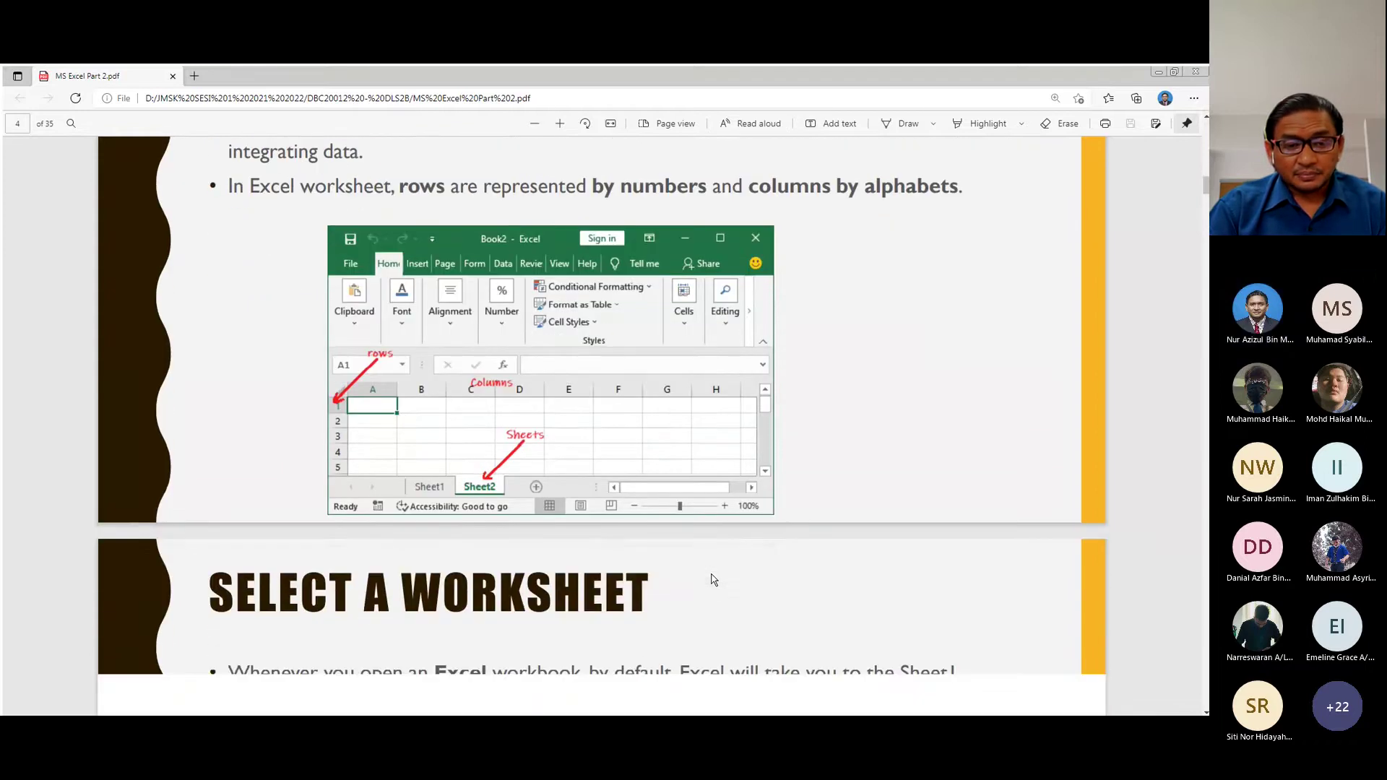
{"action": "scroll", "coordinate": [713, 579], "scroll_direction": "down", "scroll_amount": 3}
{"action": "scroll", "coordinate": [714, 579], "scroll_direction": "down", "scroll_amount": 1}
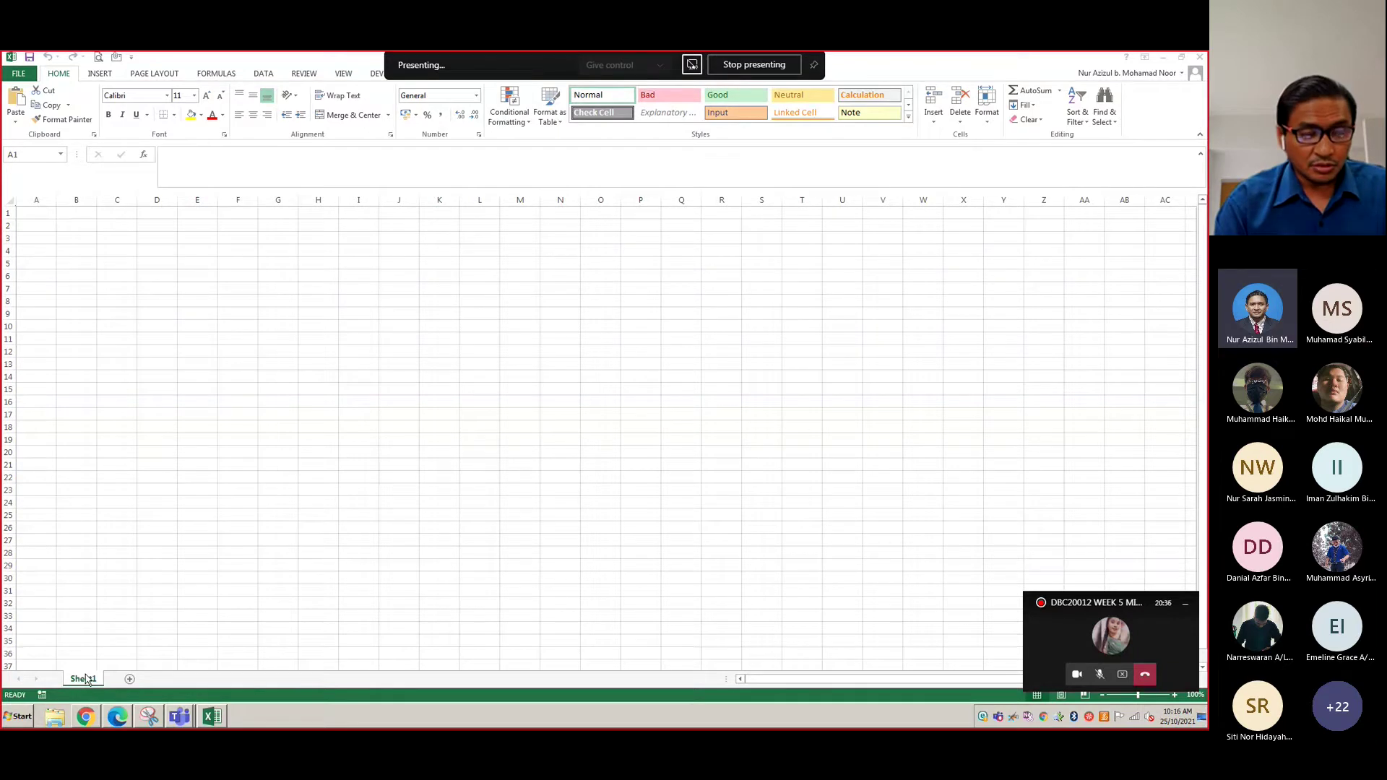
{"action": "key", "text": "alt+Tab"}
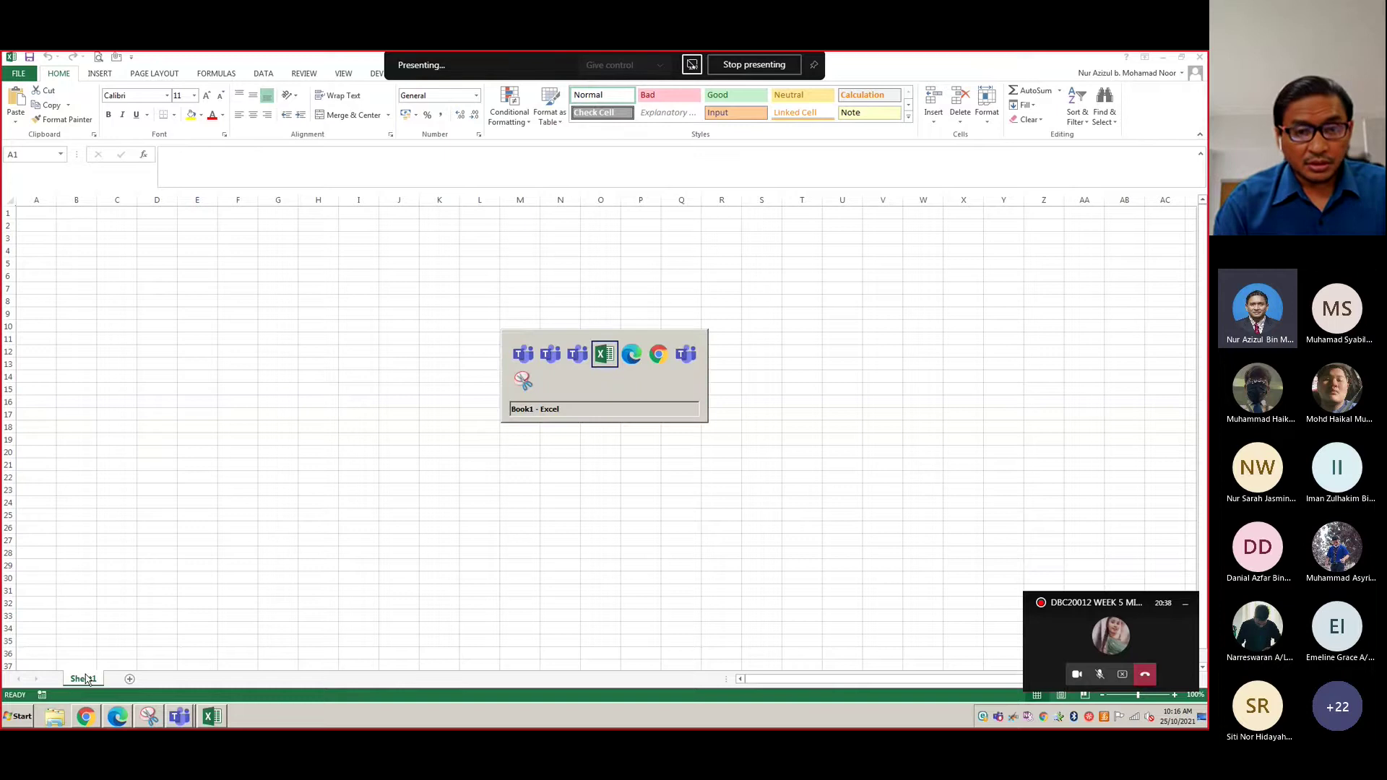
{"action": "key", "text": "alt+Tab"}
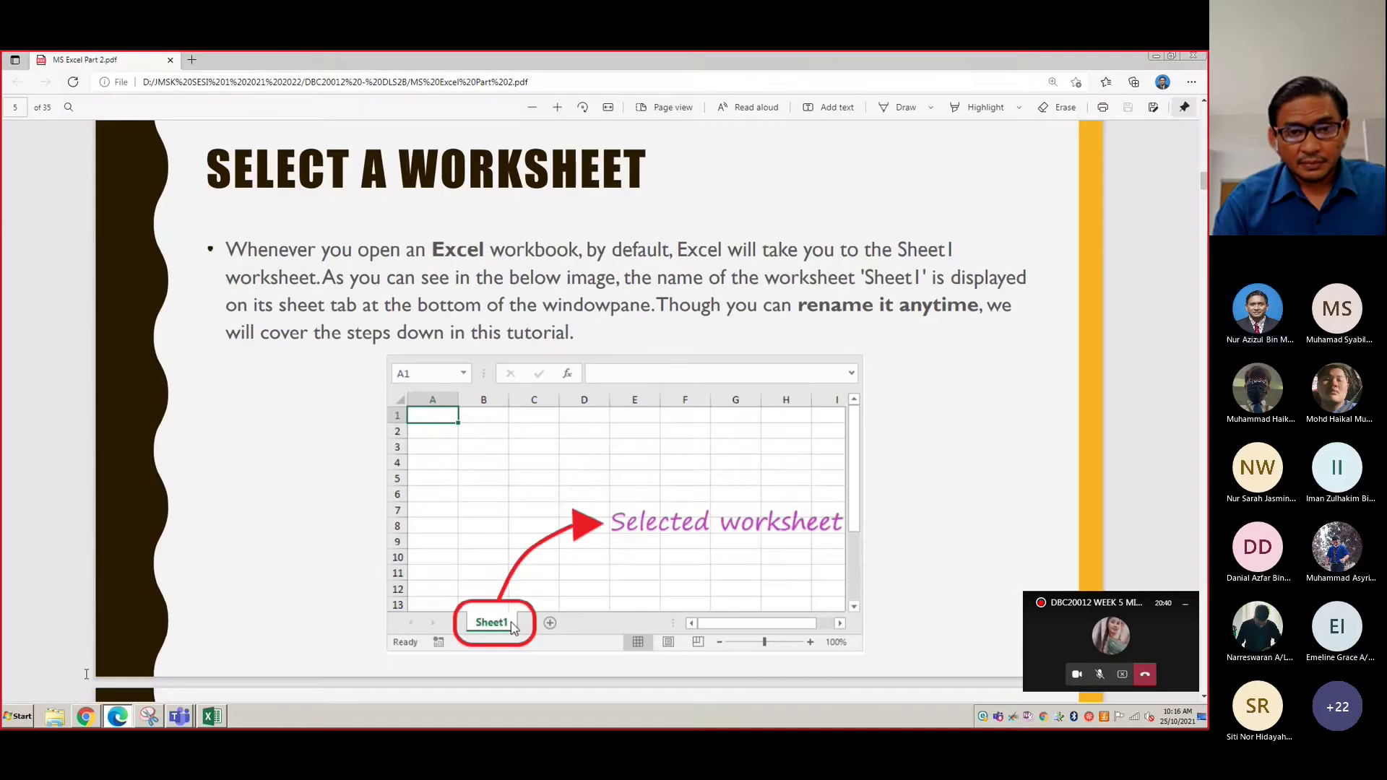
{"action": "scroll", "coordinate": [91, 673], "scroll_direction": "down", "scroll_amount": 5}
{"action": "scroll", "coordinate": [91, 673], "scroll_direction": "down", "scroll_amount": 2}
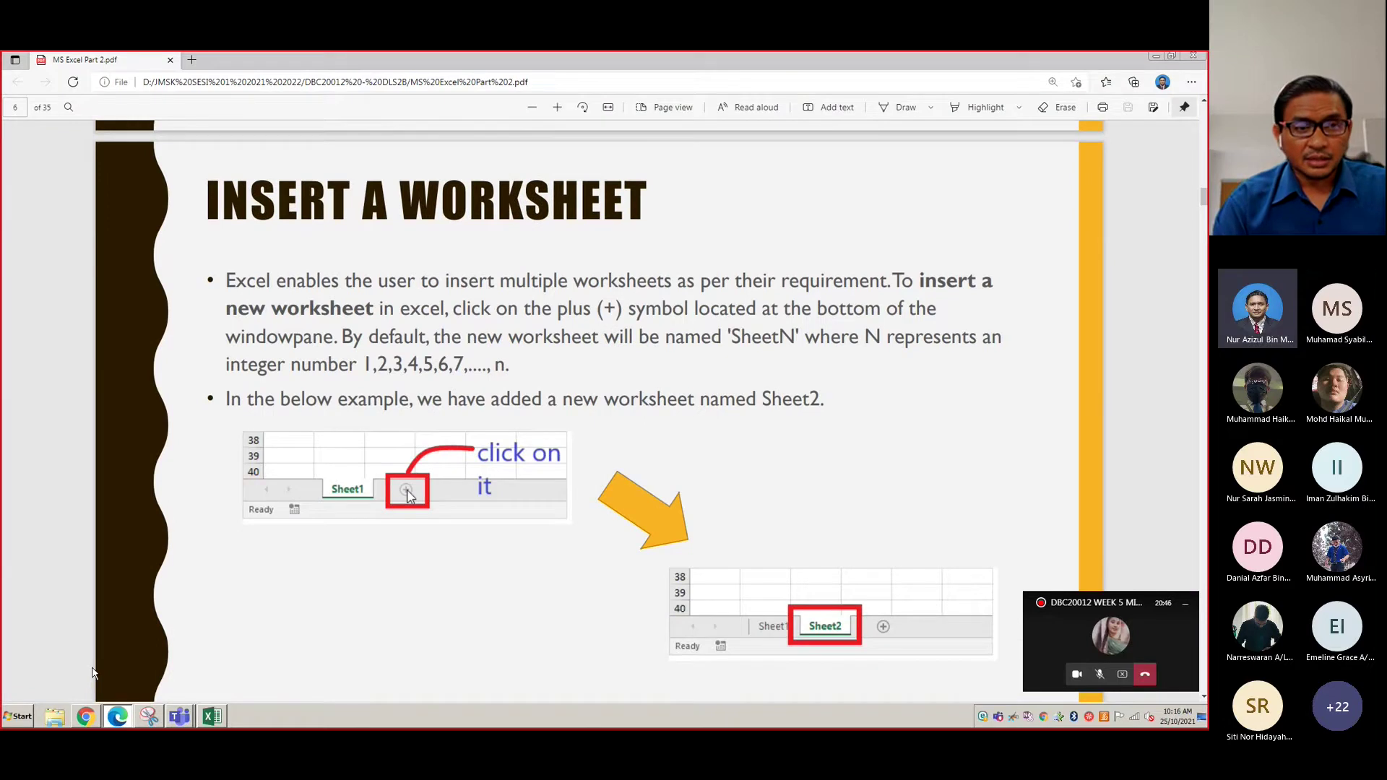
Switch to the blank Excel workbook and insert a new worksheet after Sheet1
{"action": "mouse_move", "coordinate": [212, 723]}
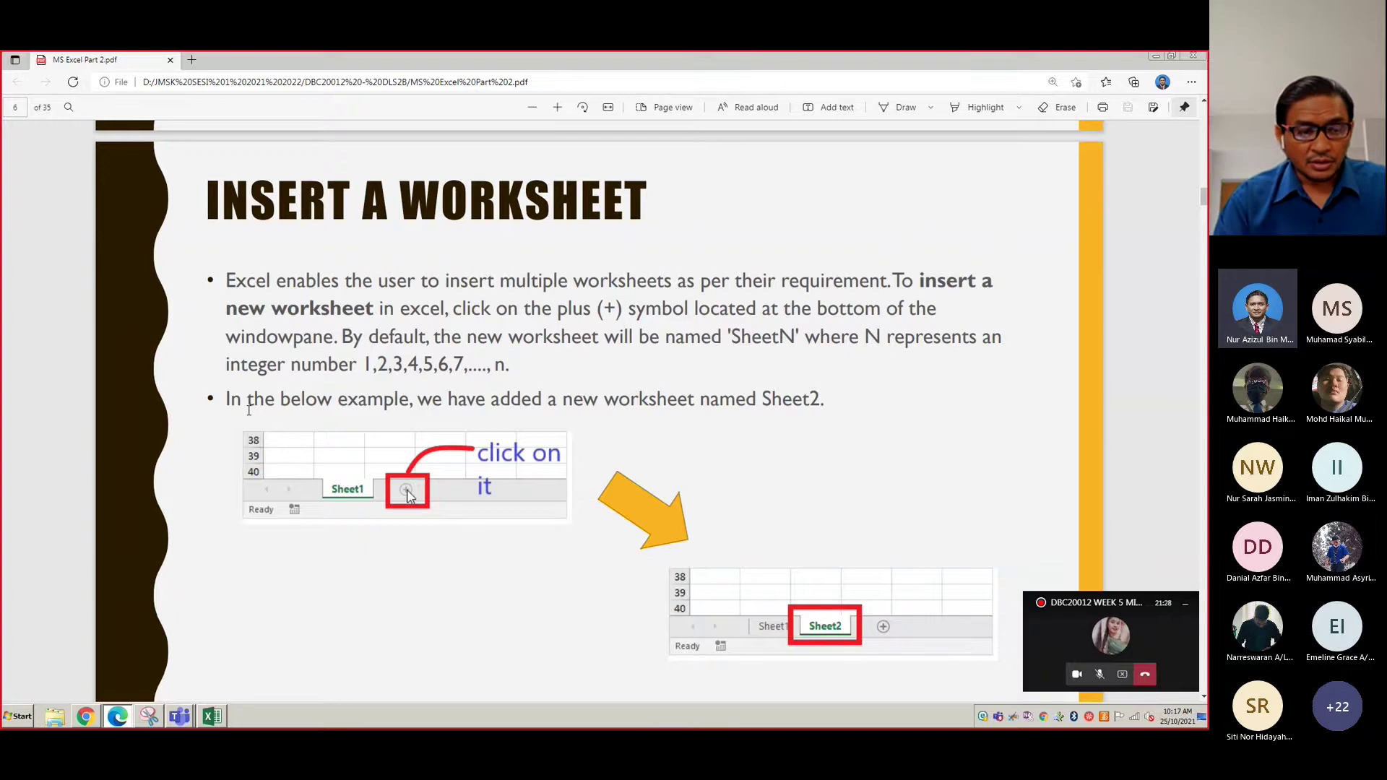
{"action": "key", "text": "alt+Tab"}
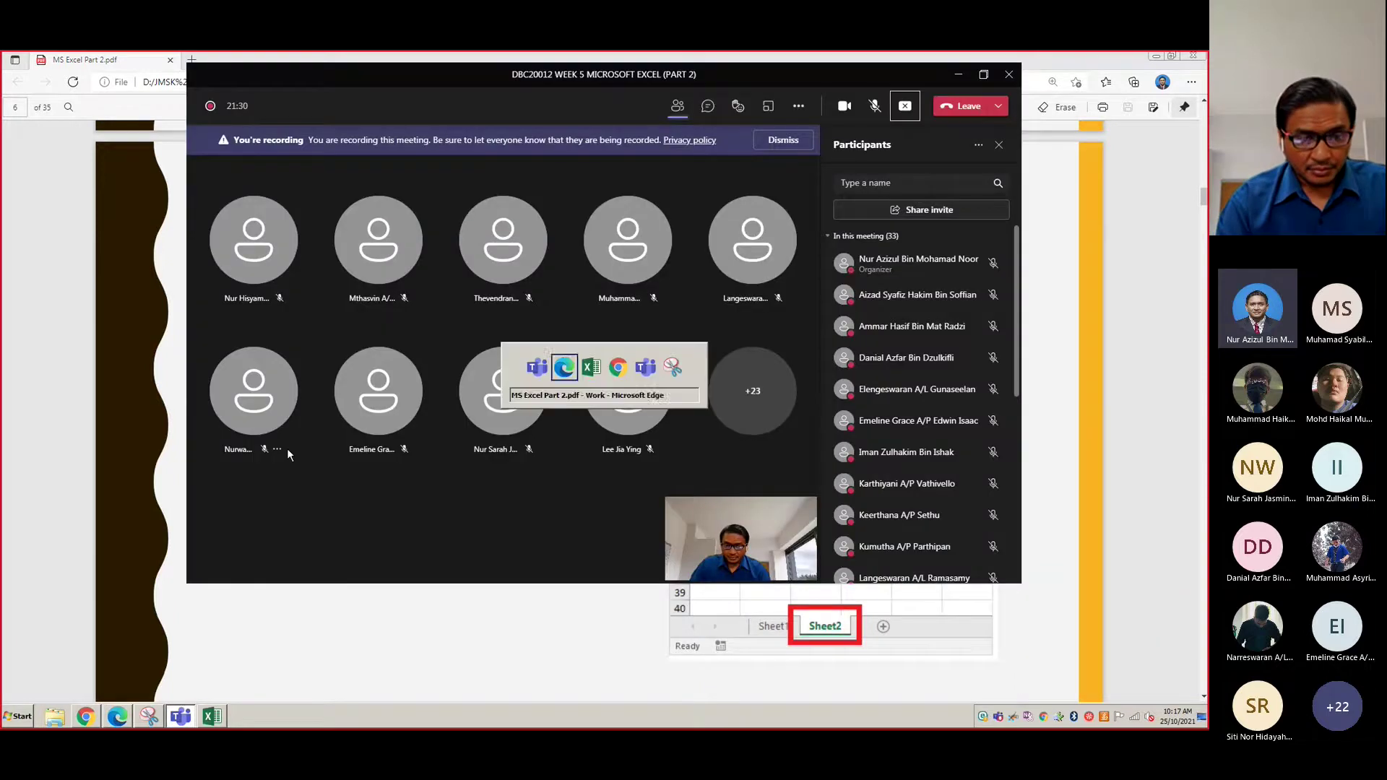
{"action": "key", "text": "alt+Tab"}
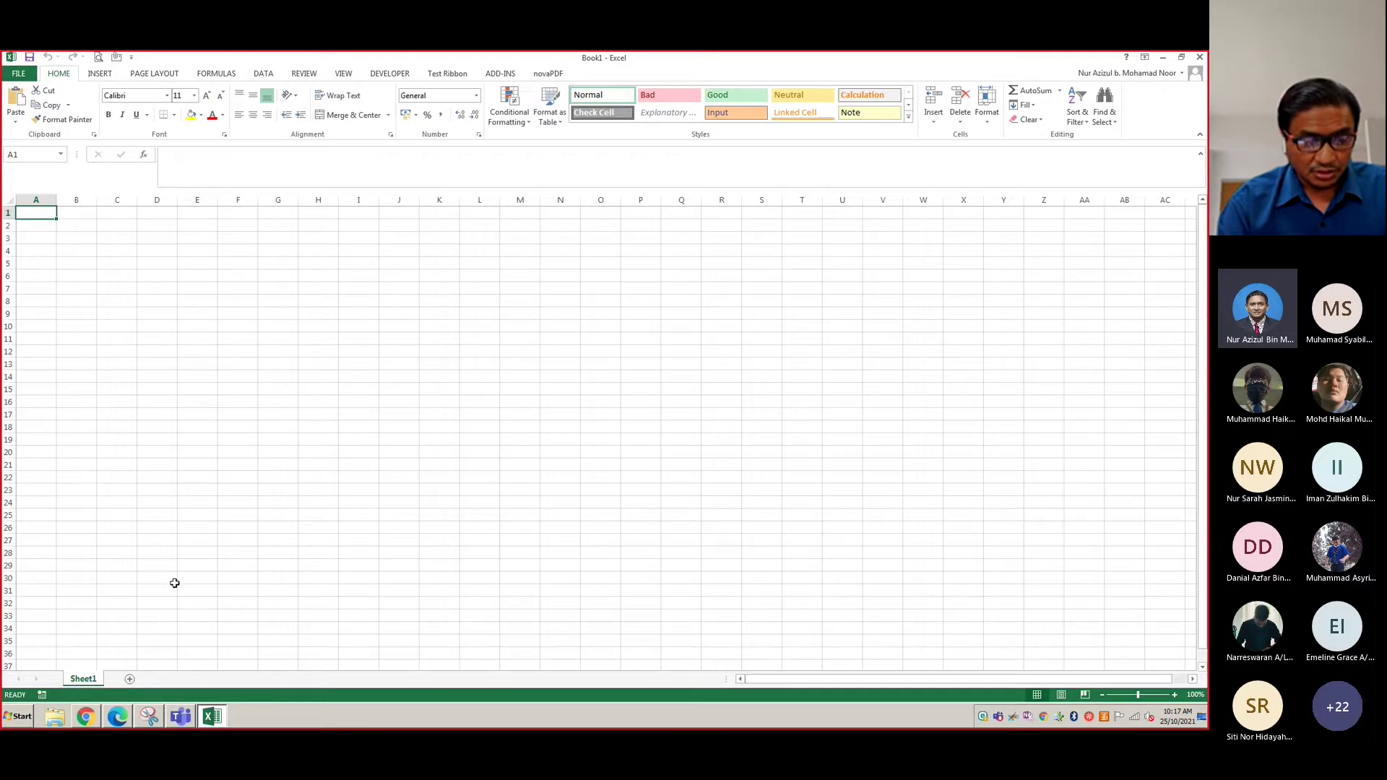
{"action": "left_click", "coordinate": [130, 680]}
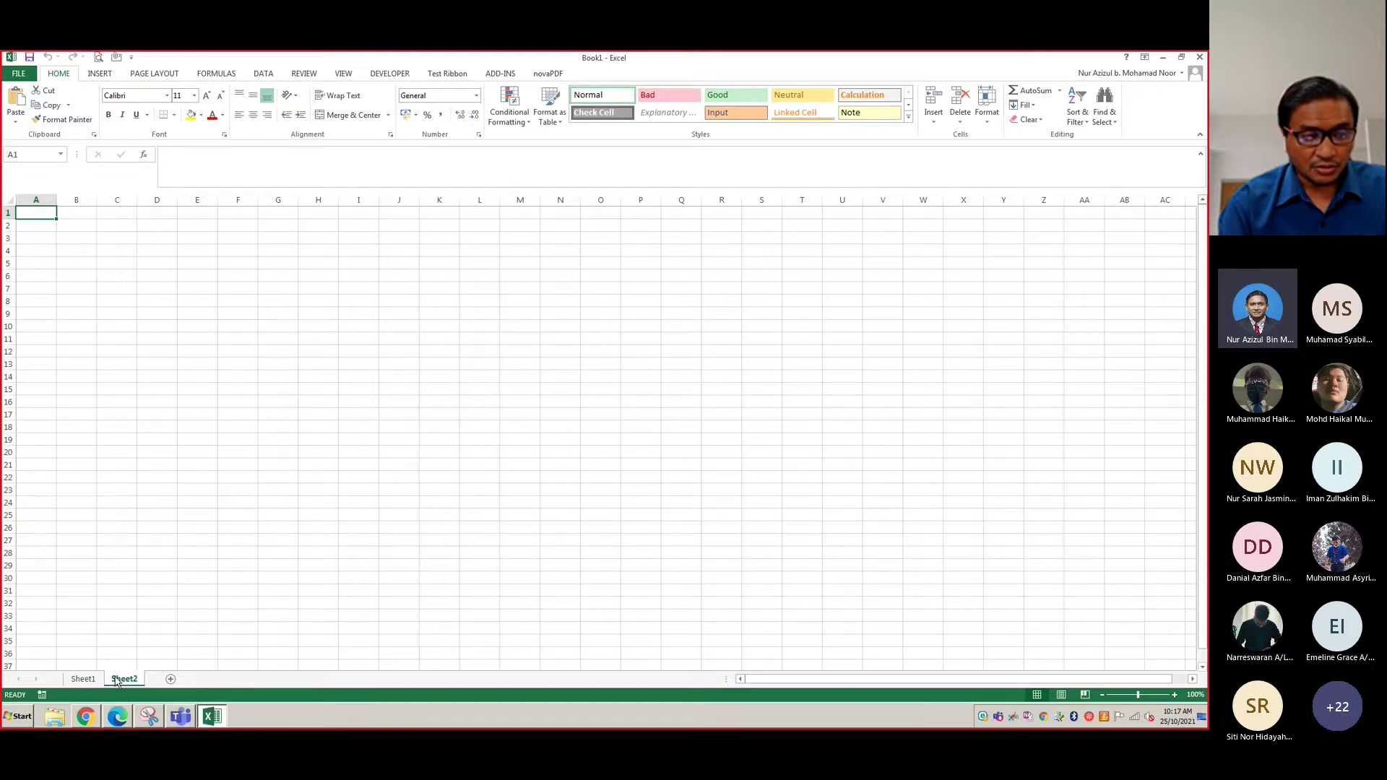
Alternate between Sheet1 and Sheet2 to view each worksheet, finishing on Sheet1
{"action": "left_click", "coordinate": [92, 680]}
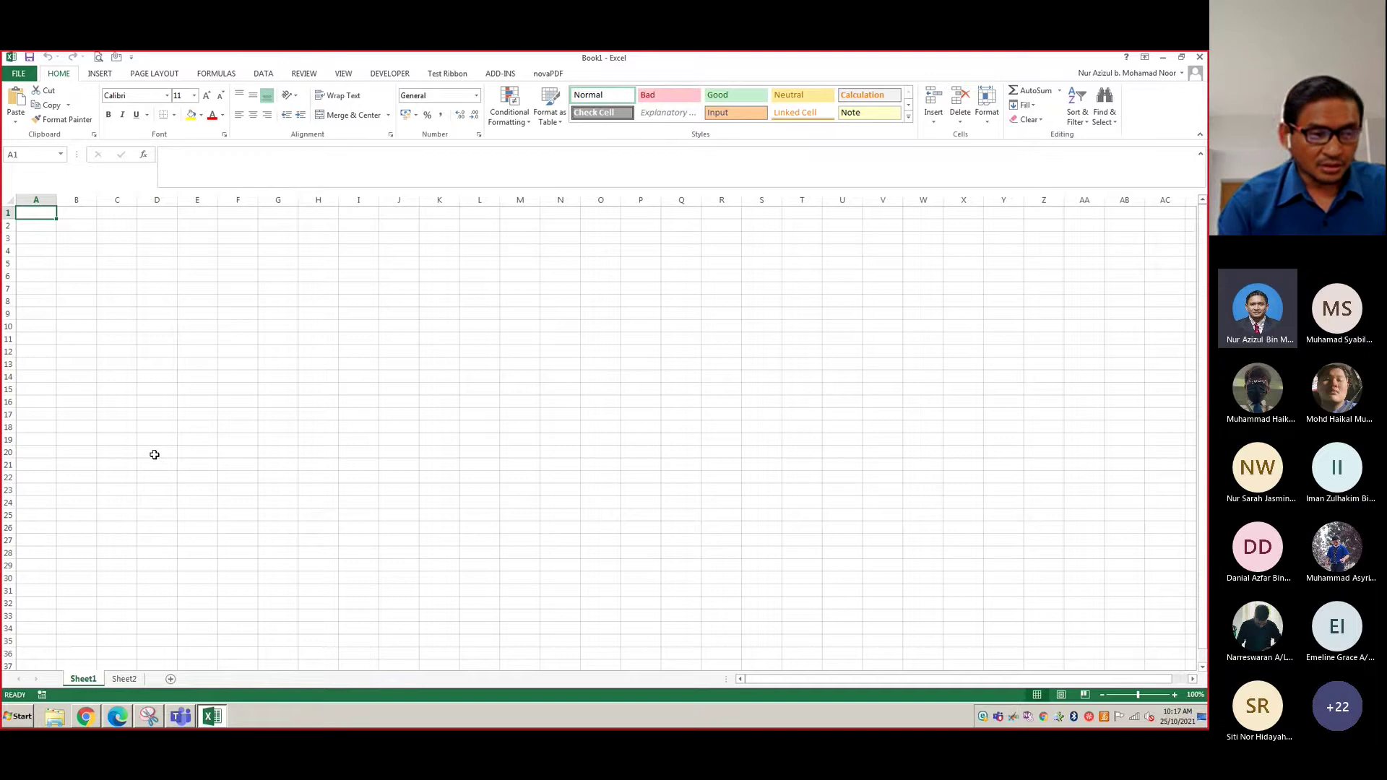
{"action": "left_click", "coordinate": [121, 680]}
{"action": "left_click", "coordinate": [84, 680]}
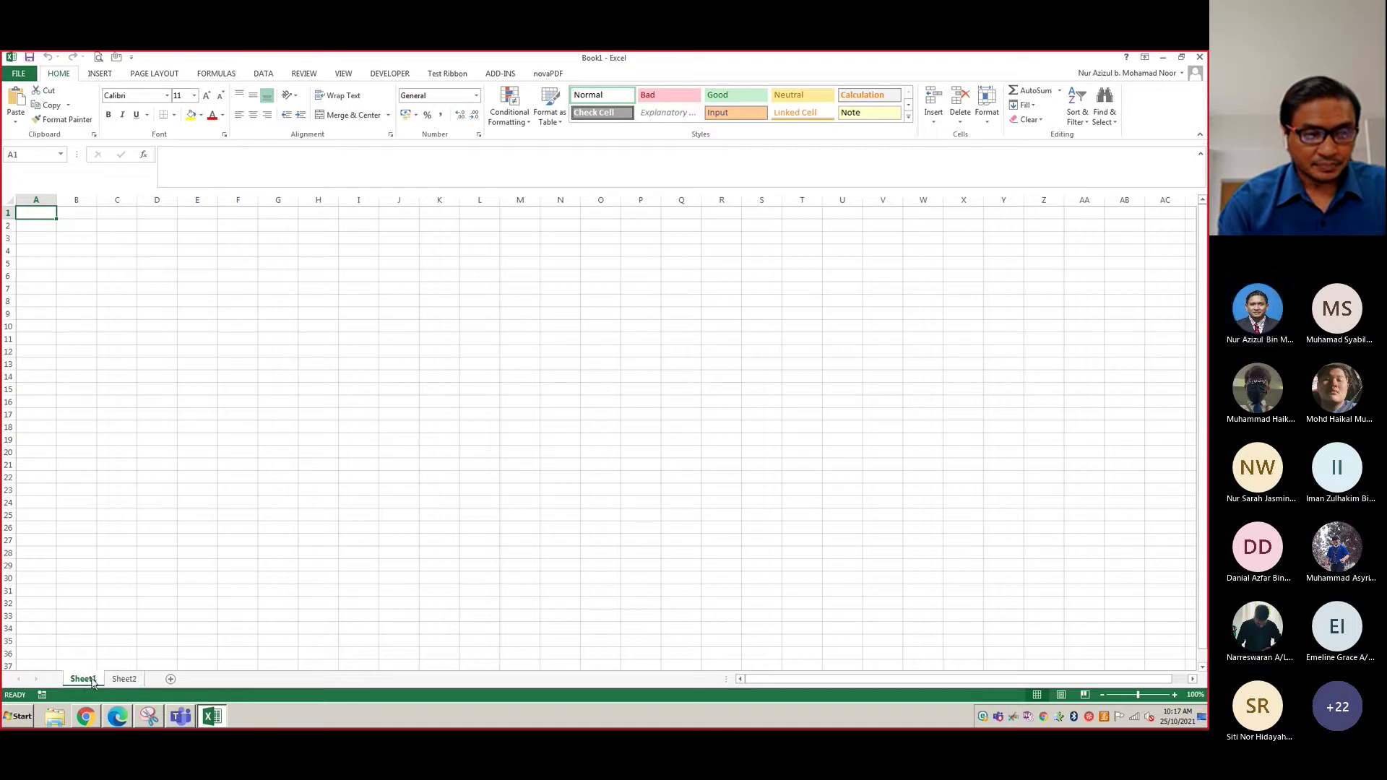
{"action": "left_click", "coordinate": [124, 679]}
{"action": "left_click", "coordinate": [86, 680]}
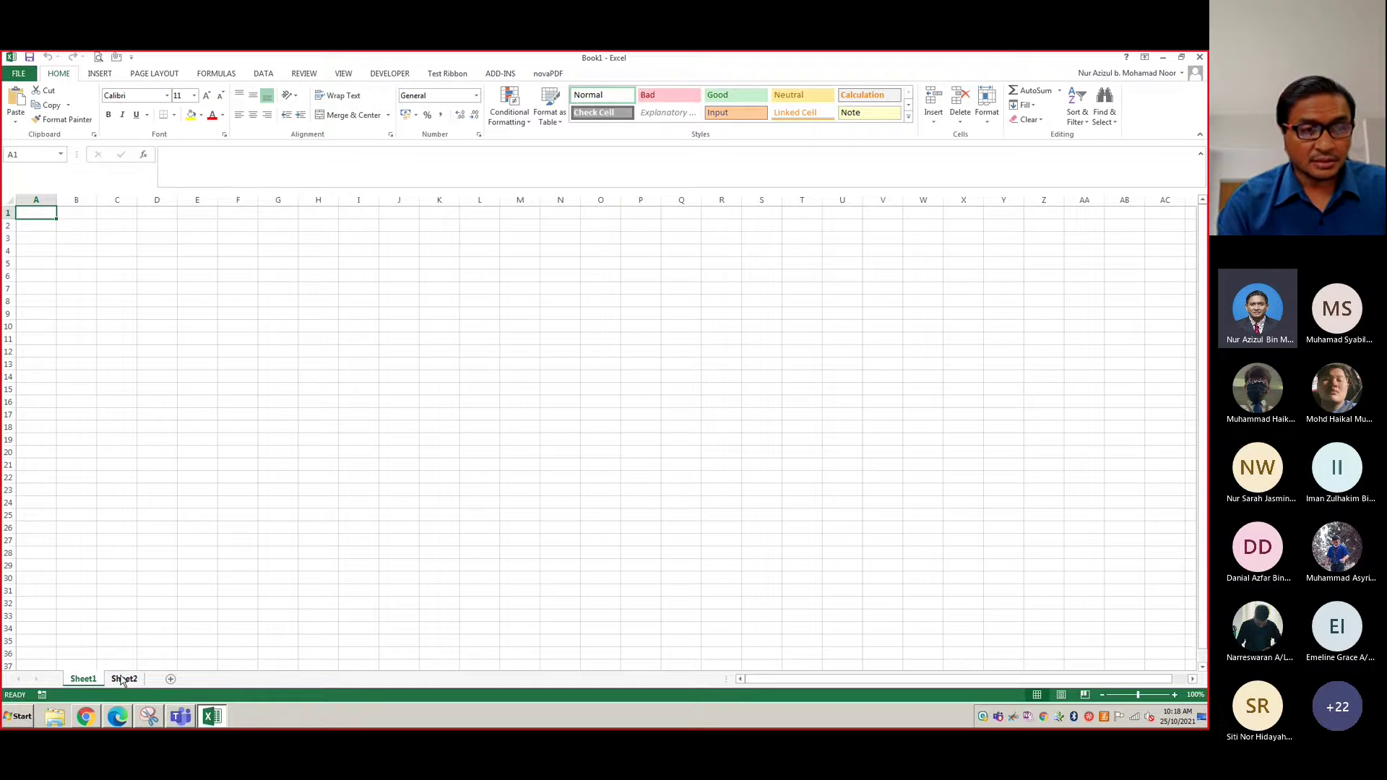
Switch back to the PDF in Edge and read the slide on renaming a worksheet
{"action": "key", "text": "alt+Tab"}
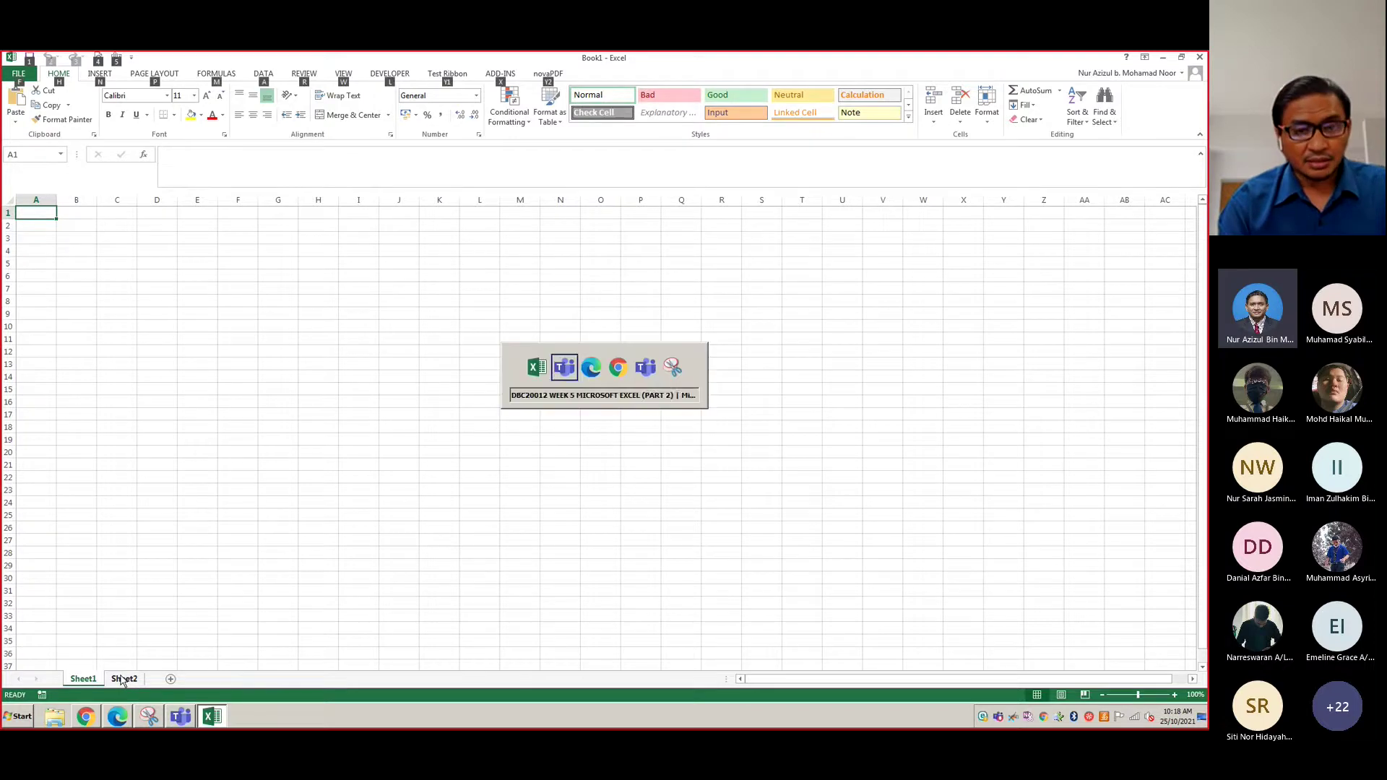
{"action": "key", "text": "alt+Tab"}
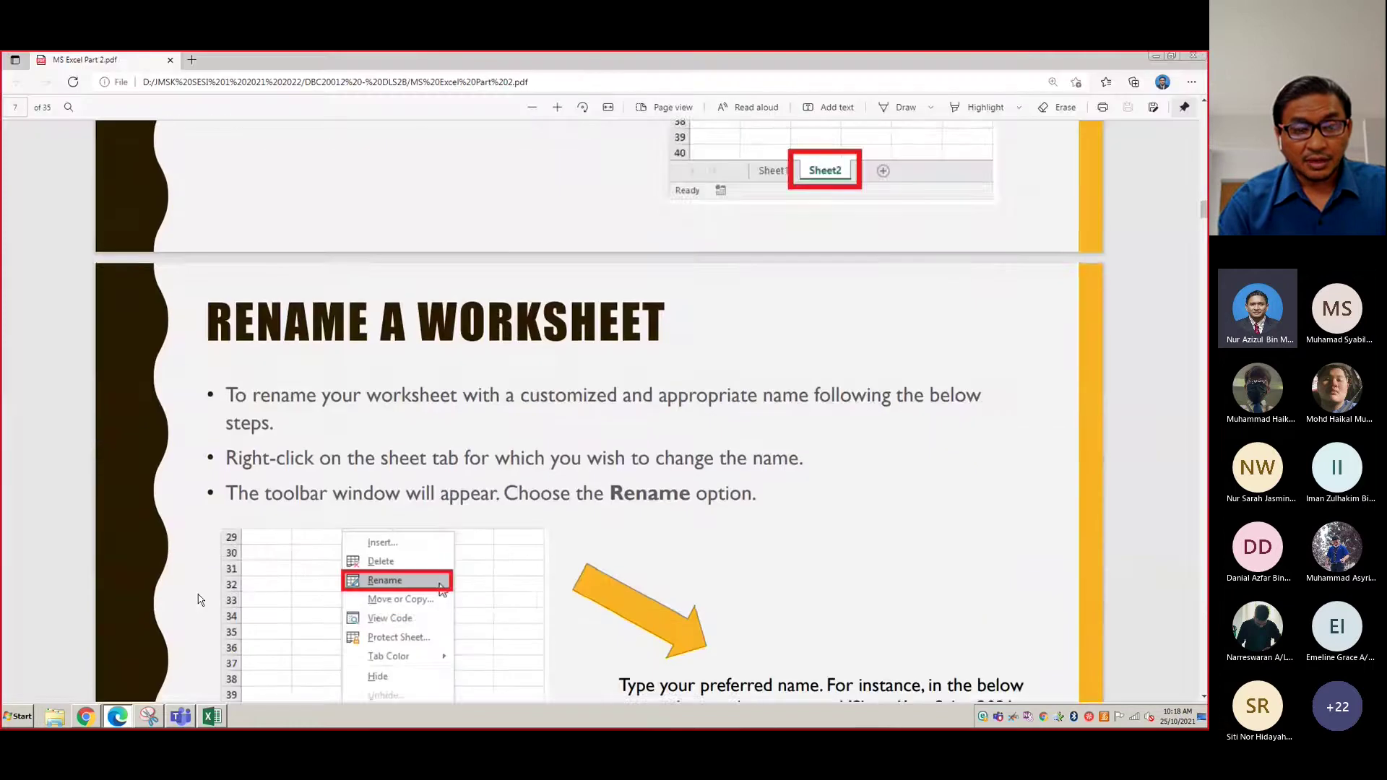
{"action": "scroll", "coordinate": [200, 600], "scroll_direction": "down", "scroll_amount": 3}
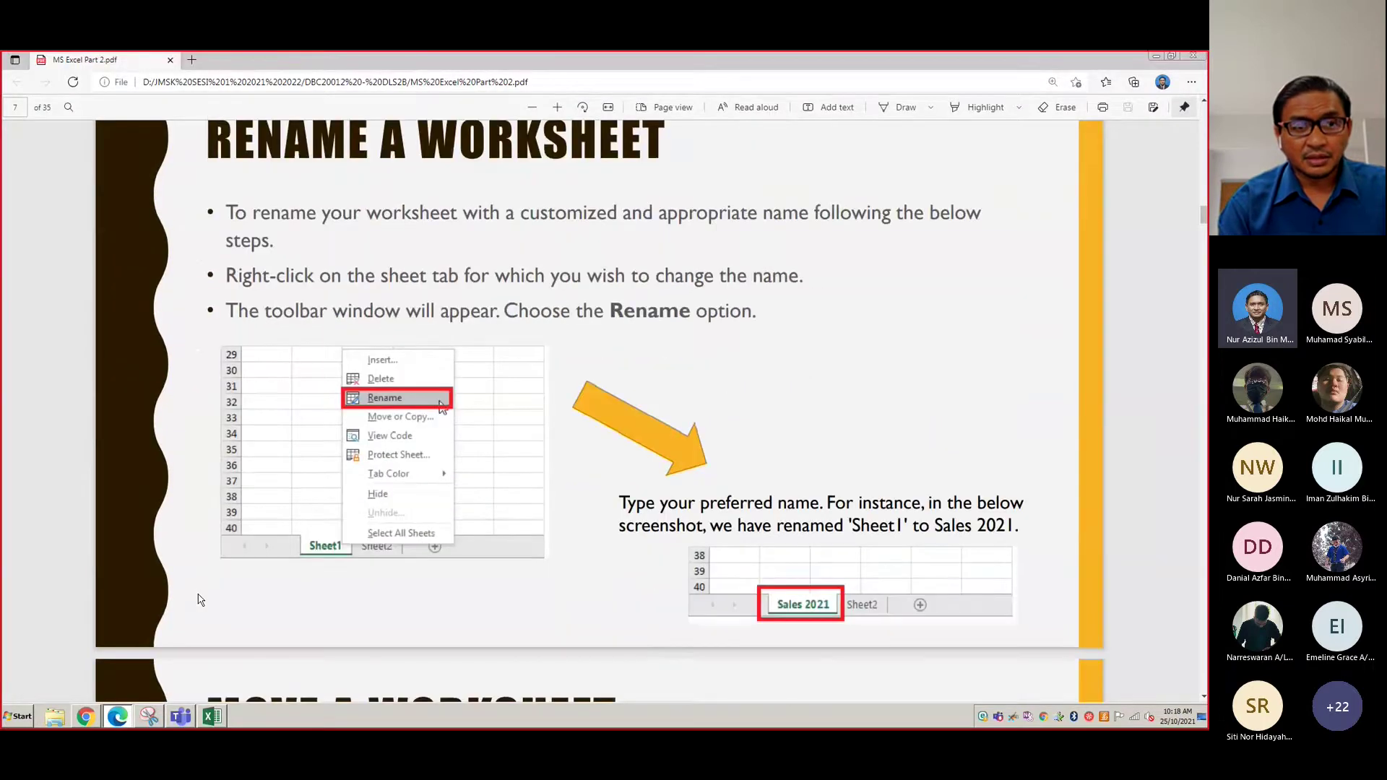
{"action": "scroll", "coordinate": [200, 600], "scroll_direction": "up", "scroll_amount": 1}
{"action": "scroll", "coordinate": [201, 600], "scroll_direction": "down", "scroll_amount": 1}
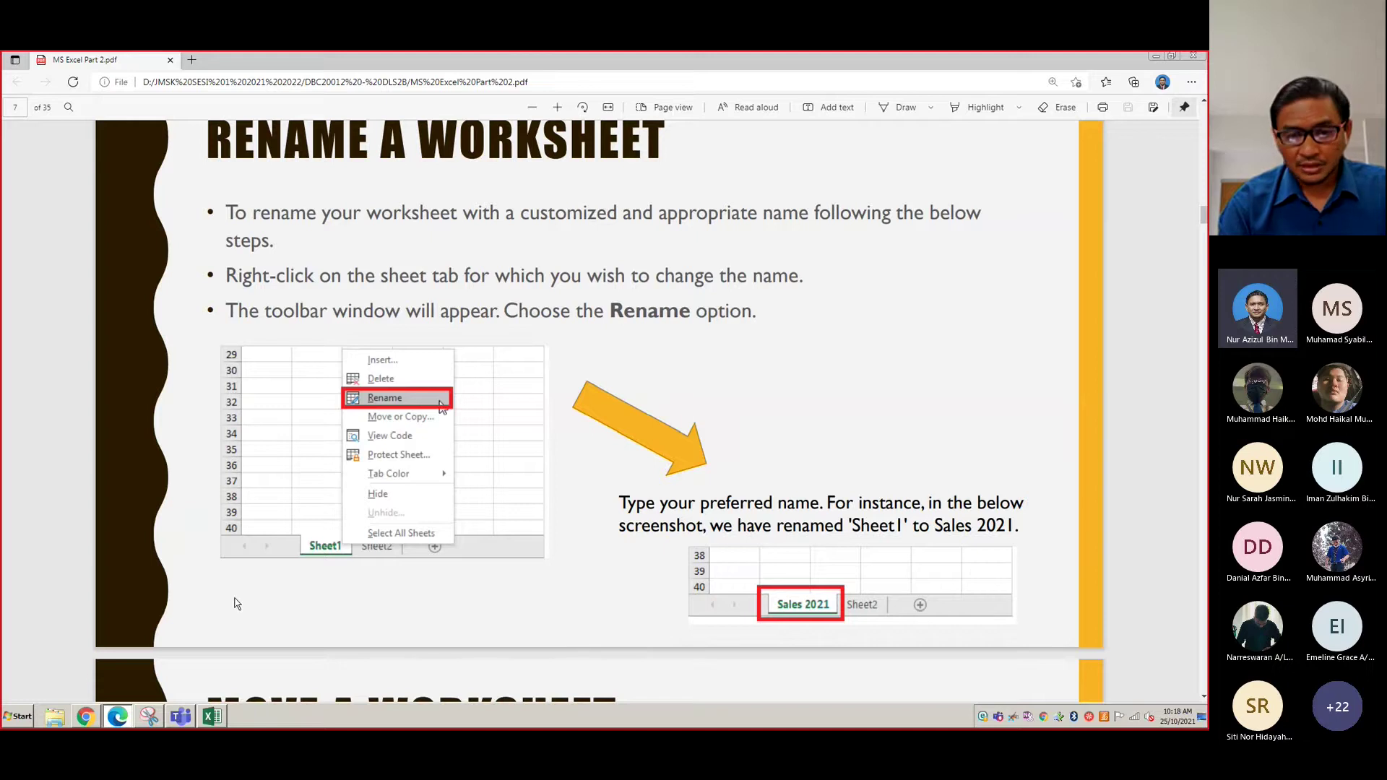
Return to the Excel workbook and rename Sheet1 as DLS2B
{"action": "left_click", "coordinate": [210, 727]}
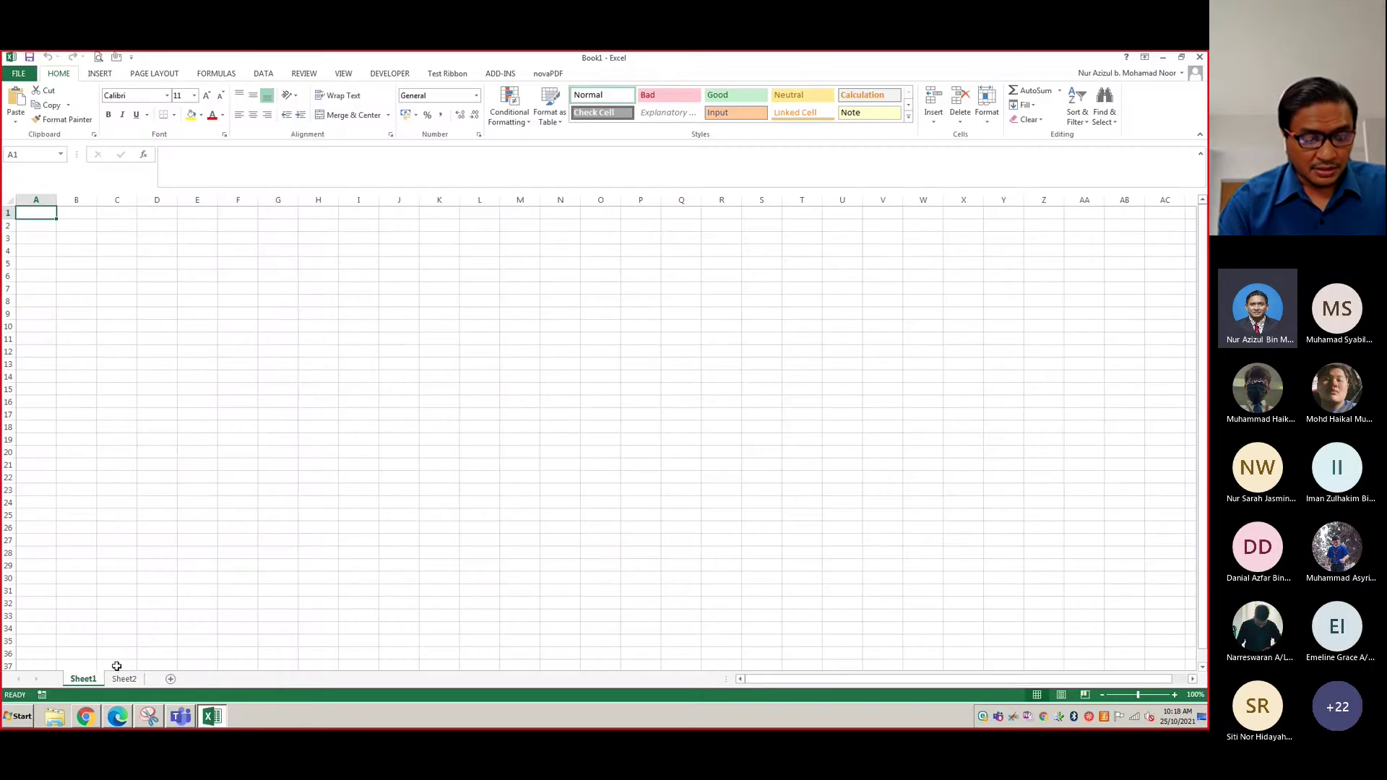
{"action": "right_click", "coordinate": [93, 680]}
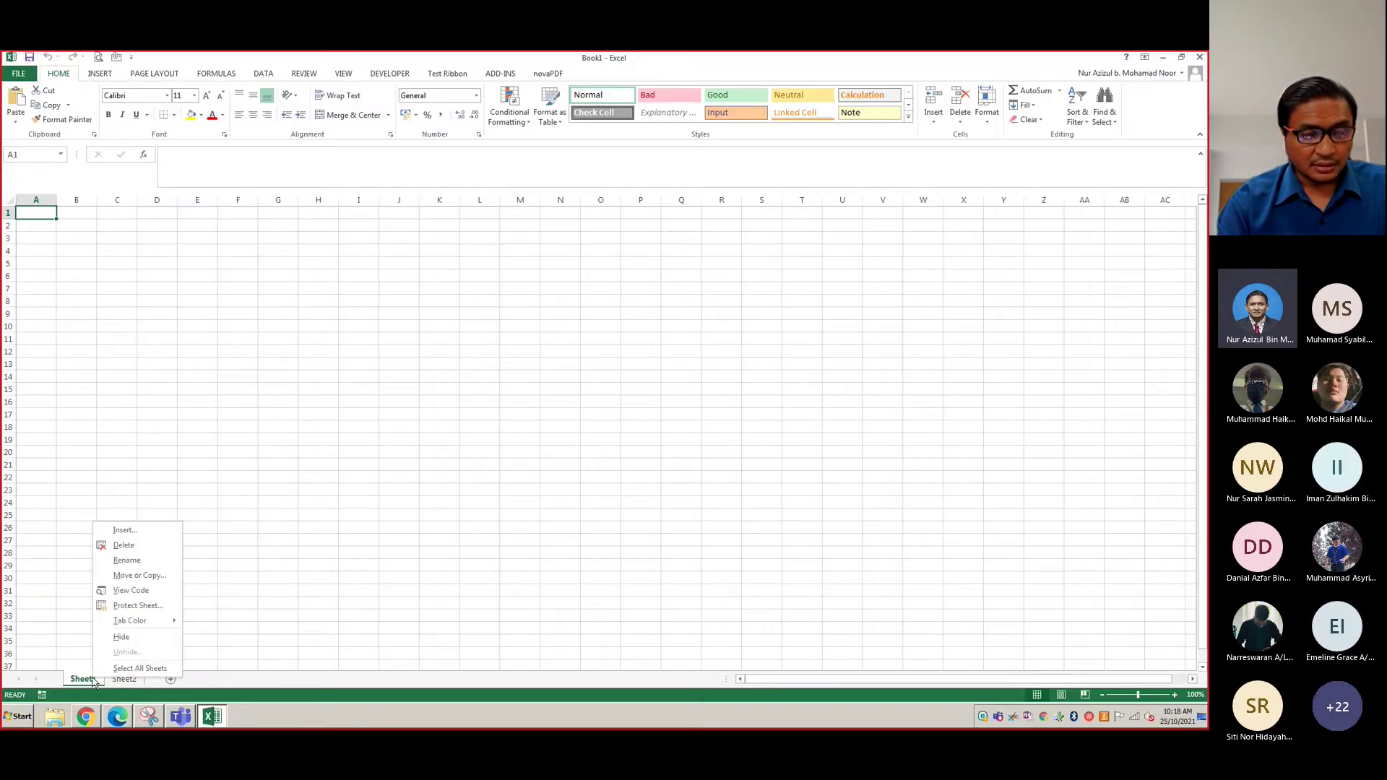
{"action": "right_click", "coordinate": [85, 682]}
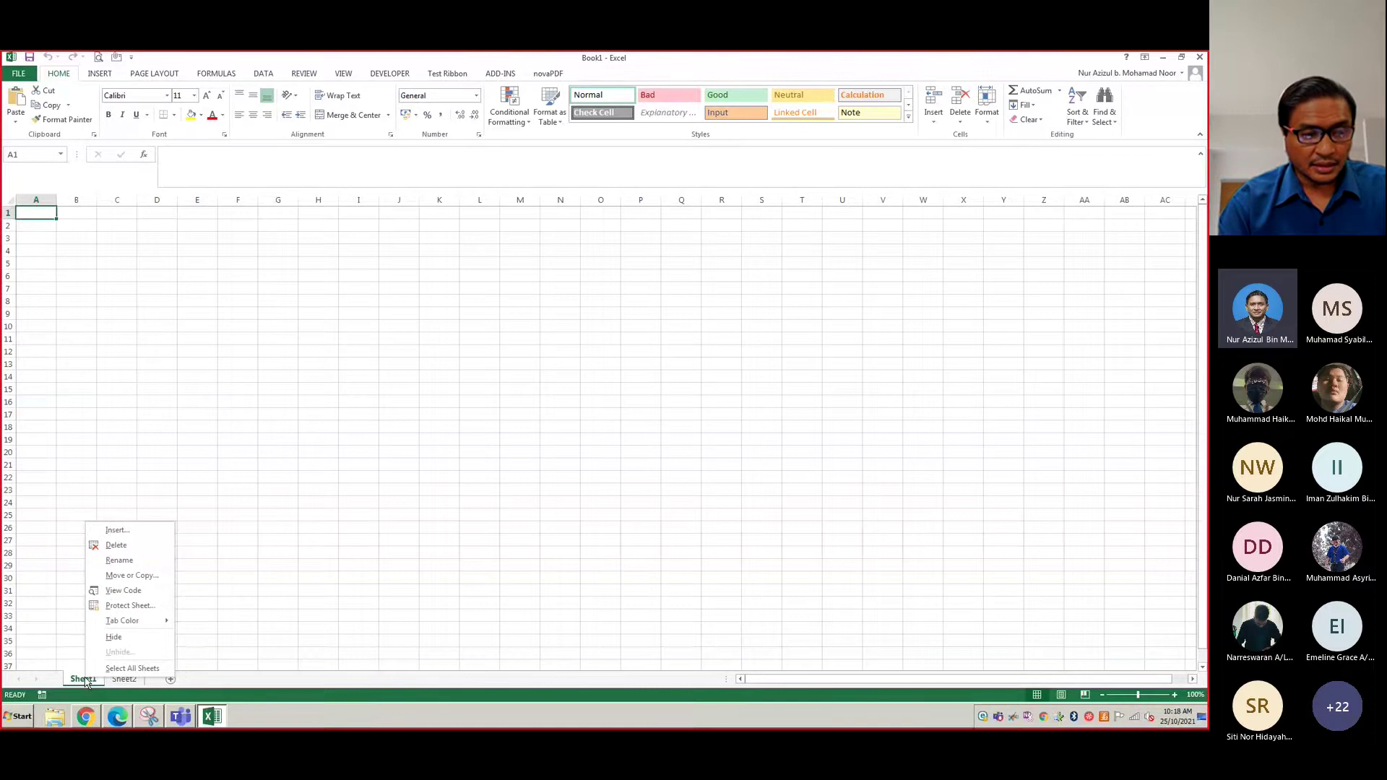
{"action": "left_click", "coordinate": [149, 558]}
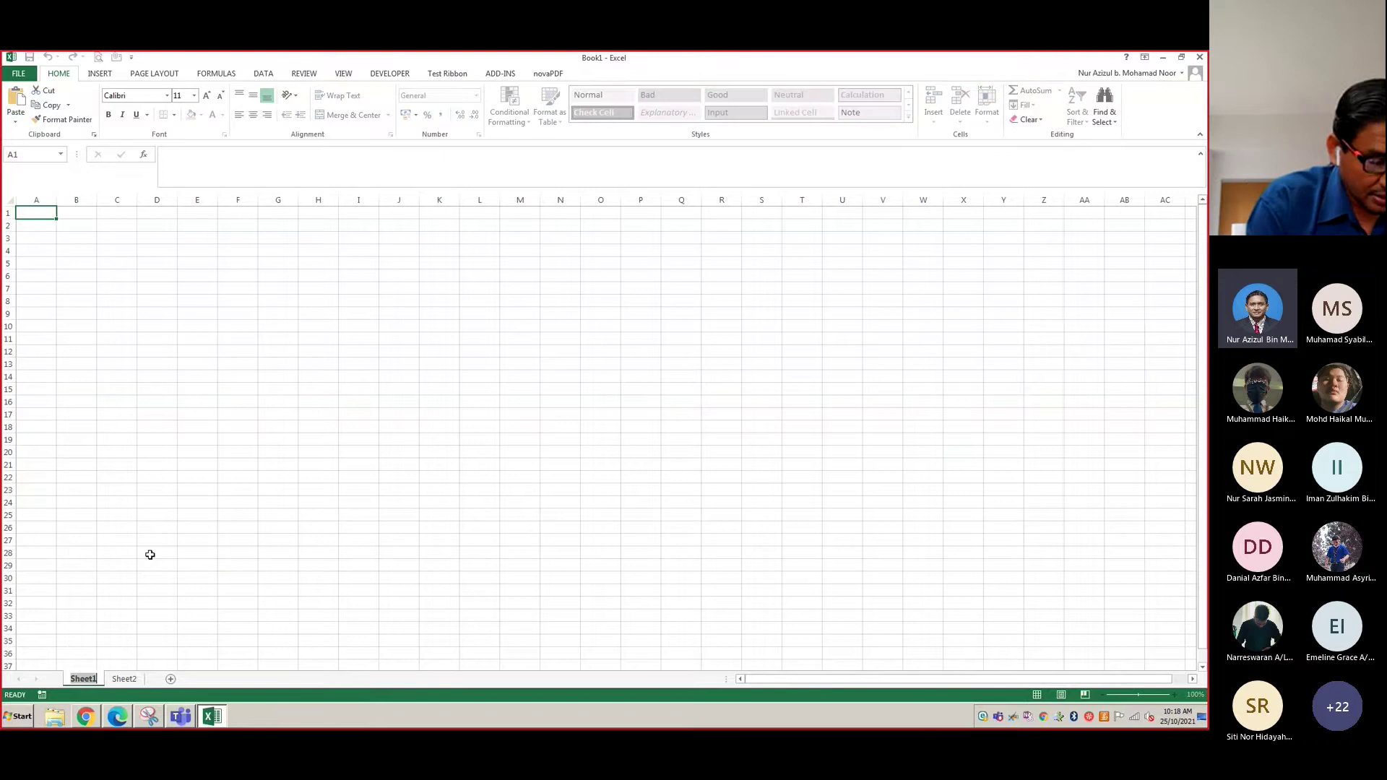
{"action": "type", "text": "D"}
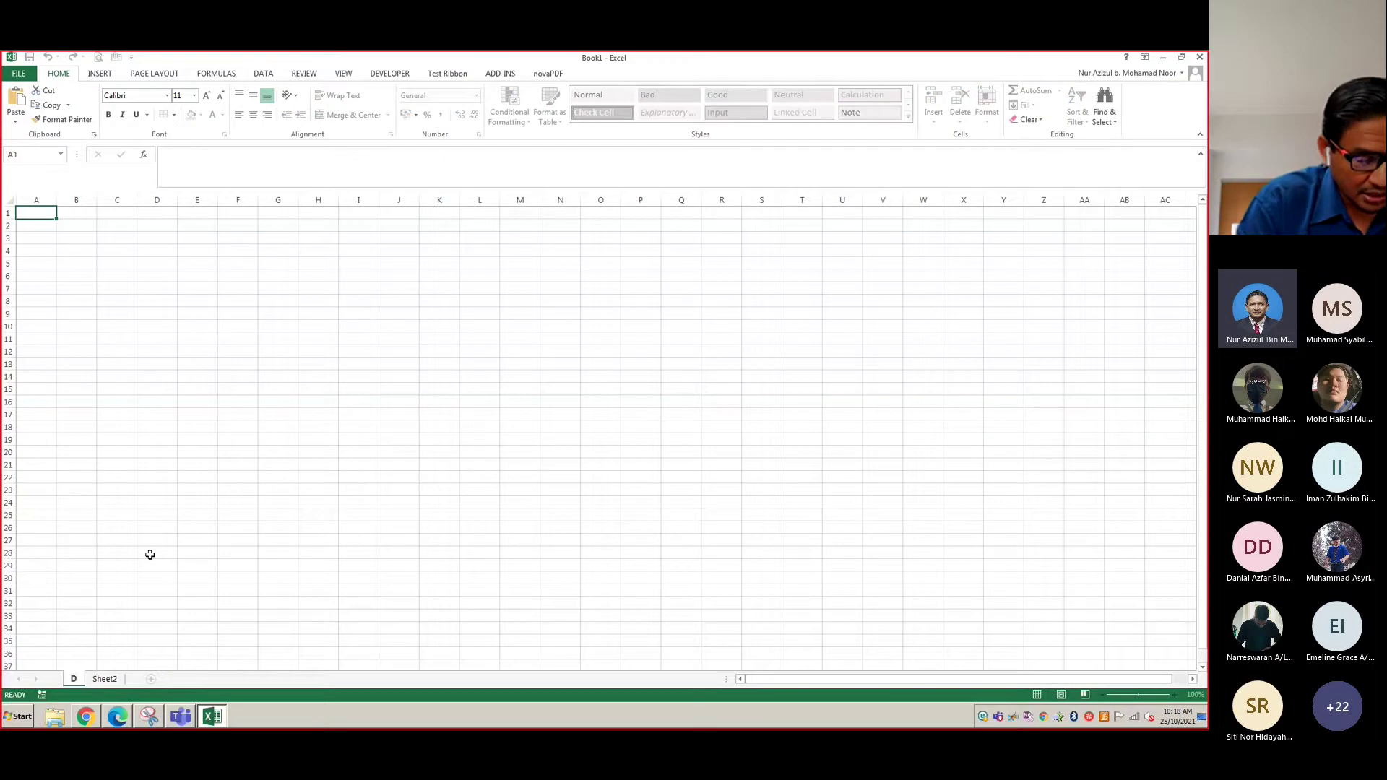
{"action": "type", "text": "LS2"}
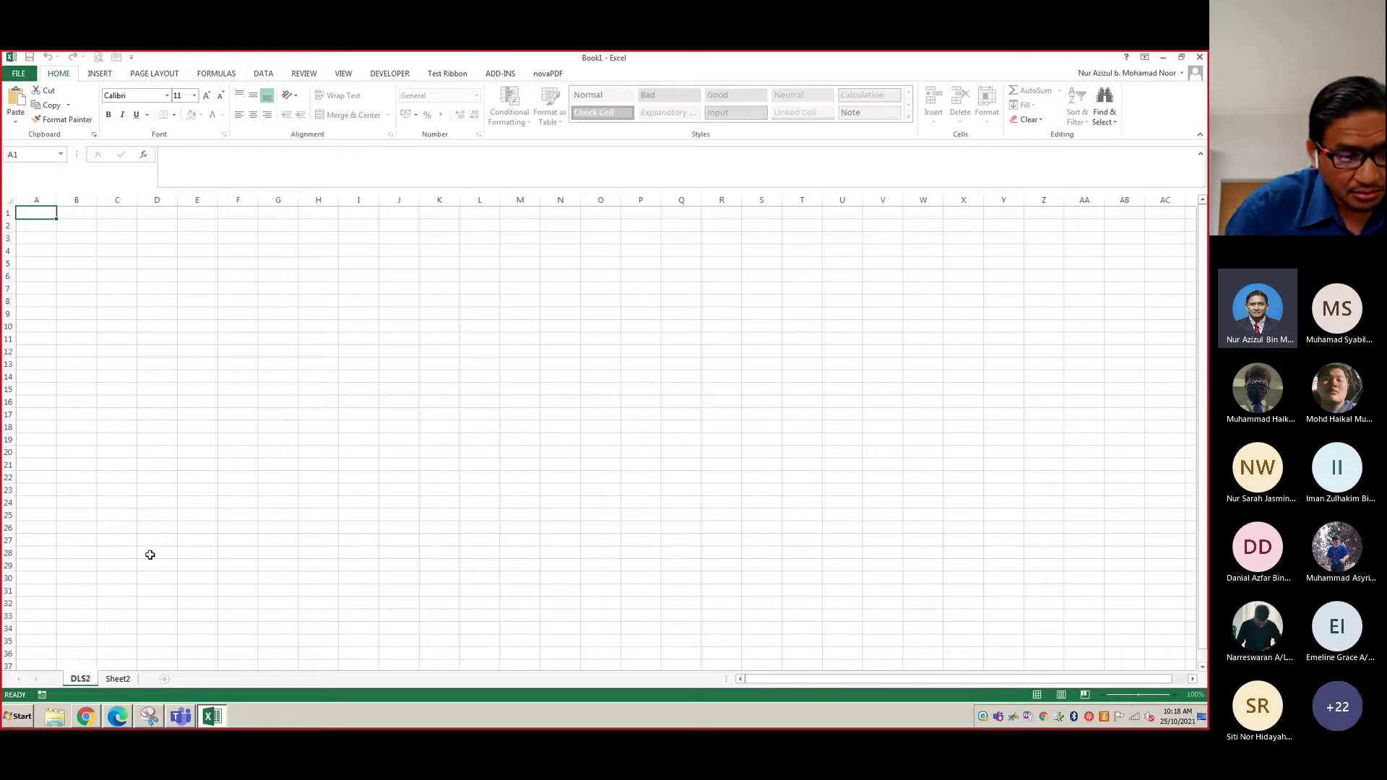
{"action": "type", "text": "B"}
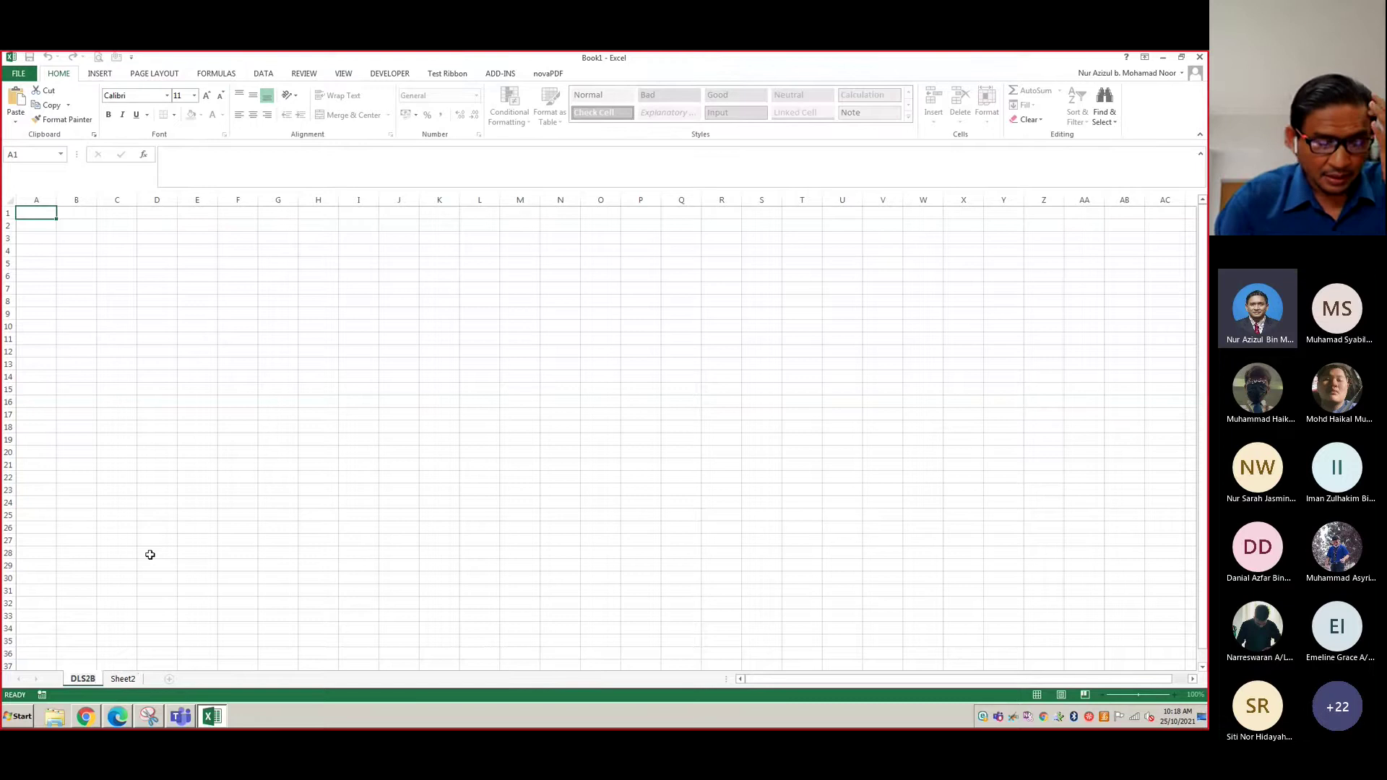
{"action": "key", "text": "Return"}
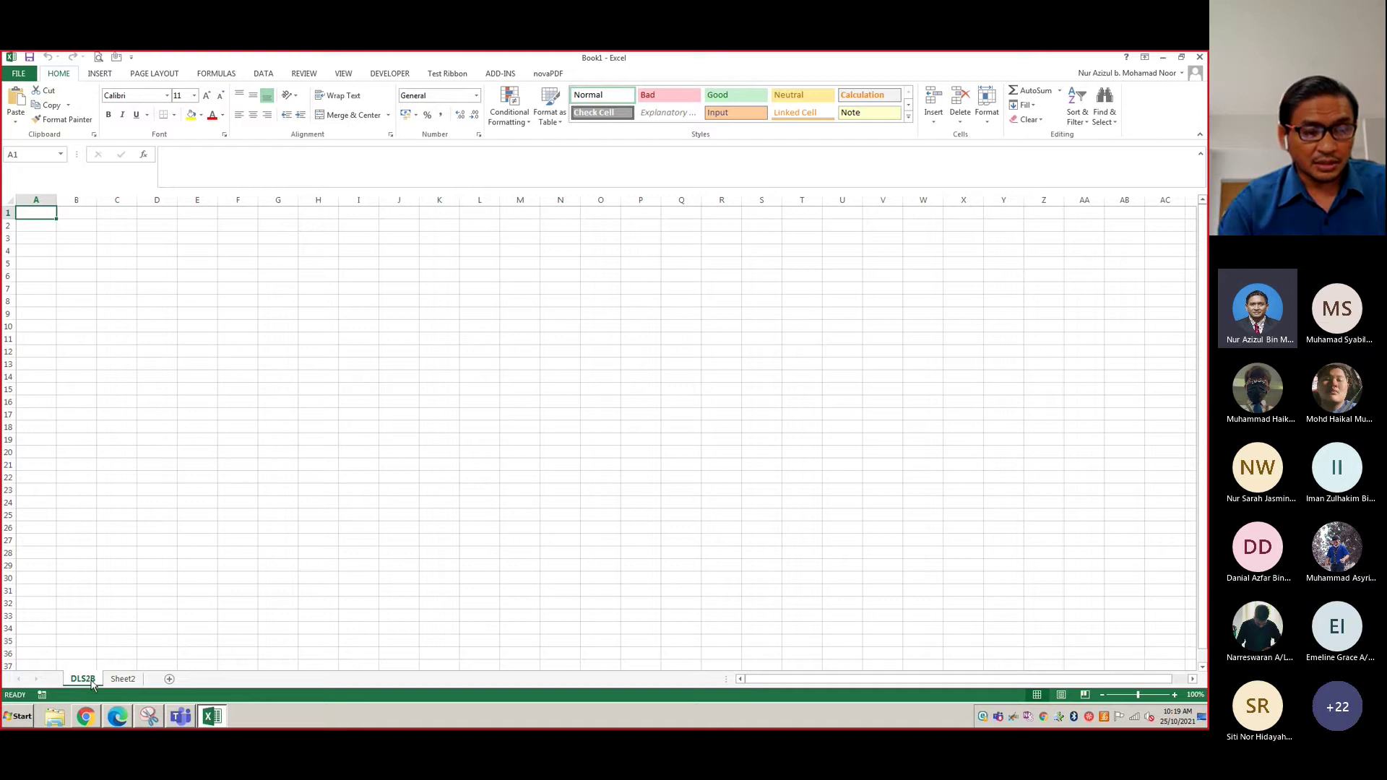
Rename Sheet2 as DJL1A, without a space in the name
{"action": "left_click", "coordinate": [122, 680]}
{"action": "double_click", "coordinate": [123, 680]}
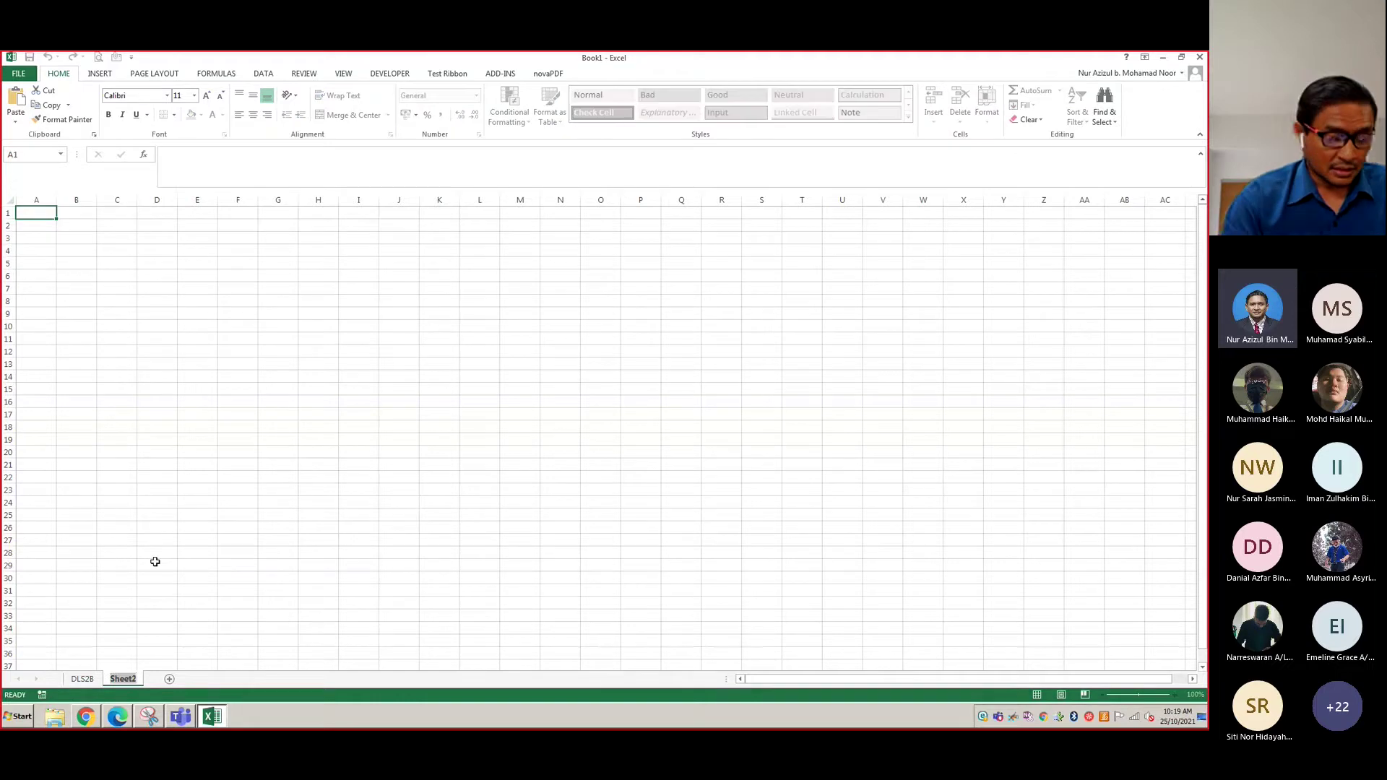
{"action": "type", "text": "DJ"}
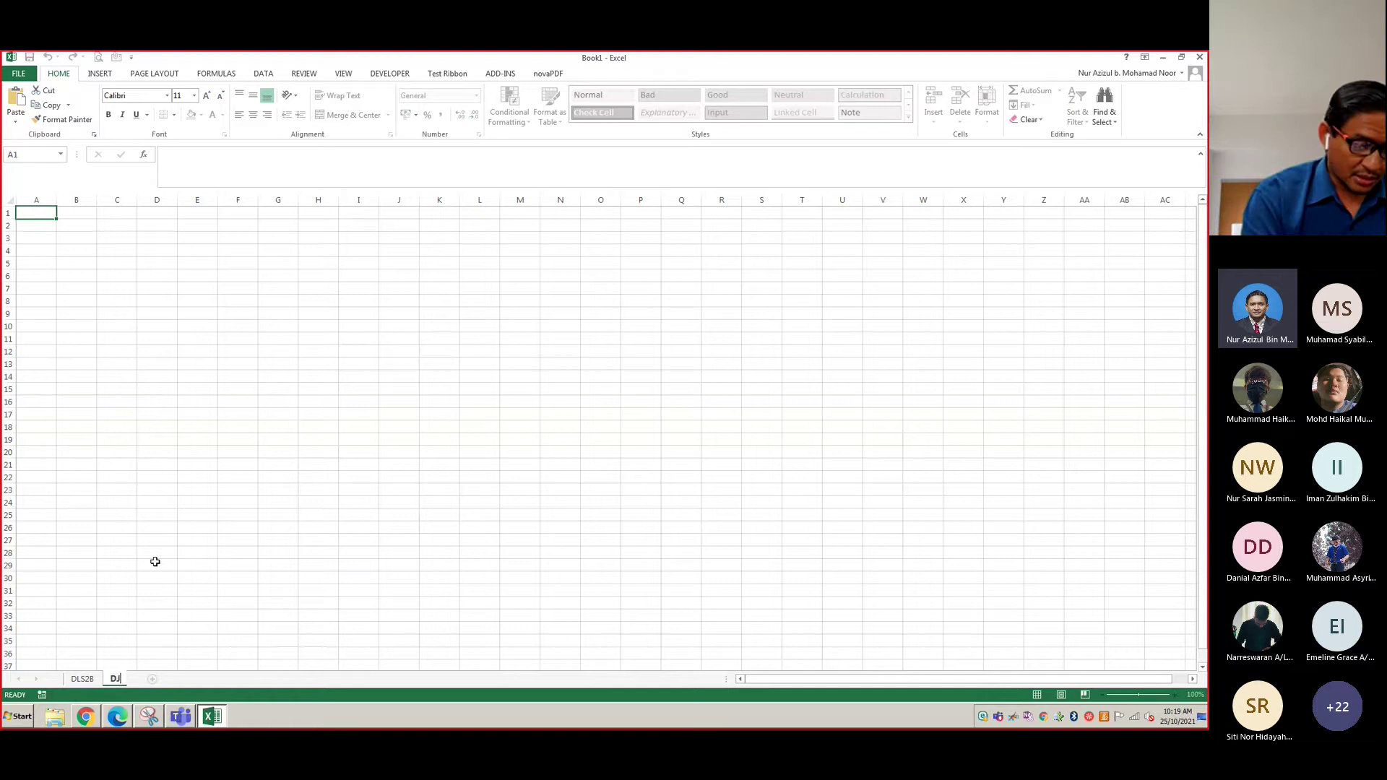
{"action": "type", "text": "L 1A"}
{"action": "key", "text": "Left"}
{"action": "key", "text": "Left"}
{"action": "key", "text": "BackSpace"}
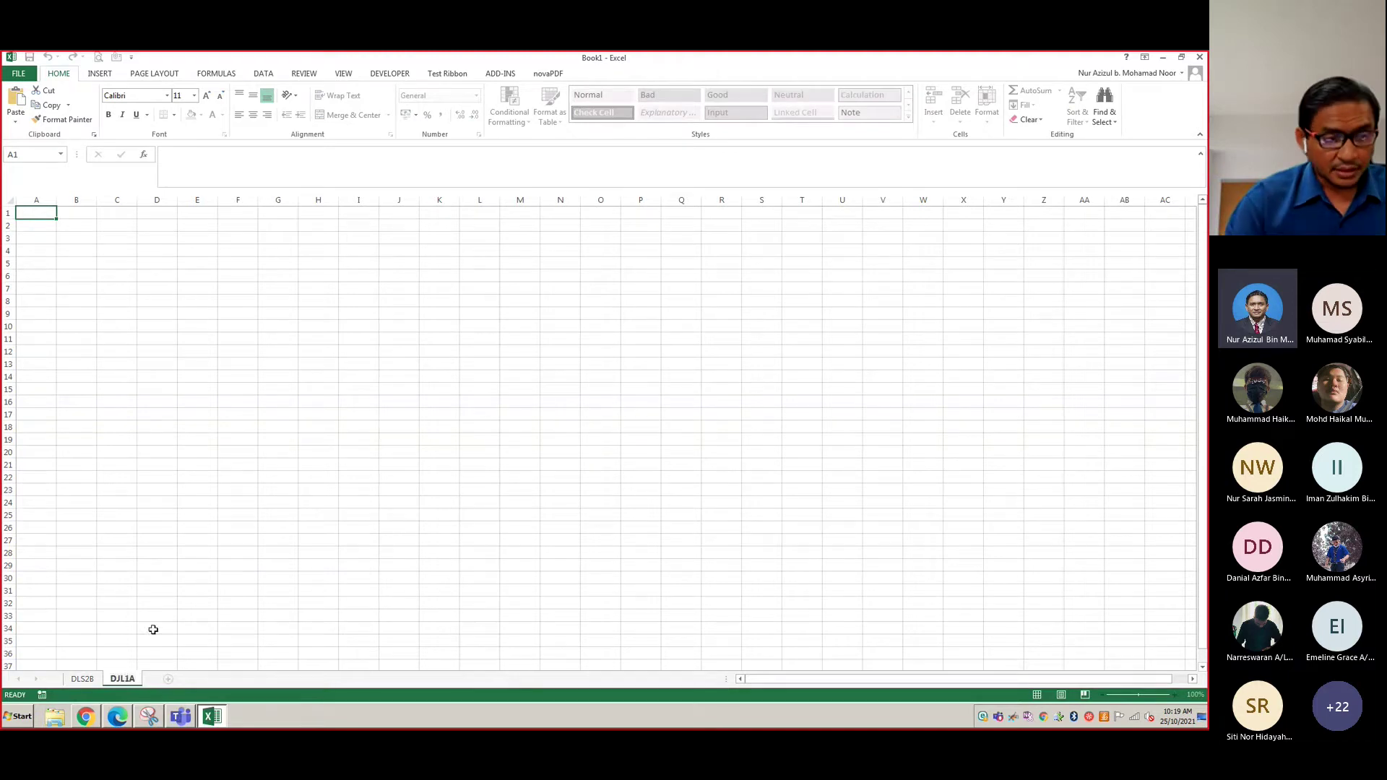
Insert a third worksheet after DJL1A and rename it as DEE1B
{"action": "left_click", "coordinate": [167, 679]}
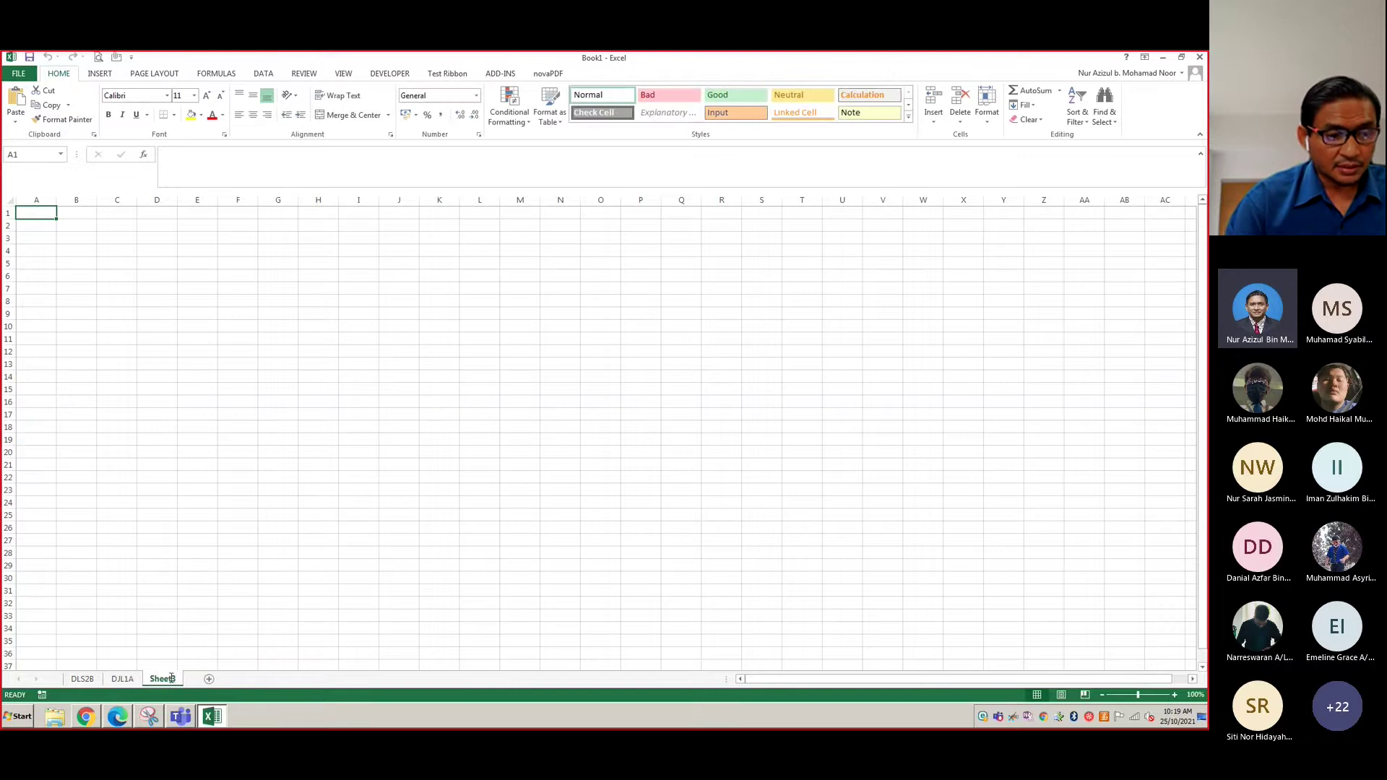
{"action": "double_click", "coordinate": [171, 679]}
{"action": "type", "text": "DEE"}
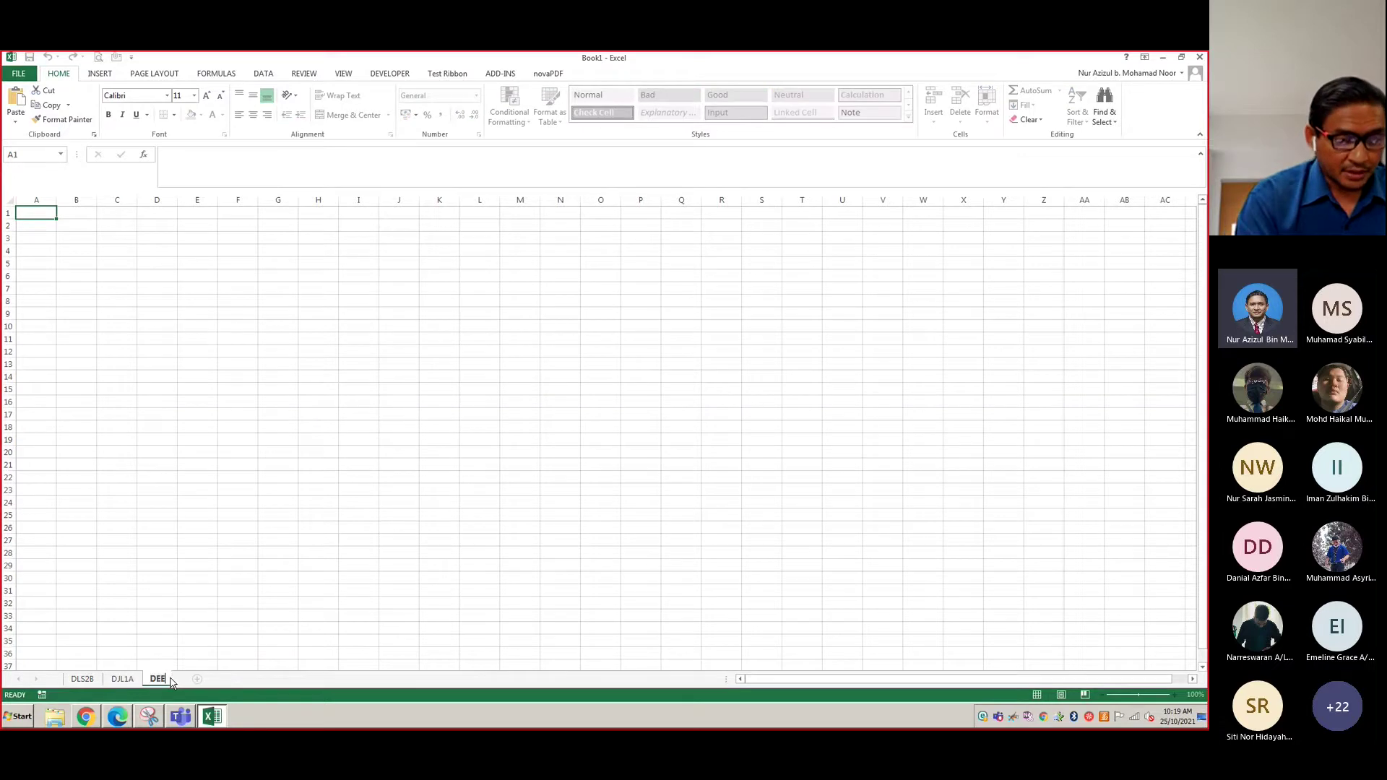
{"action": "type", "text": "1B"}
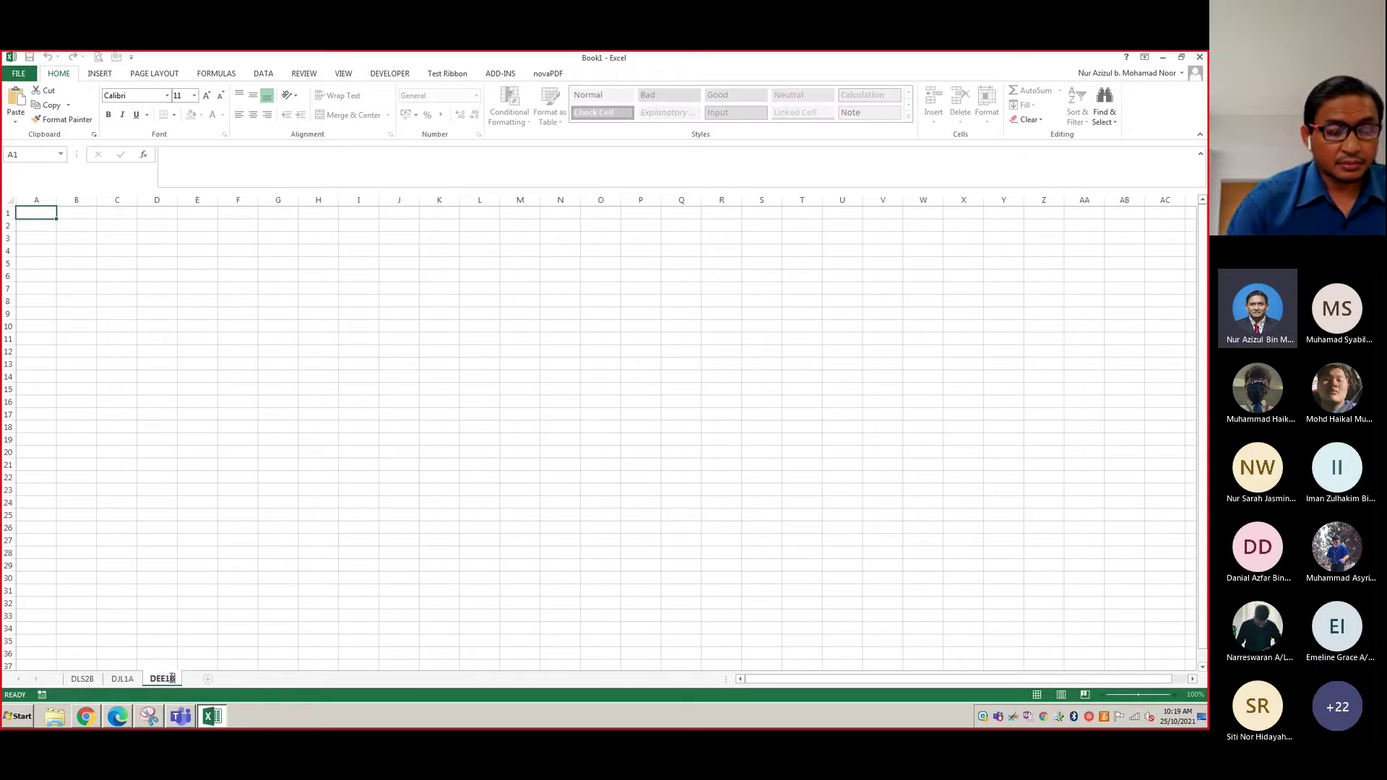
{"action": "key", "text": "Return"}
Go through the DLS2B, DJL1A and DEE1B worksheets in turn to view each one, finishing on DEE1B
{"action": "left_click", "coordinate": [82, 679]}
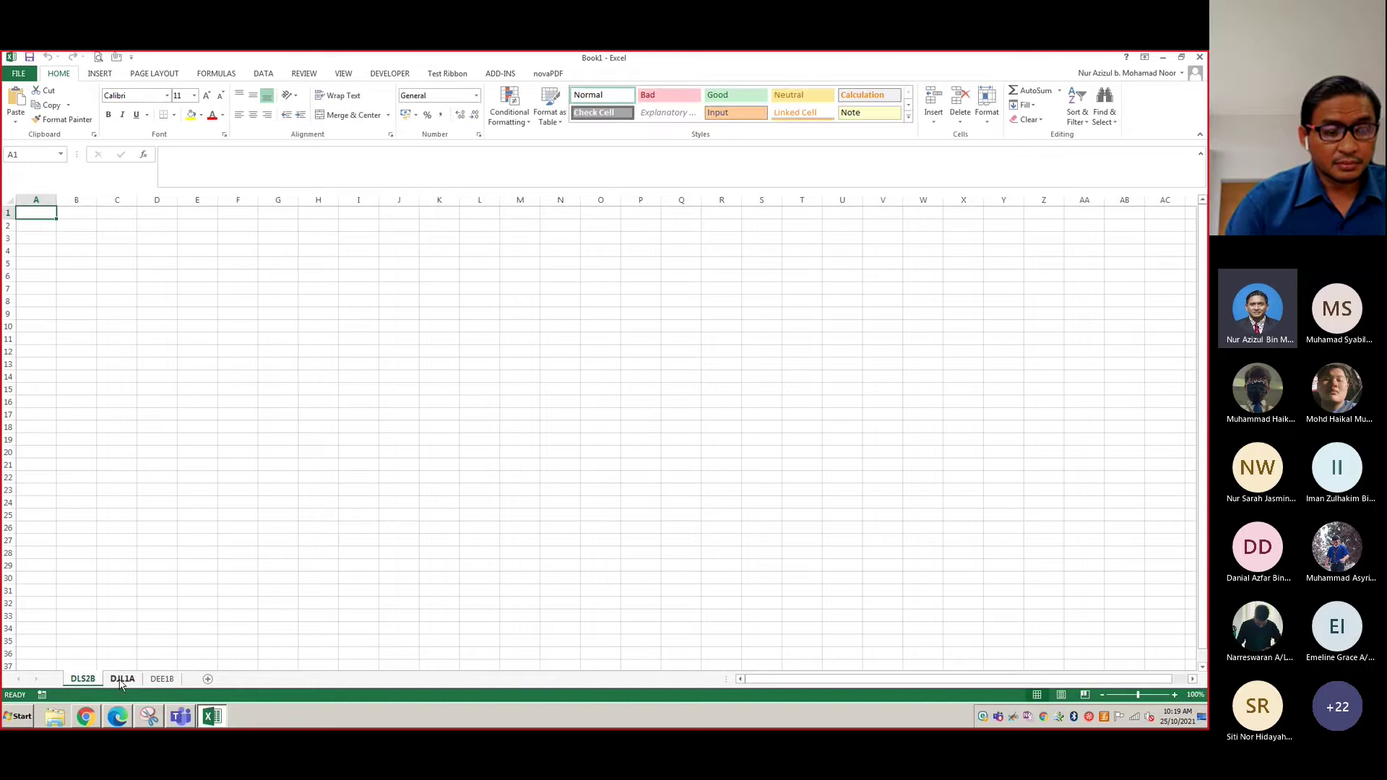
{"action": "left_click", "coordinate": [122, 680]}
{"action": "left_click", "coordinate": [81, 679]}
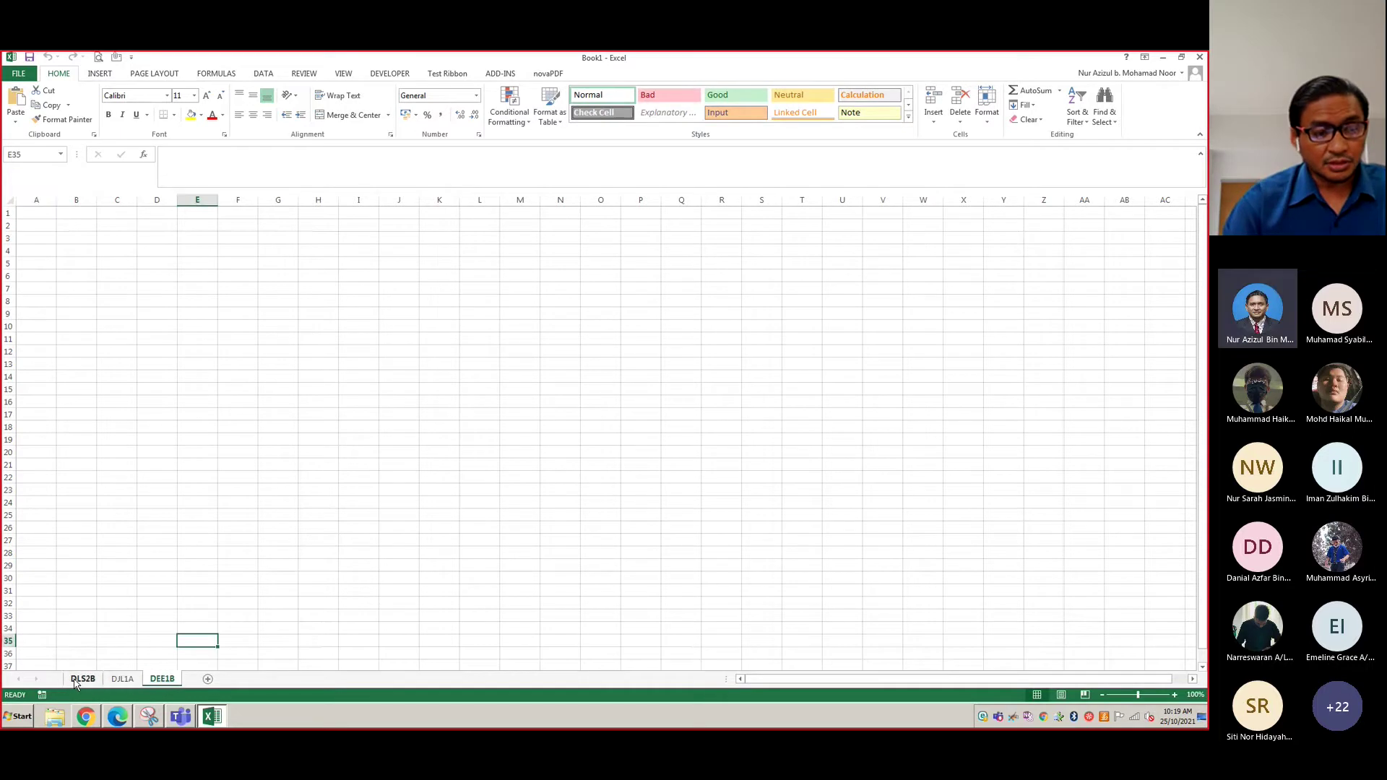
{"action": "left_click", "coordinate": [122, 680]}
{"action": "left_click", "coordinate": [162, 679]}
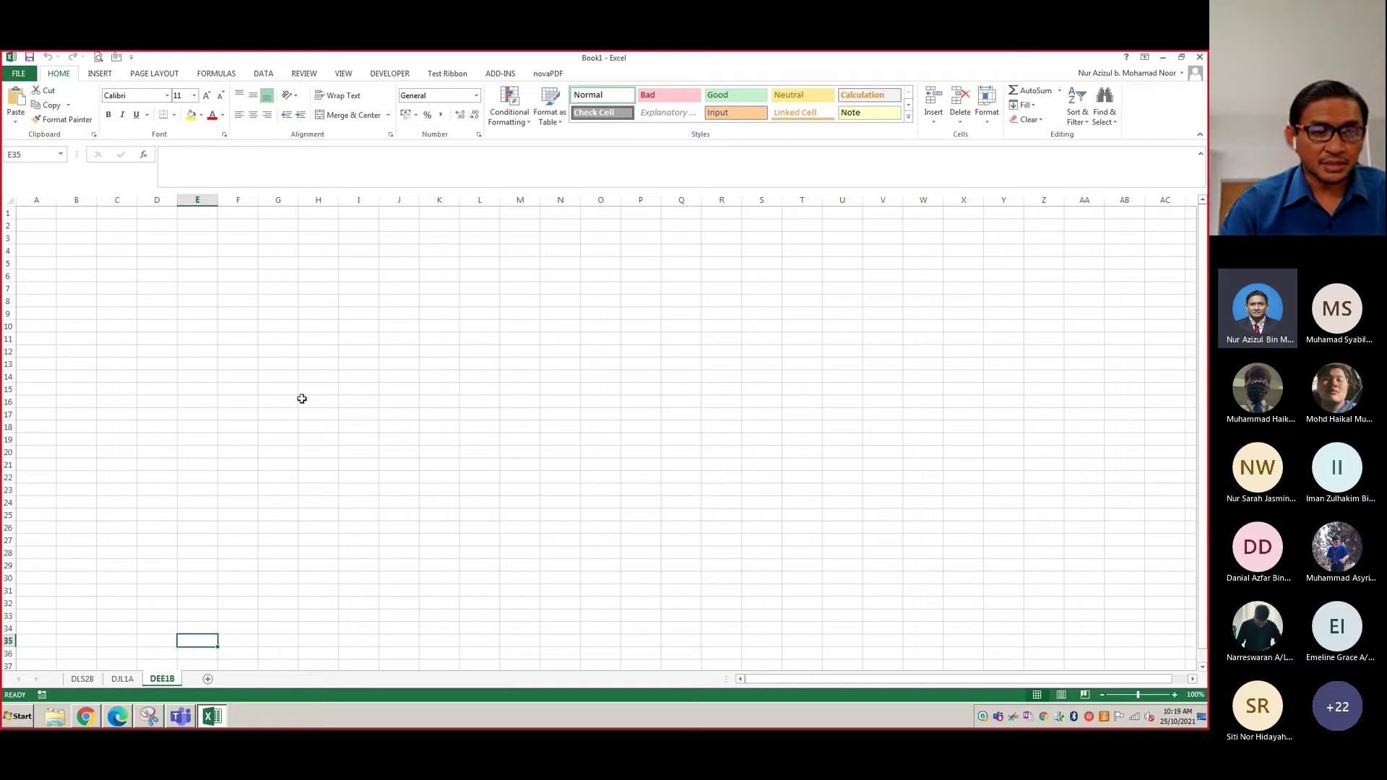
{"action": "left_click", "coordinate": [82, 679]}
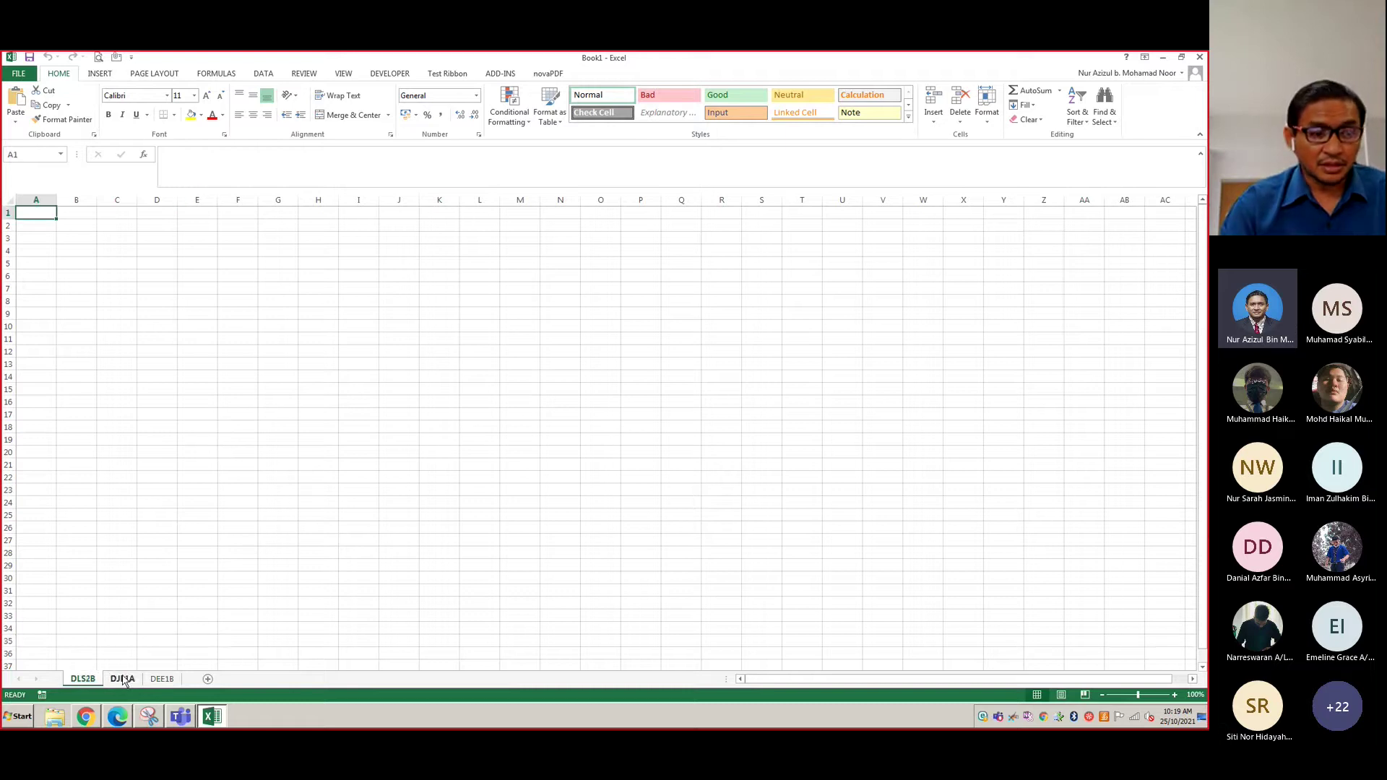
{"action": "left_click", "coordinate": [122, 680]}
{"action": "left_click", "coordinate": [161, 679]}
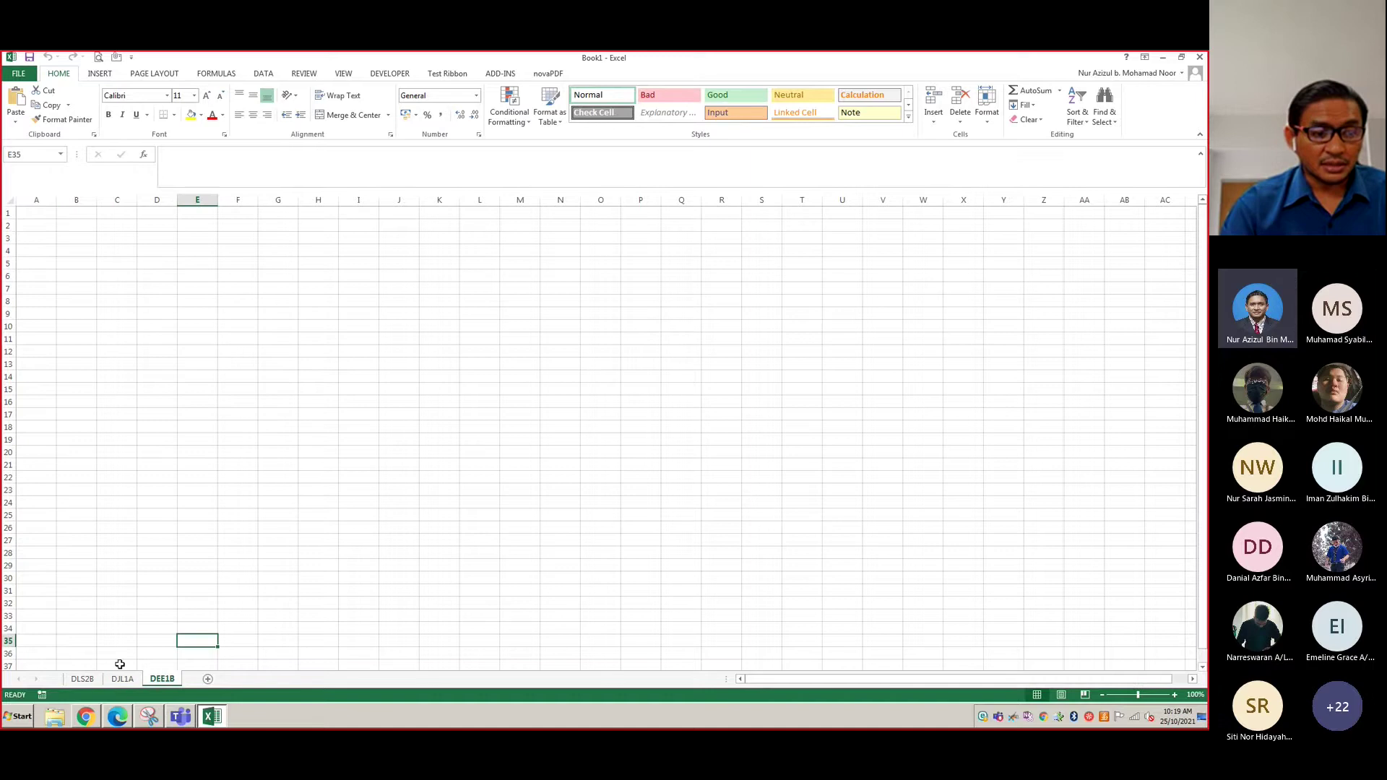
Select the DLS2B worksheet, and switch to the MS Excel Part 2 slides in Microsoft Edge to read the Move a Worksheet slide
{"action": "left_click", "coordinate": [88, 678]}
{"action": "key", "text": "alt+Tab"}
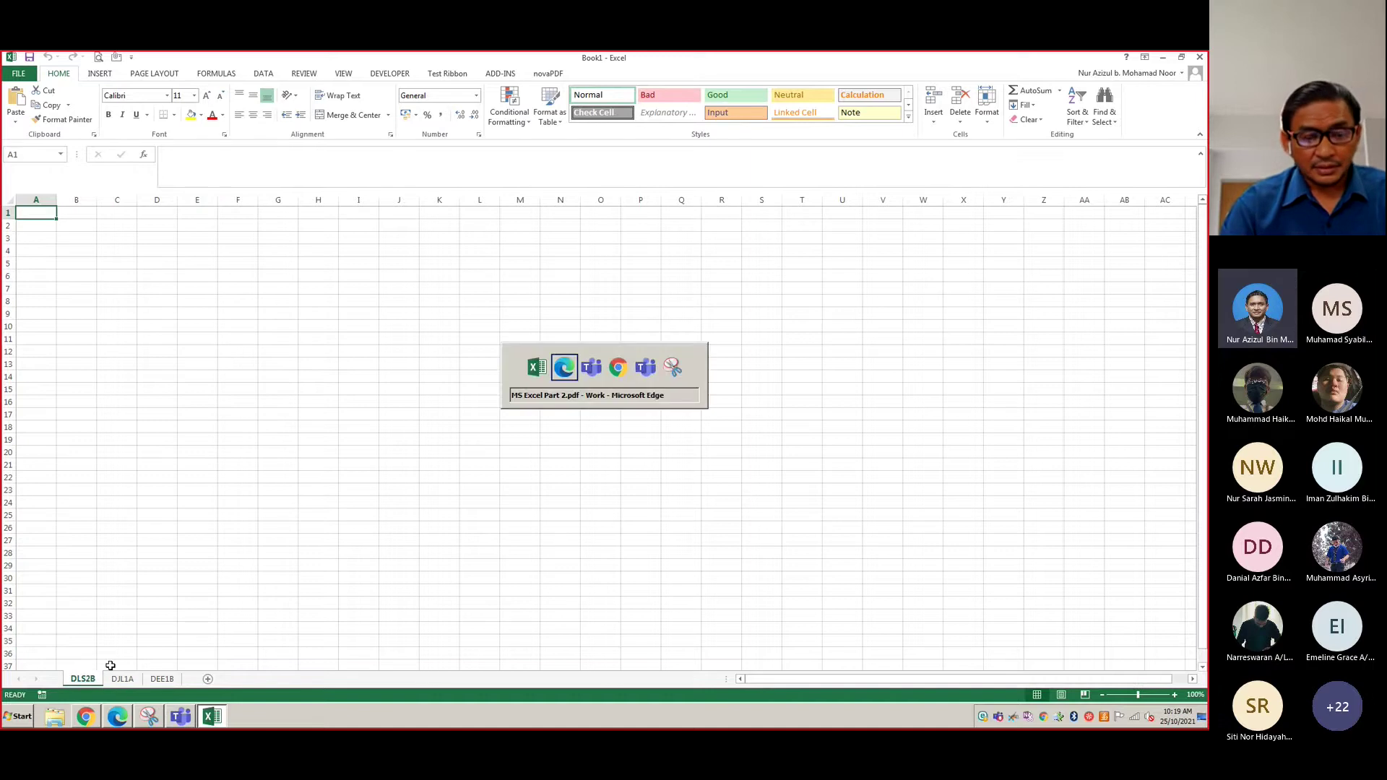
{"action": "scroll", "coordinate": [489, 426], "scroll_direction": "down", "scroll_amount": 3}
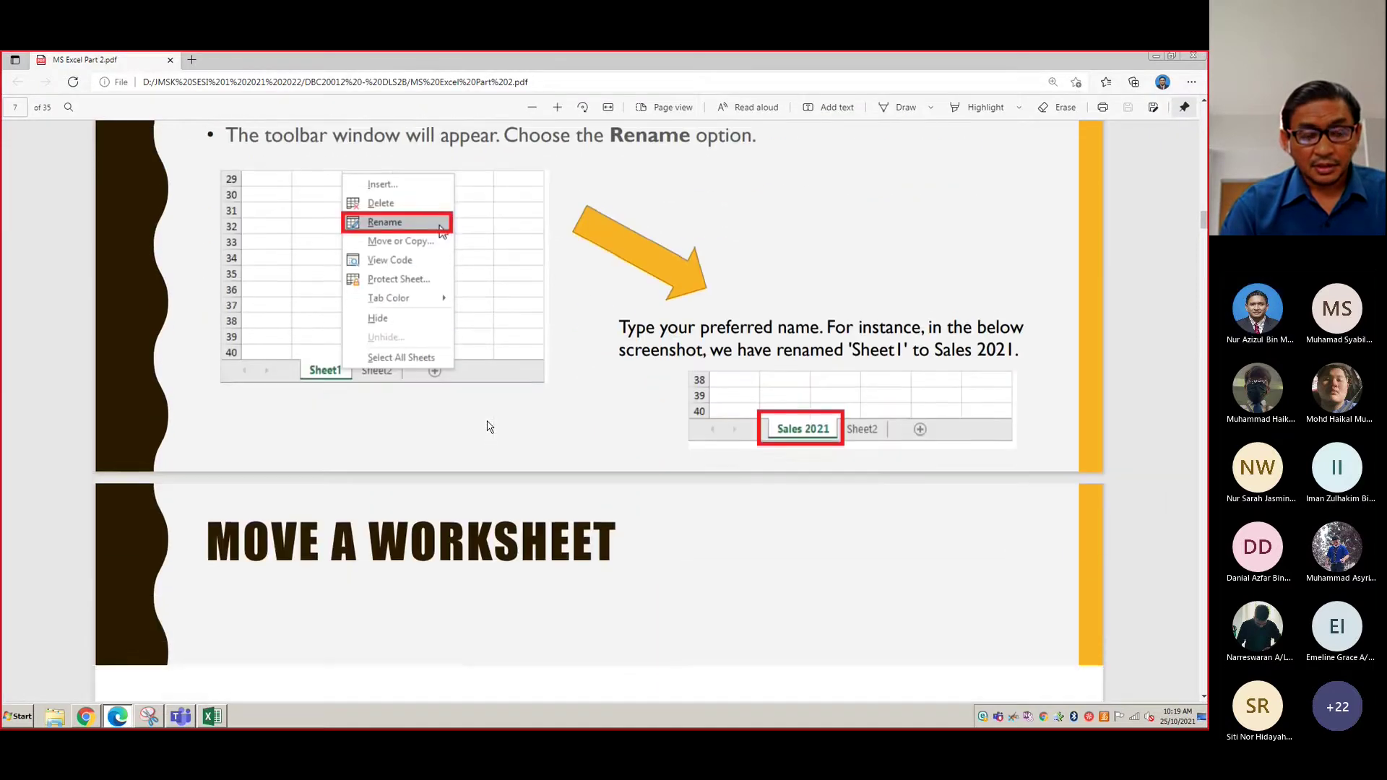
{"action": "scroll", "coordinate": [489, 426], "scroll_direction": "down", "scroll_amount": 5}
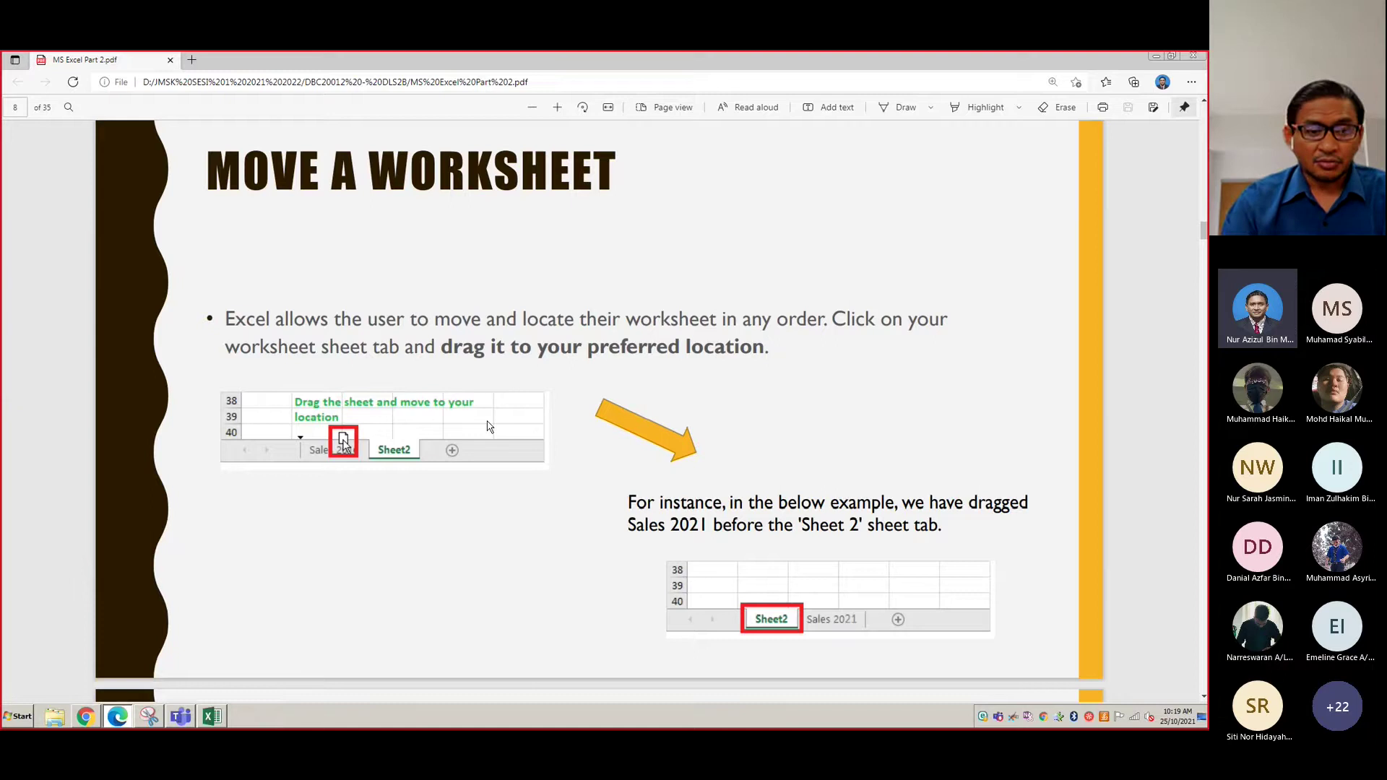
Return to the Excel workbook and reorder its worksheets, moving DLS2B after DJL1A and DEE1B to the front
{"action": "left_click", "coordinate": [213, 716]}
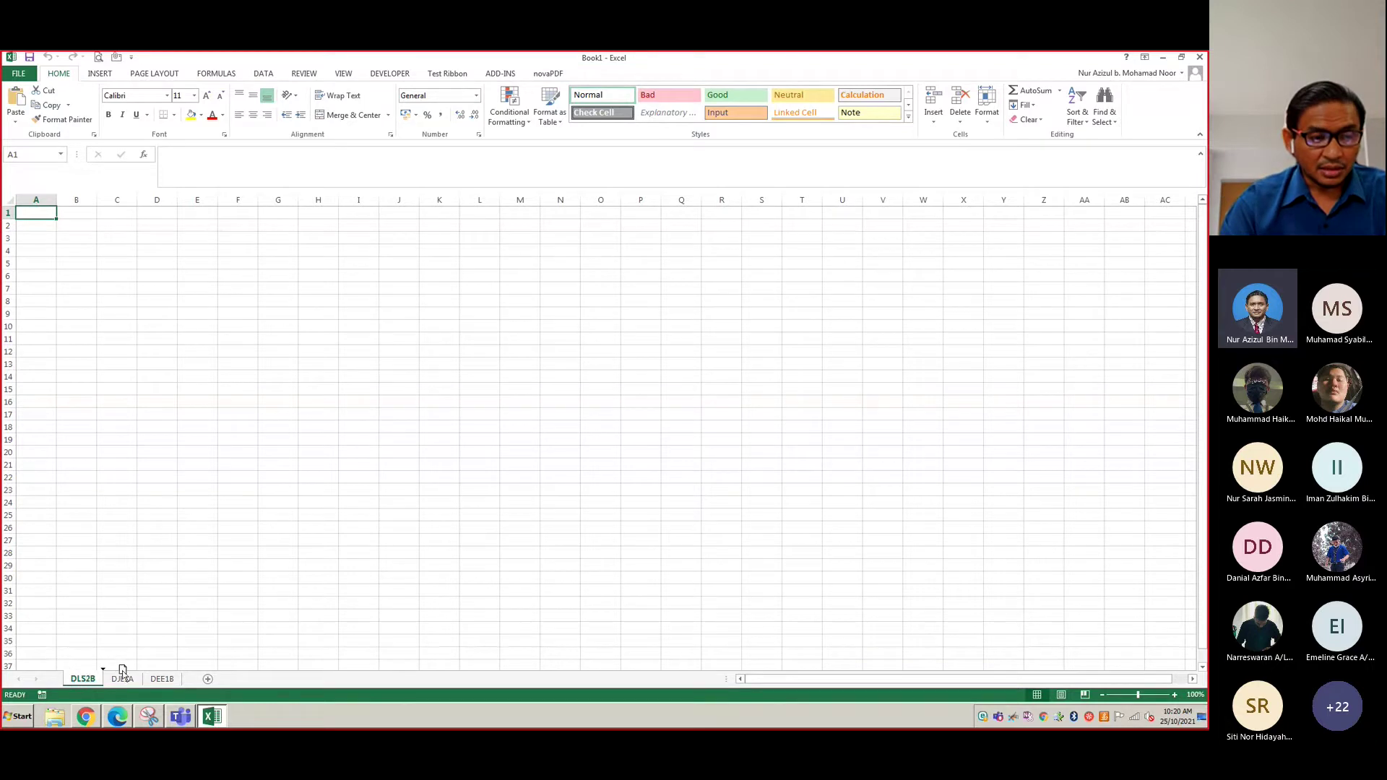
{"action": "left_click_drag", "start_coordinate": [149, 671], "coordinate": [149, 672]}
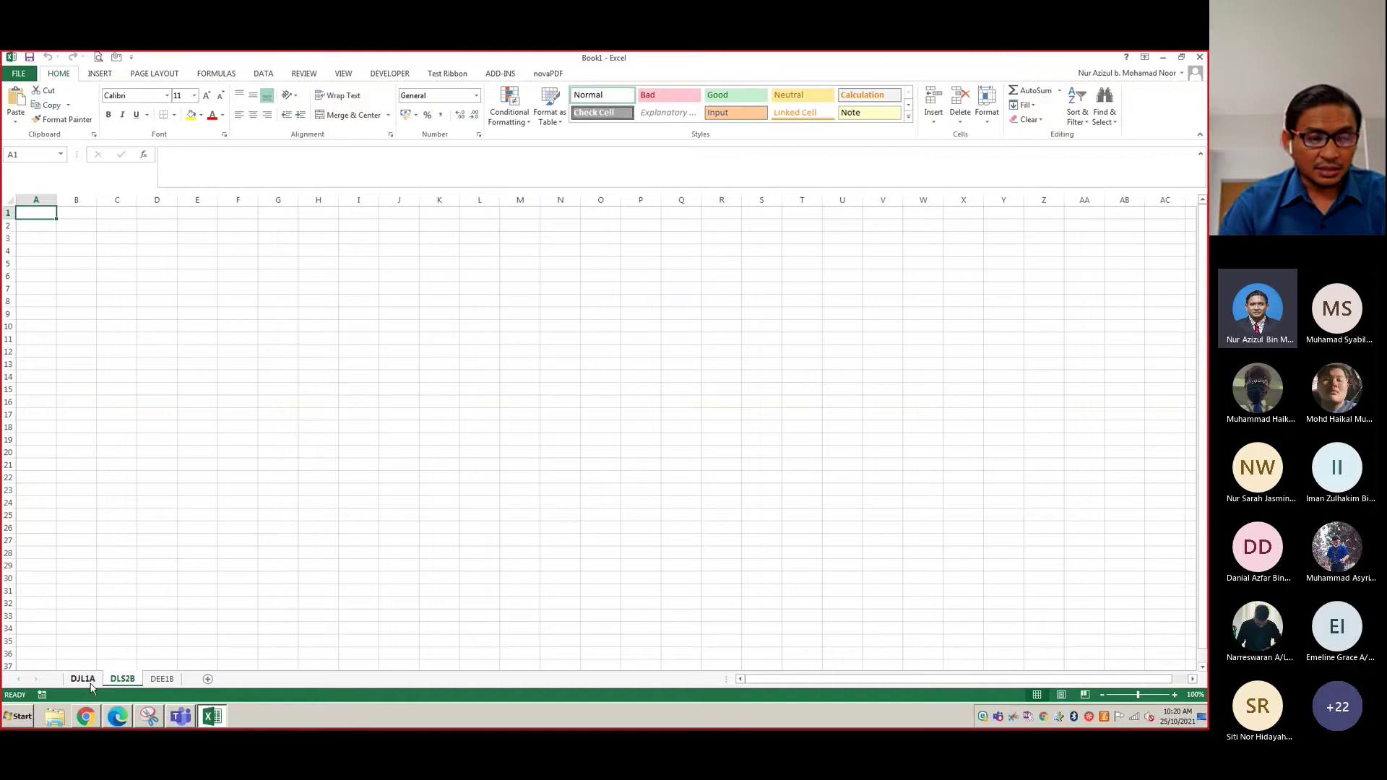
{"action": "left_click", "coordinate": [163, 679]}
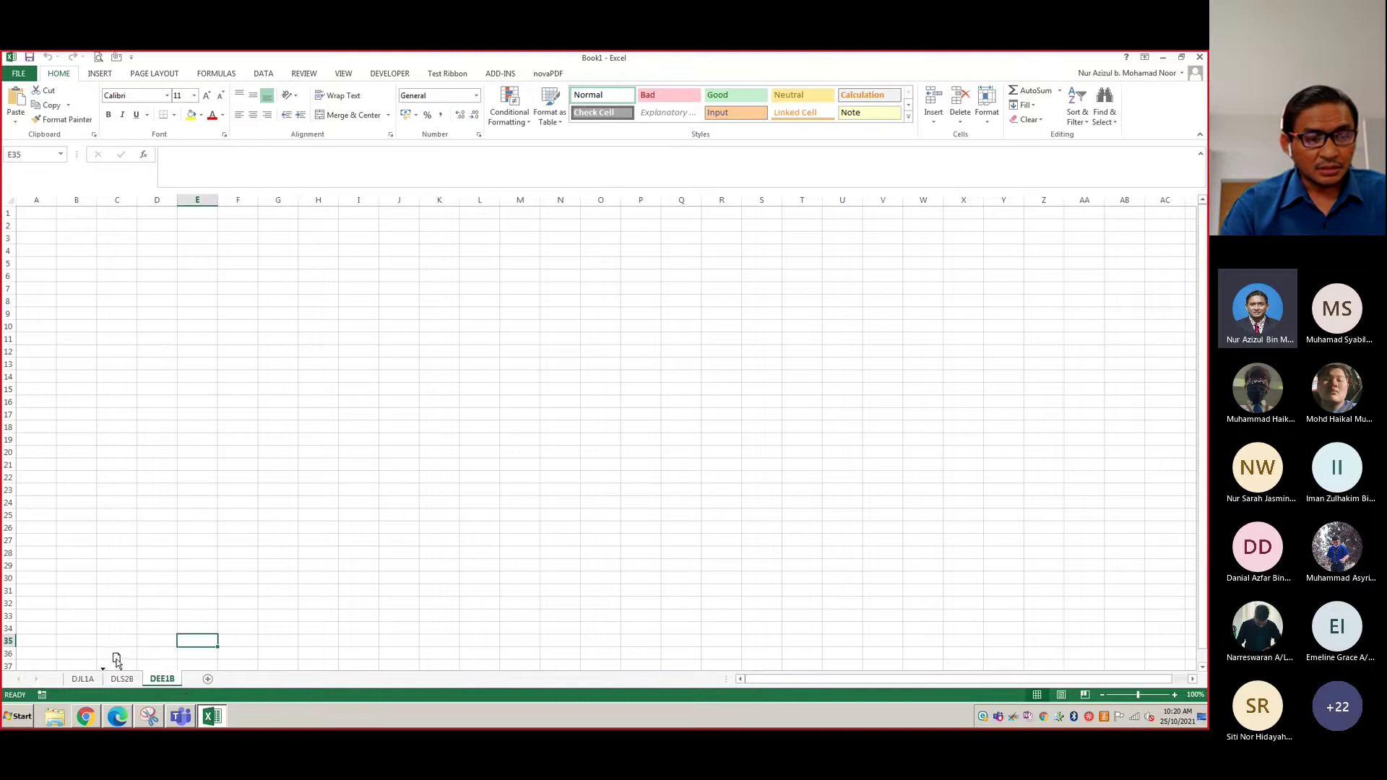
{"action": "left_click_drag", "start_coordinate": [85, 660], "coordinate": [77, 659]}
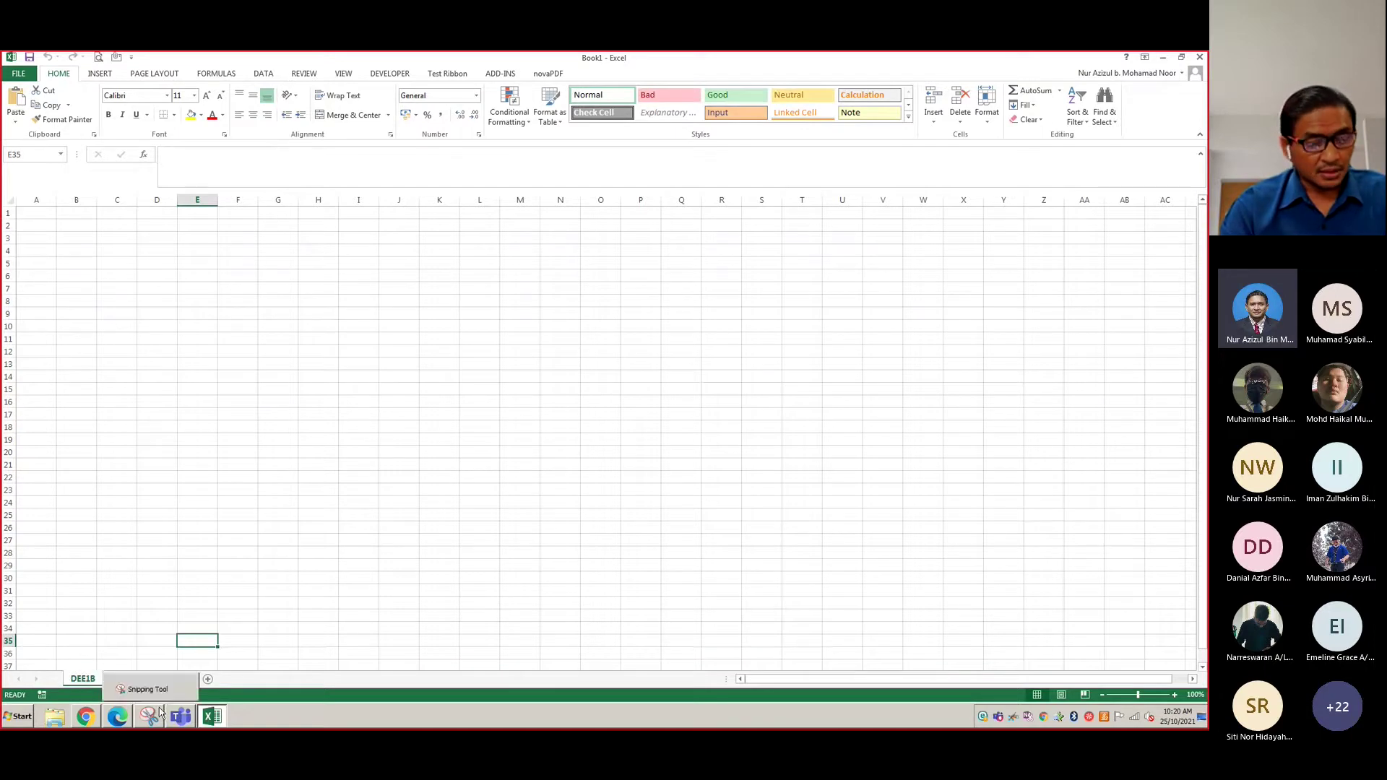
Switch back to the MS Excel Part 2 slides in Microsoft Edge and read the Copy a Worksheet slide
{"action": "key", "text": "alt+Tab"}
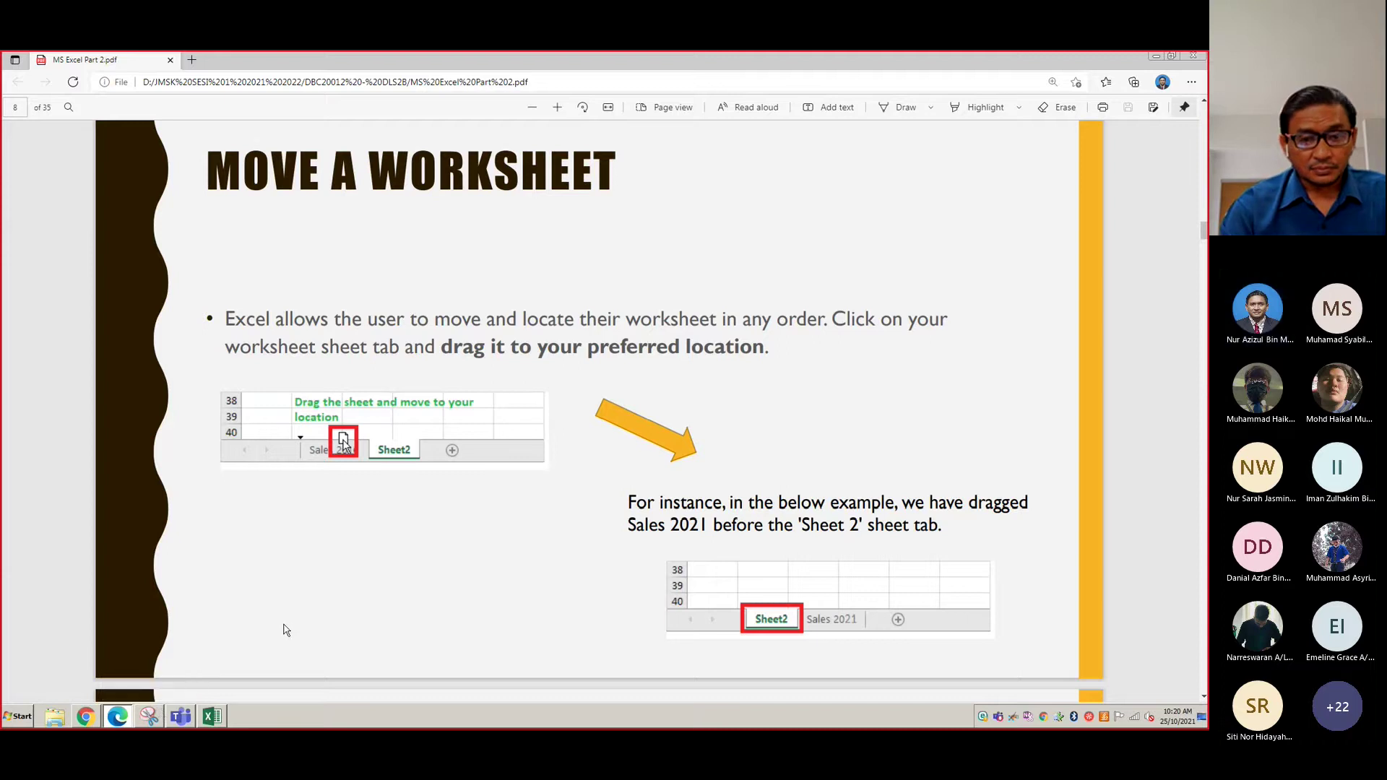
{"action": "scroll", "coordinate": [285, 630], "scroll_direction": "down", "scroll_amount": 2}
{"action": "scroll", "coordinate": [285, 630], "scroll_direction": "down", "scroll_amount": 6}
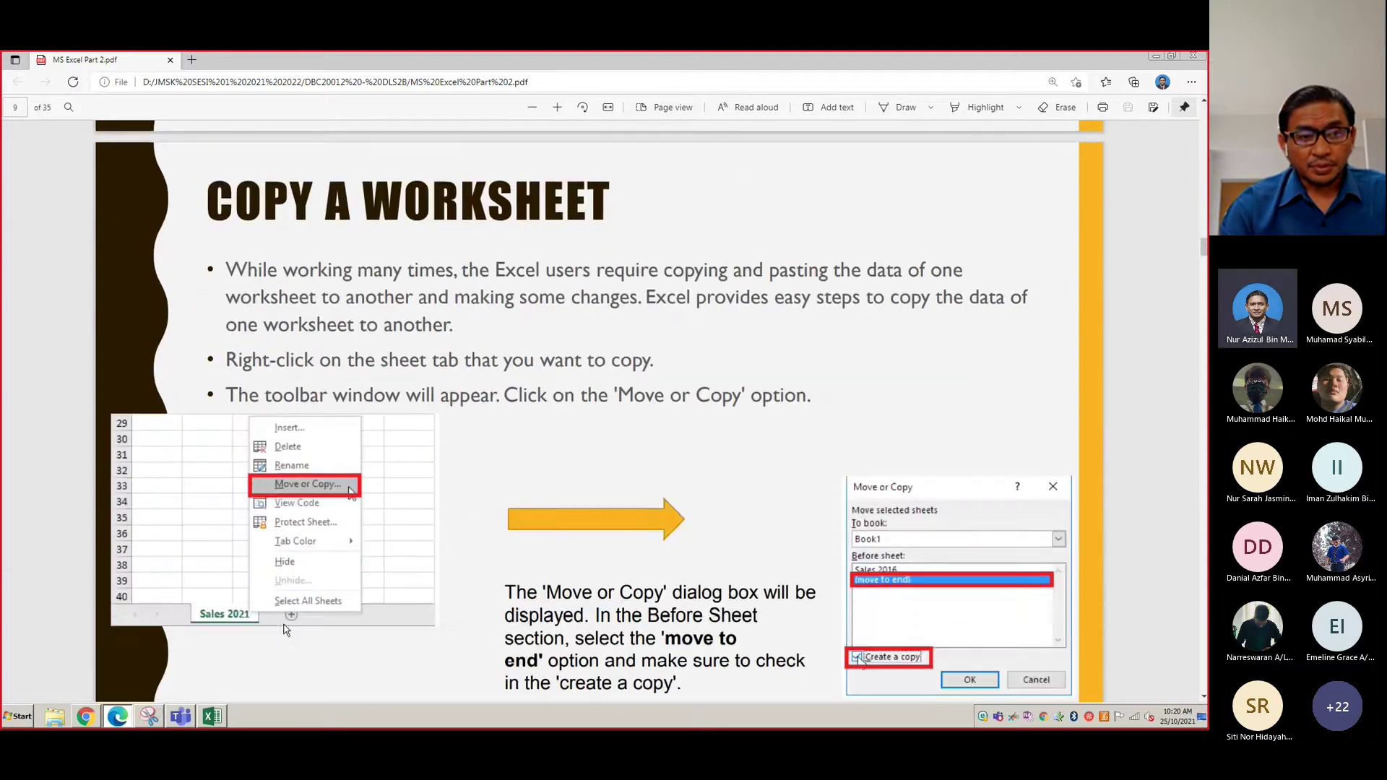
{"action": "scroll", "coordinate": [285, 630], "scroll_direction": "down", "scroll_amount": 1}
{"action": "scroll", "coordinate": [286, 630], "scroll_direction": "up", "scroll_amount": 1}
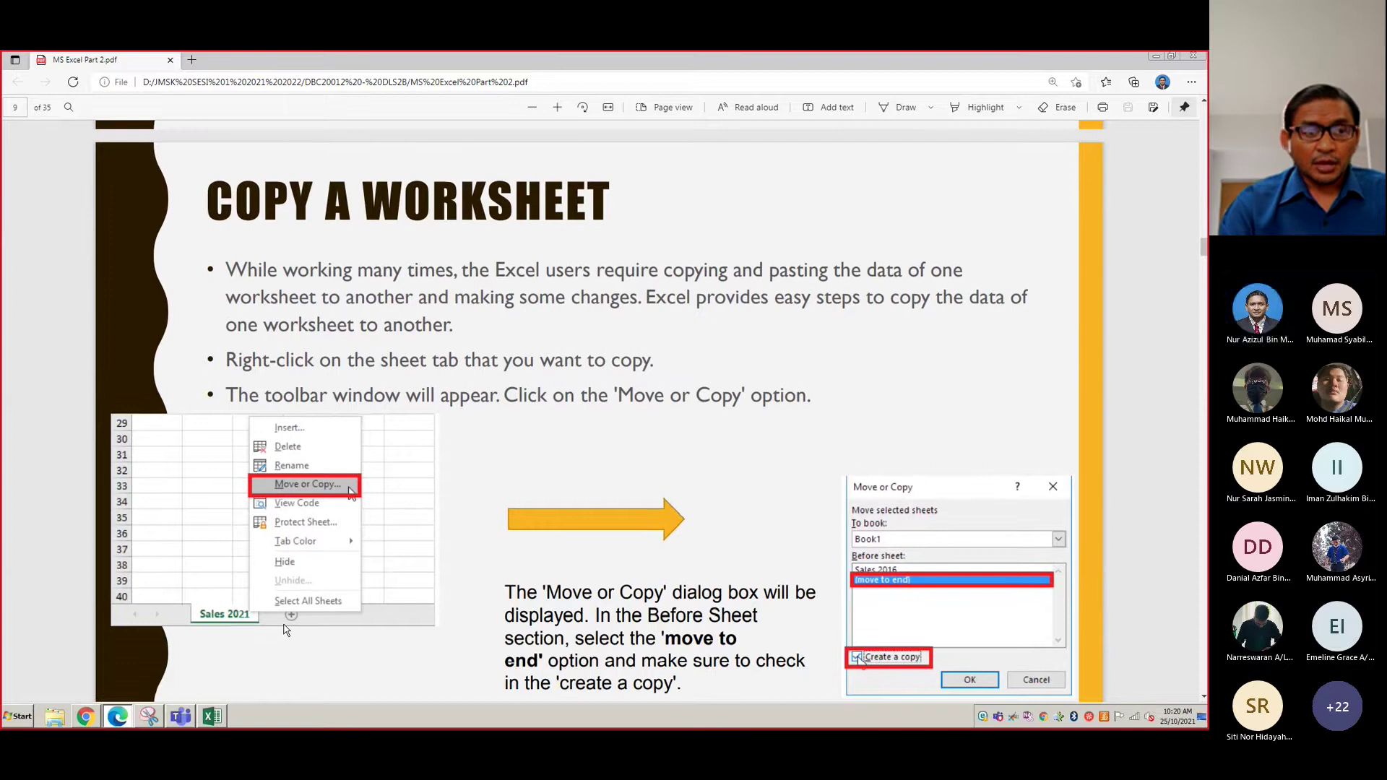
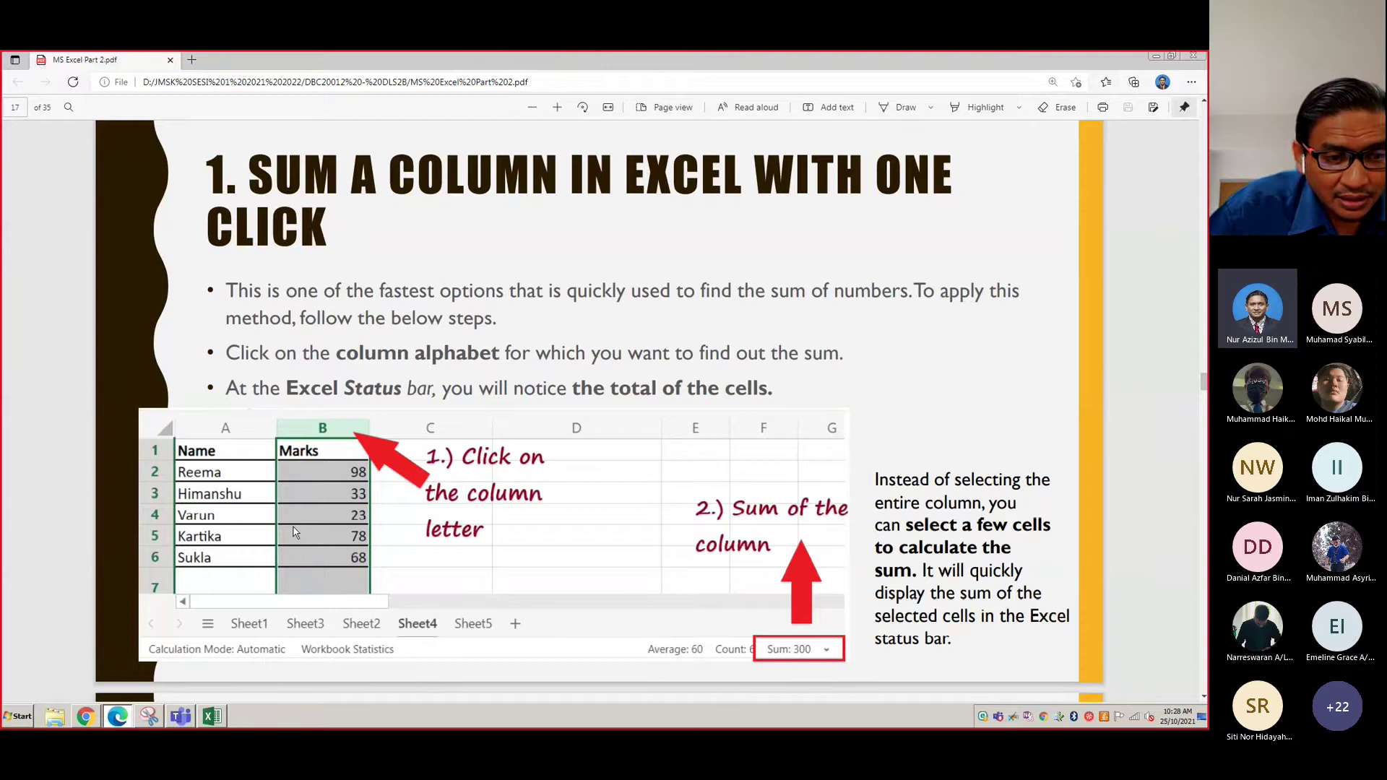
Return to the Excel workbook and clear the words SELAMAT, KE and PSP from cells C9:C11 of DLS2B
{"action": "key", "text": "alt+Tab"}
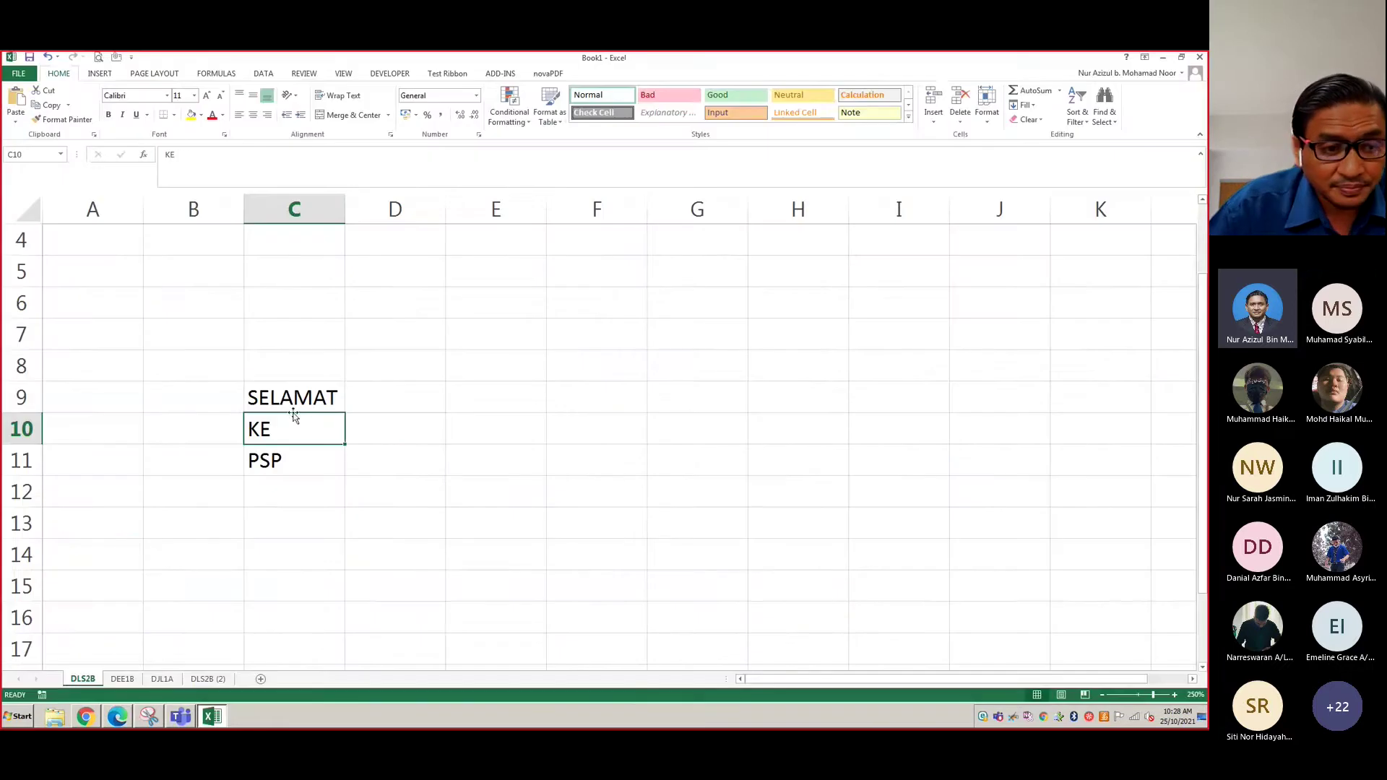
{"action": "left_click_drag", "start_coordinate": [279, 398], "coordinate": [278, 462]}
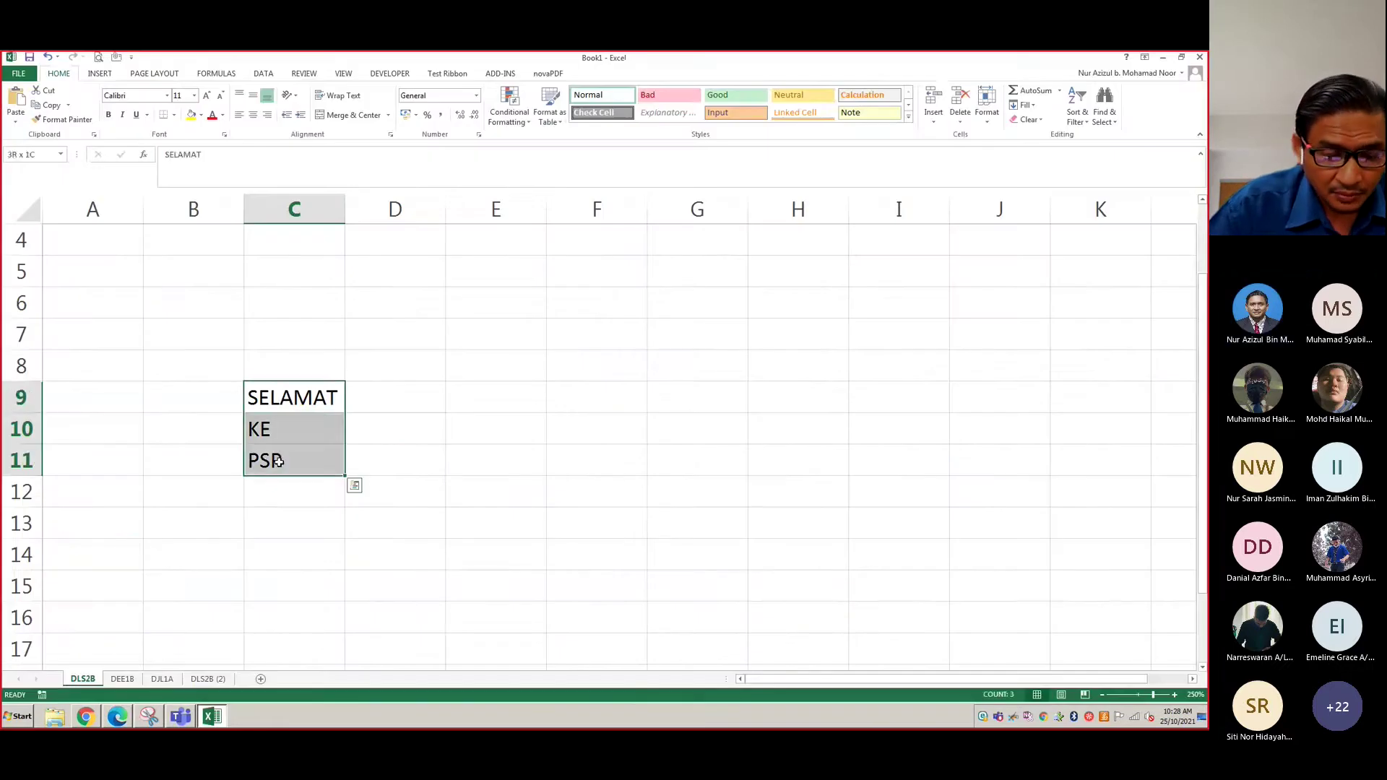
{"action": "key", "text": "Delete"}
{"action": "scroll", "coordinate": [209, 361], "scroll_direction": "up", "scroll_amount": 1}
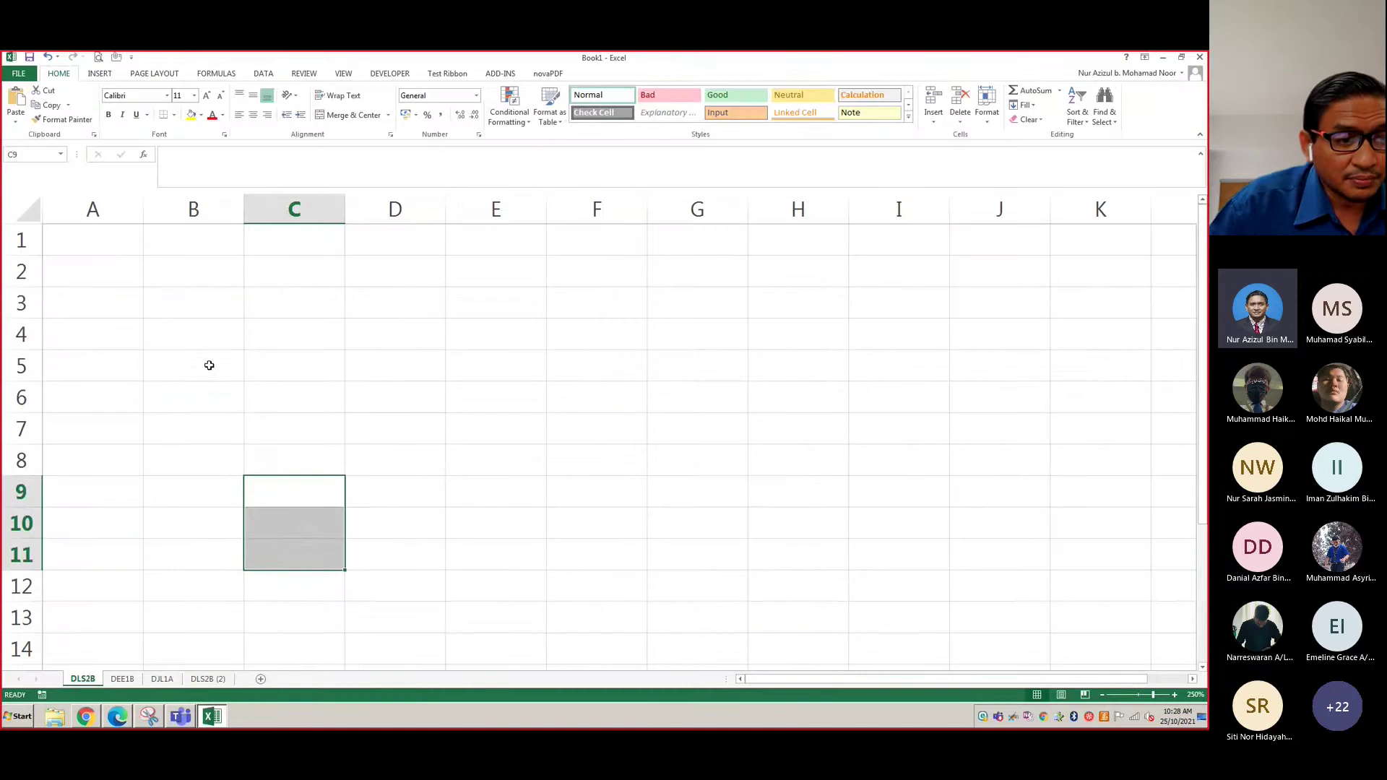
Enter the column headings NAMA in cell B2 and MARKAH in cell C2
{"action": "left_click", "coordinate": [171, 271]}
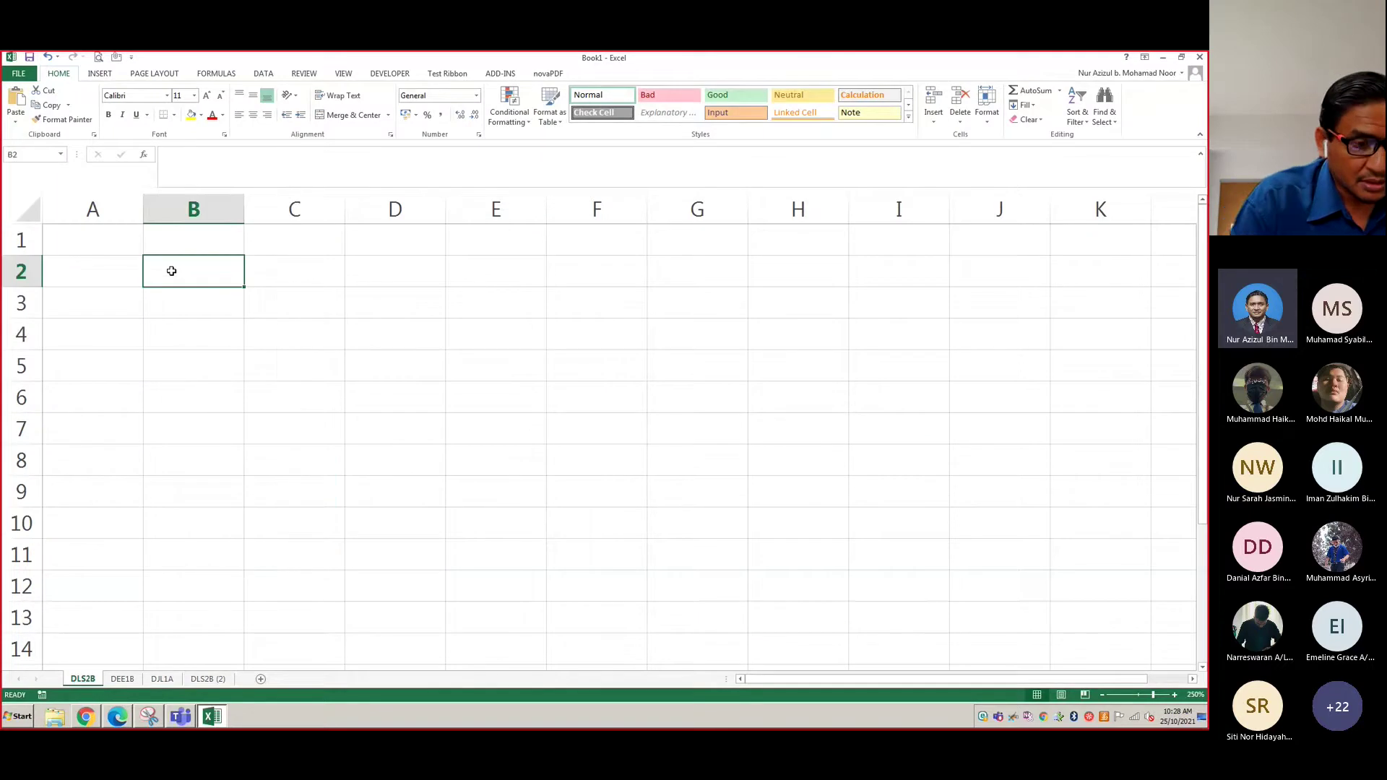
{"action": "type", "text": "NAMA"}
{"action": "key", "text": "Tab"}
{"action": "type", "text": "MA"}
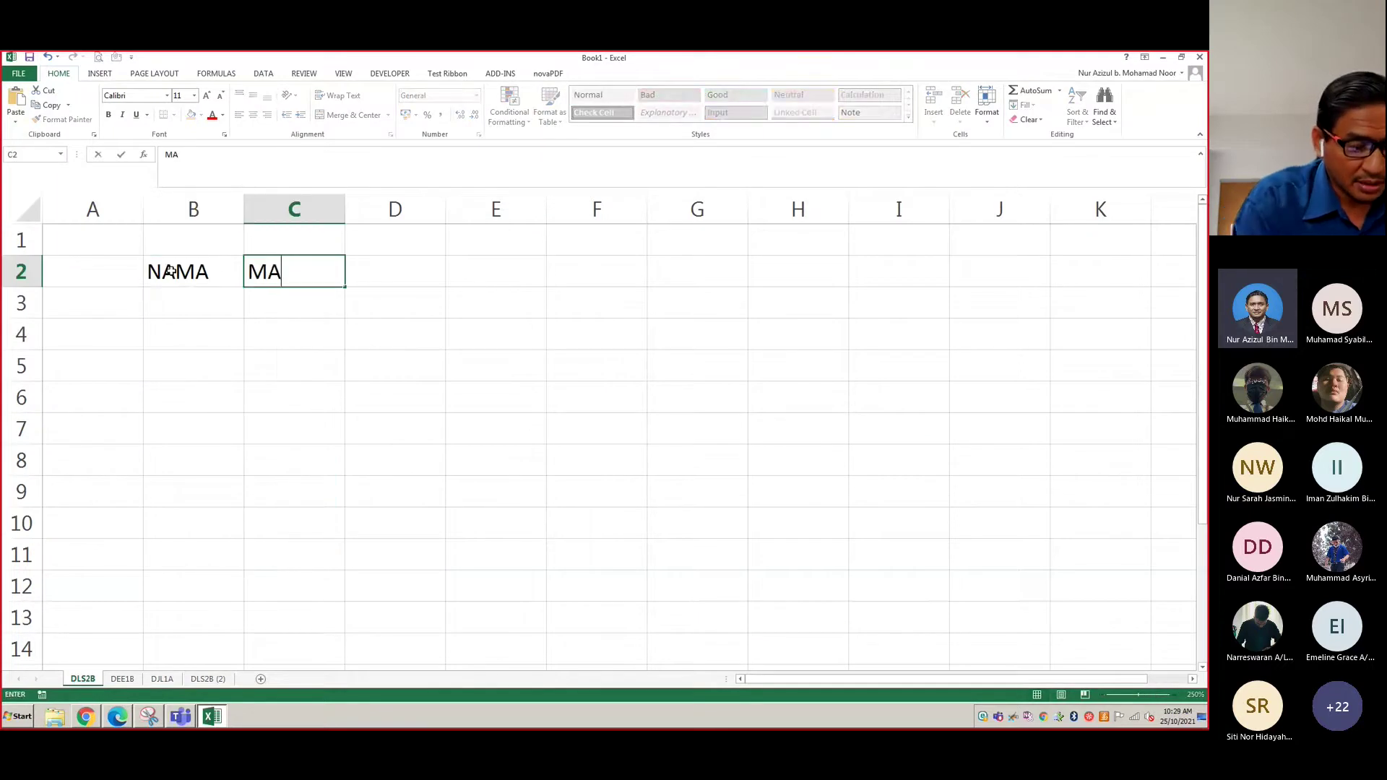
{"action": "type", "text": "RKAH"}
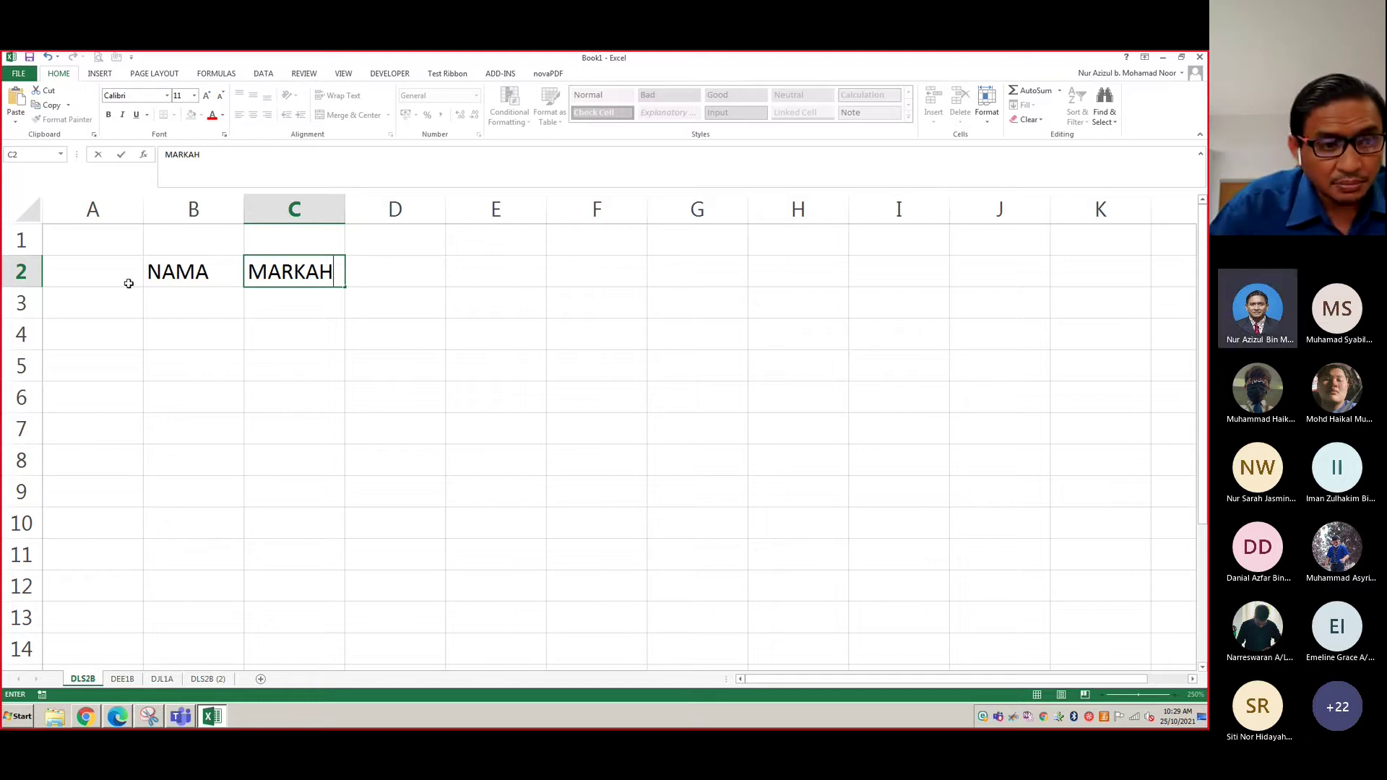
{"action": "left_click", "coordinate": [174, 326]}
Enter the first two students' names, each with a capital initial, in cells B3 and B4 under NAMA
{"action": "left_click", "coordinate": [174, 304]}
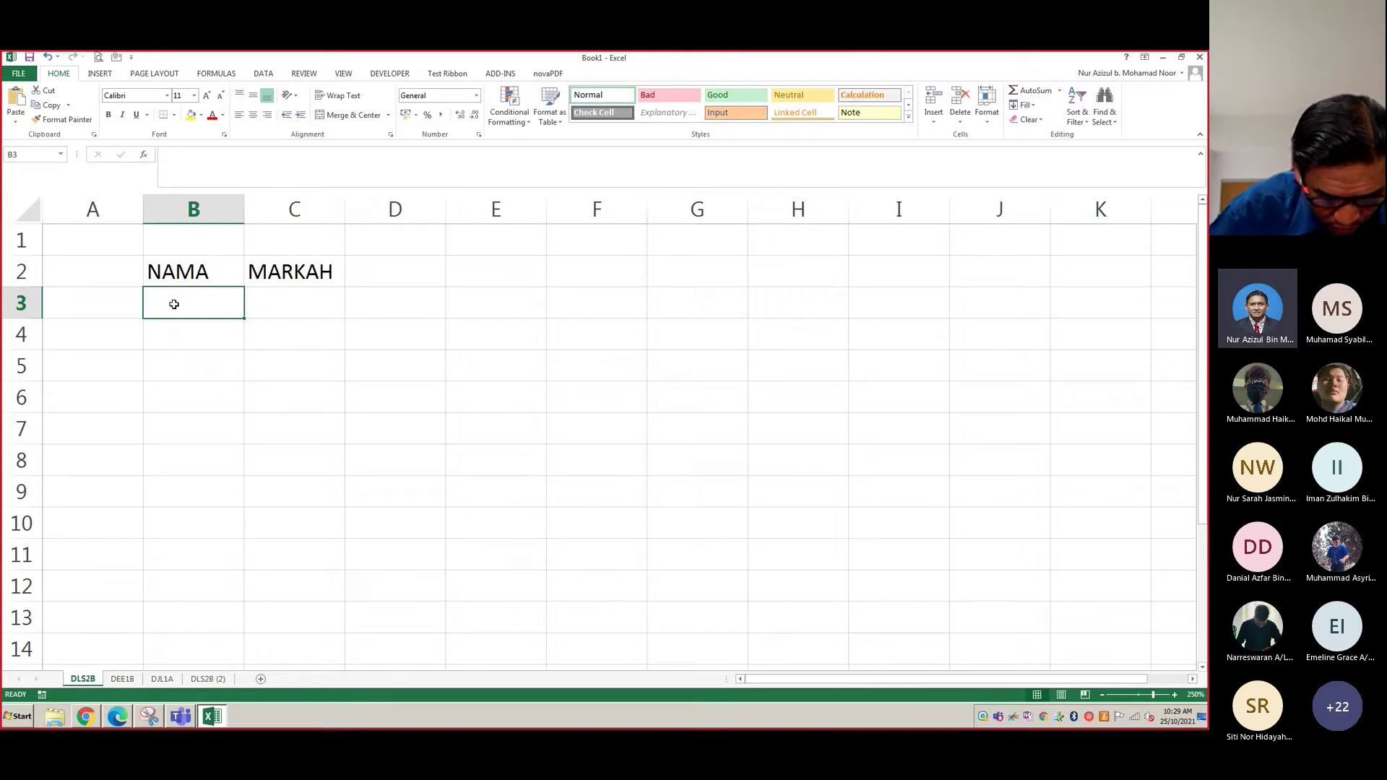
{"action": "type", "text": "ku"}
{"action": "key", "text": "BackSpace"}
{"action": "key", "text": "BackSpace"}
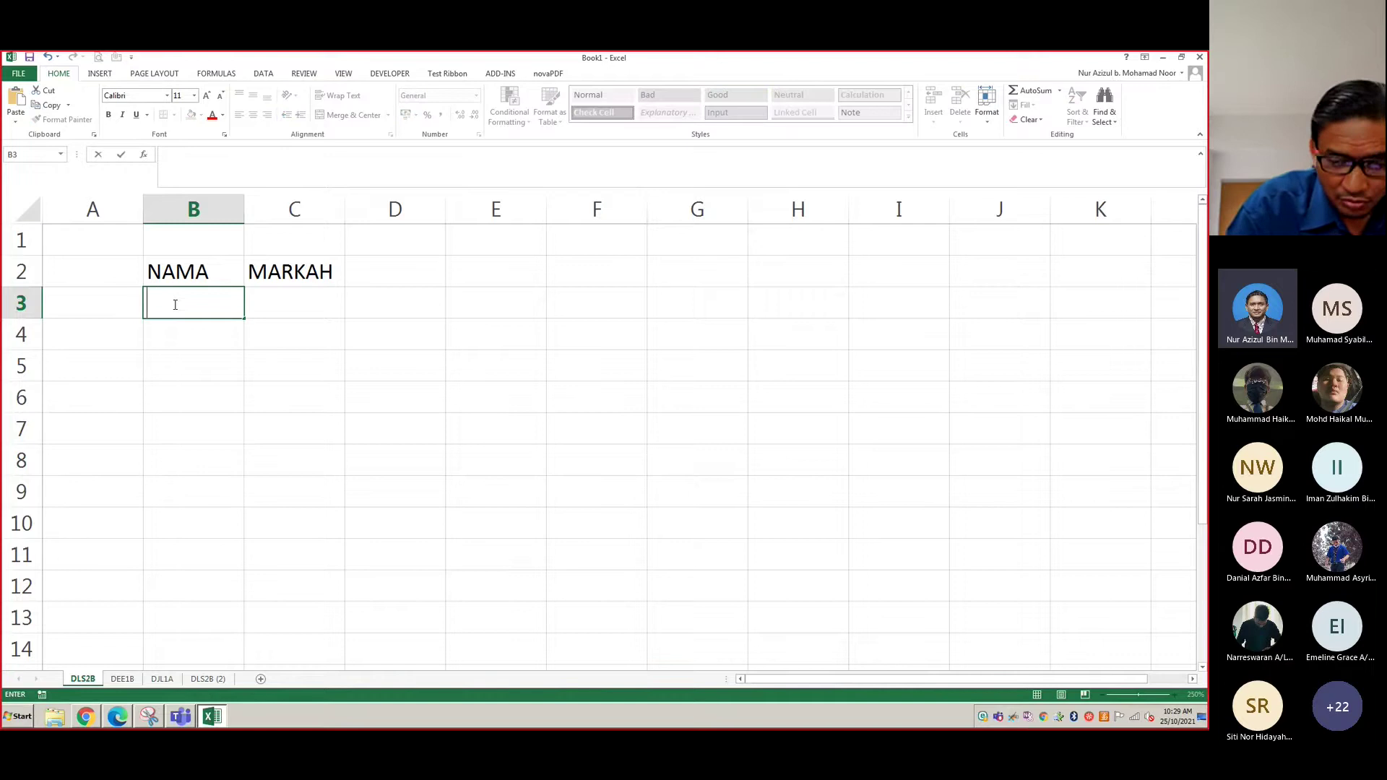
{"action": "type", "text": "Kumut"}
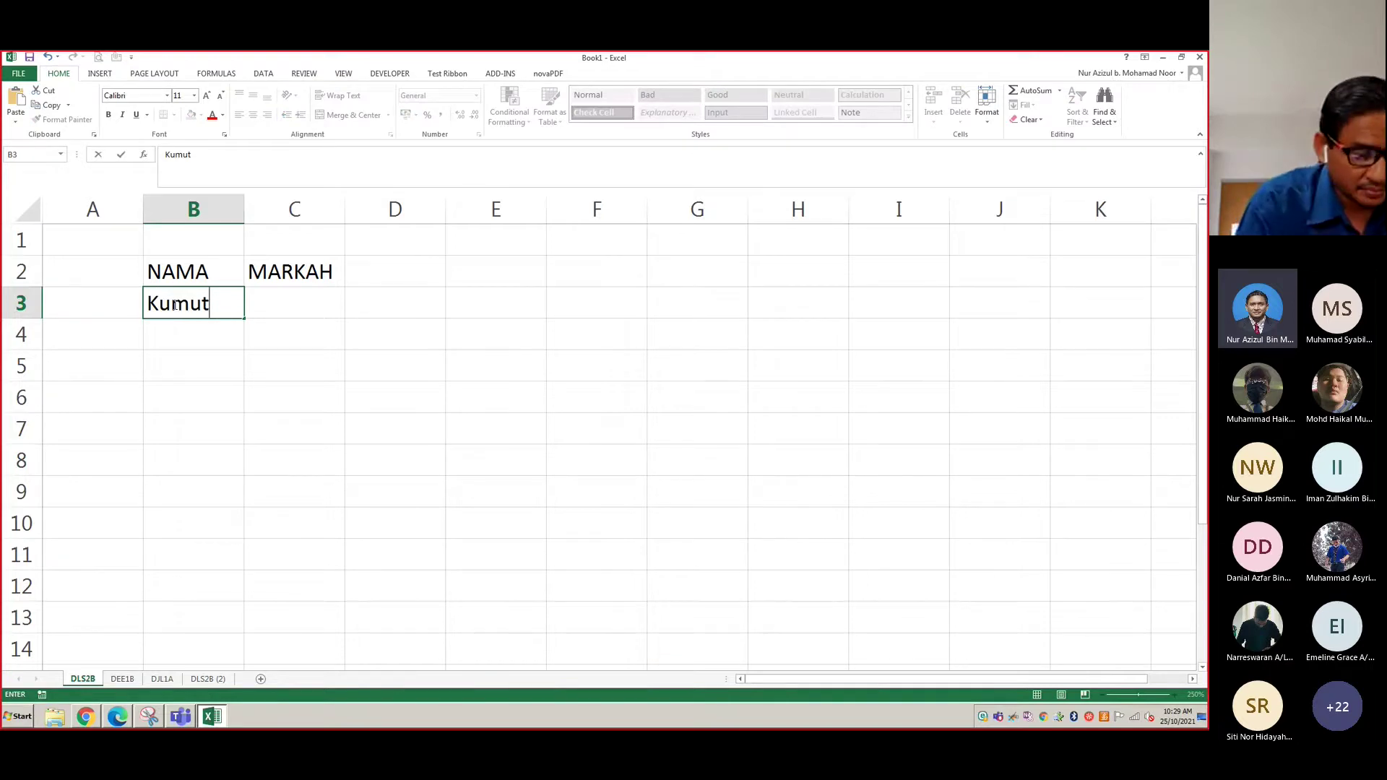
{"action": "type", "text": "ha"}
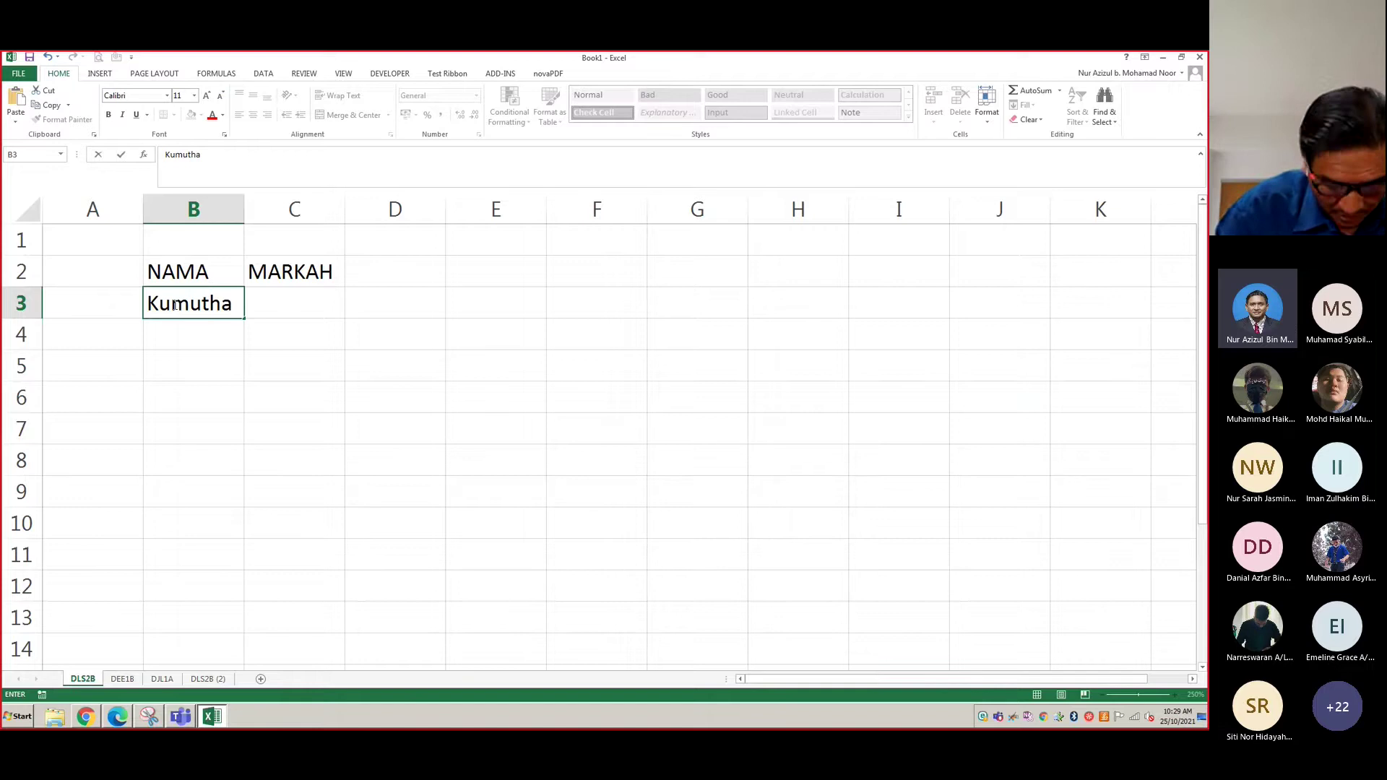
{"action": "key", "text": "Return"}
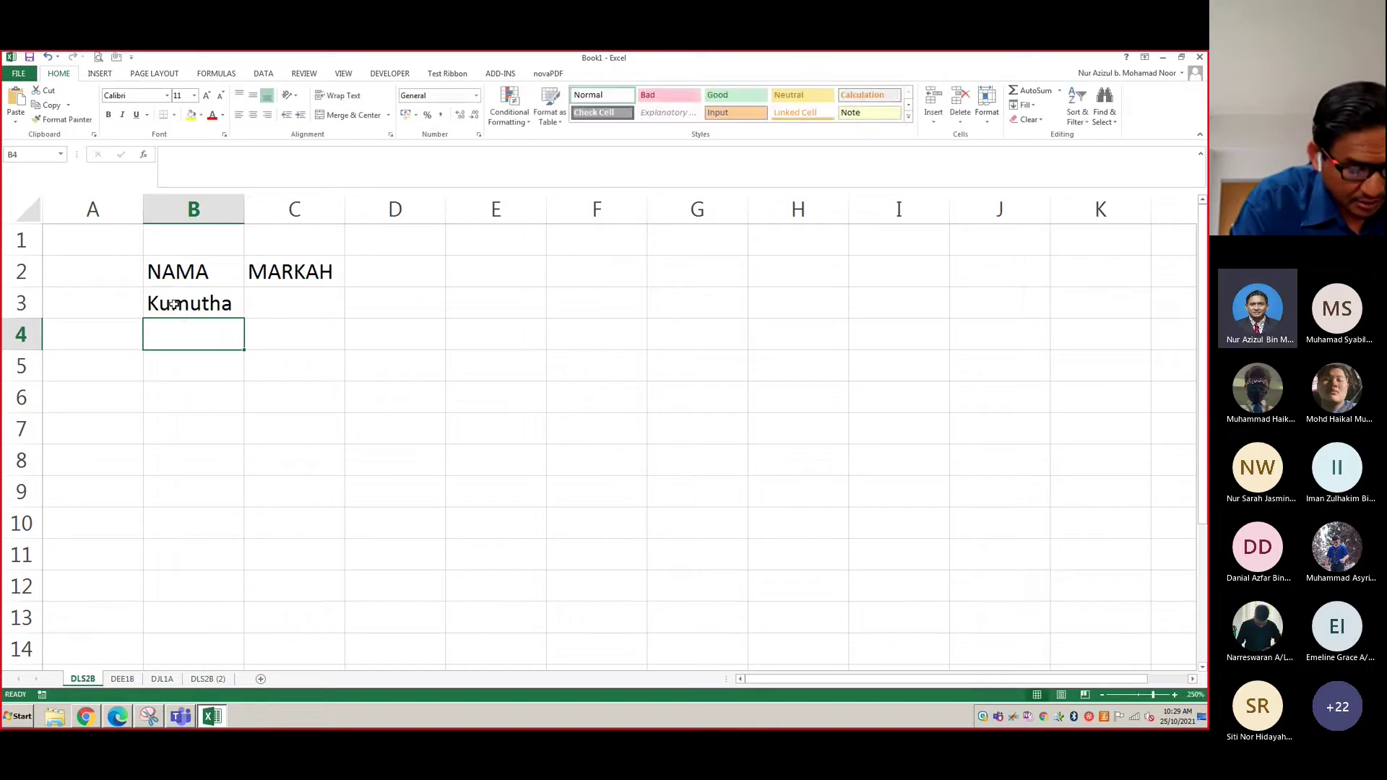
{"action": "type", "text": "Danial"}
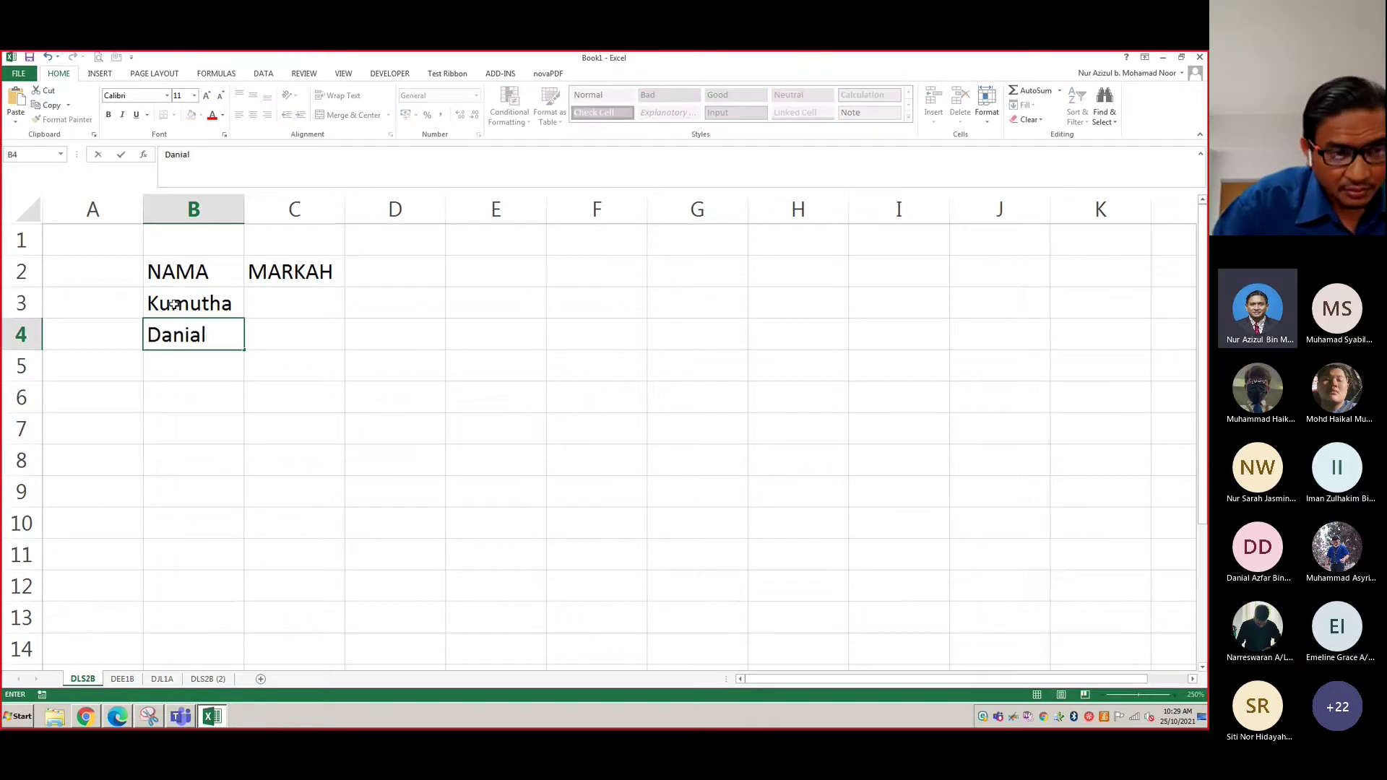
{"action": "key", "text": "Return"}
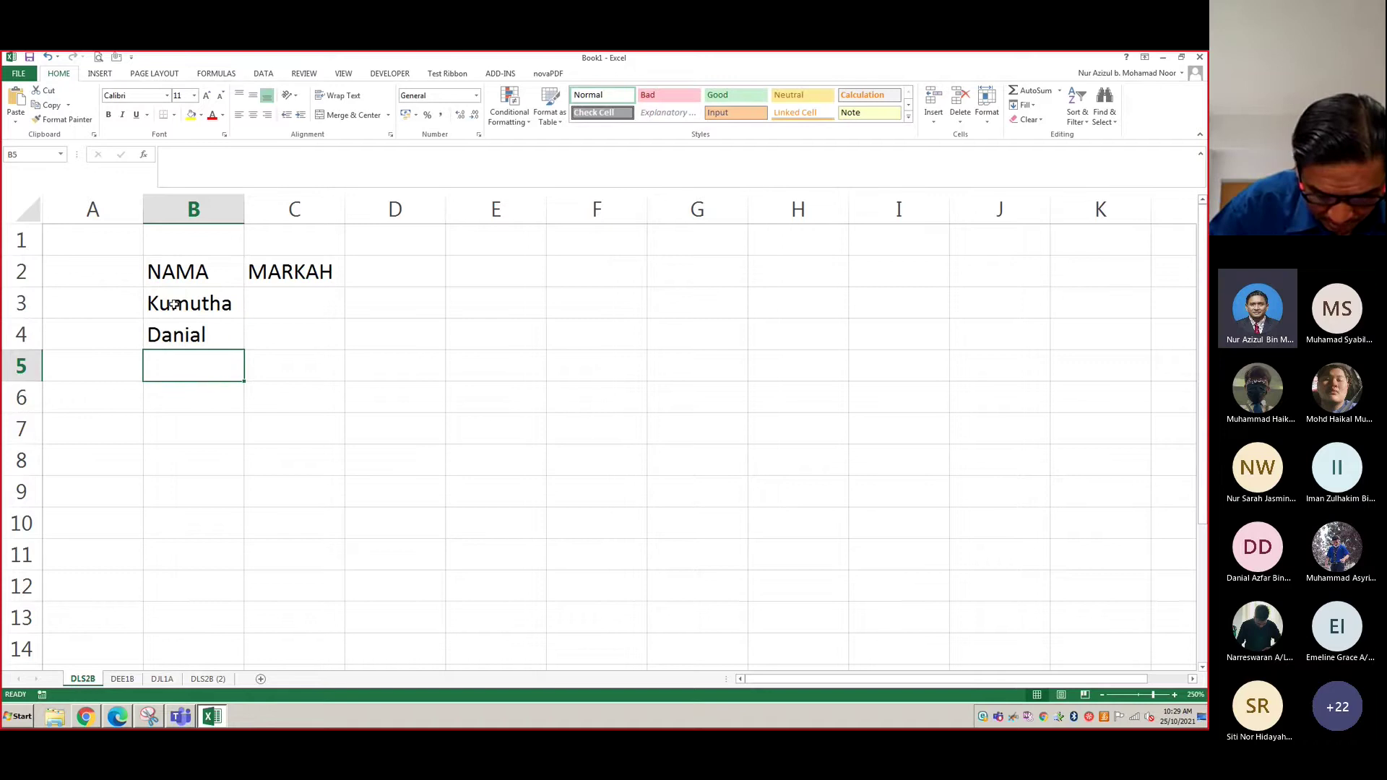
Enter the third student's name in cell B5, with a capital initial
{"action": "type", "text": "sanga"}
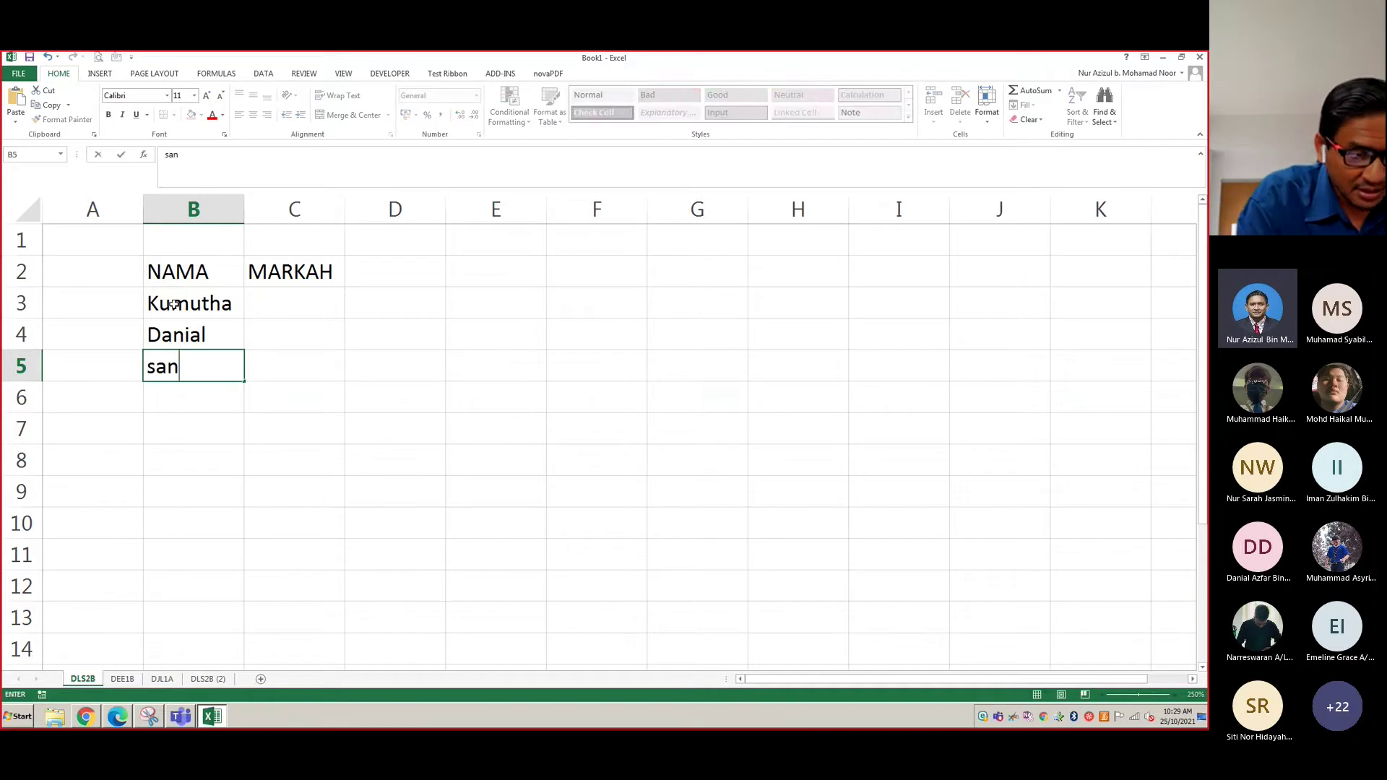
{"action": "key", "text": "BackSpace"}
{"action": "key", "text": "BackSpace"}
{"action": "key", "text": "BackSpace"}
{"action": "key", "text": "BackSpace"}
{"action": "key", "text": "BackSpace"}
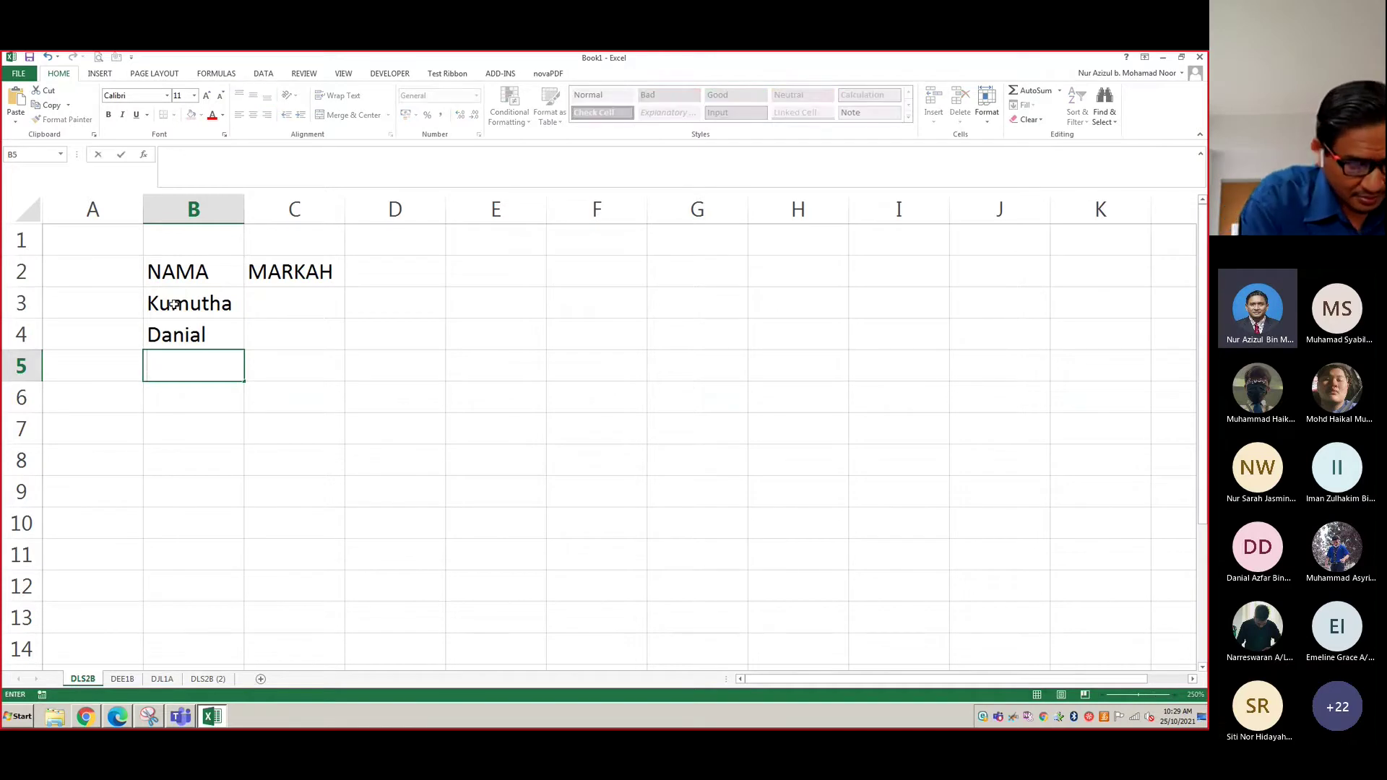
{"action": "type", "text": "San"}
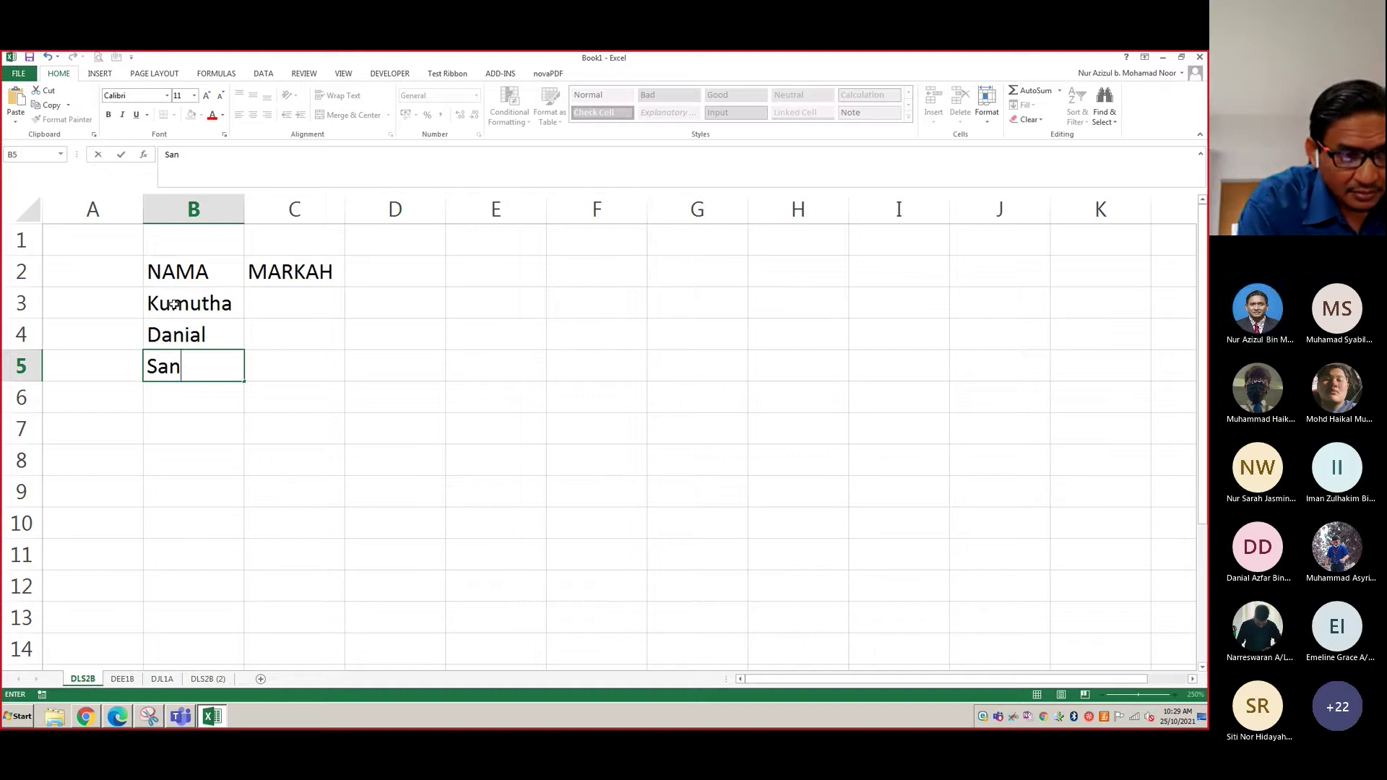
{"action": "type", "text": "gari"}
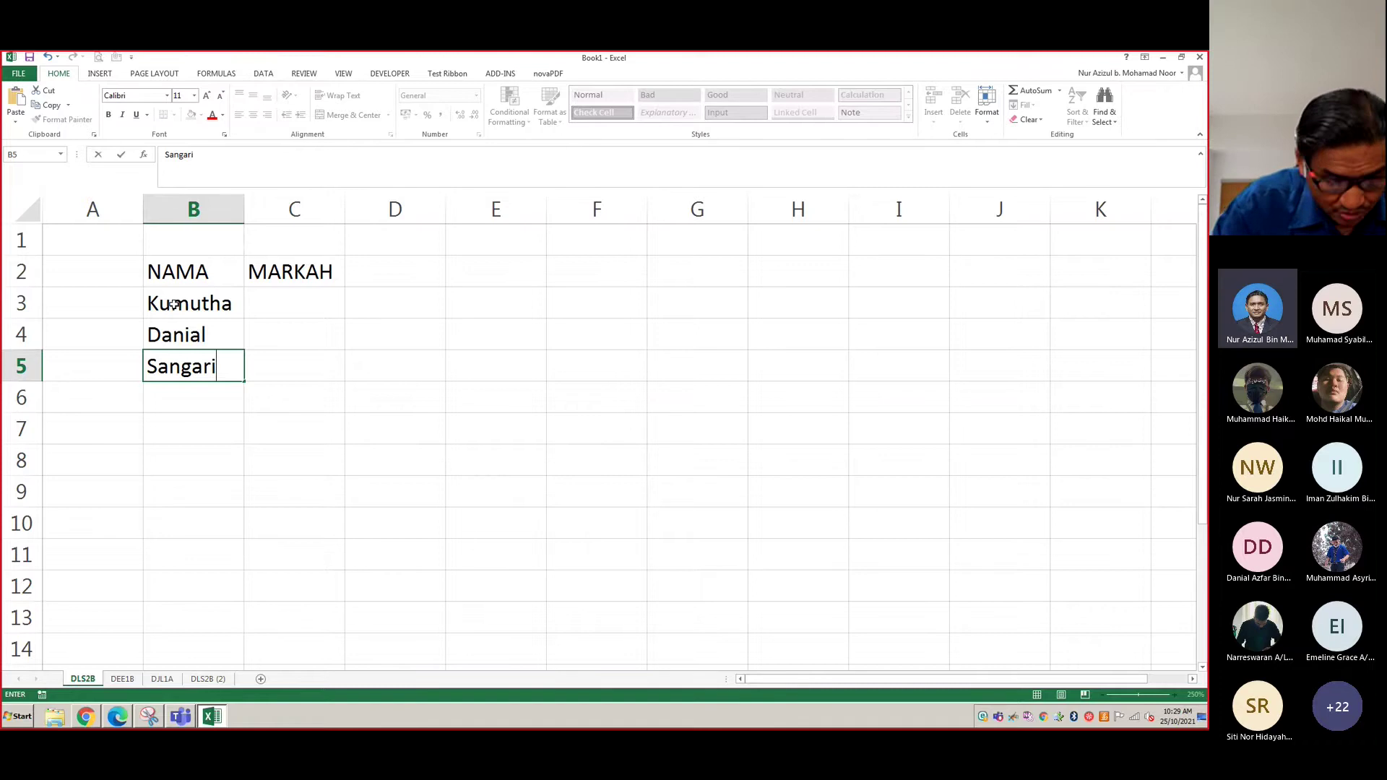
{"action": "key", "text": "Return"}
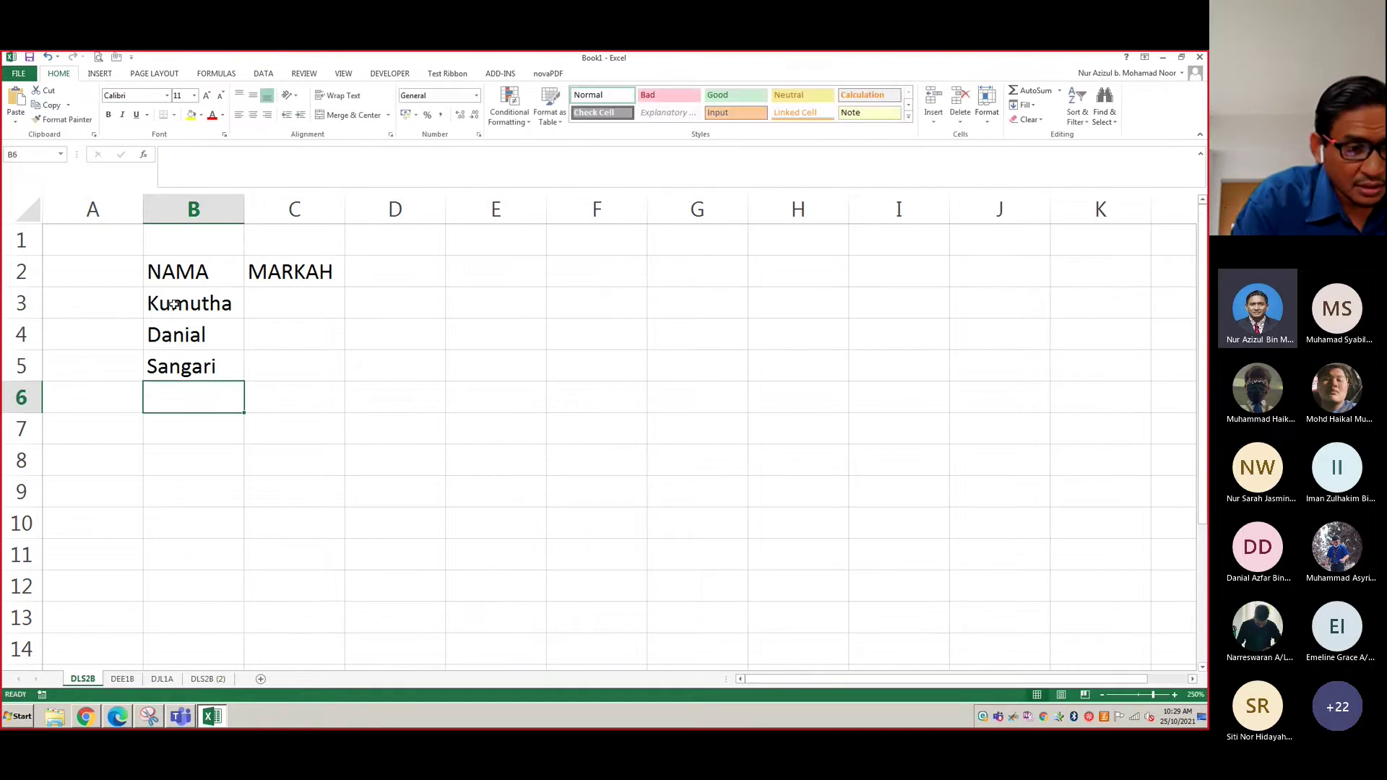
Enter the fourth student's two-word name in cell B6
{"action": "type", "text": "Nure"}
{"action": "key", "text": "BackSpace"}
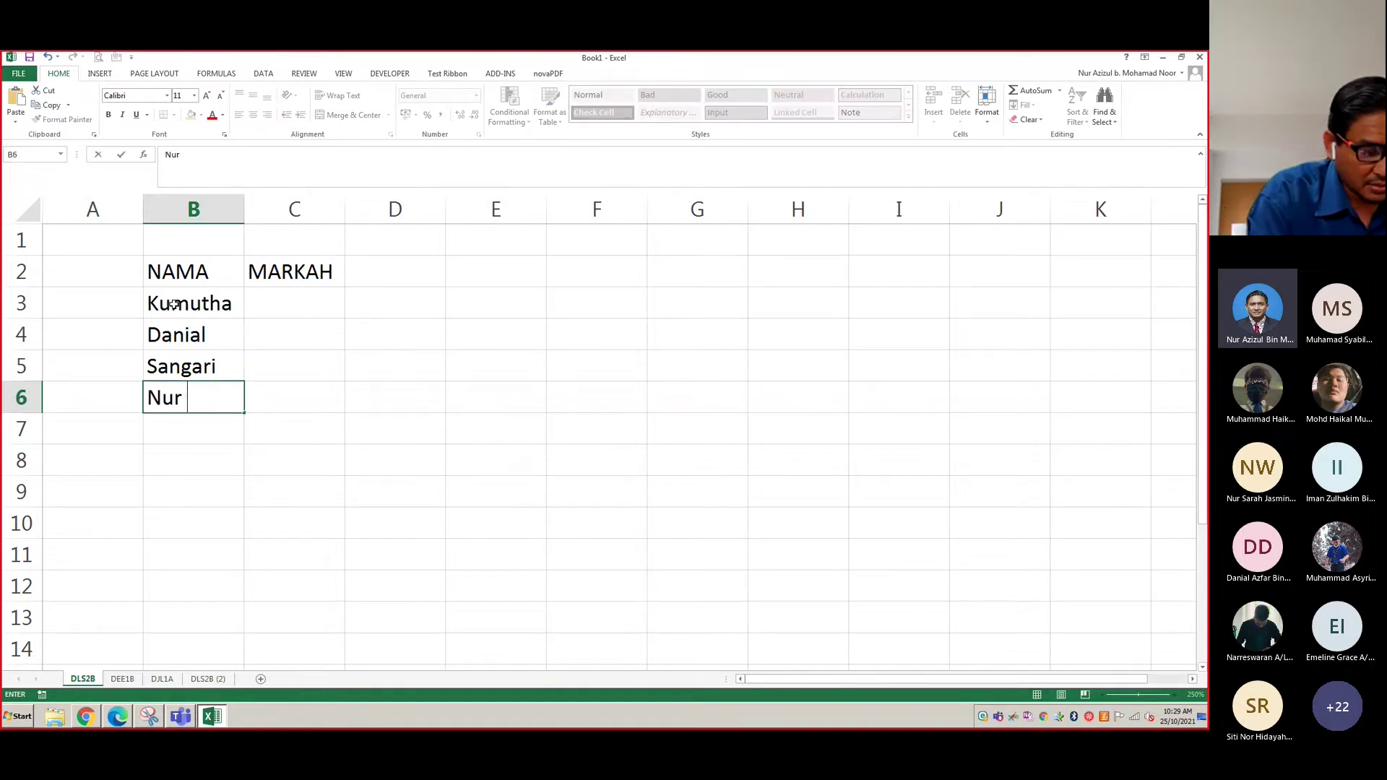
{"action": "type", "text": "sarah"}
{"action": "key", "text": "ctrl+Return"}
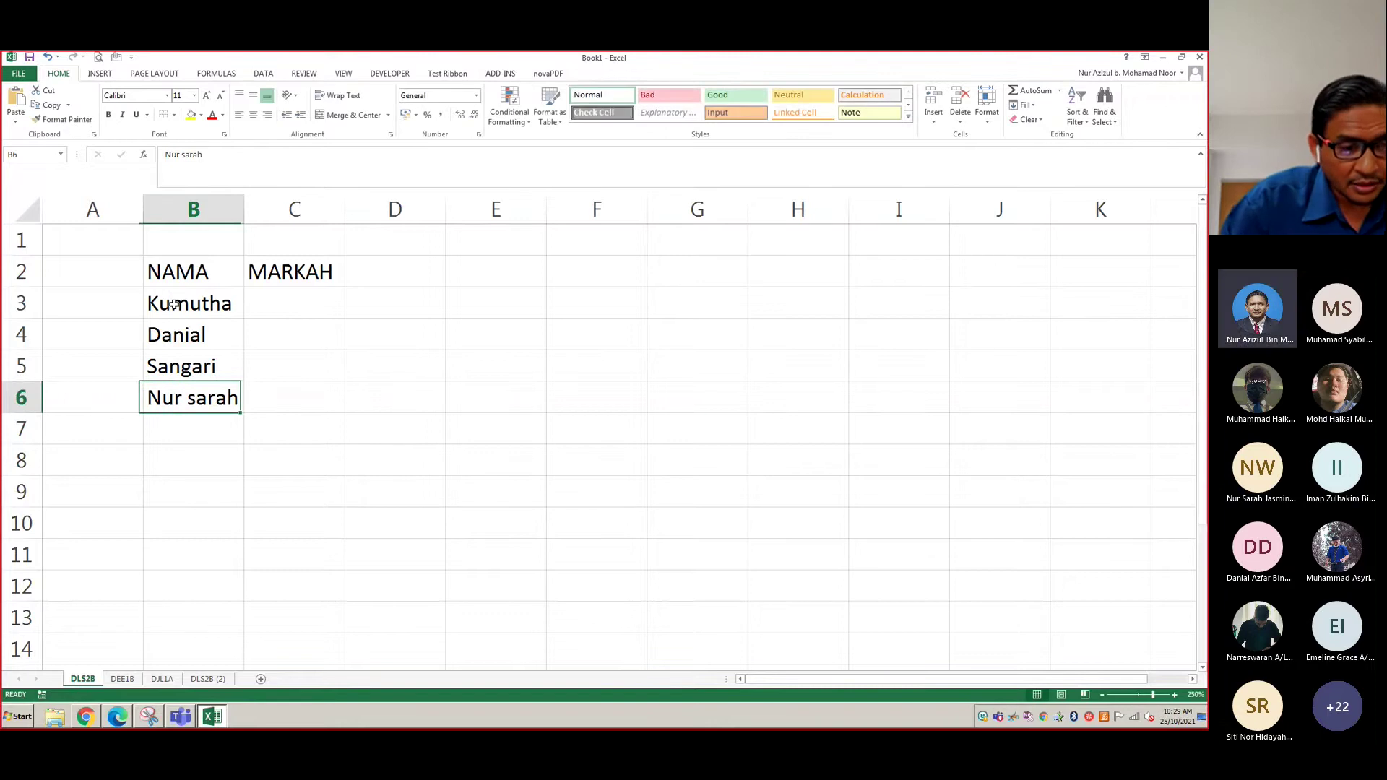
{"action": "key", "text": "Left"}
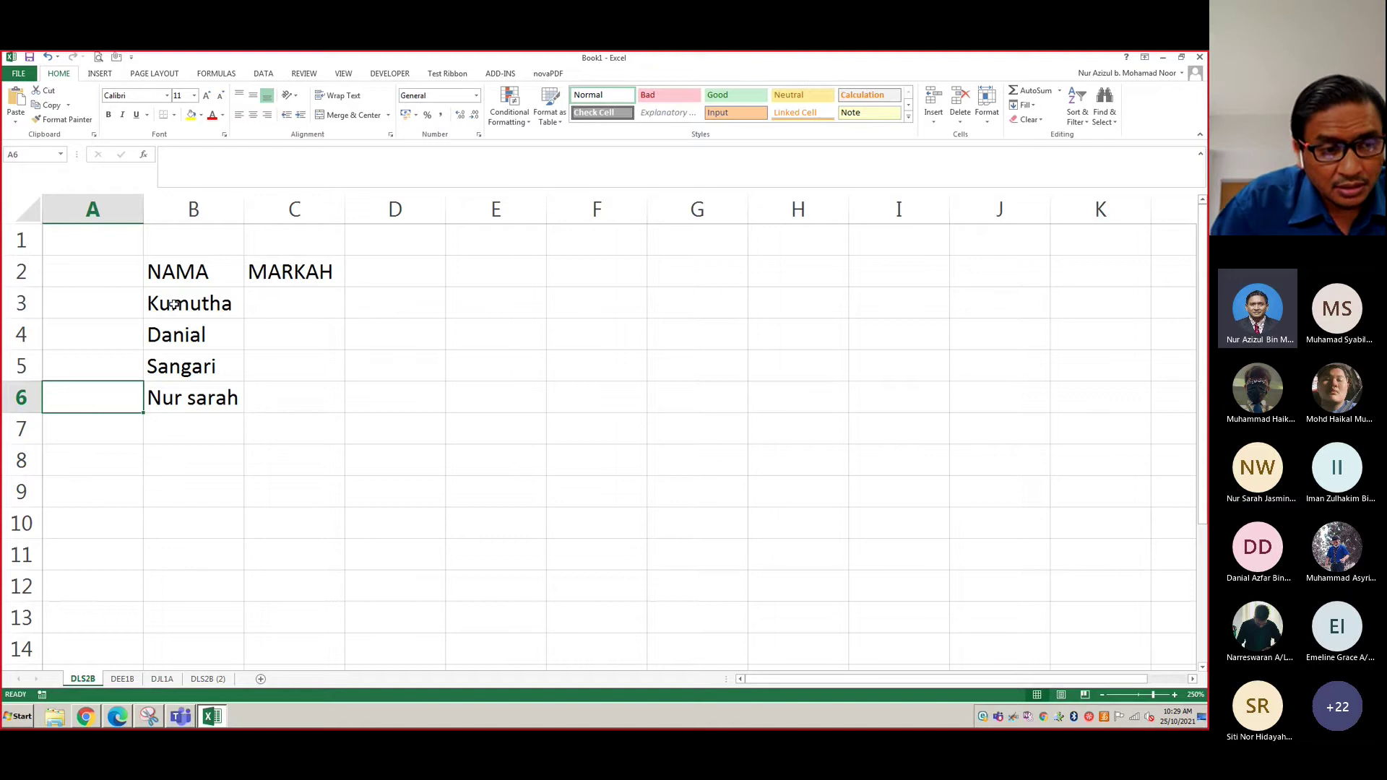
{"action": "key", "text": "Right"}
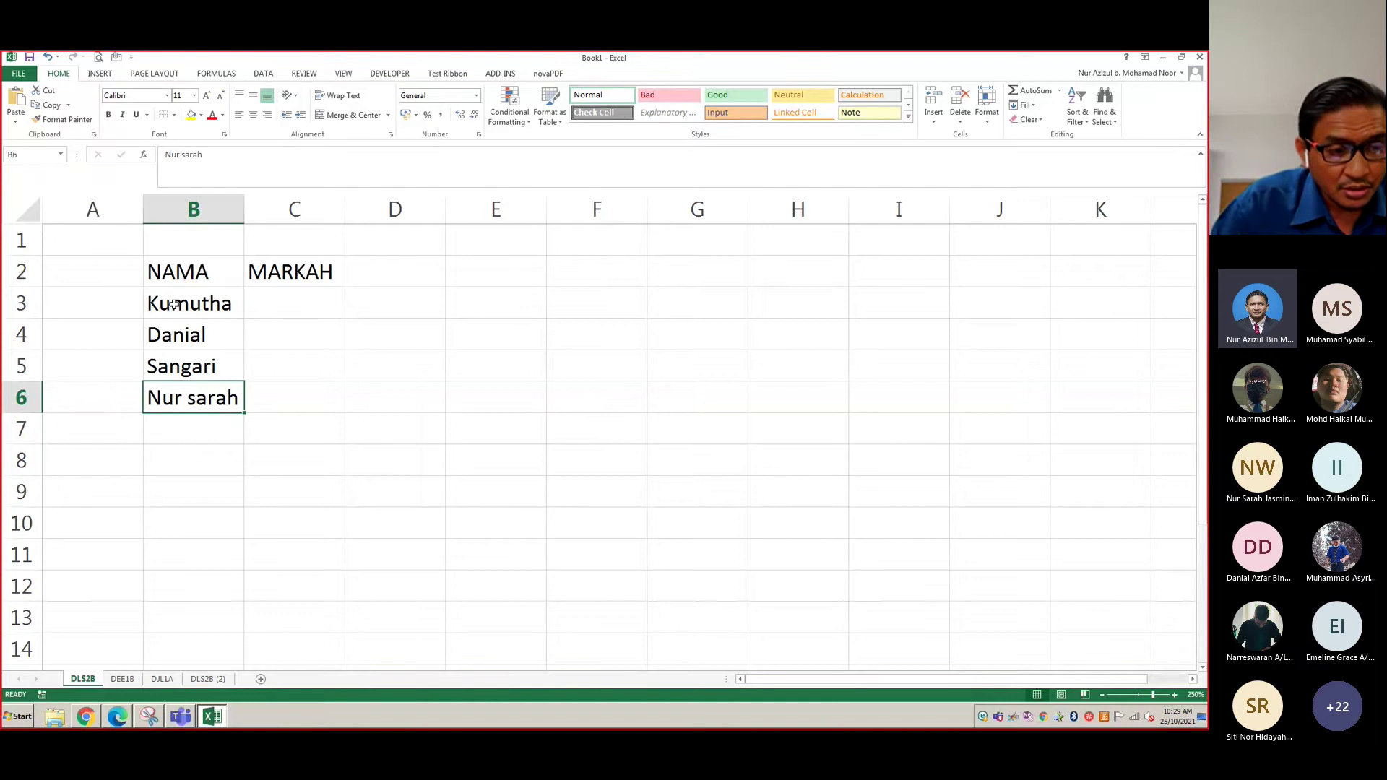
{"action": "key", "text": "Left"}
{"action": "key", "text": "Right"}
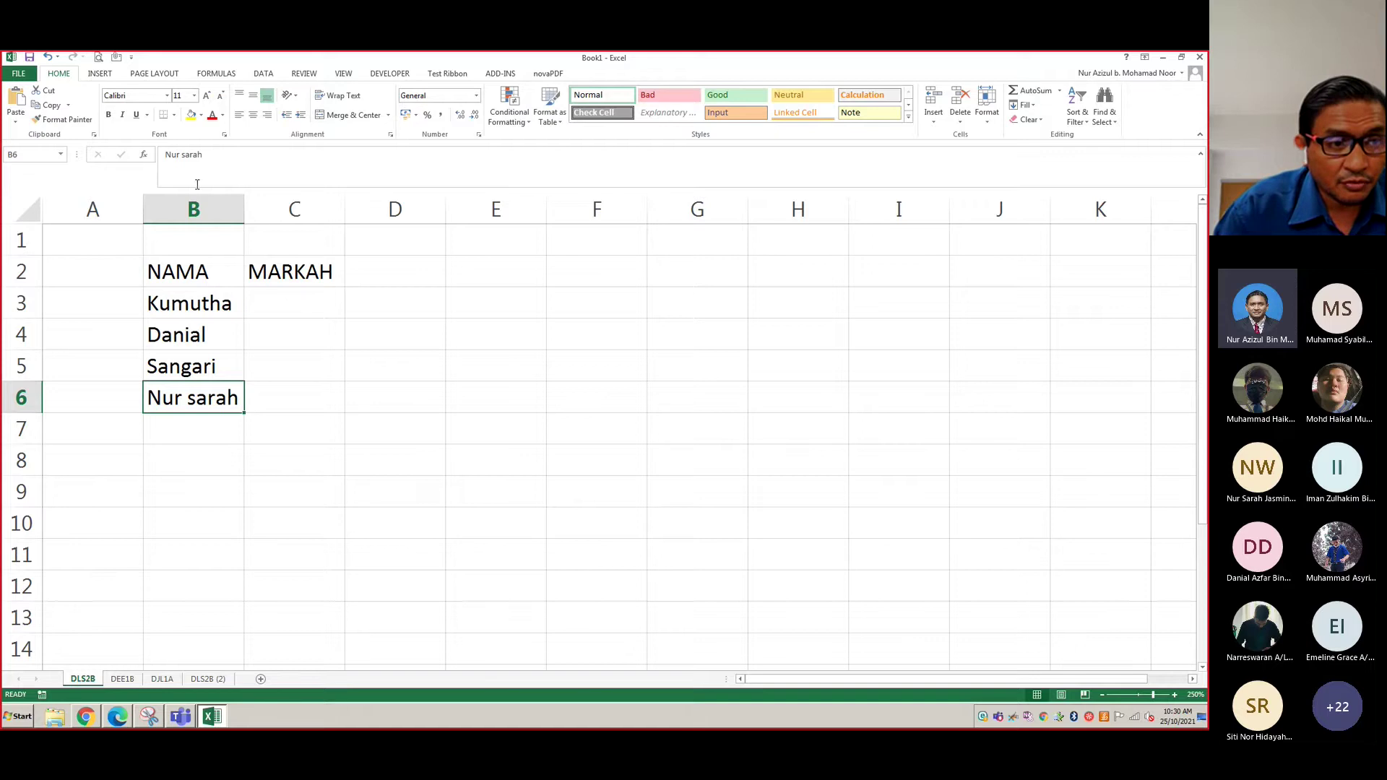
Capitalise the initial of the second word of the student's name in cell B6
{"action": "left_click", "coordinate": [191, 156]}
{"action": "key", "text": "BackSpace"}
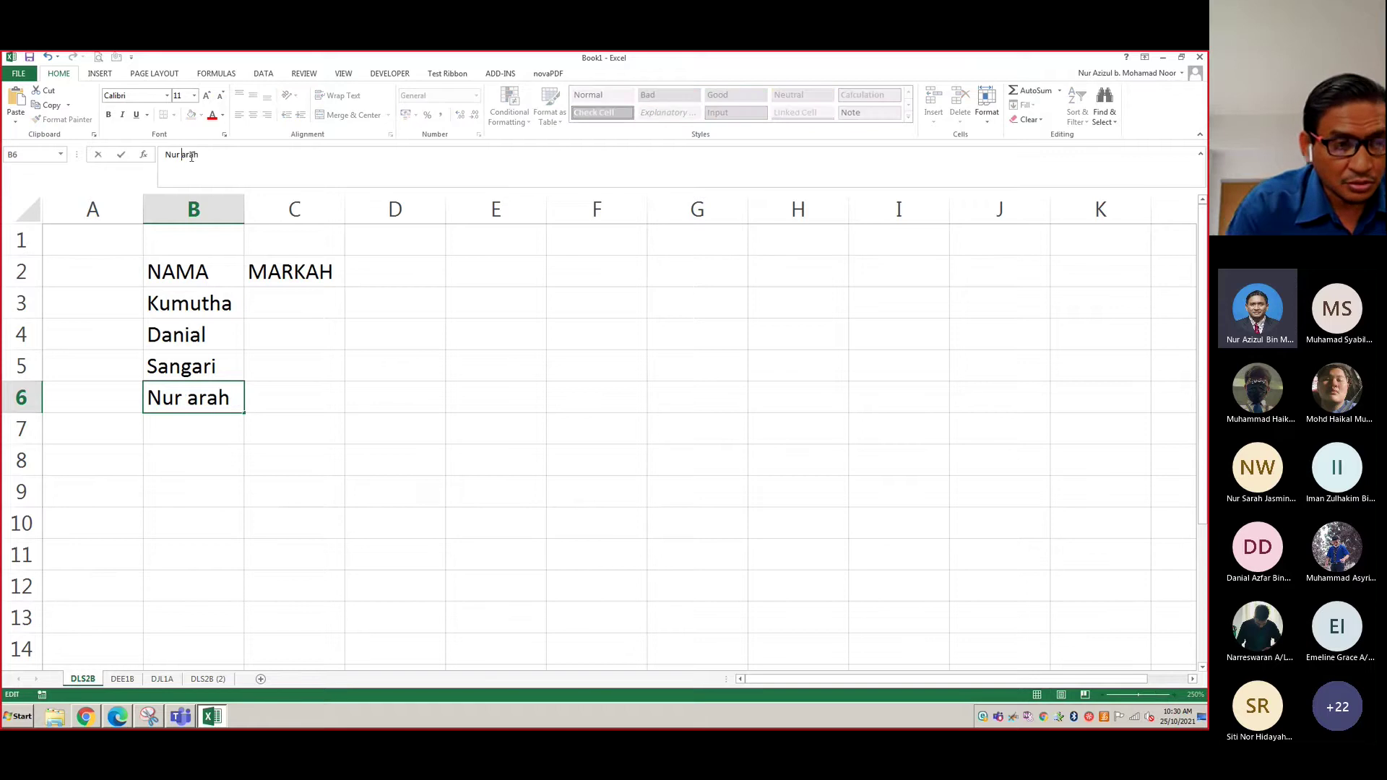
{"action": "type", "text": "S"}
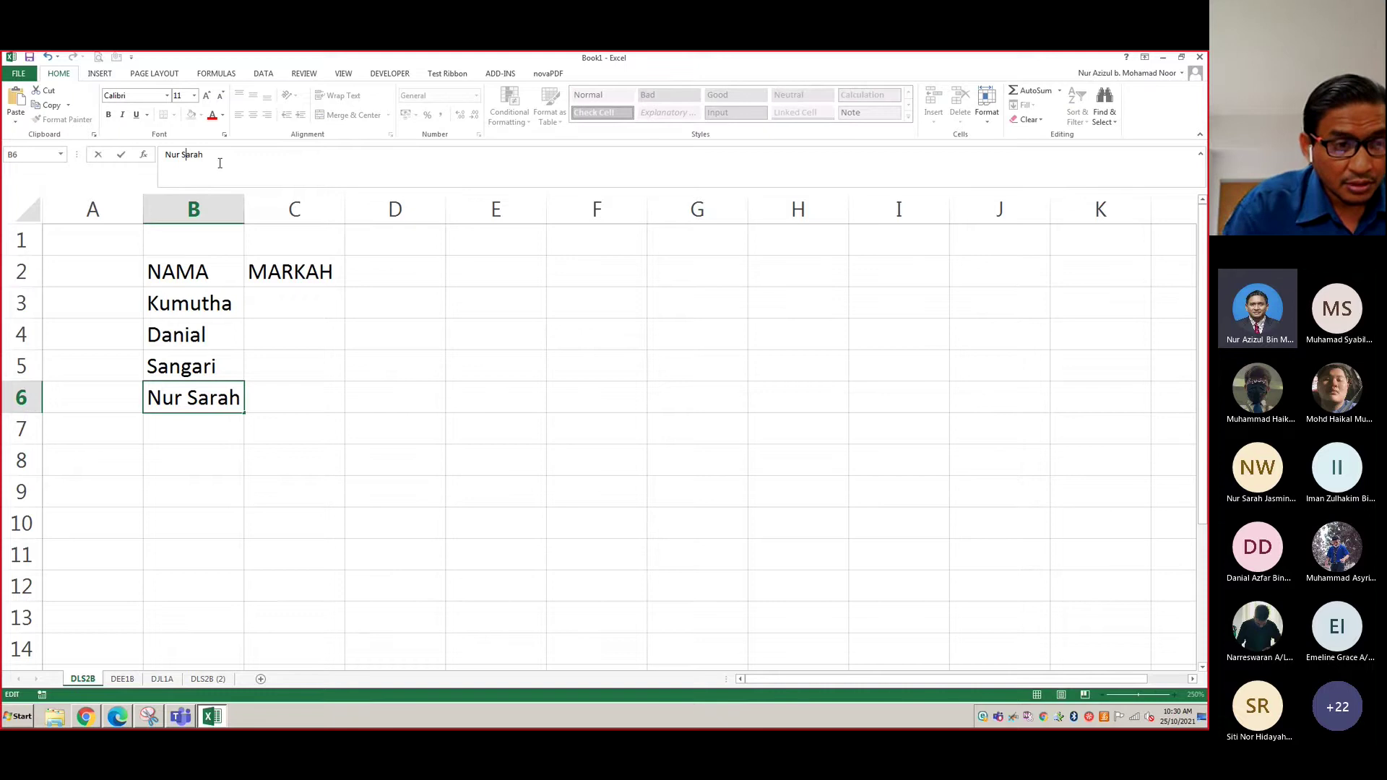
{"action": "key", "text": "BackSpace"}
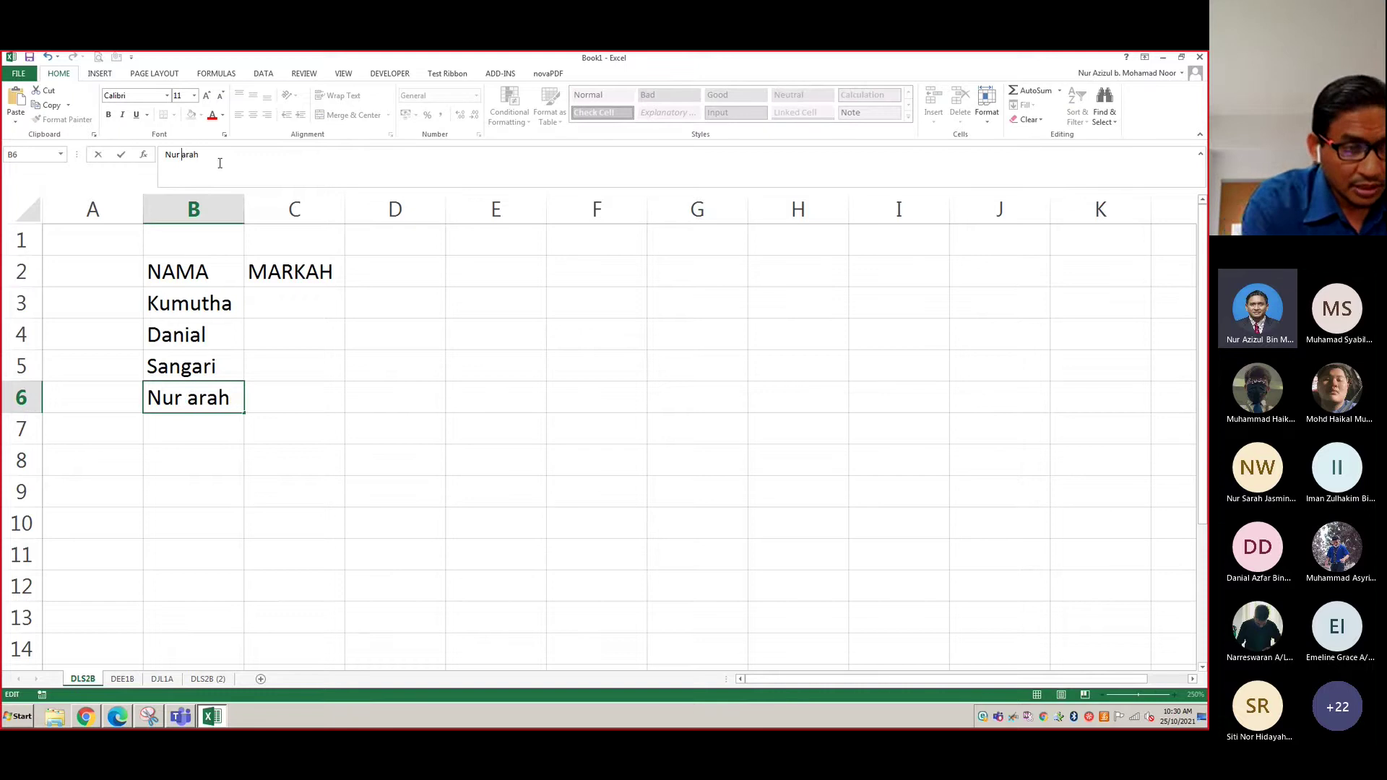
{"action": "type", "text": "S"}
{"action": "left_click", "coordinate": [254, 414]}
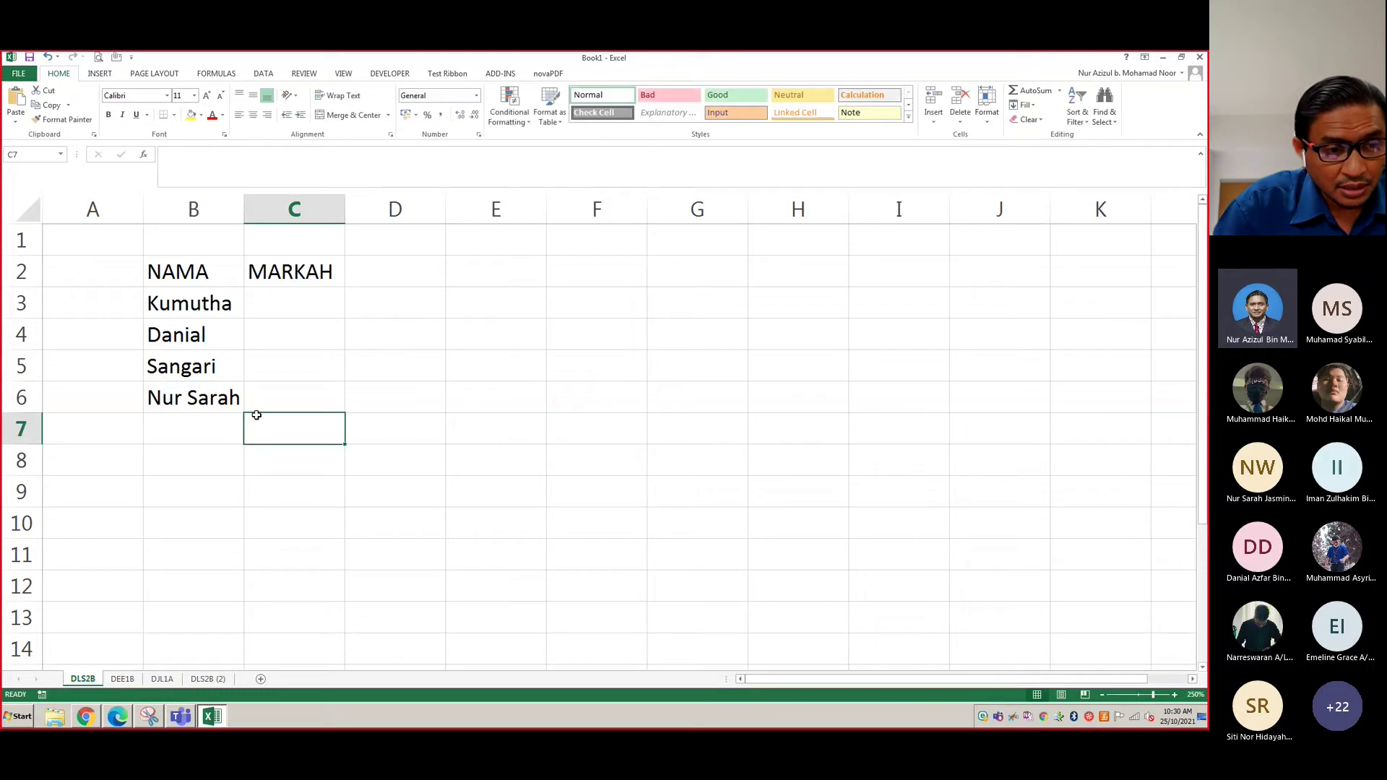
Change the second word's initial in the cell B6 name back to lowercase
{"action": "left_click", "coordinate": [215, 403]}
{"action": "left_click", "coordinate": [186, 154]}
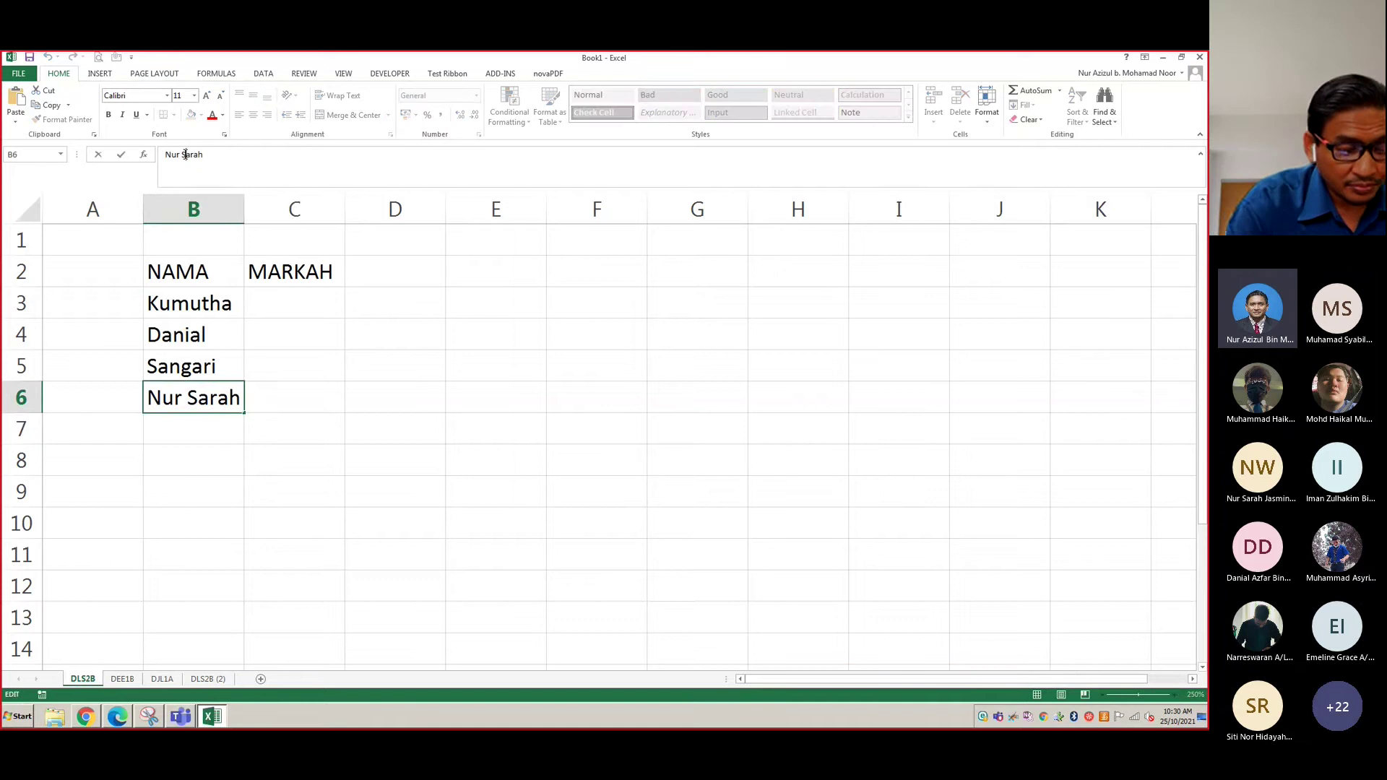
{"action": "key", "text": "BackSpace"}
{"action": "type", "text": "s"}
{"action": "left_click", "coordinate": [272, 425]}
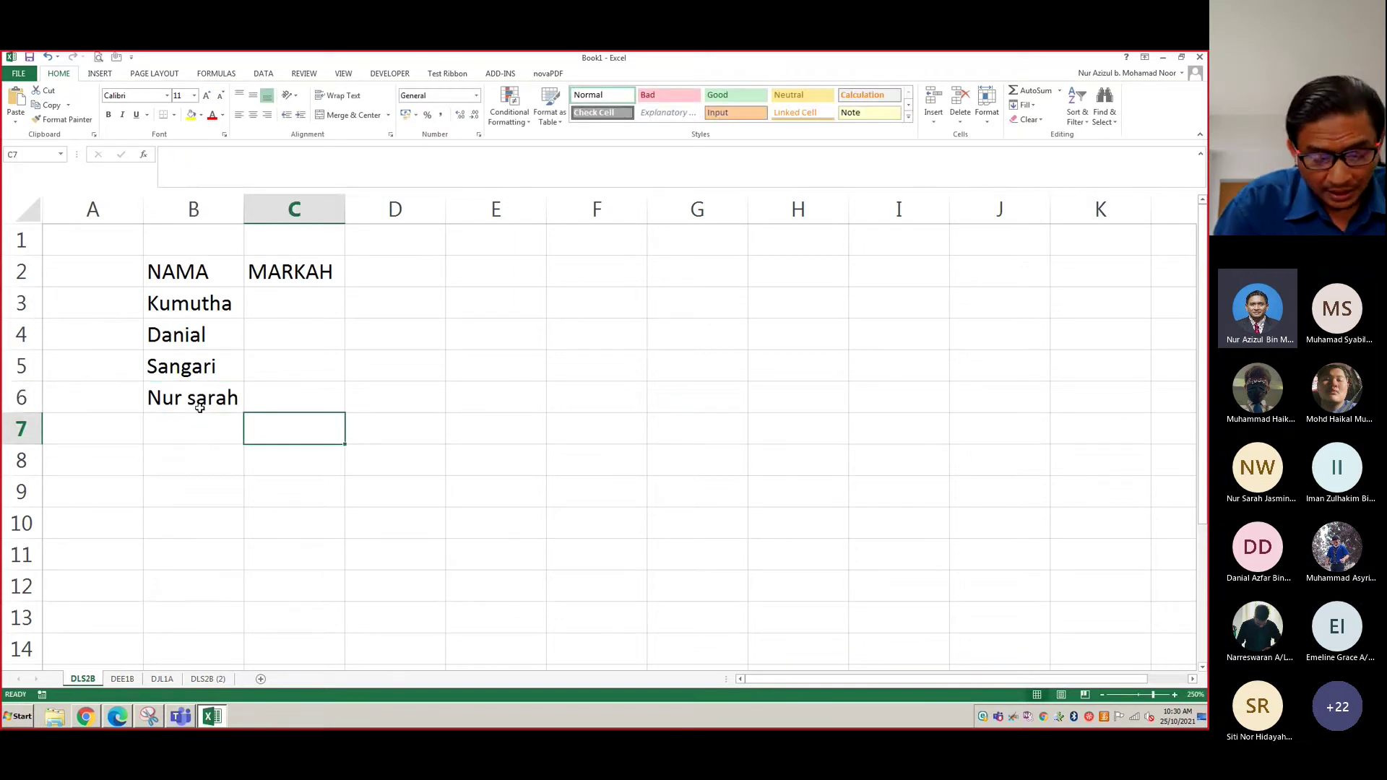
{"action": "left_click", "coordinate": [200, 407]}
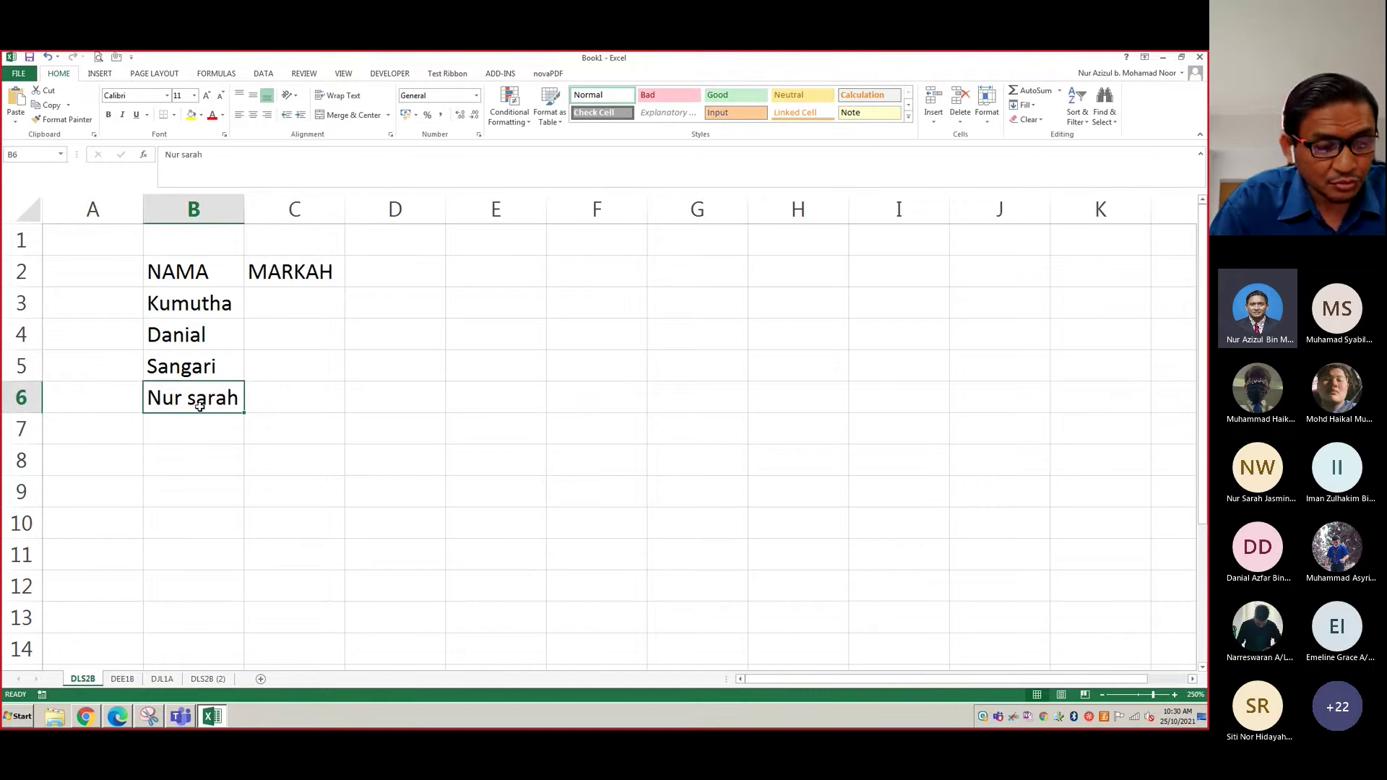
{"action": "key", "text": "F2"}
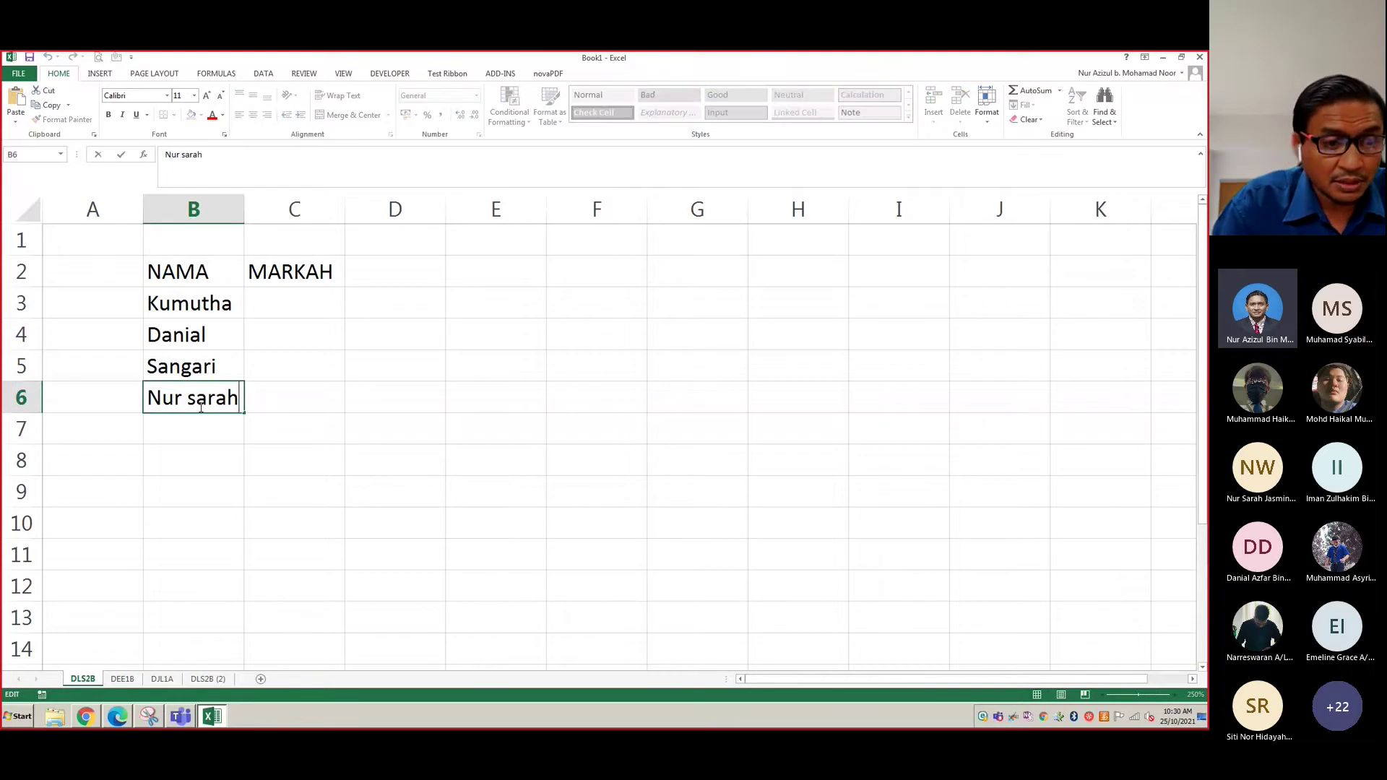
{"action": "left_click", "coordinate": [222, 488]}
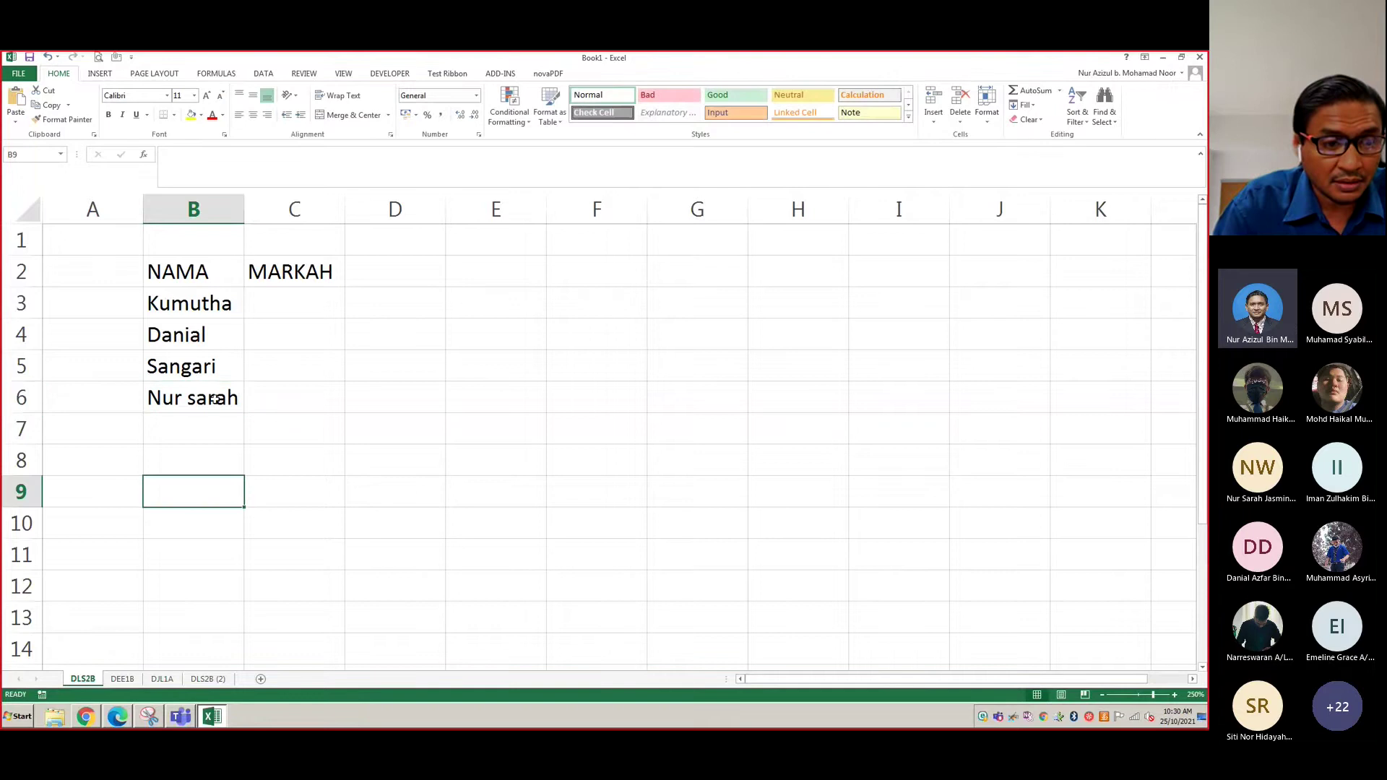
{"action": "left_click", "coordinate": [214, 399]}
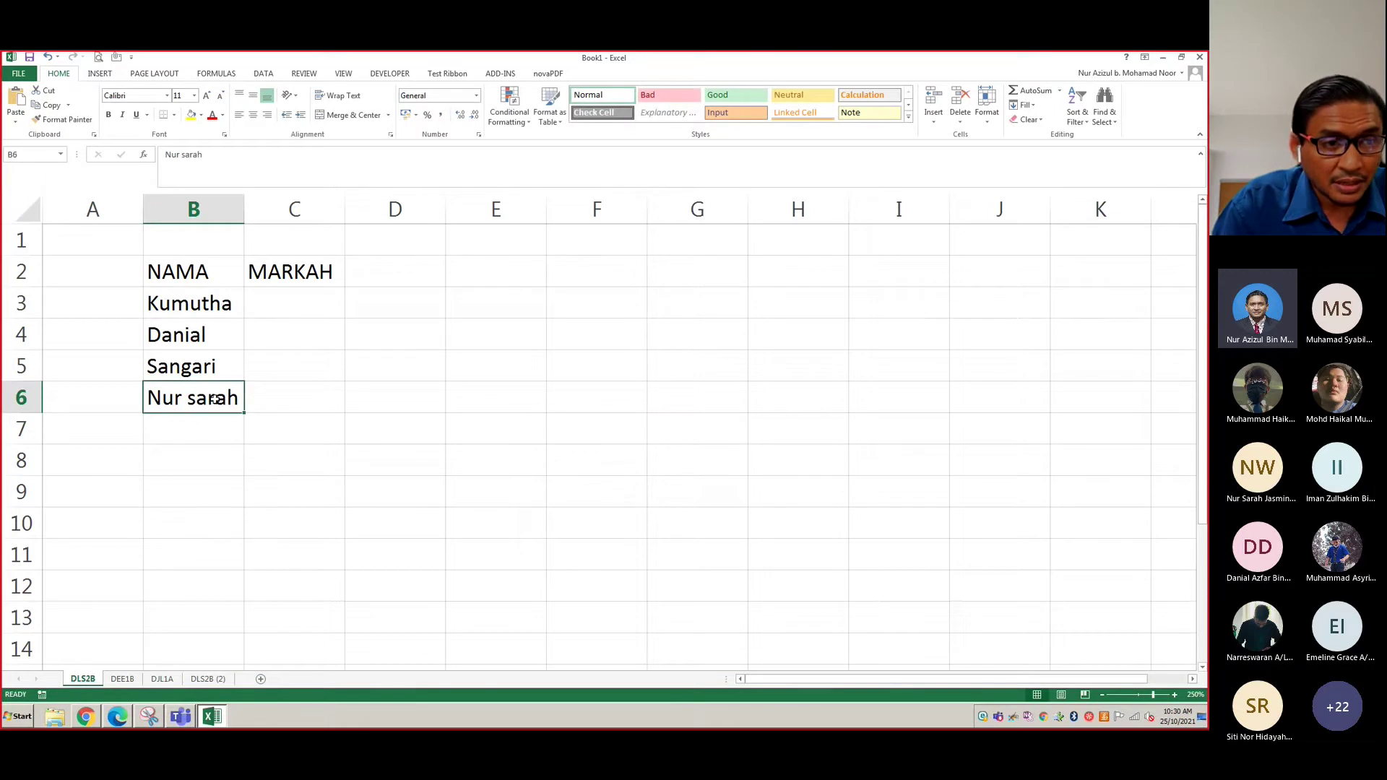
{"action": "left_click", "coordinate": [183, 155]}
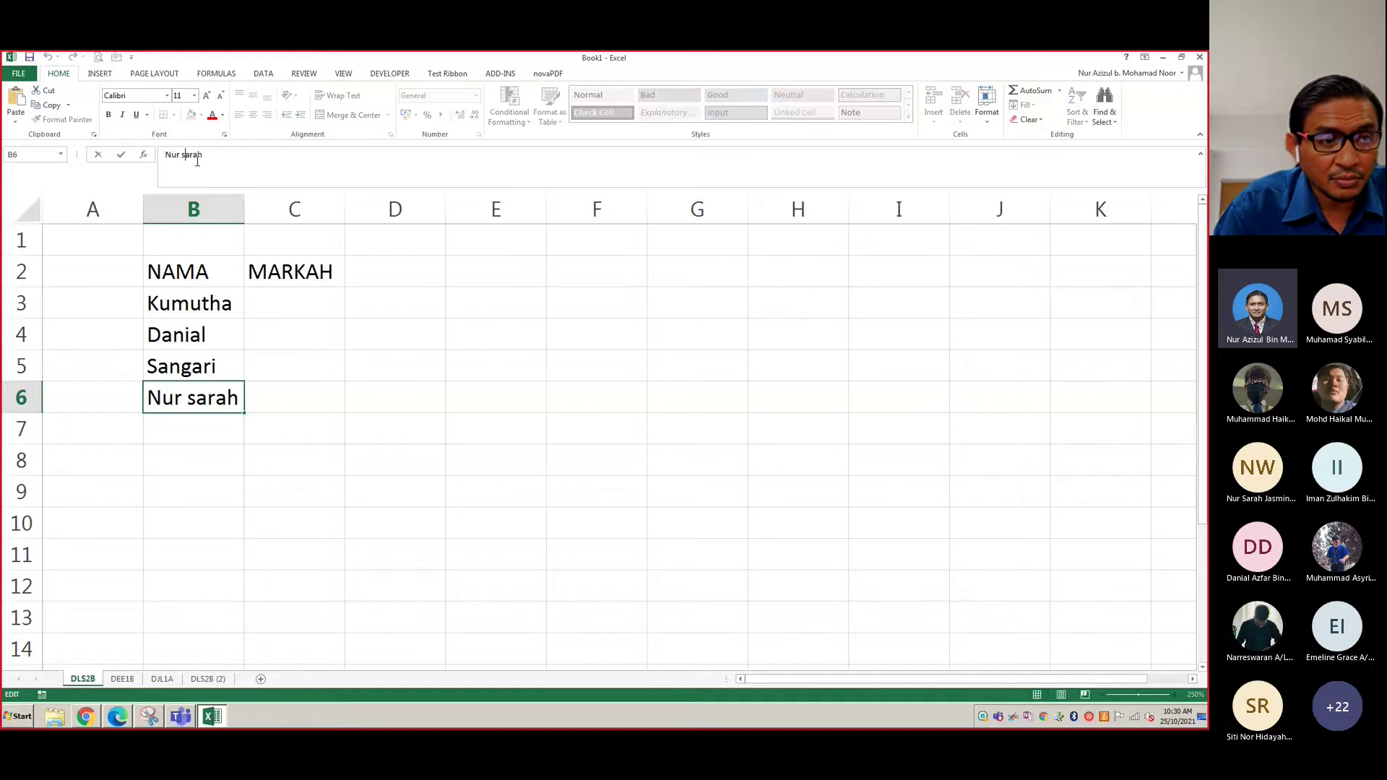
{"action": "left_click", "coordinate": [230, 439]}
Edit the name directly within cell B6, replacing the second word's lowercase initial with a capital S
{"action": "left_click", "coordinate": [213, 405]}
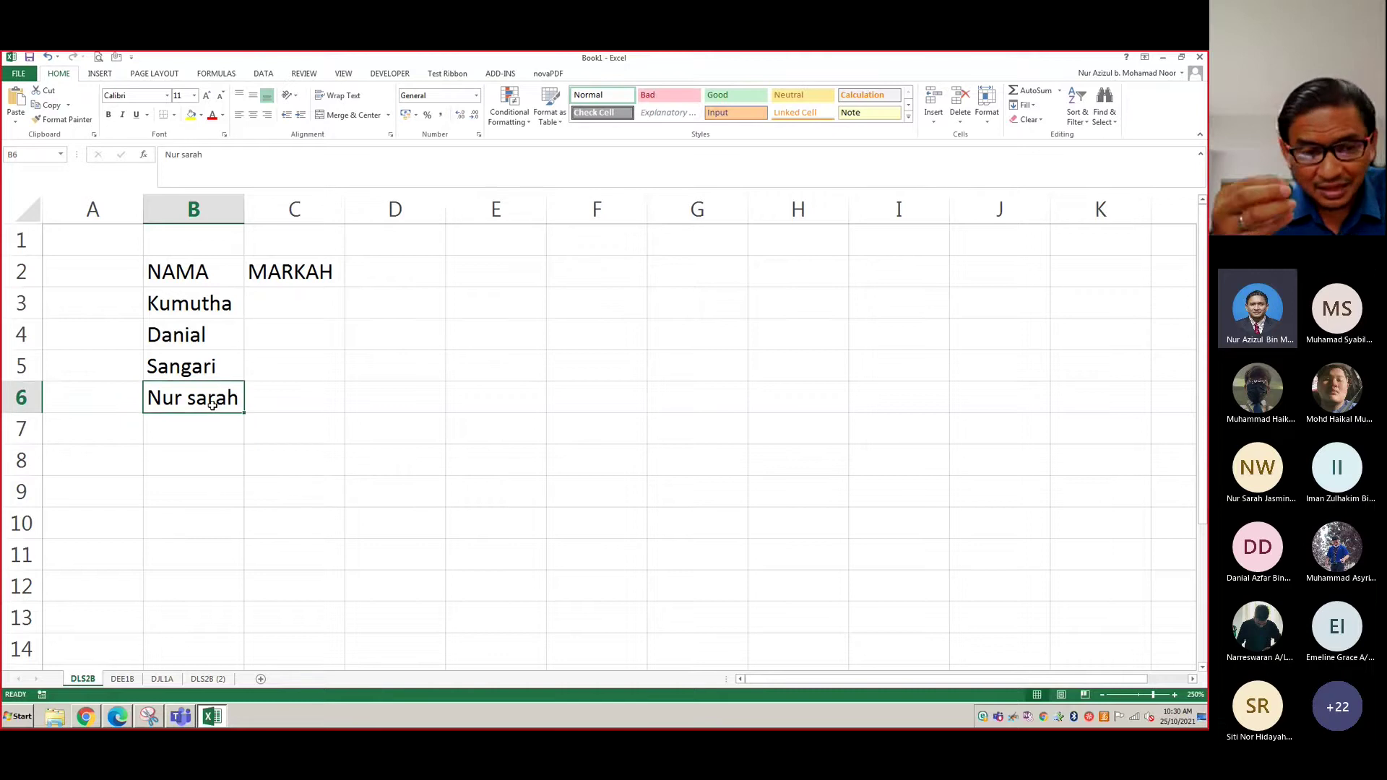
{"action": "key", "text": "F2"}
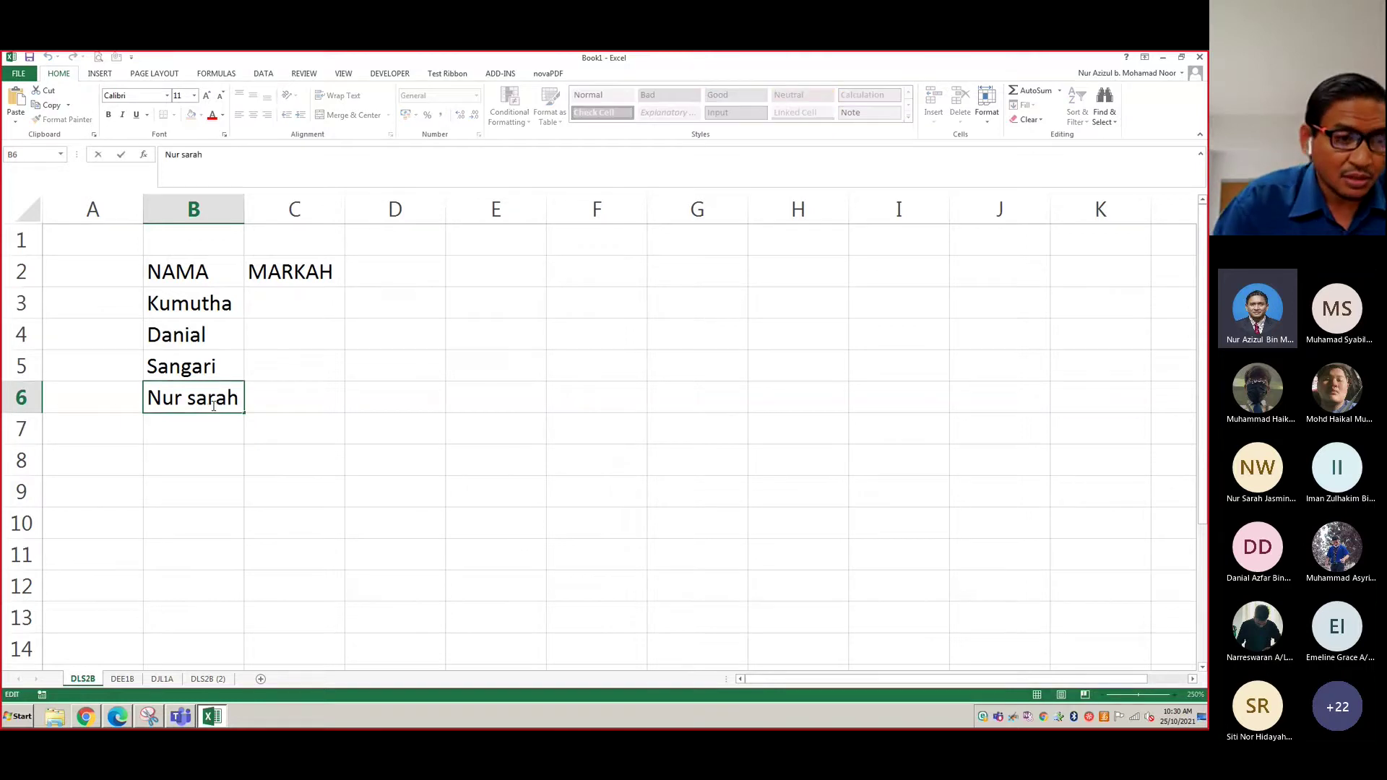
{"action": "key", "text": "Left"}
{"action": "key", "text": "Left"}
{"action": "key", "text": "Left"}
{"action": "key", "text": "Left"}
{"action": "key", "text": "shift+Left"}
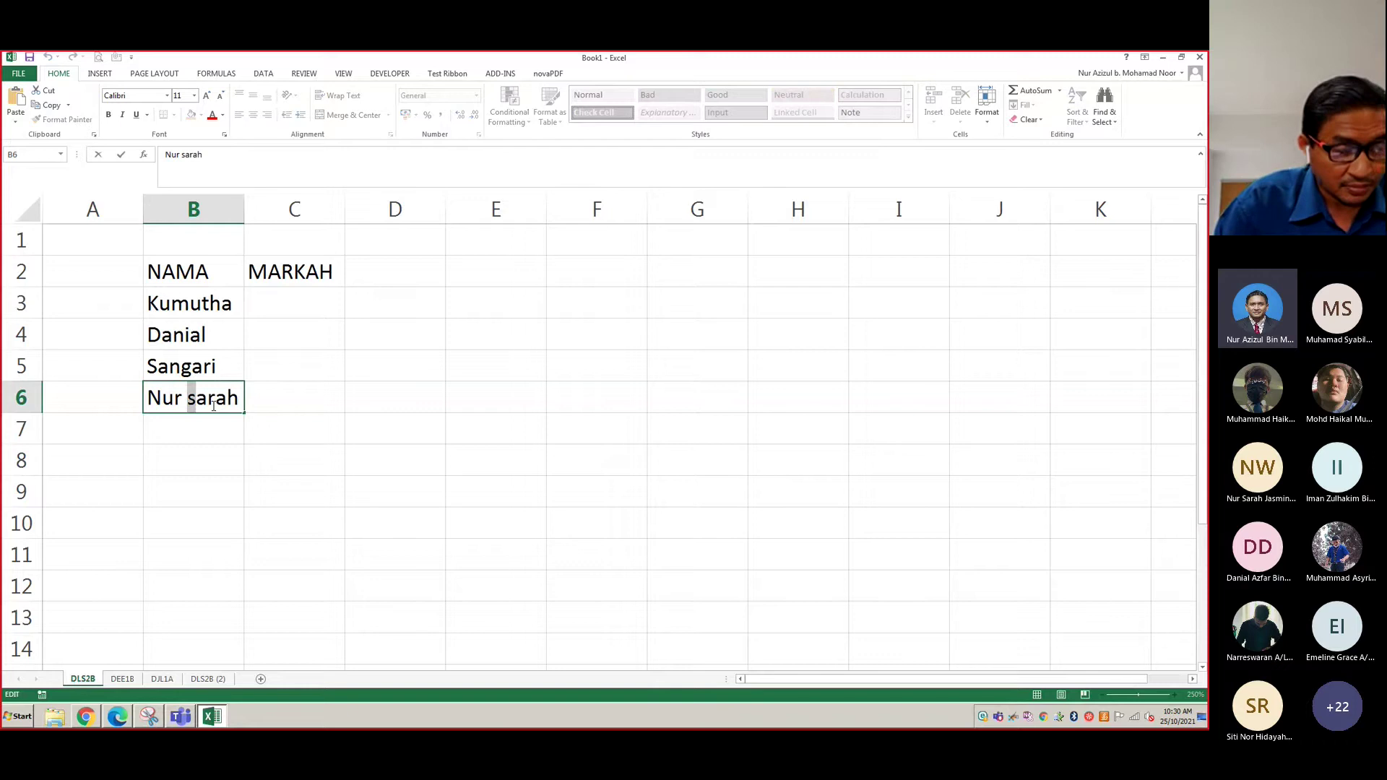
{"action": "type", "text": "S"}
Enter the fifth and sixth students' names, each with a capital initial, in cells B7 and B8
{"action": "left_click", "coordinate": [216, 438]}
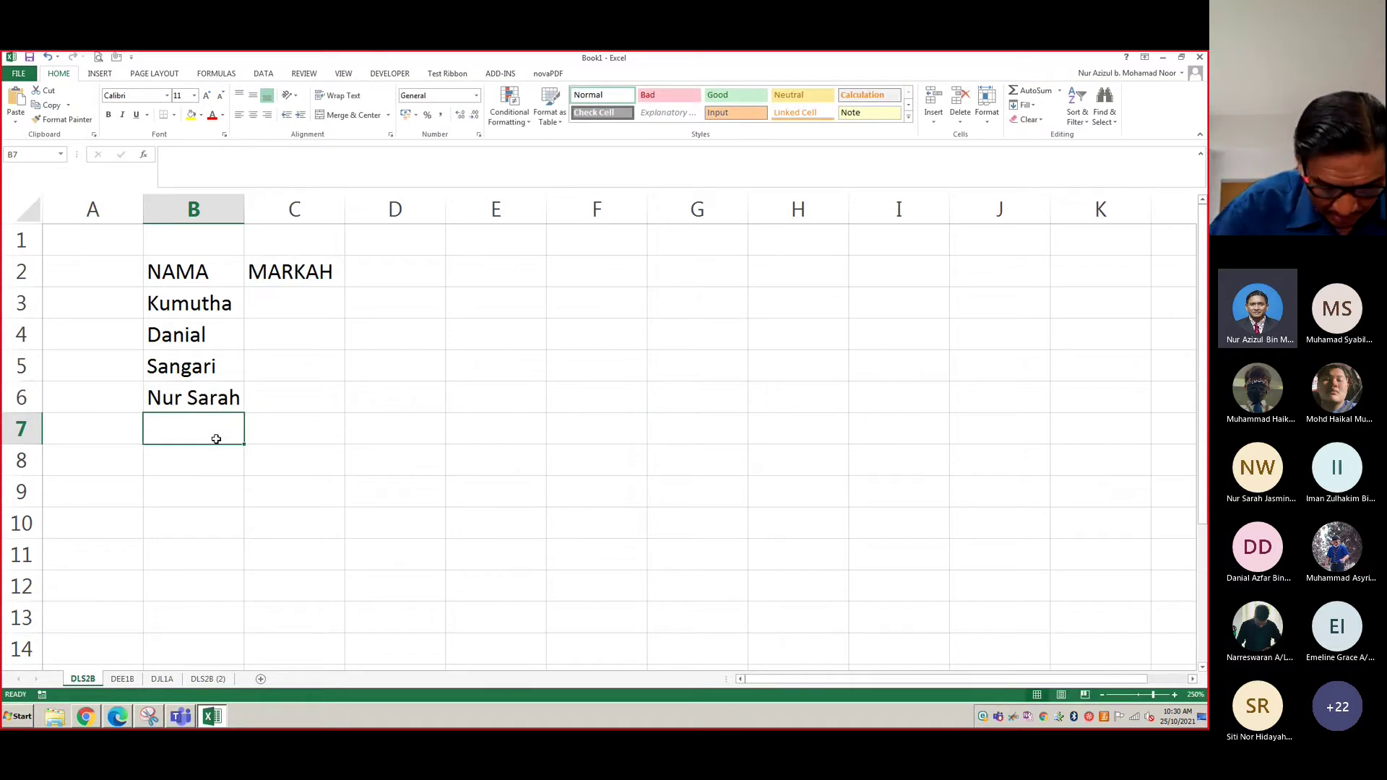
{"action": "type", "text": "Eme"}
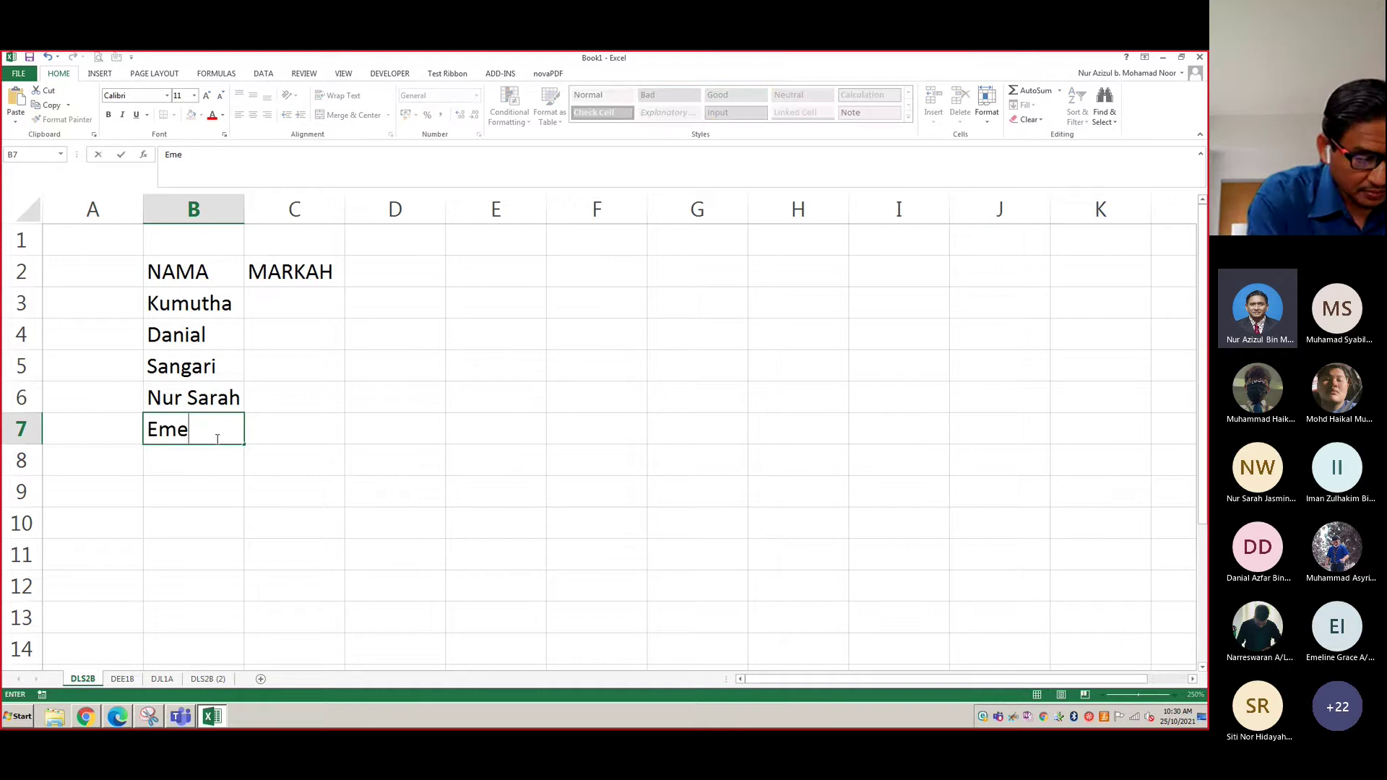
{"action": "type", "text": "line"}
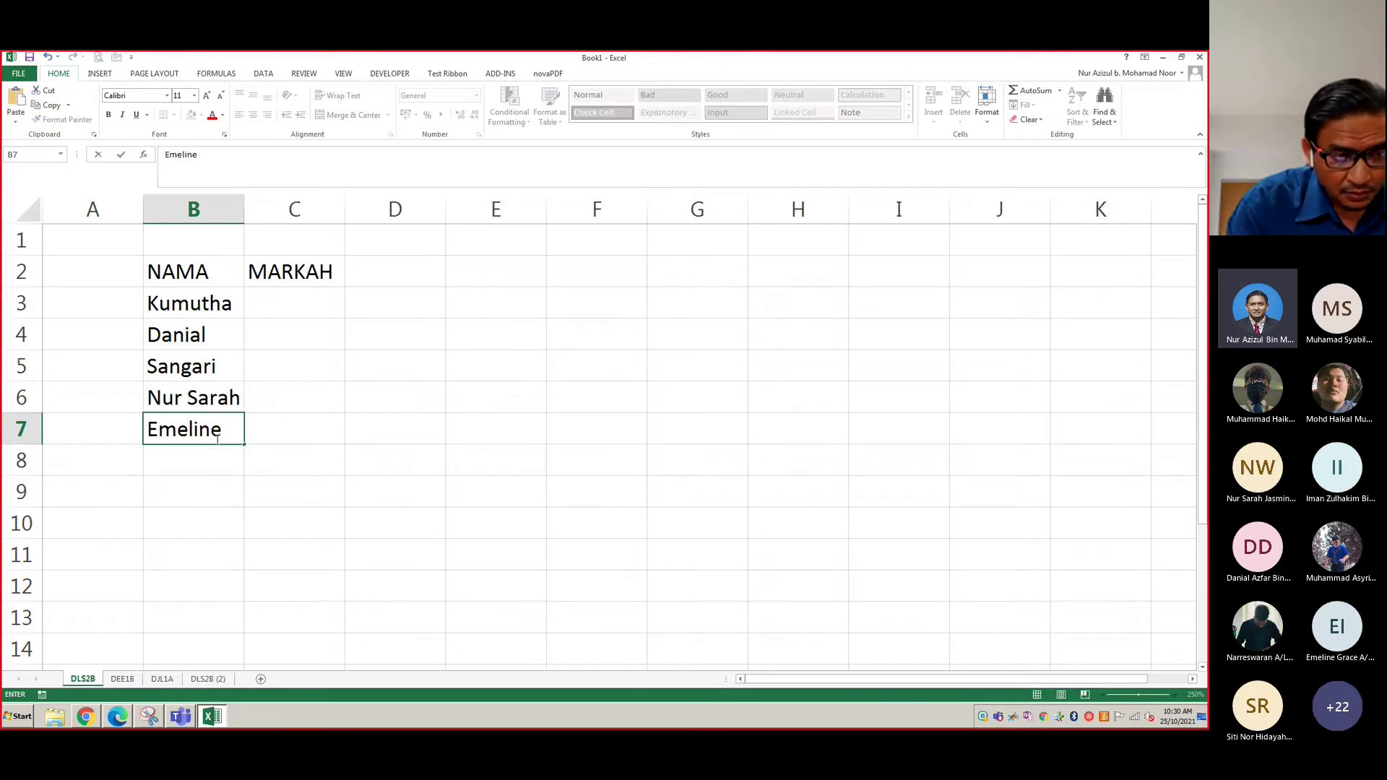
{"action": "key", "text": "Return"}
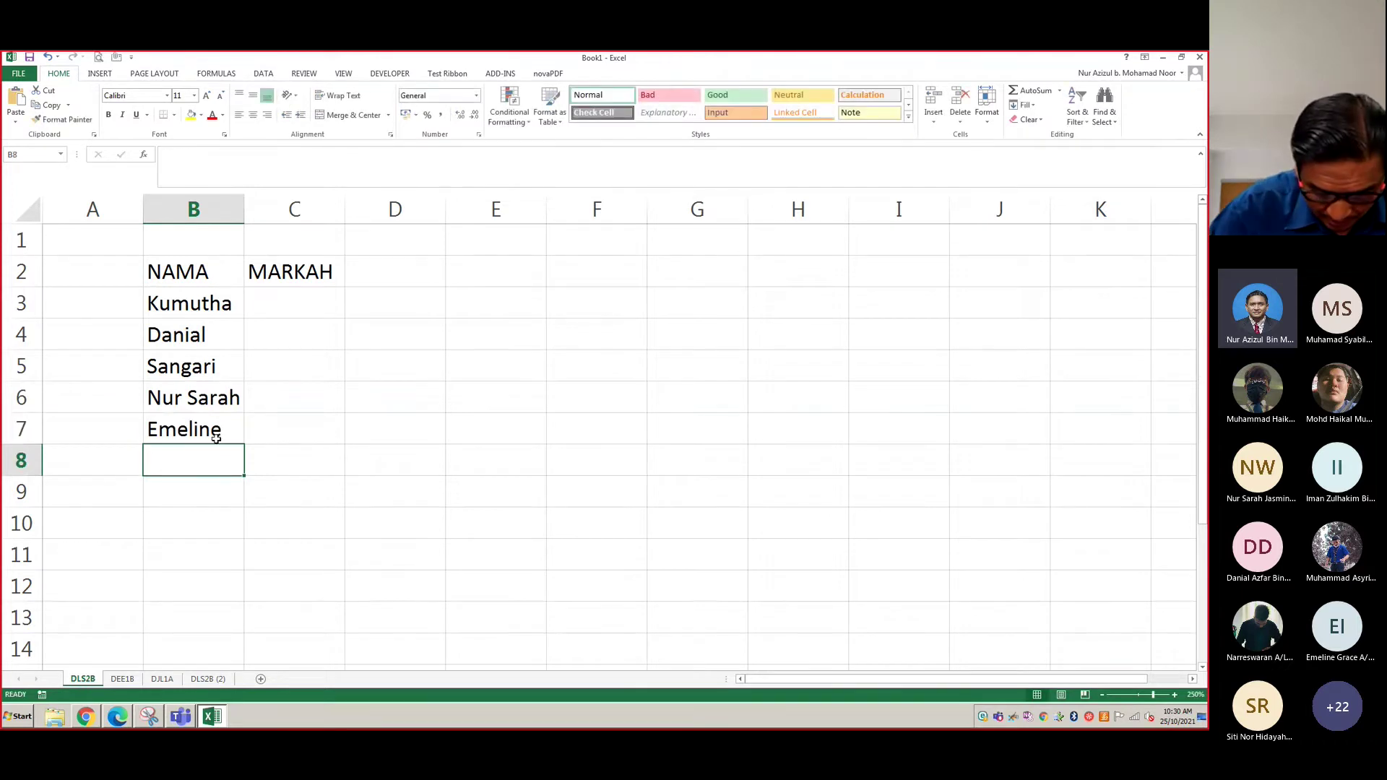
{"action": "type", "text": "Syifa"}
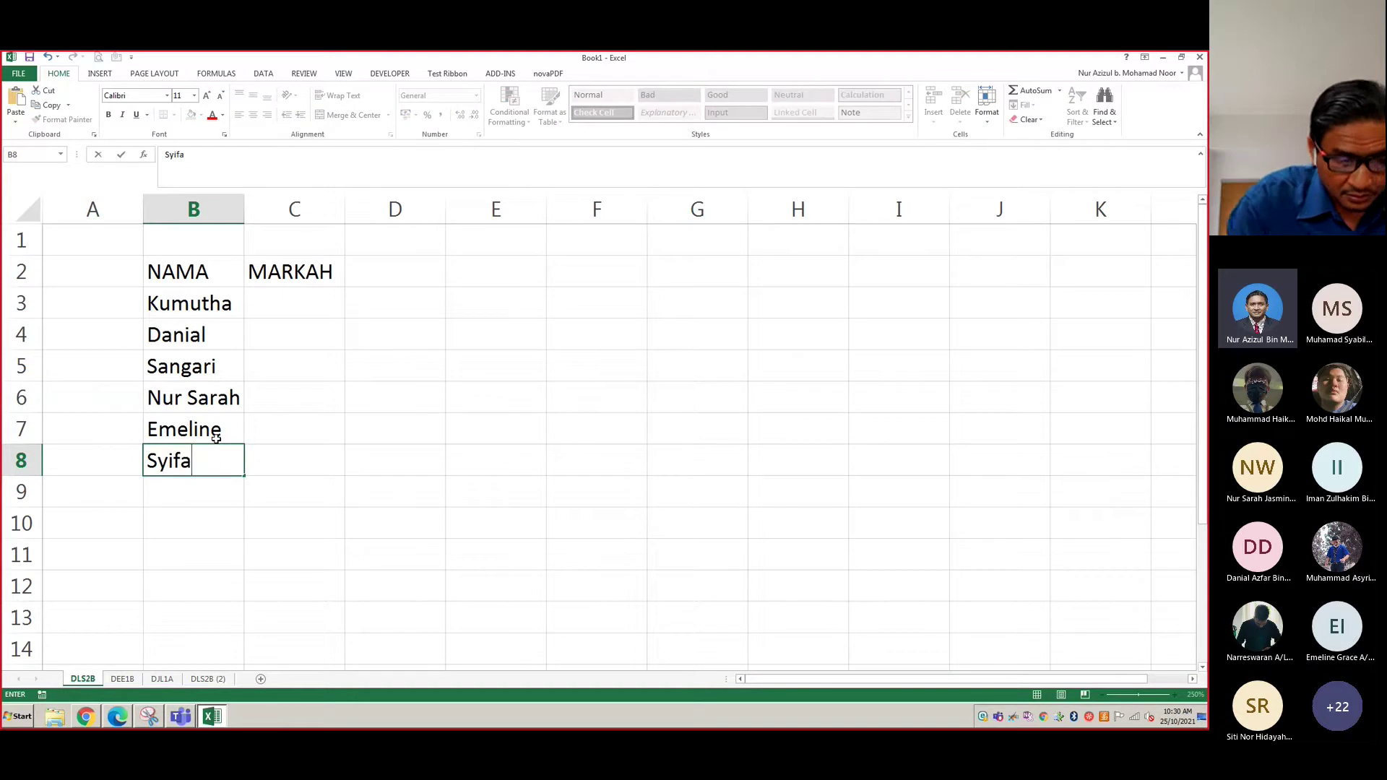
{"action": "key", "text": "Return"}
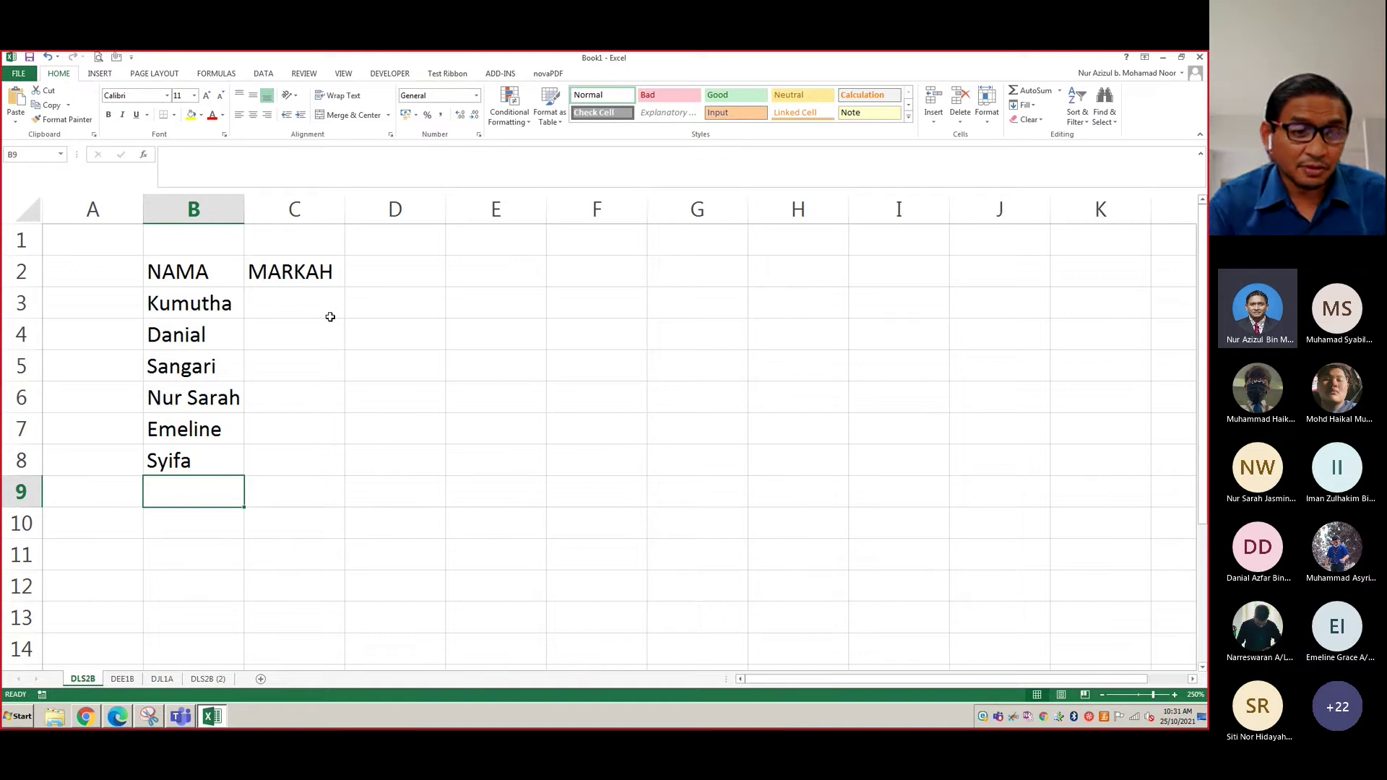
Enter the marks 50, 75 and 42 in cells C3 to C5 under MARKAH
{"action": "left_click", "coordinate": [308, 293]}
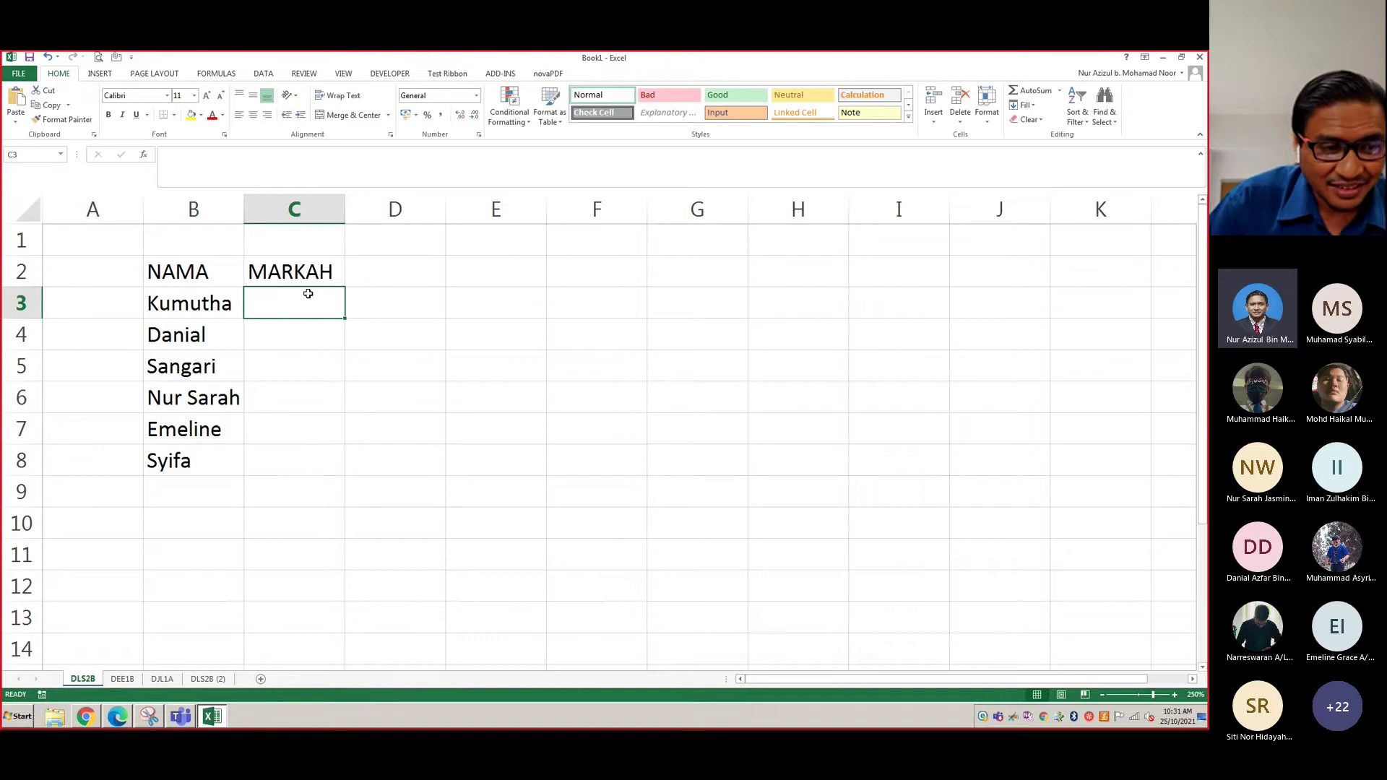
{"action": "type", "text": "50"}
{"action": "key", "text": "Return"}
{"action": "type", "text": "75"}
{"action": "key", "text": "Return"}
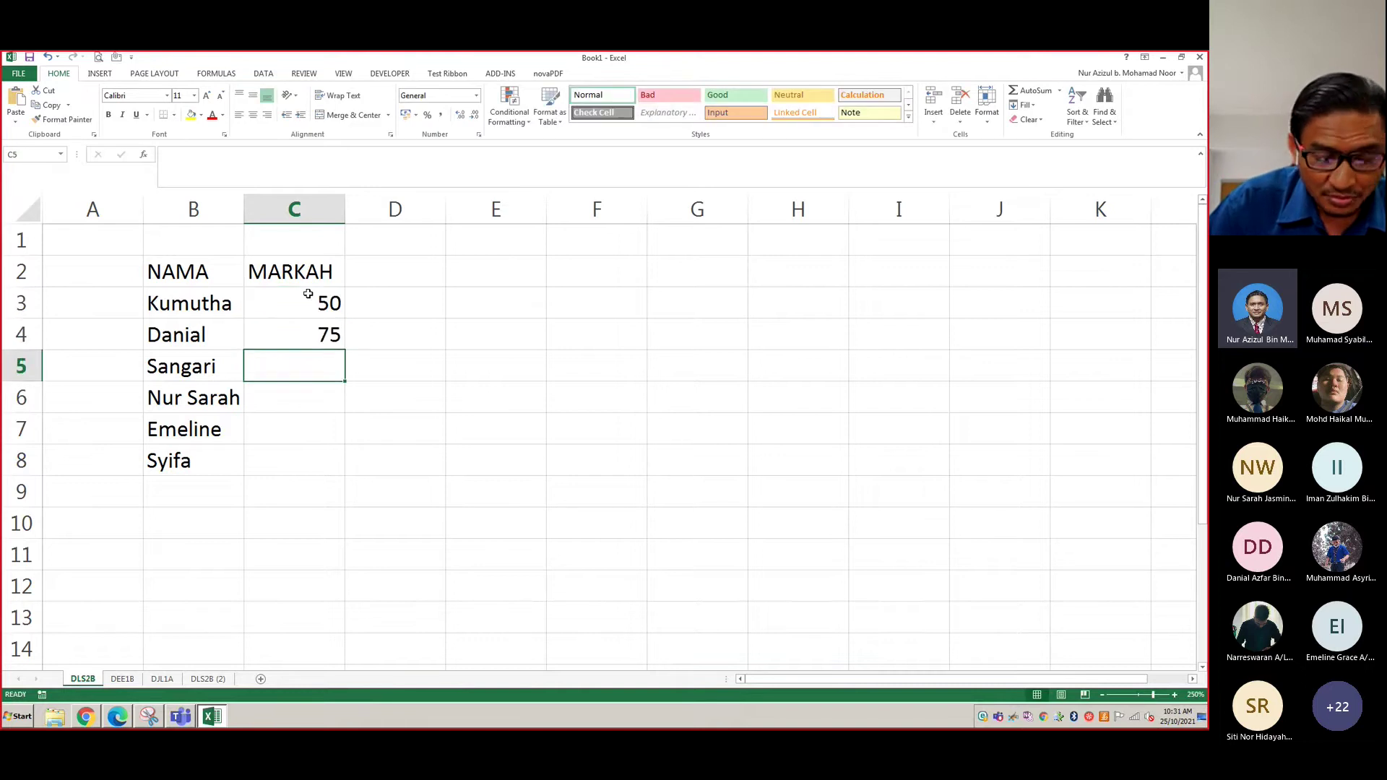
{"action": "type", "text": "42"}
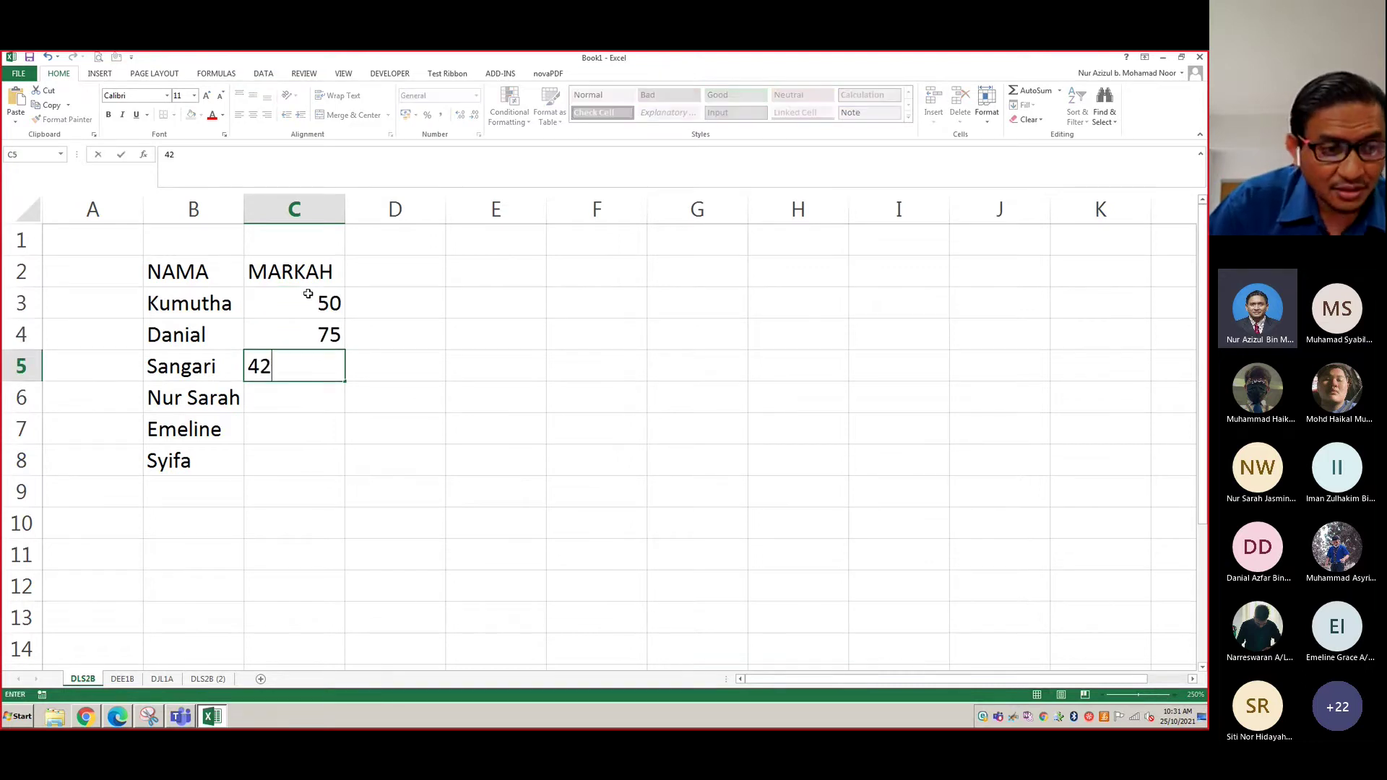
{"action": "key", "text": "Return"}
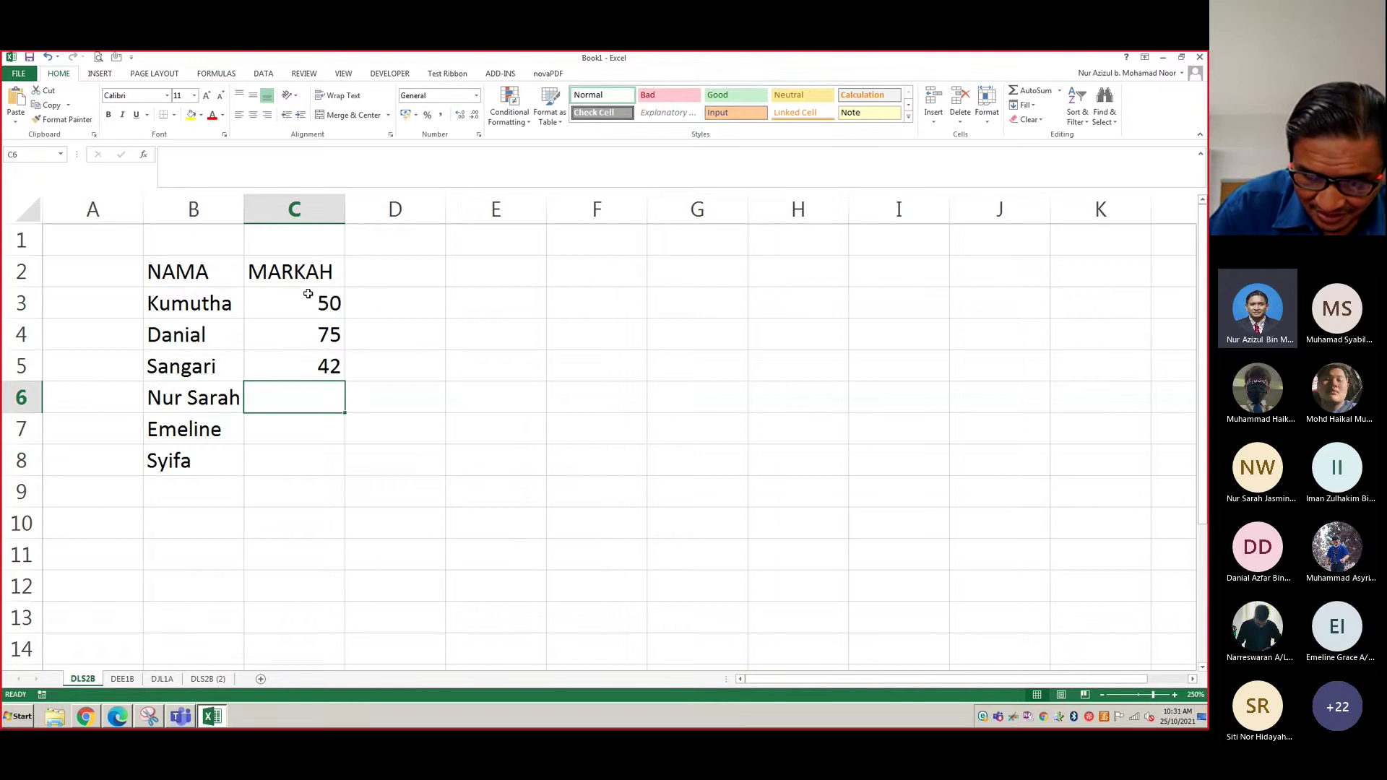
Enter the marks 85, 90 and 66 in cells C6 to C8
{"action": "type", "text": "85"}
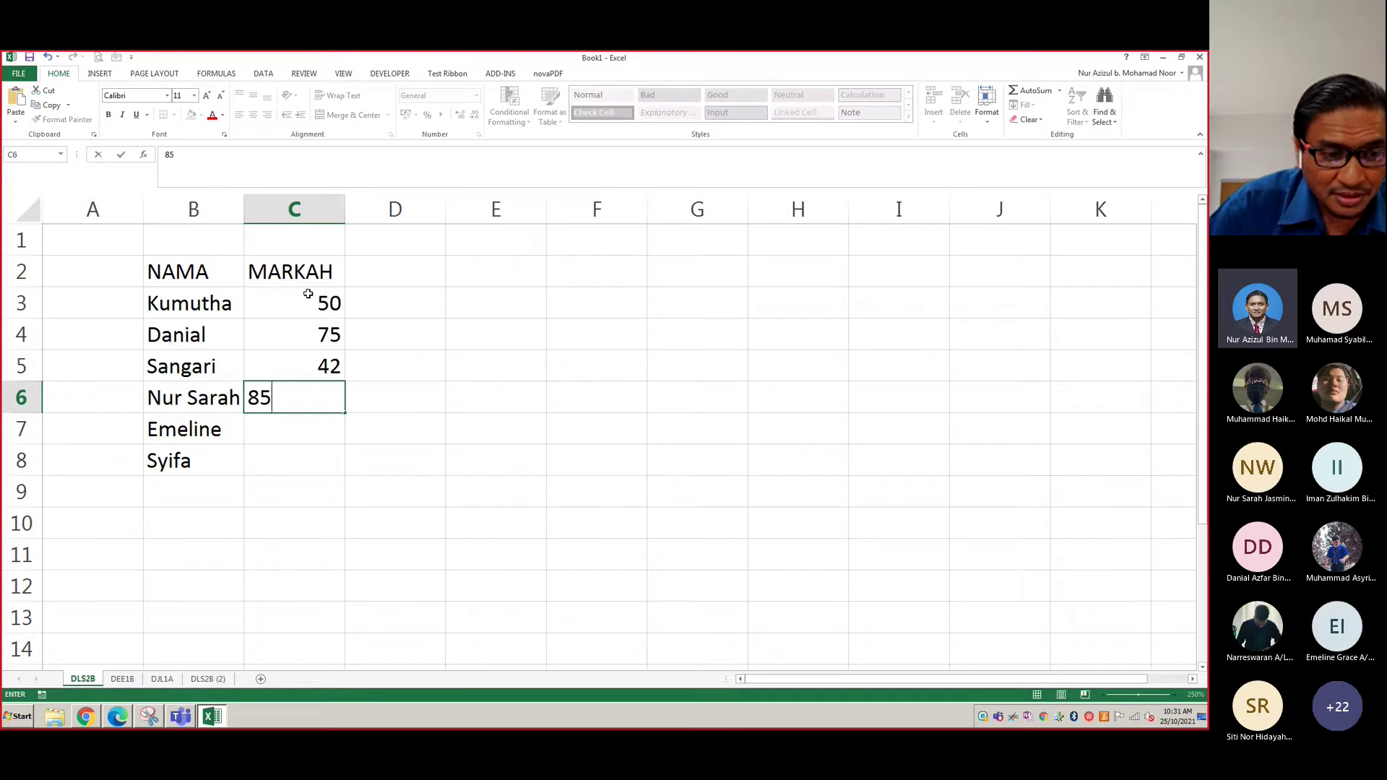
{"action": "key", "text": "Return"}
{"action": "type", "text": "90"}
{"action": "key", "text": "Return"}
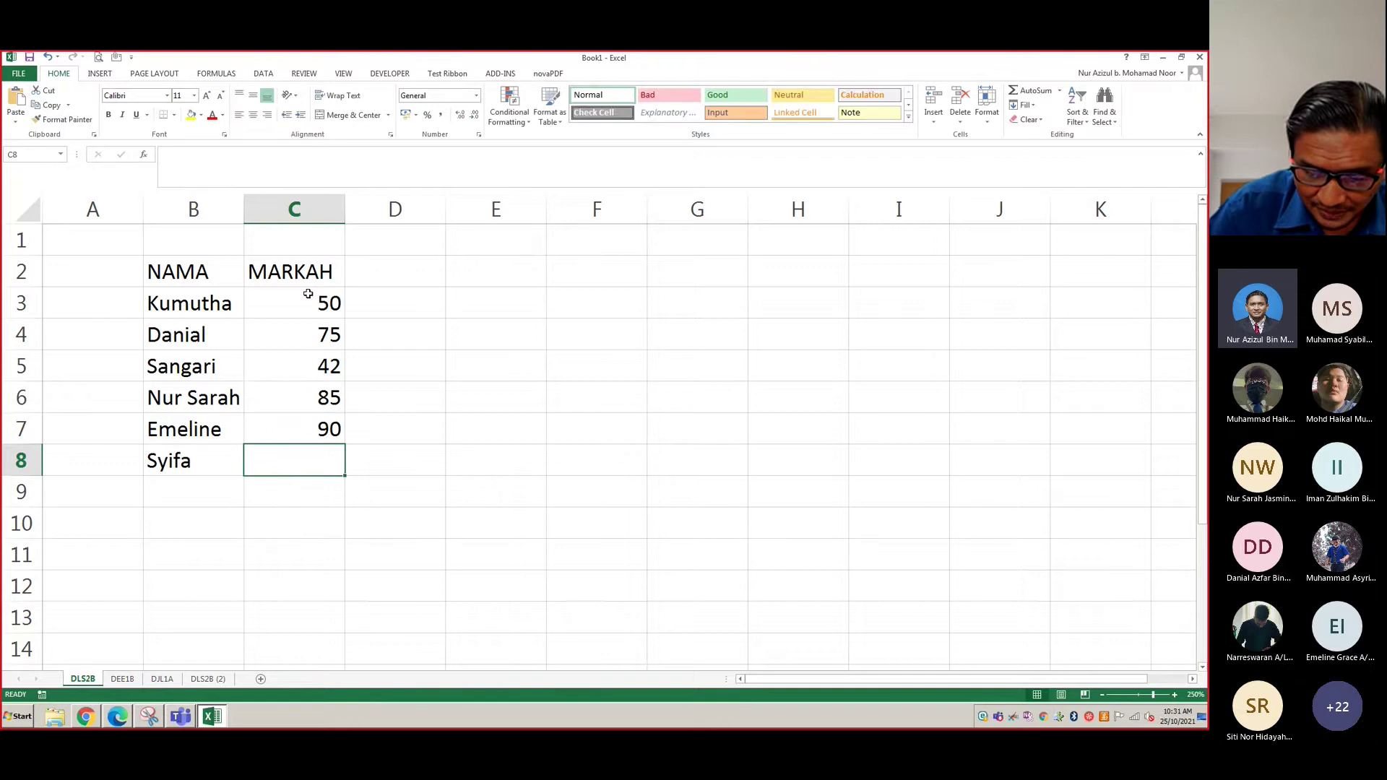
{"action": "type", "text": "66"}
{"action": "left_click", "coordinate": [470, 383]}
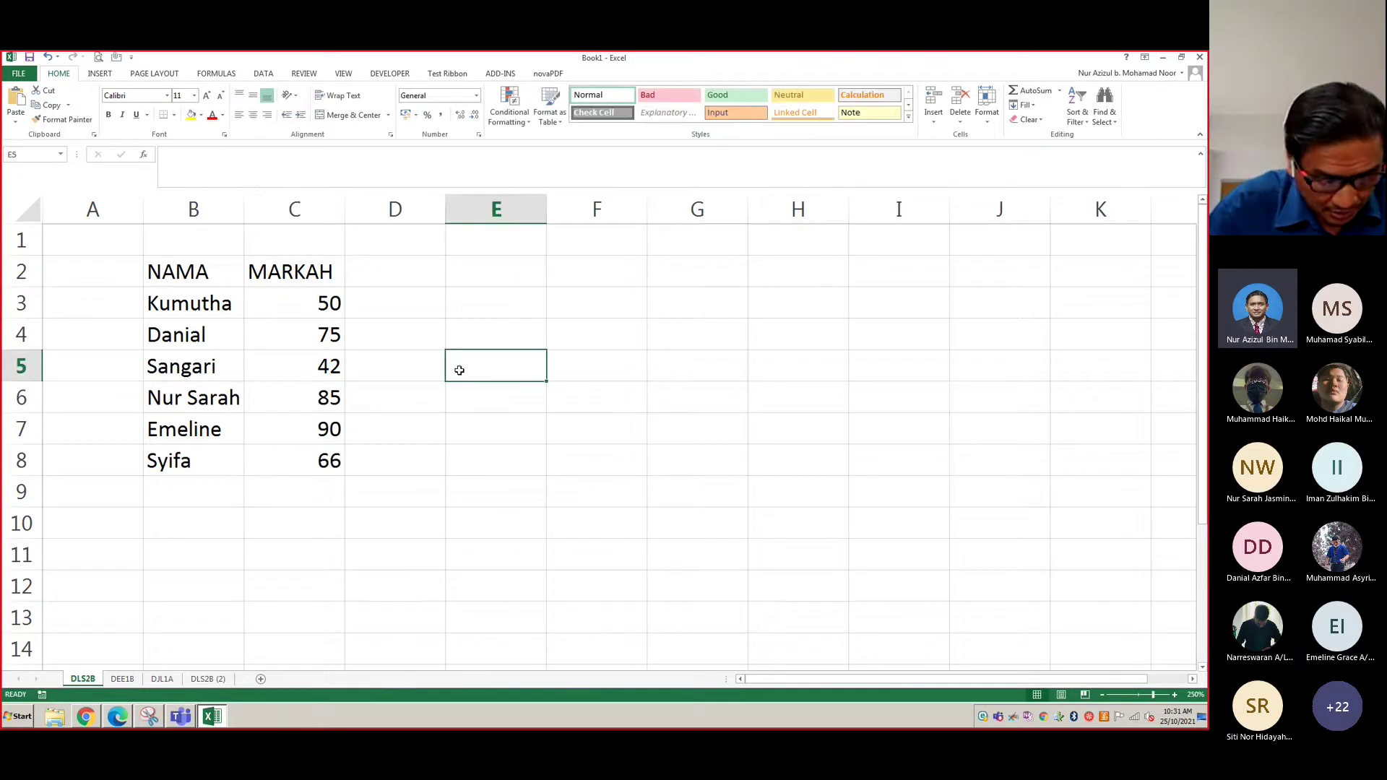
Review the PDF slide on summing a column with one click, and select all of column C in Excel to check its status bar sum
{"action": "key", "text": "alt+Tab"}
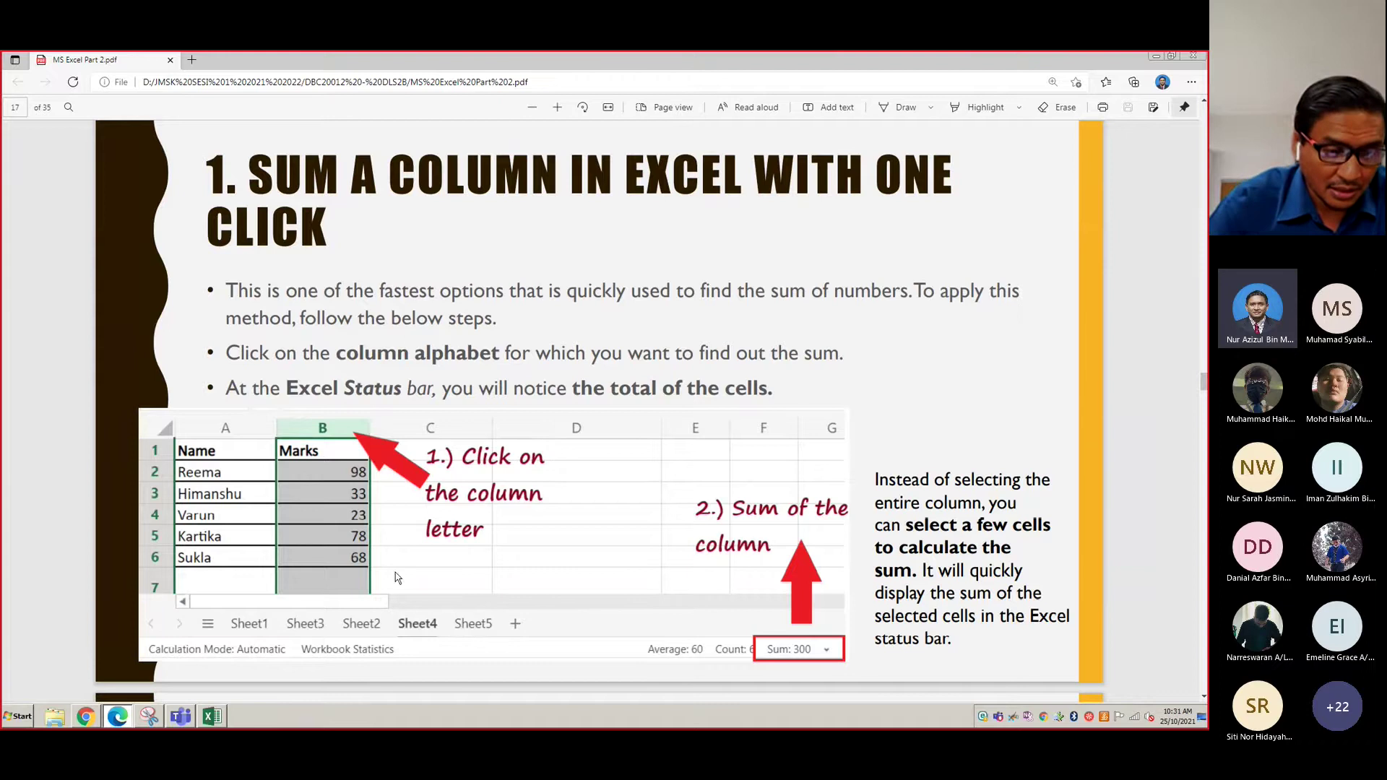
{"action": "left_click", "coordinate": [212, 716]}
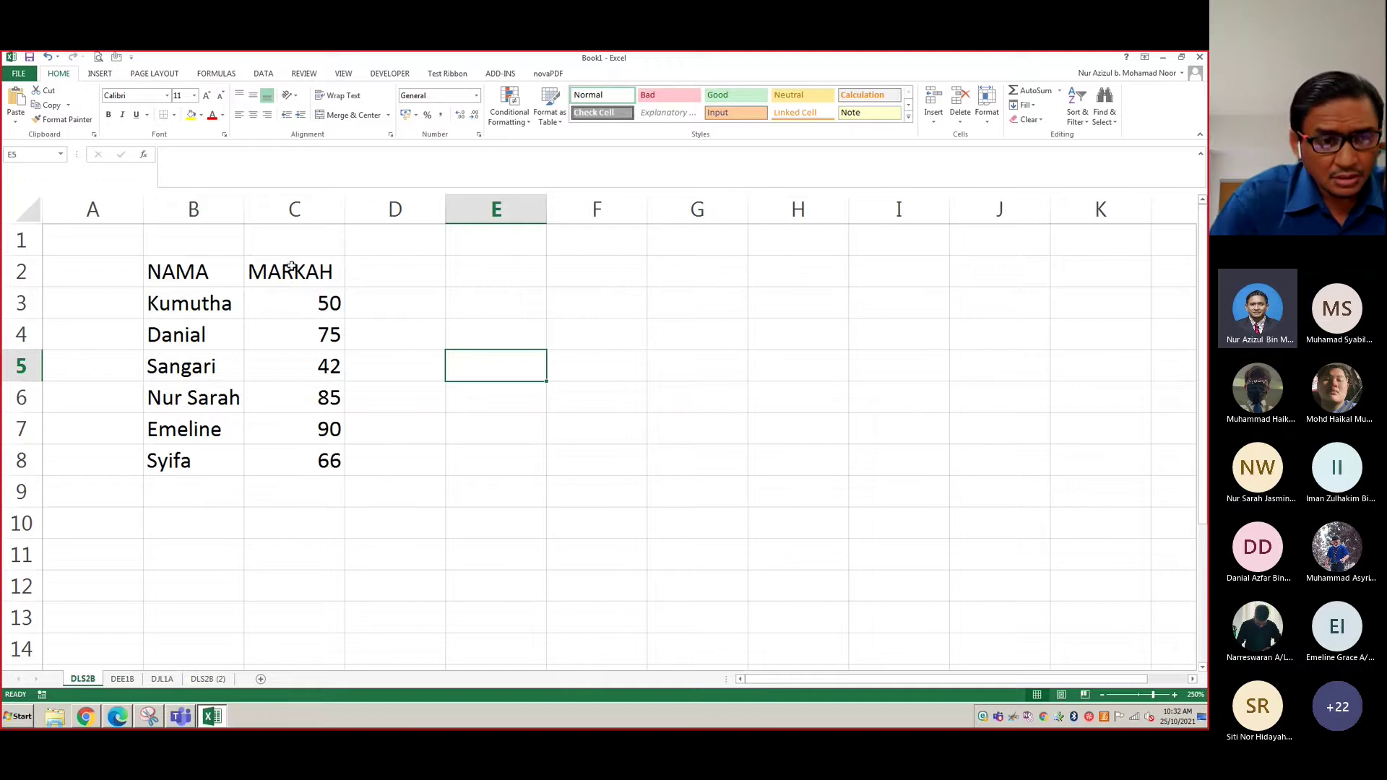
{"action": "left_click", "coordinate": [297, 208]}
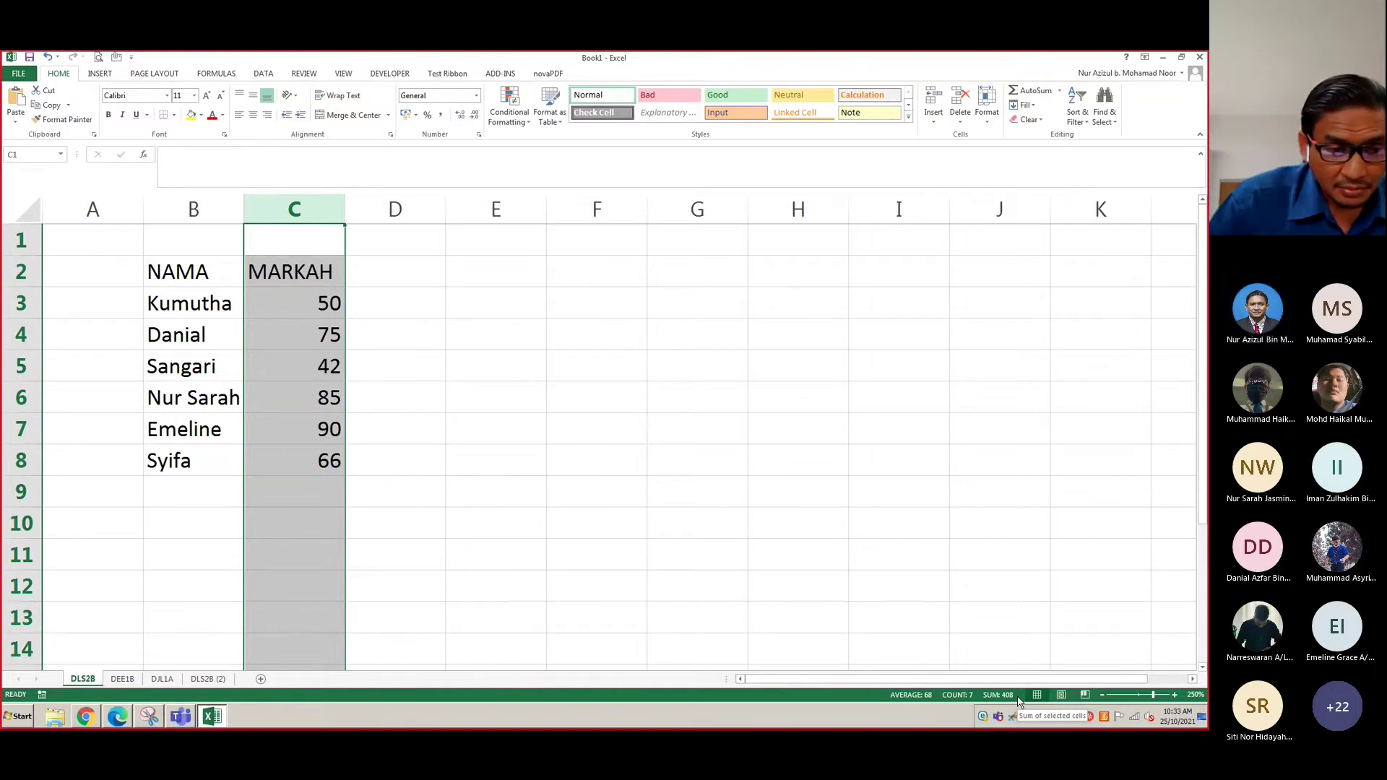
{"action": "left_click", "coordinate": [564, 522]}
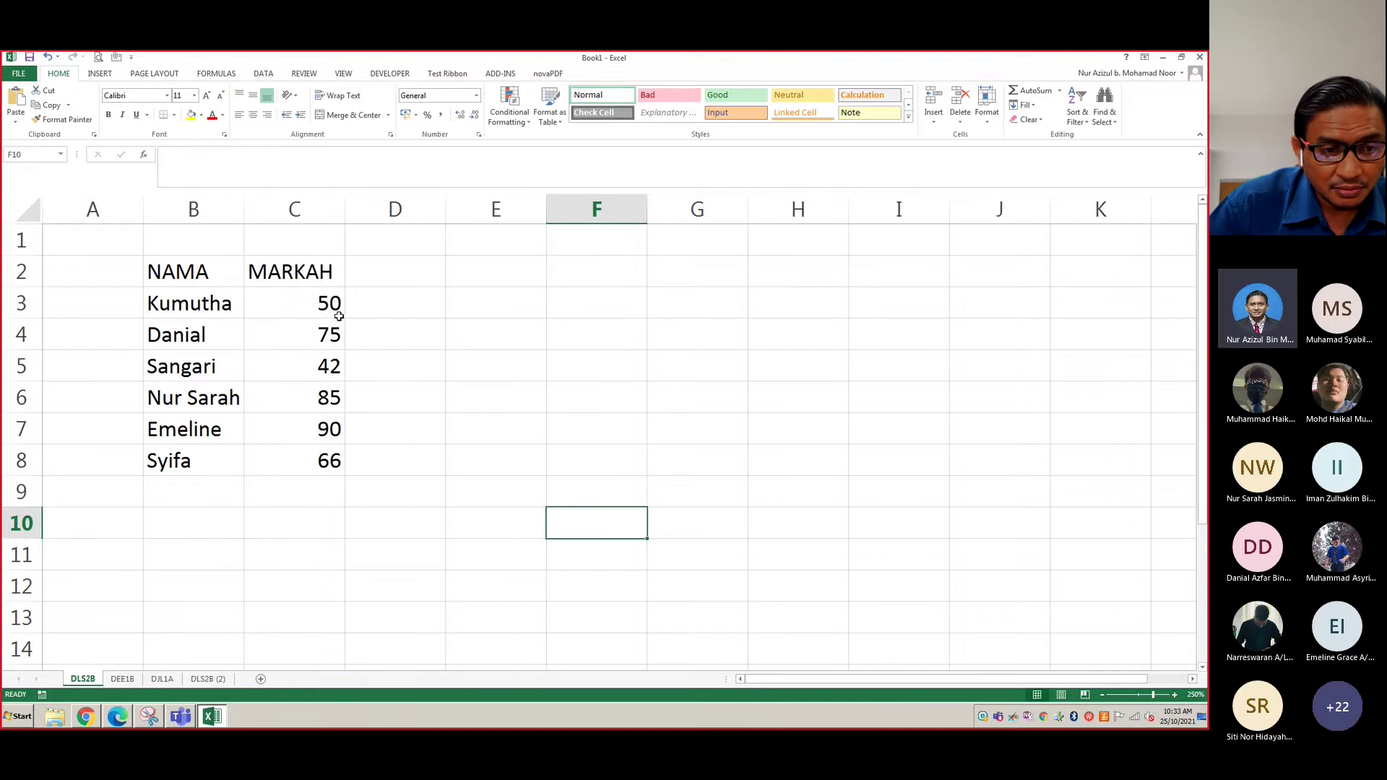
Total the marks in C3:C8 into cell C9 with AutoSum, and clear that cell again
{"action": "left_click_drag", "start_coordinate": [328, 302], "coordinate": [336, 492]}
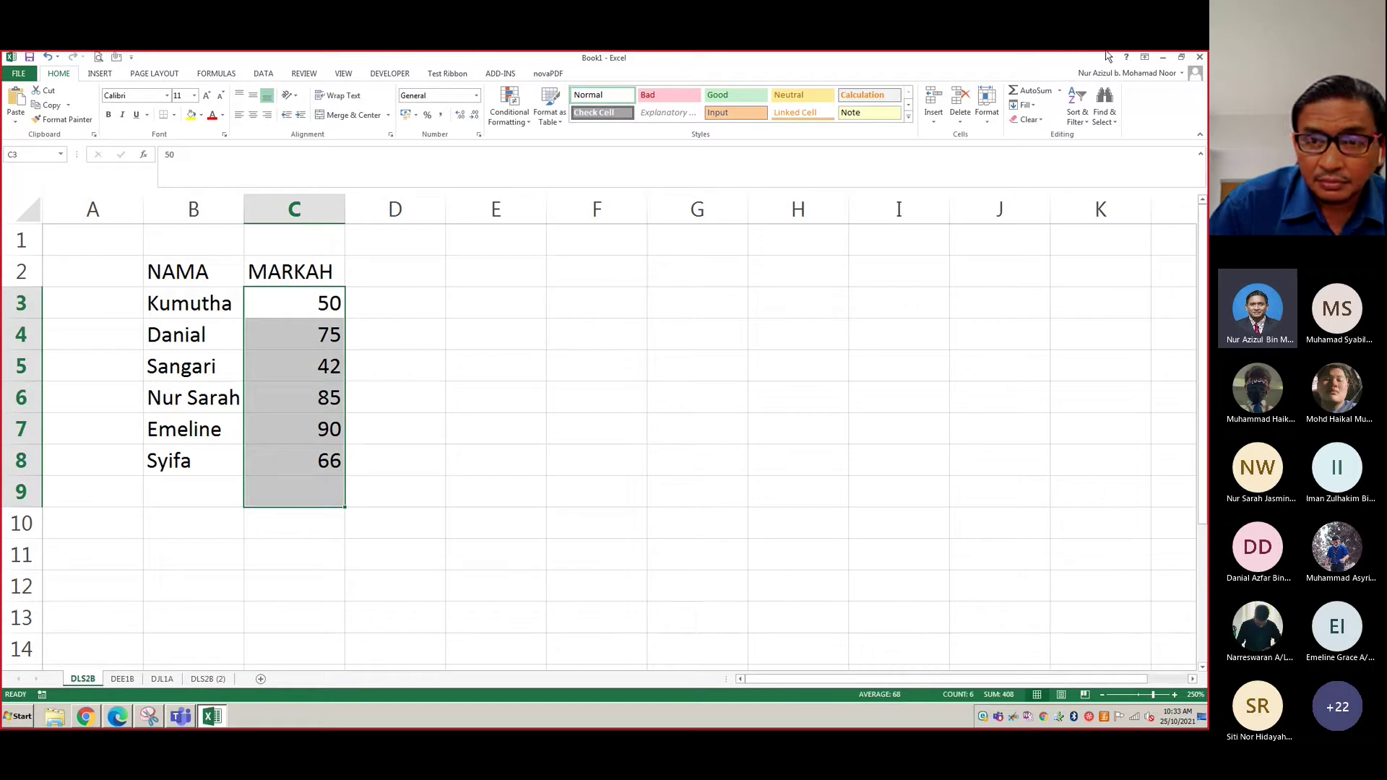
{"action": "left_click", "coordinate": [1022, 94]}
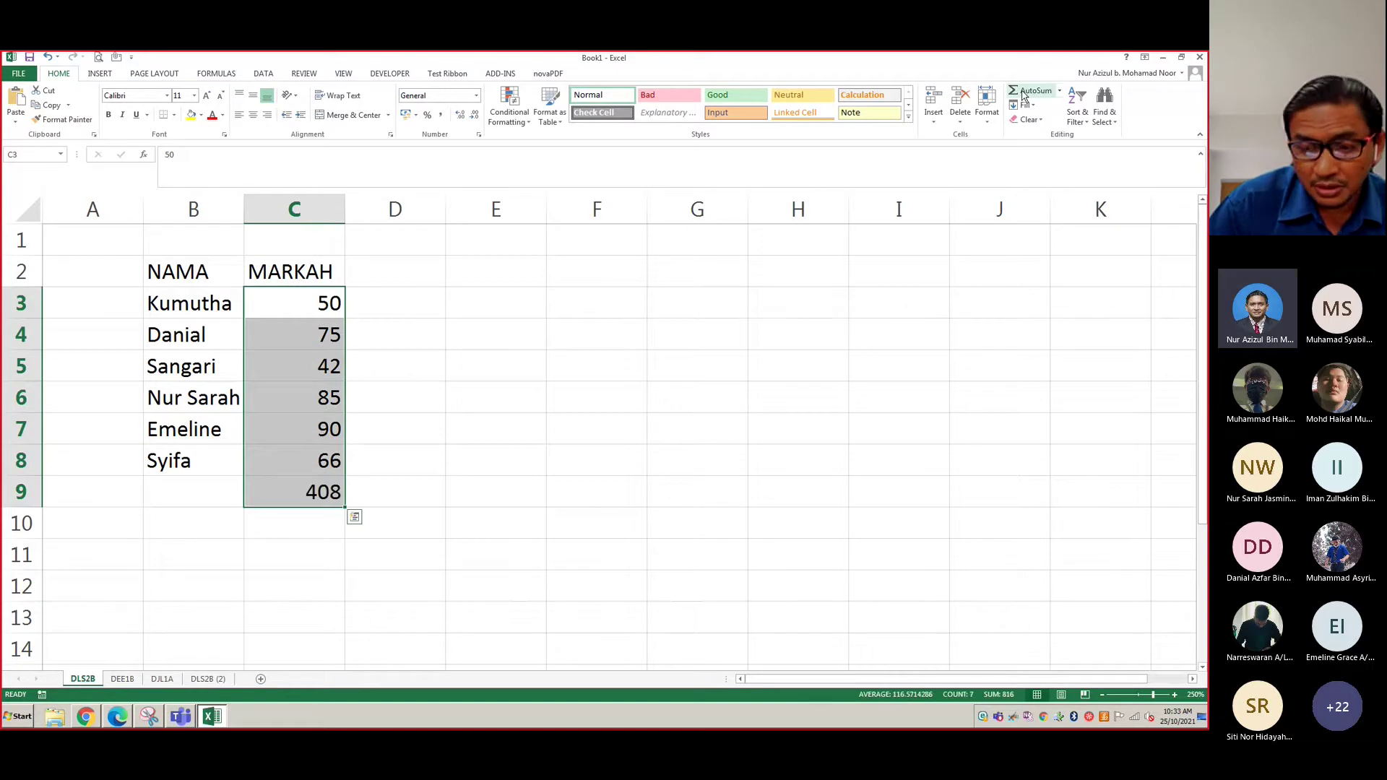
{"action": "left_click", "coordinate": [311, 500]}
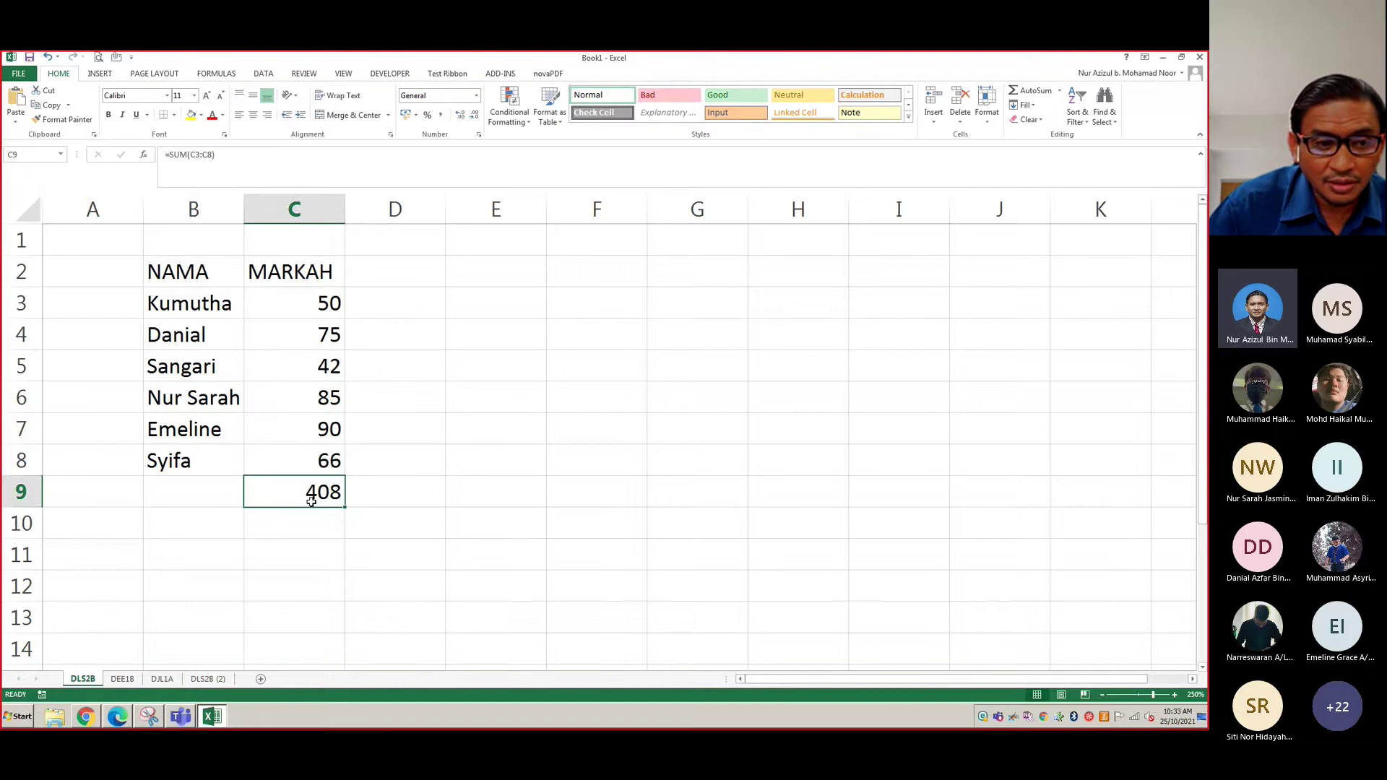
{"action": "key", "text": "Delete"}
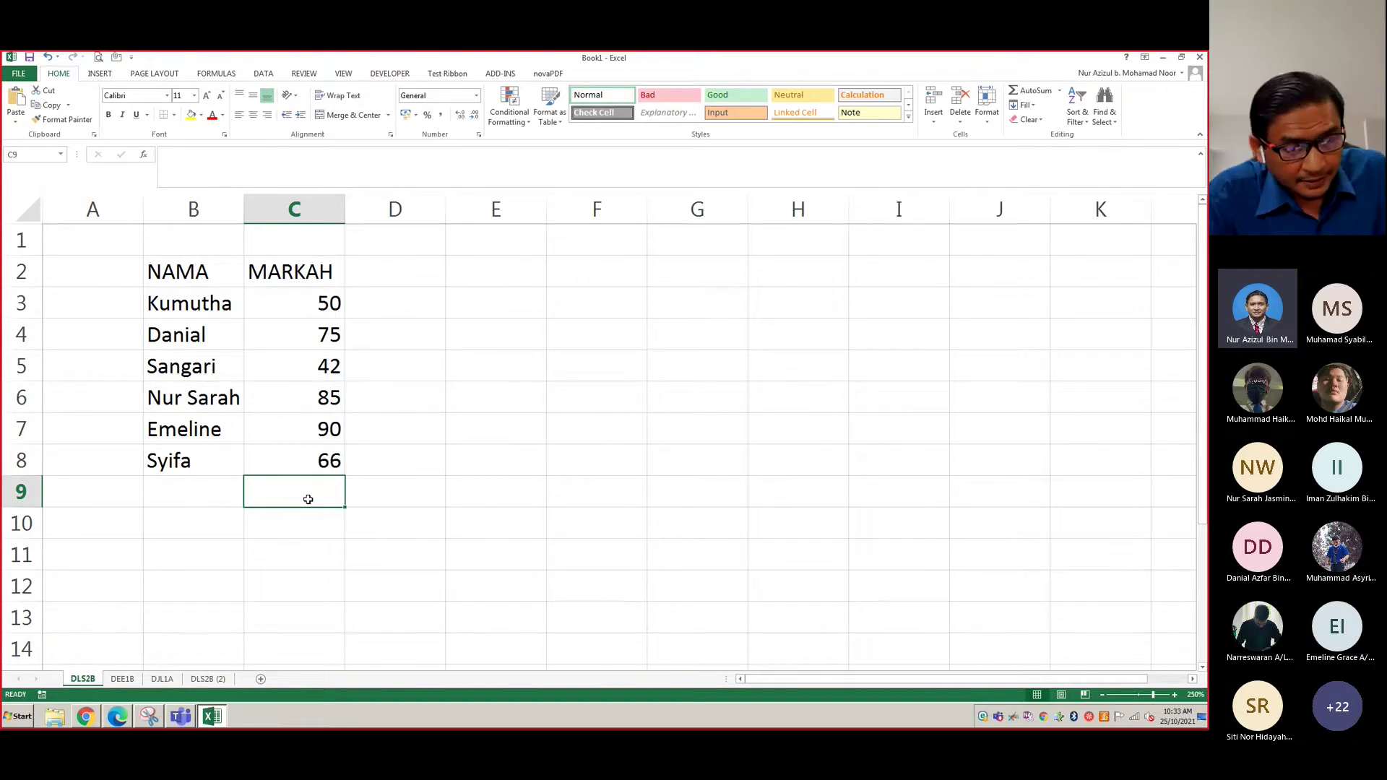
Glance at the one-click sum slide in the PDF, and in Excel compare the status bar sums for C3:C8 and the whole of column C
{"action": "key", "text": "alt+Tab"}
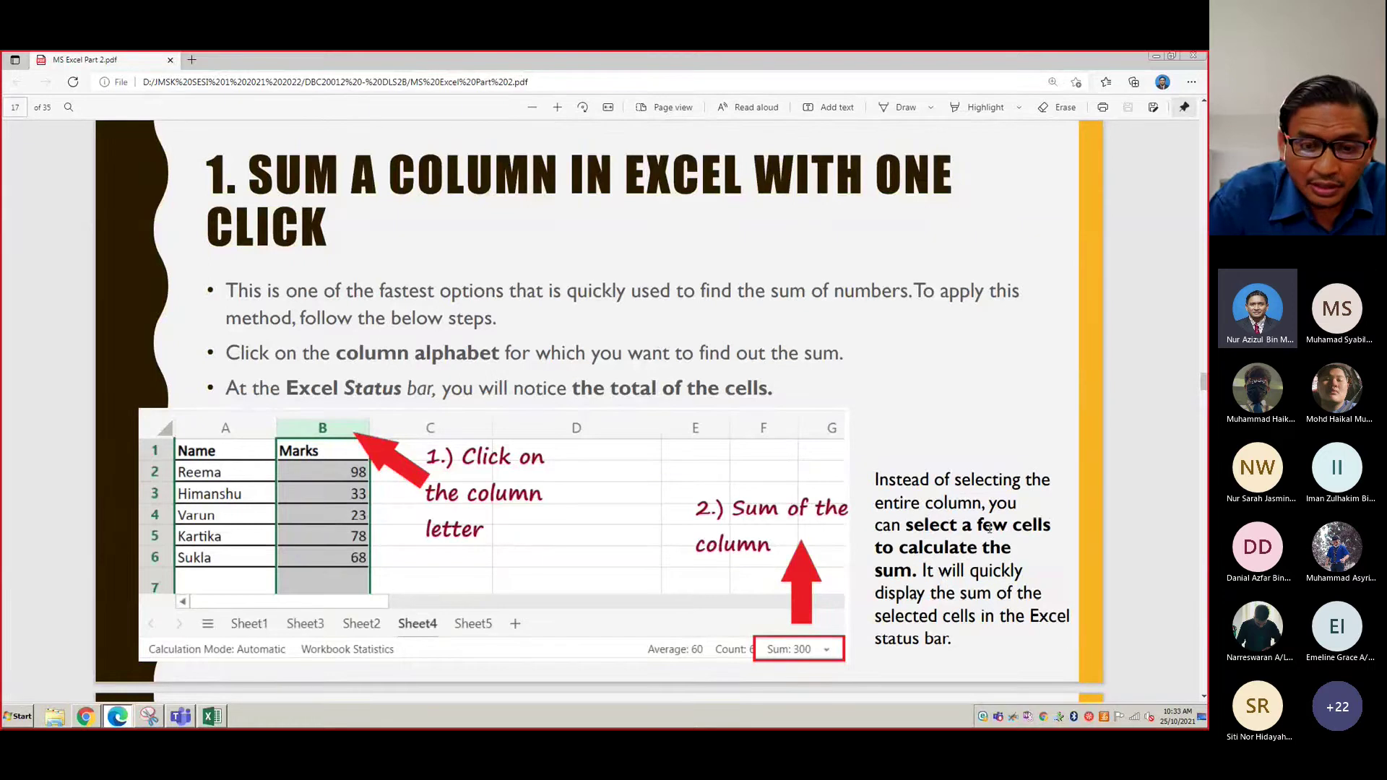
{"action": "key", "text": "alt+Tab"}
{"action": "left_click", "coordinate": [499, 405]}
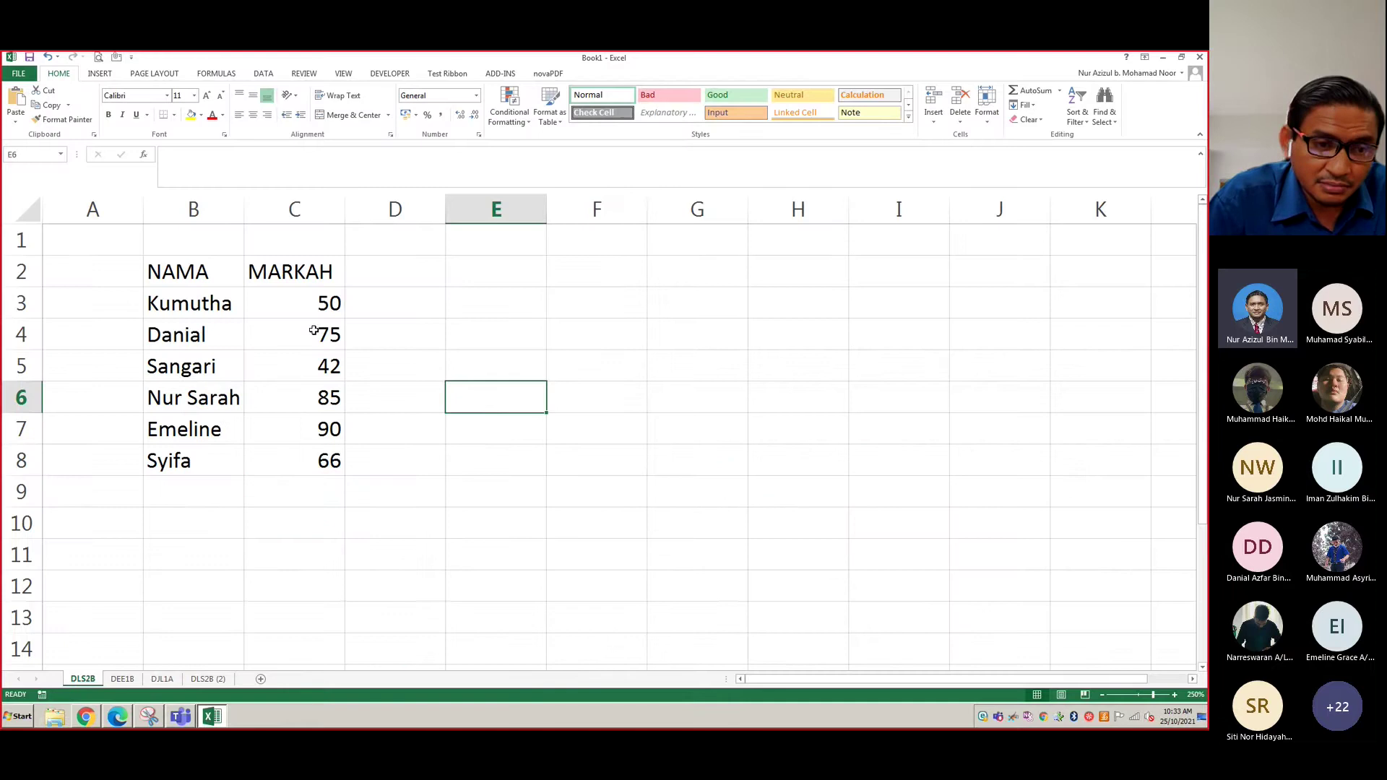
{"action": "left_click_drag", "start_coordinate": [302, 300], "coordinate": [304, 460]}
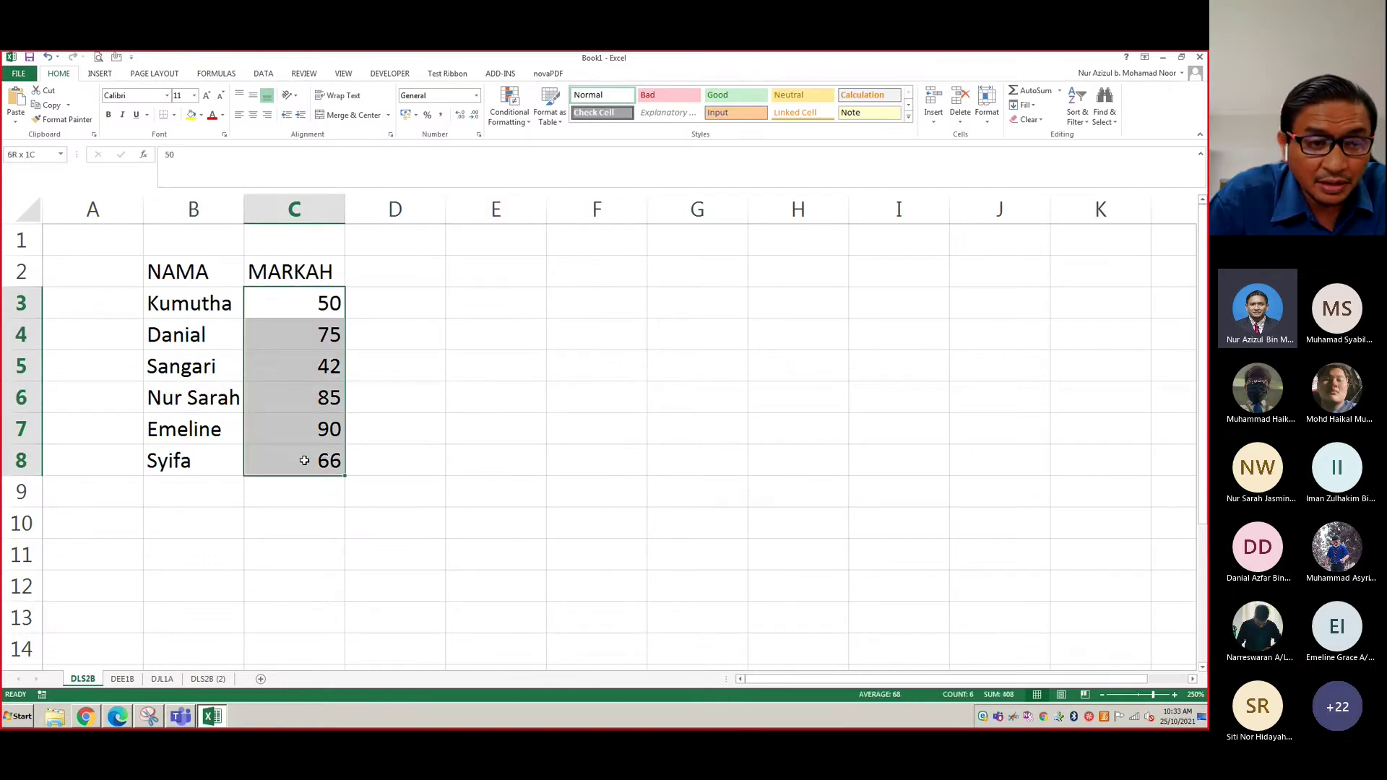
{"action": "left_click", "coordinate": [294, 209]}
{"action": "left_click", "coordinate": [465, 356]}
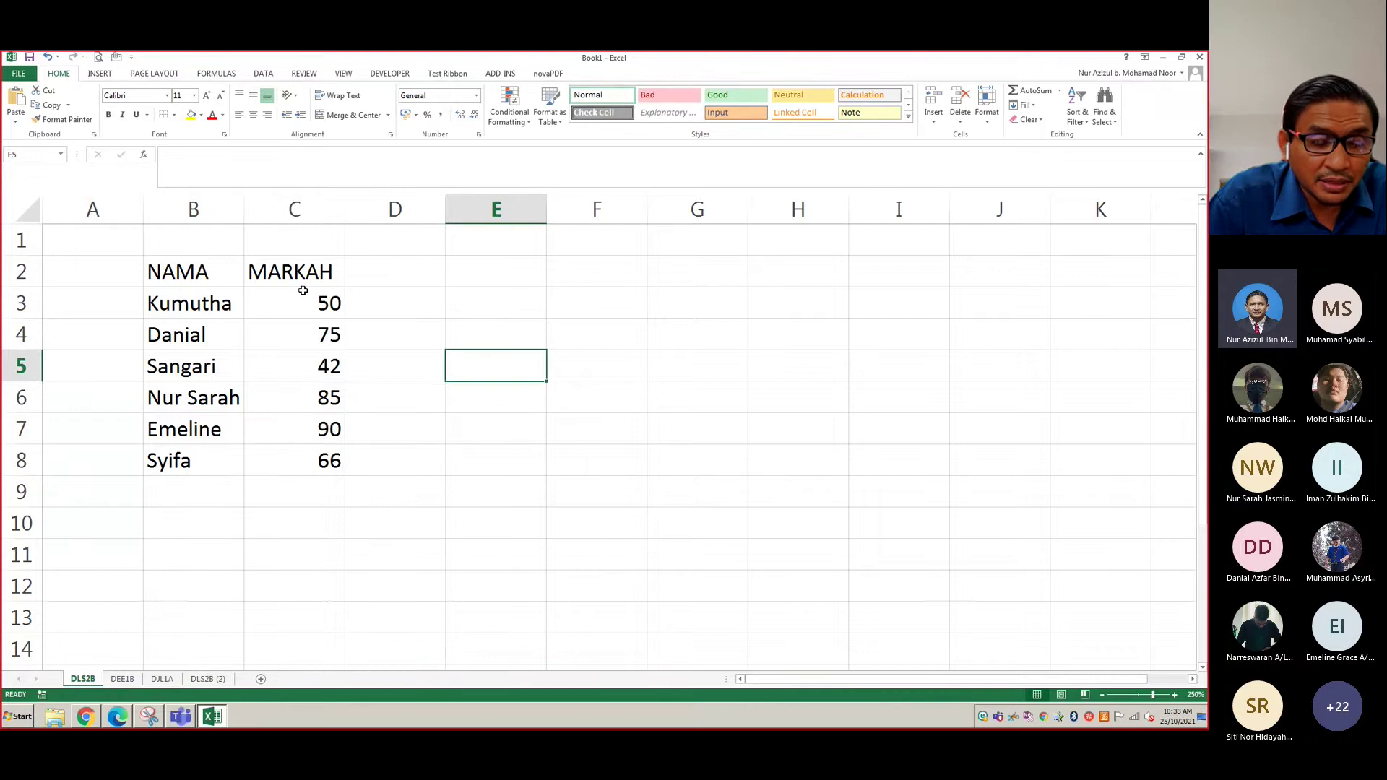
{"action": "left_click_drag", "start_coordinate": [304, 294], "coordinate": [305, 459]}
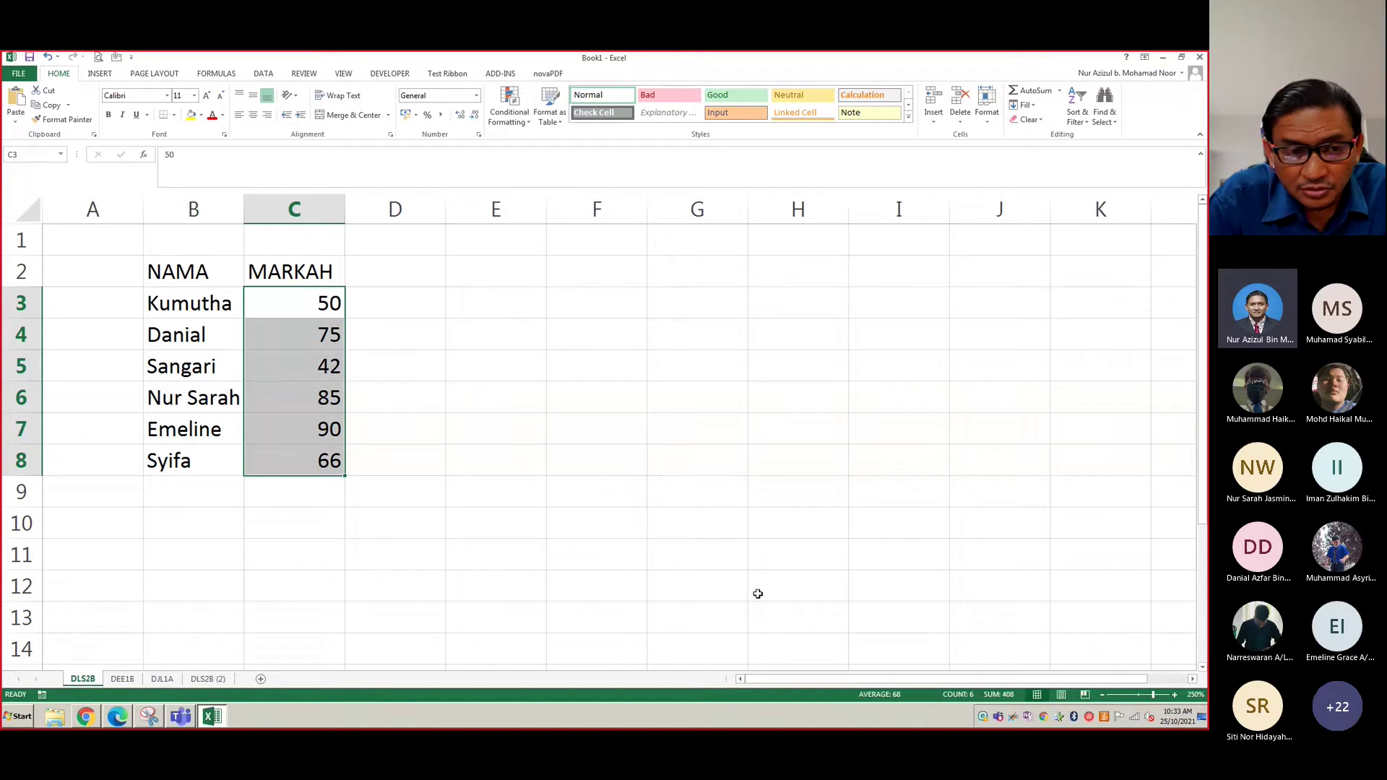
{"action": "left_click", "coordinate": [696, 521]}
{"action": "left_click", "coordinate": [309, 202]}
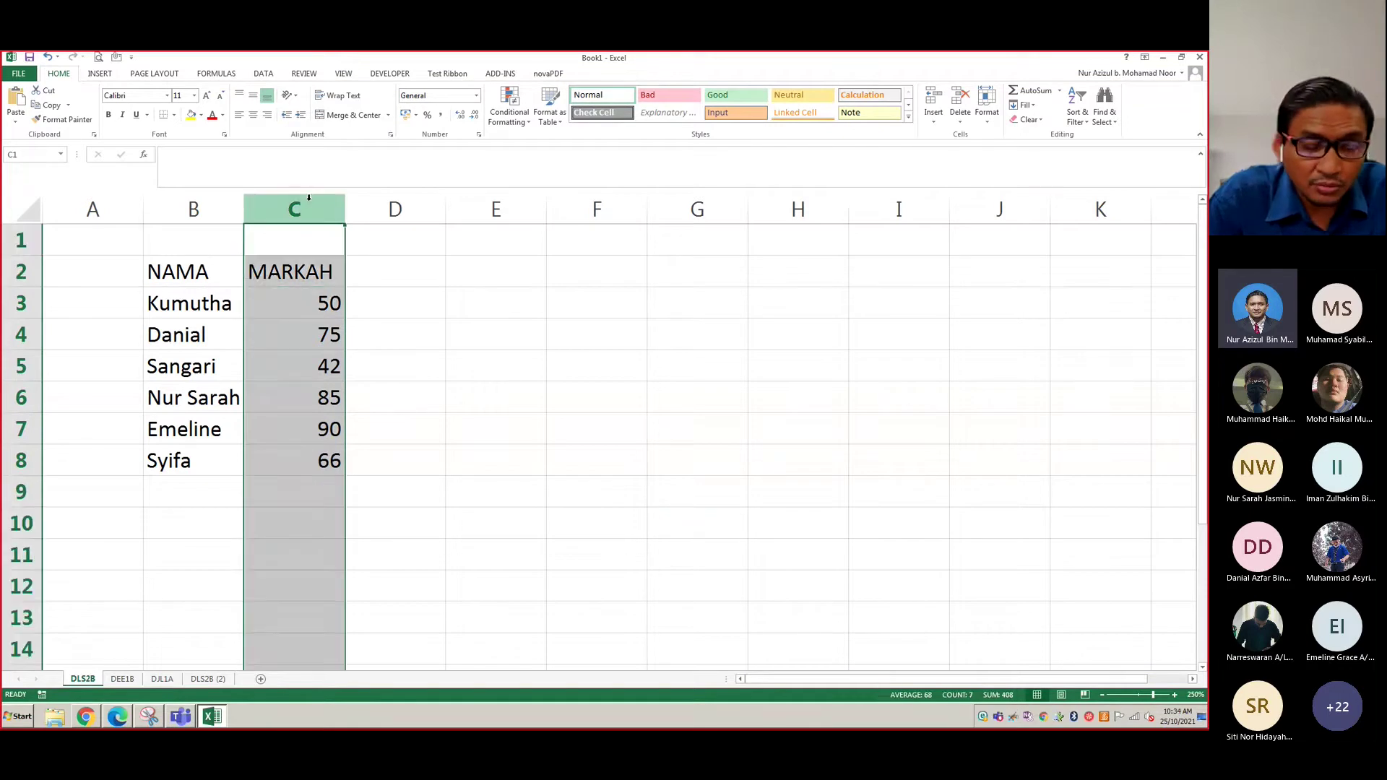
{"action": "left_click", "coordinate": [504, 365]}
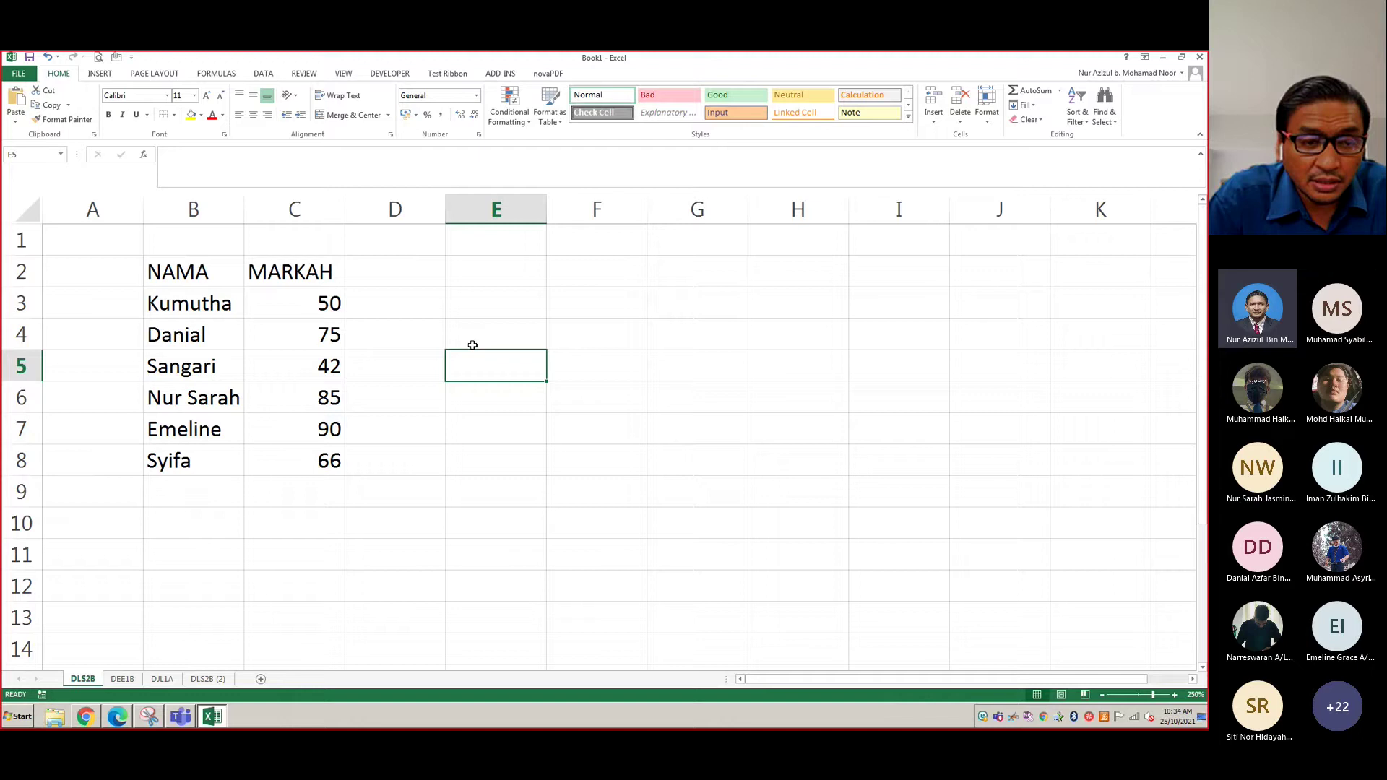
Select only the marks in C3:C8 several times to demonstrate reading their sum from the status bar
{"action": "left_click", "coordinate": [315, 305]}
{"action": "left_click_drag", "start_coordinate": [311, 312], "coordinate": [319, 458]}
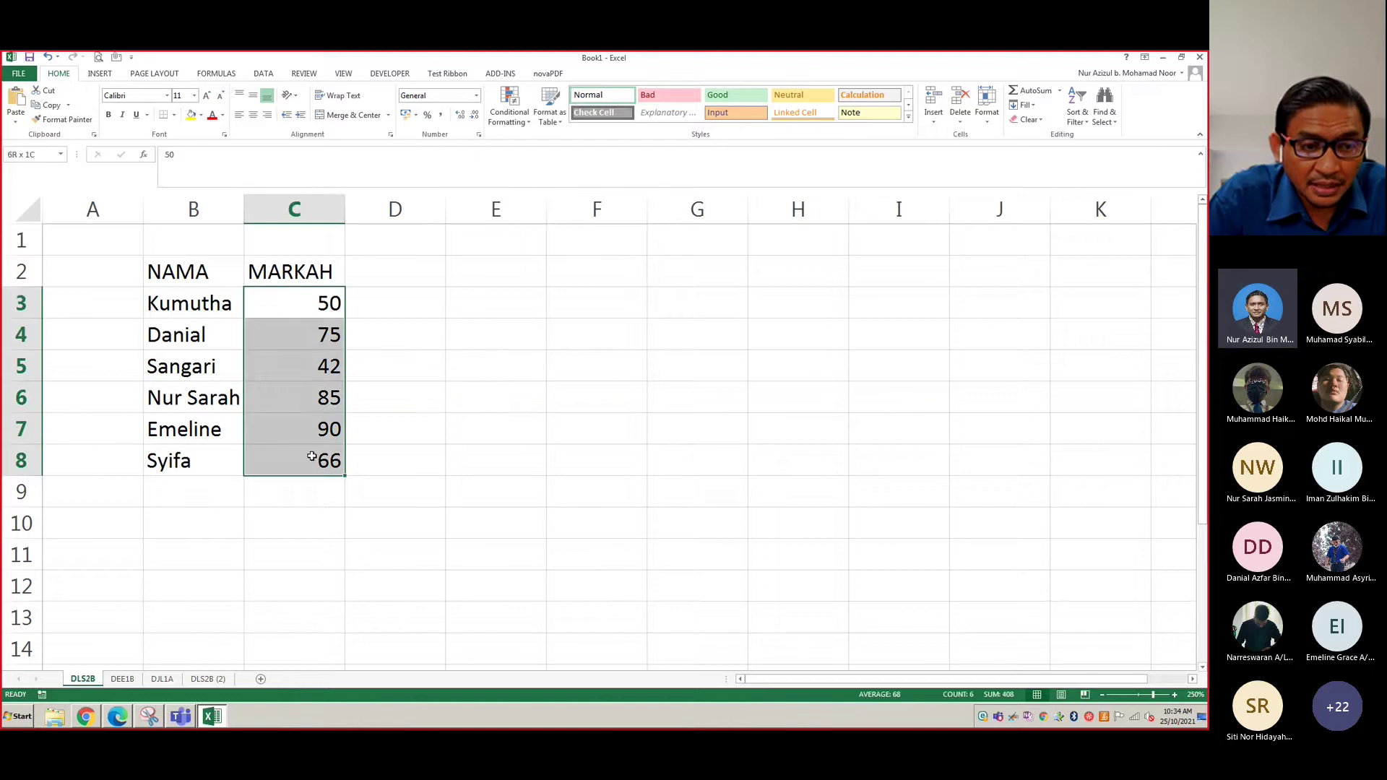
{"action": "left_click", "coordinate": [527, 458]}
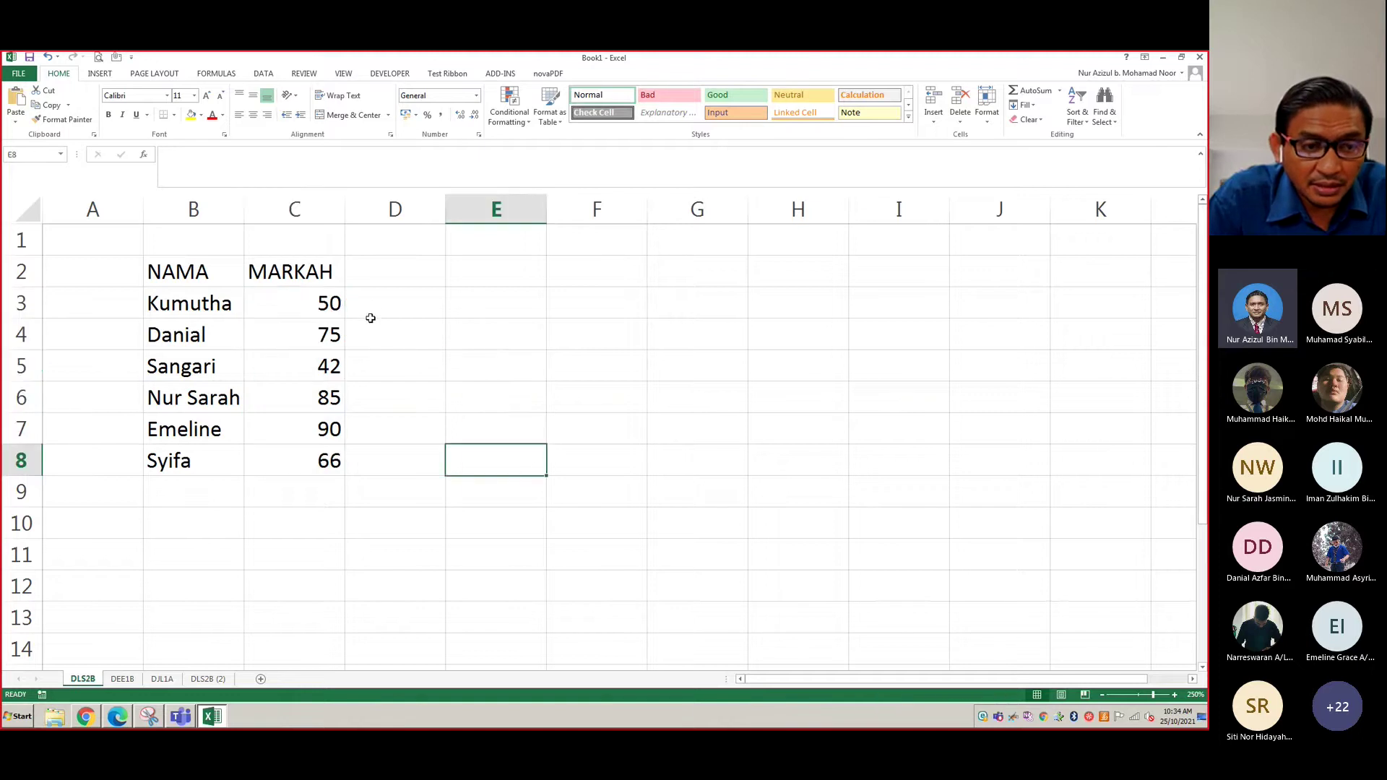
{"action": "left_click", "coordinate": [296, 304]}
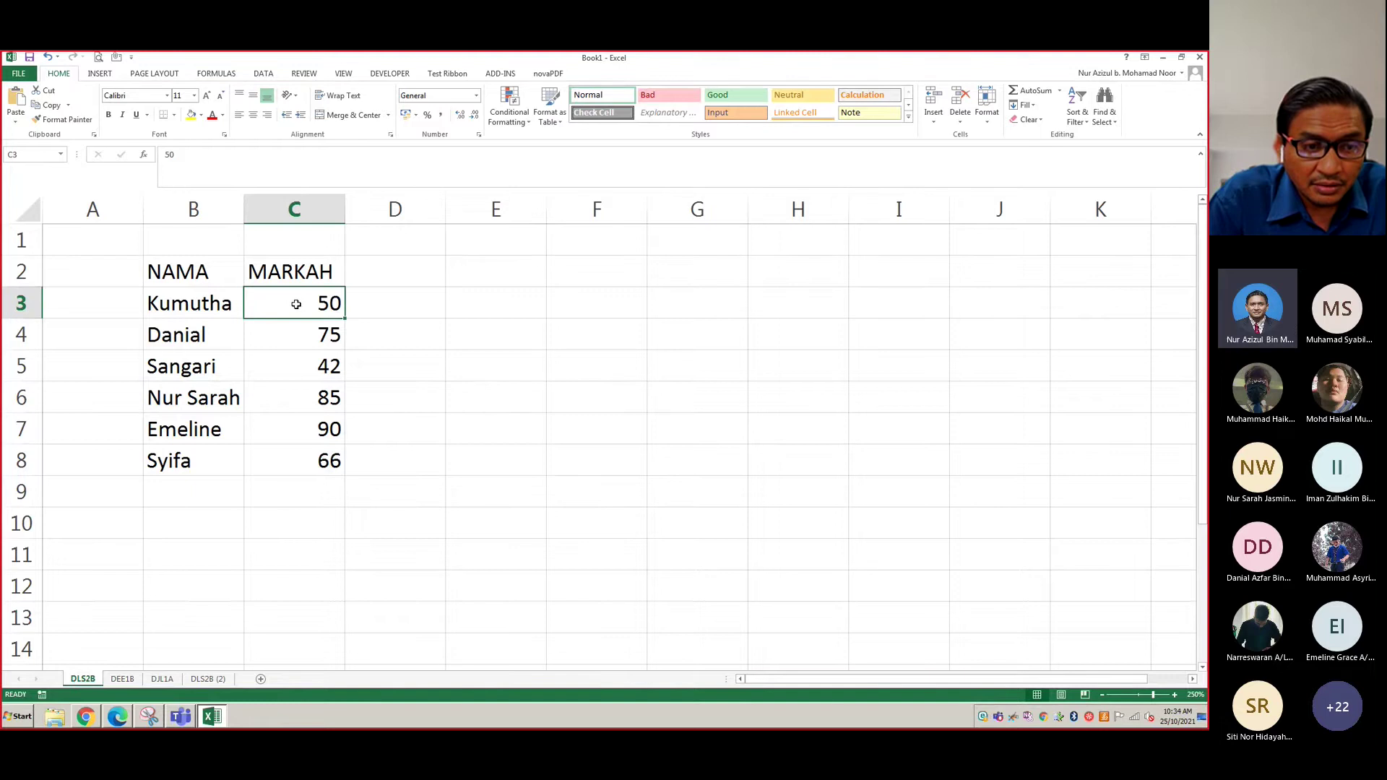
{"action": "left_click", "coordinate": [469, 351]}
{"action": "left_click_drag", "start_coordinate": [286, 304], "coordinate": [284, 453]}
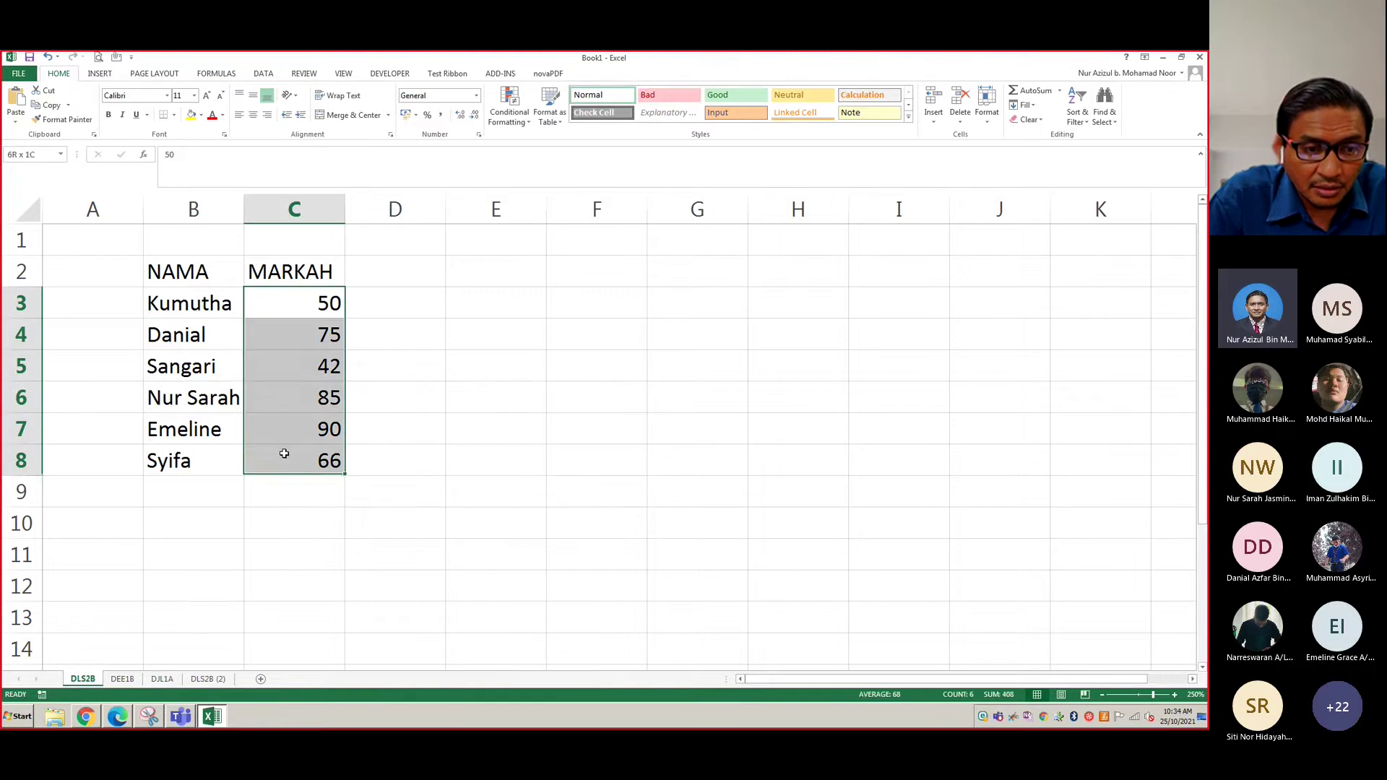
{"action": "left_click", "coordinate": [353, 449]}
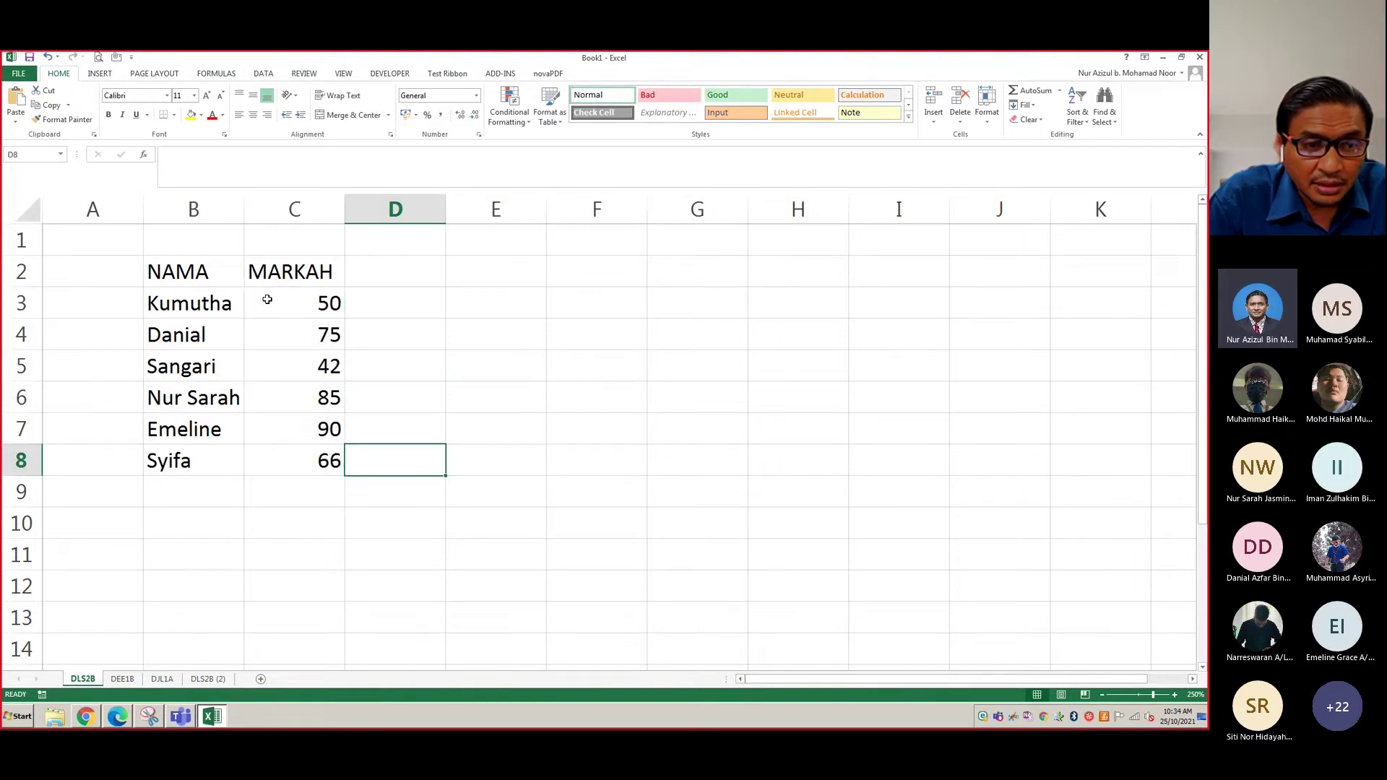
{"action": "left_click_drag", "start_coordinate": [267, 299], "coordinate": [312, 452]}
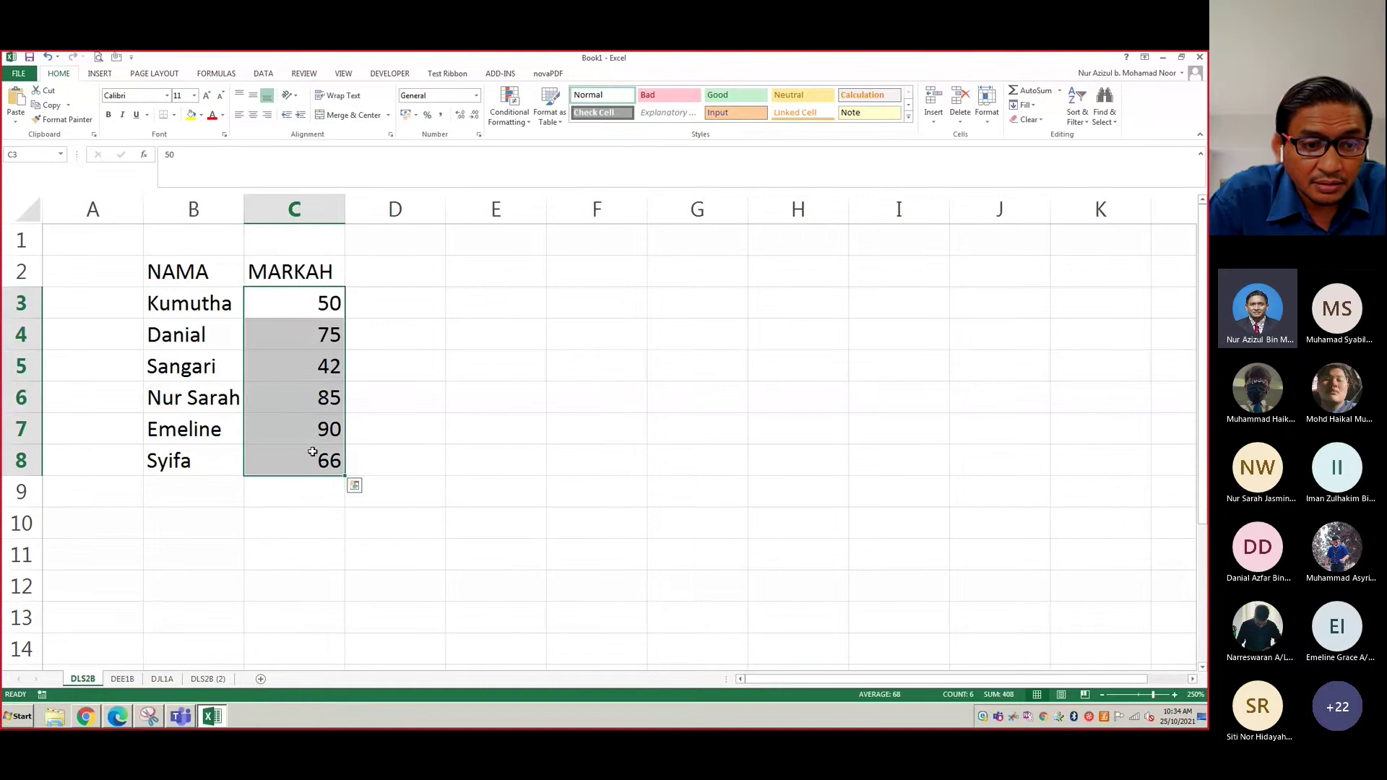
{"action": "left_click", "coordinate": [492, 432]}
Fill the mark from C3 down through C8, and undo the fill
{"action": "left_click", "coordinate": [307, 303]}
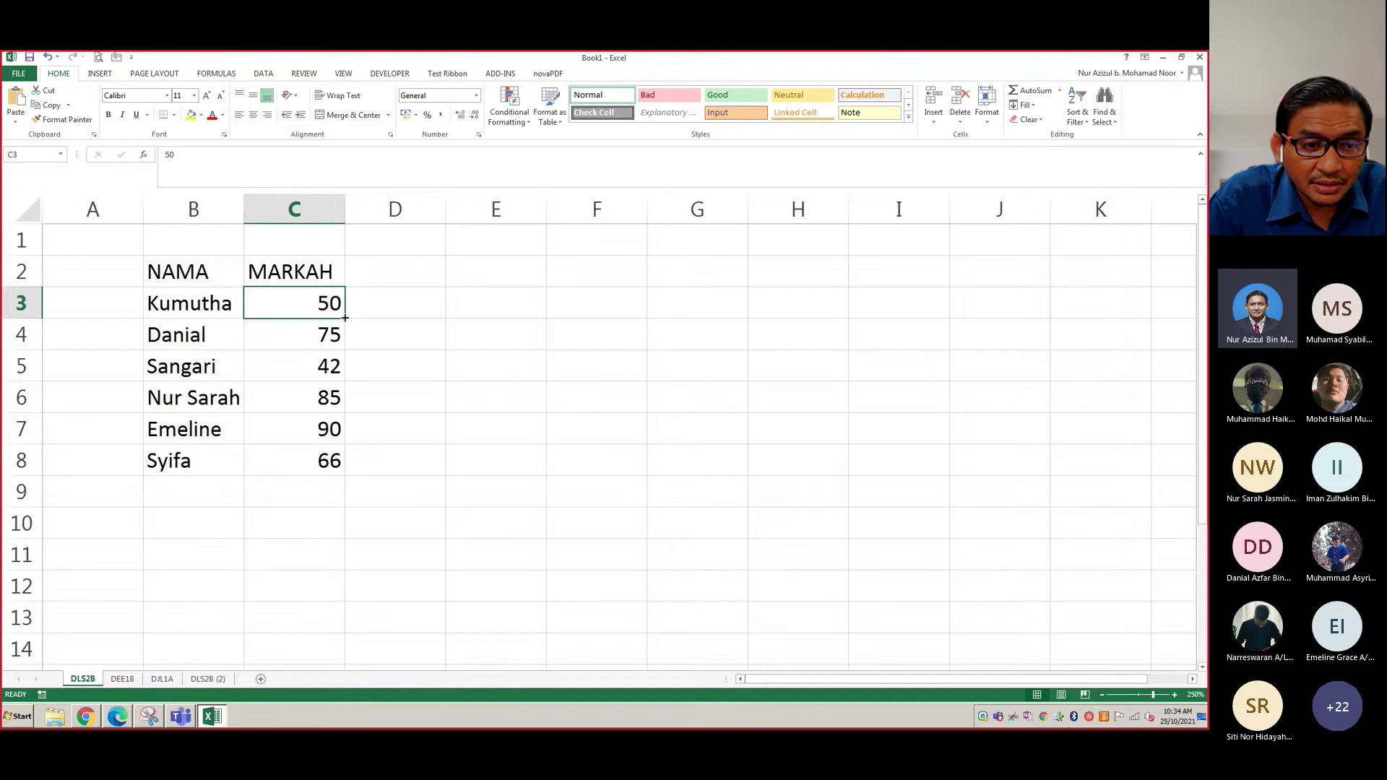
{"action": "left_click_drag", "start_coordinate": [346, 317], "coordinate": [349, 473]}
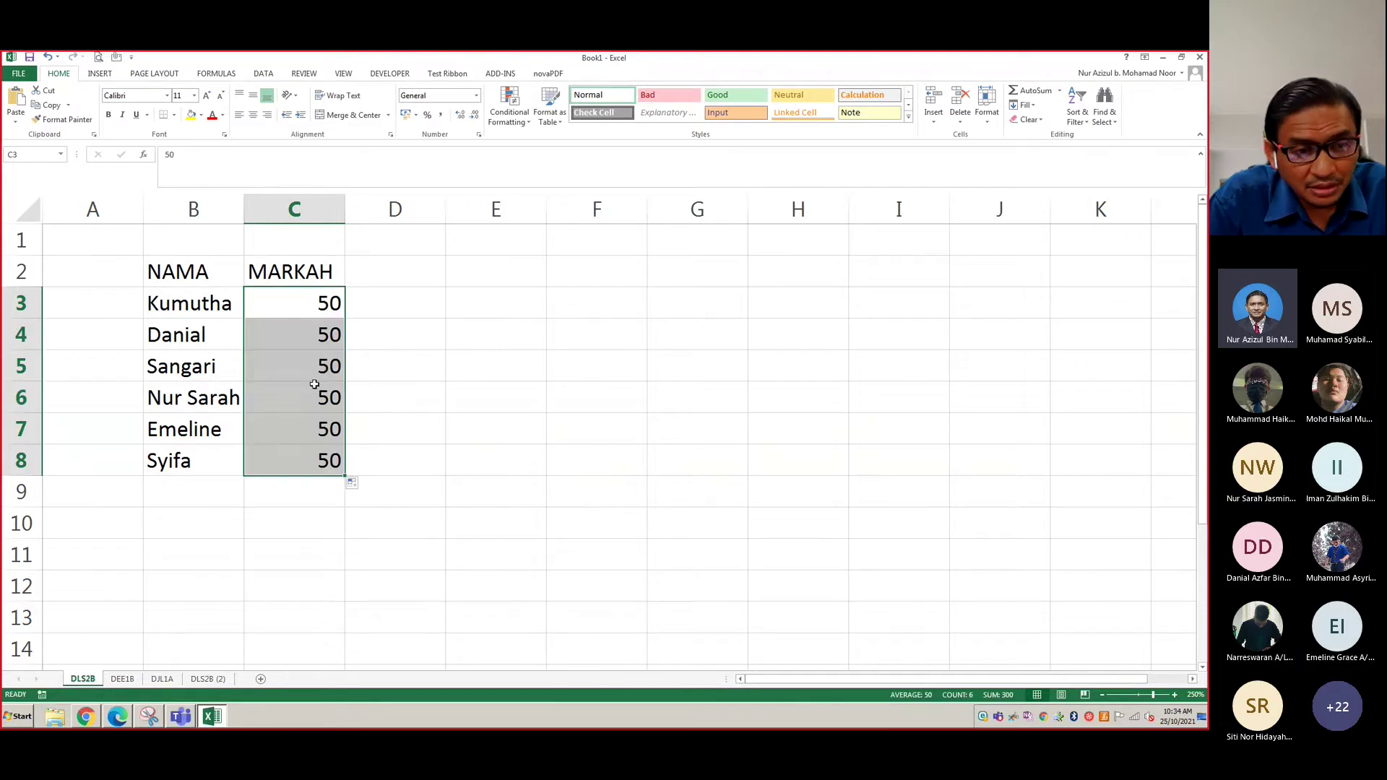
{"action": "key", "text": "ctrl+z"}
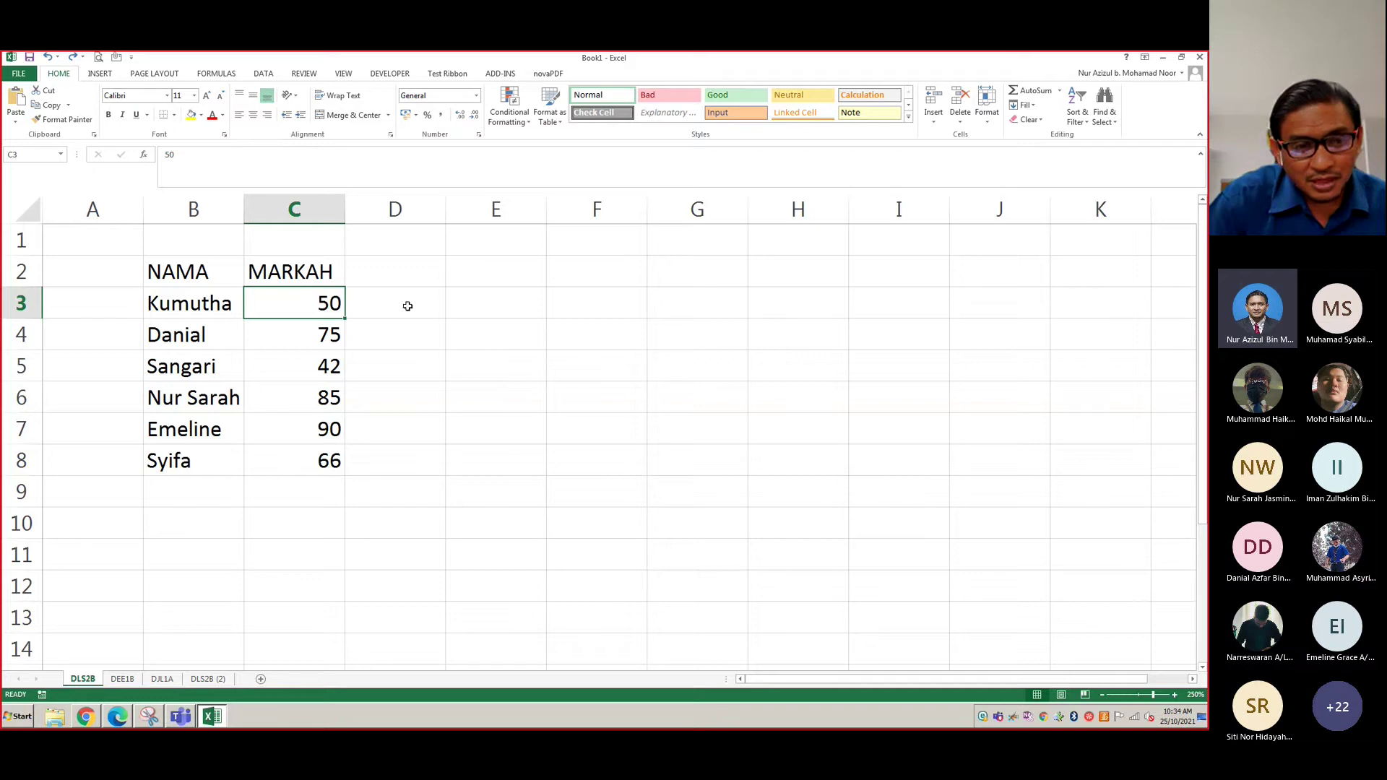
Select the marks range C3:C8 once more to check its status bar sum, and clear the selection
{"action": "left_click", "coordinate": [520, 338]}
{"action": "left_click_drag", "start_coordinate": [306, 304], "coordinate": [306, 458]}
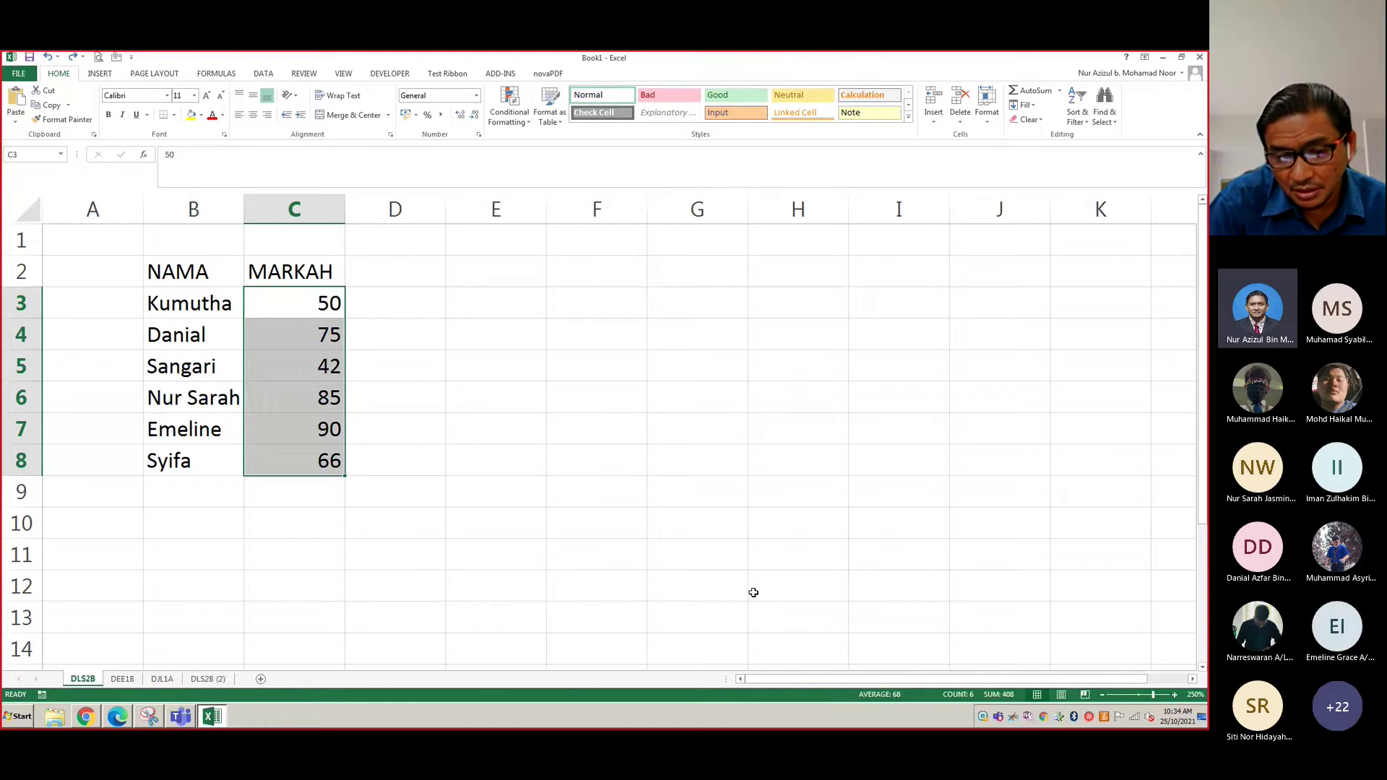
{"action": "left_click", "coordinate": [597, 496]}
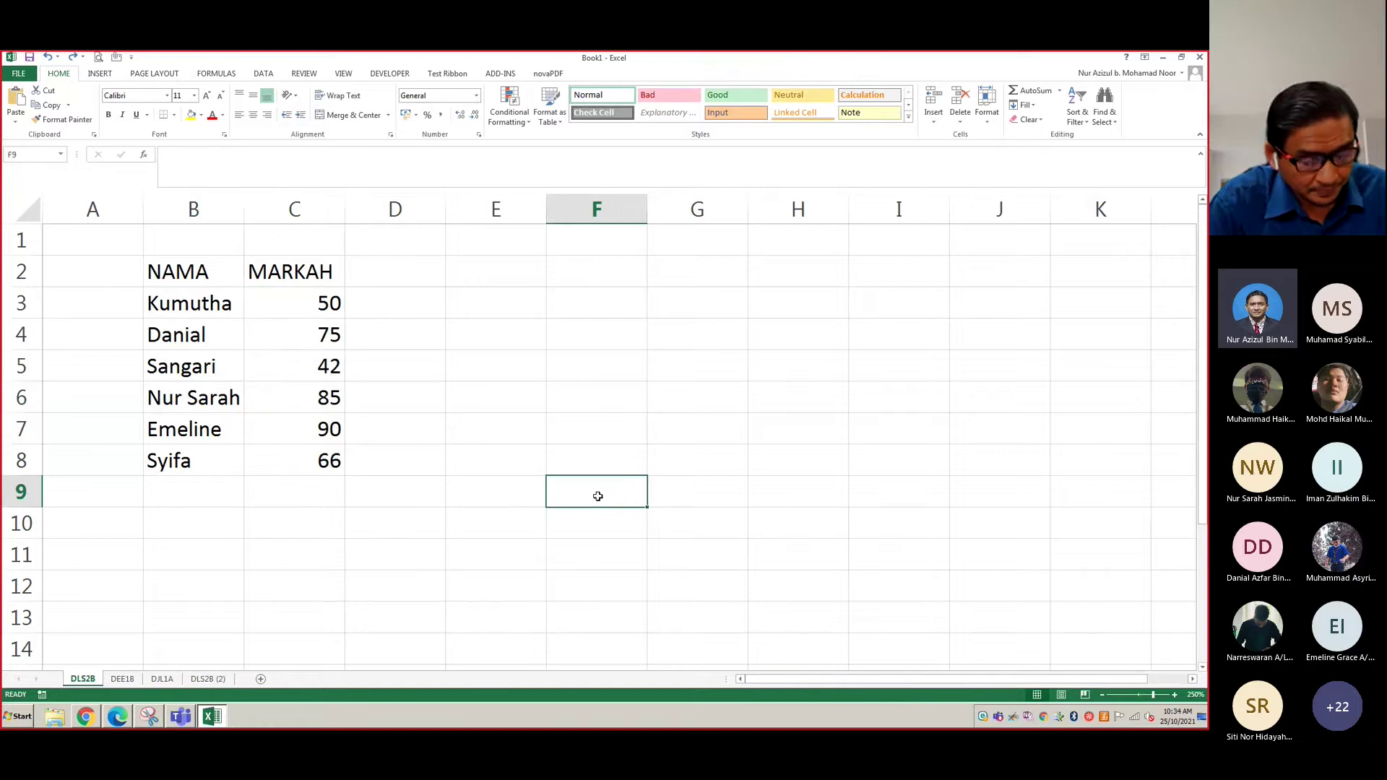
Switch to the PDF slides in Edge and read the slide on calculating the sum with AutoSum
{"action": "key", "text": "alt+Tab"}
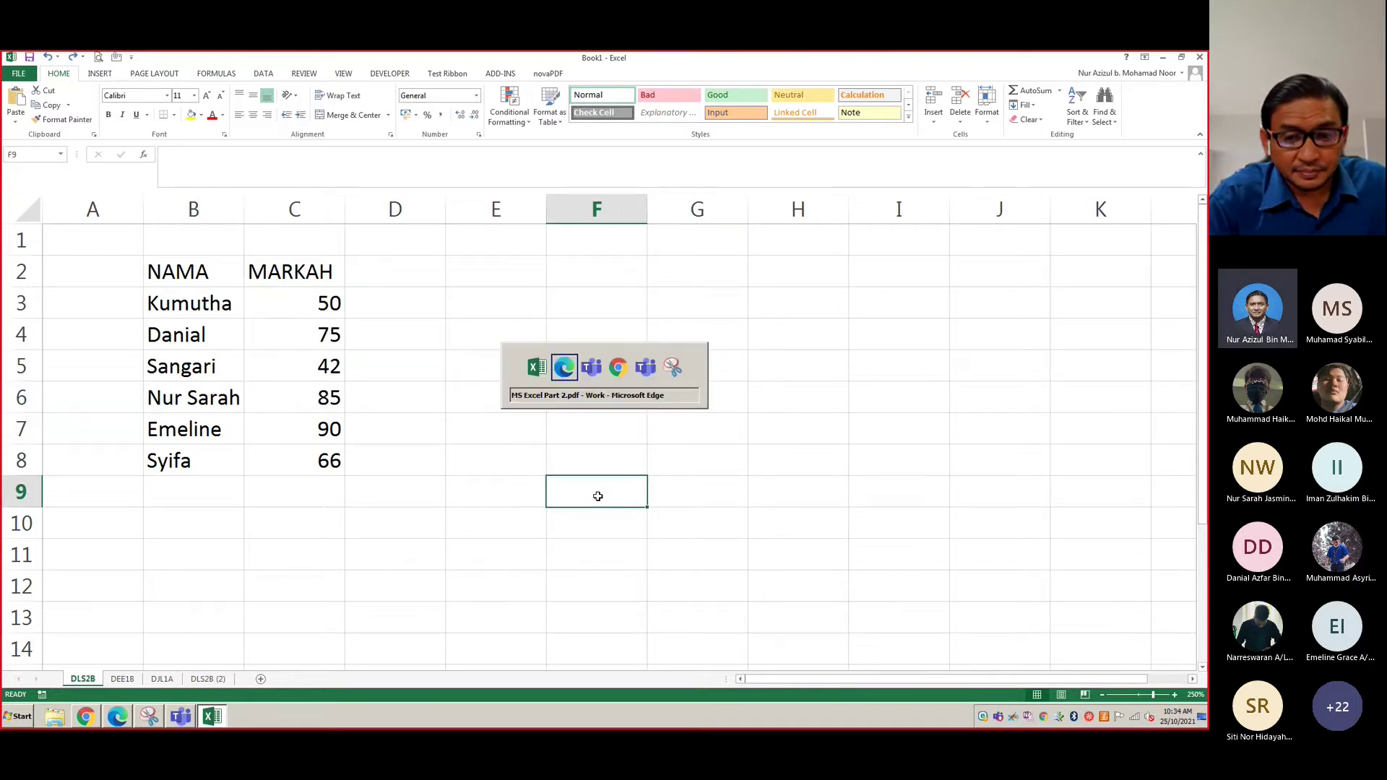
{"action": "scroll", "coordinate": [690, 529], "scroll_direction": "down", "scroll_amount": 6}
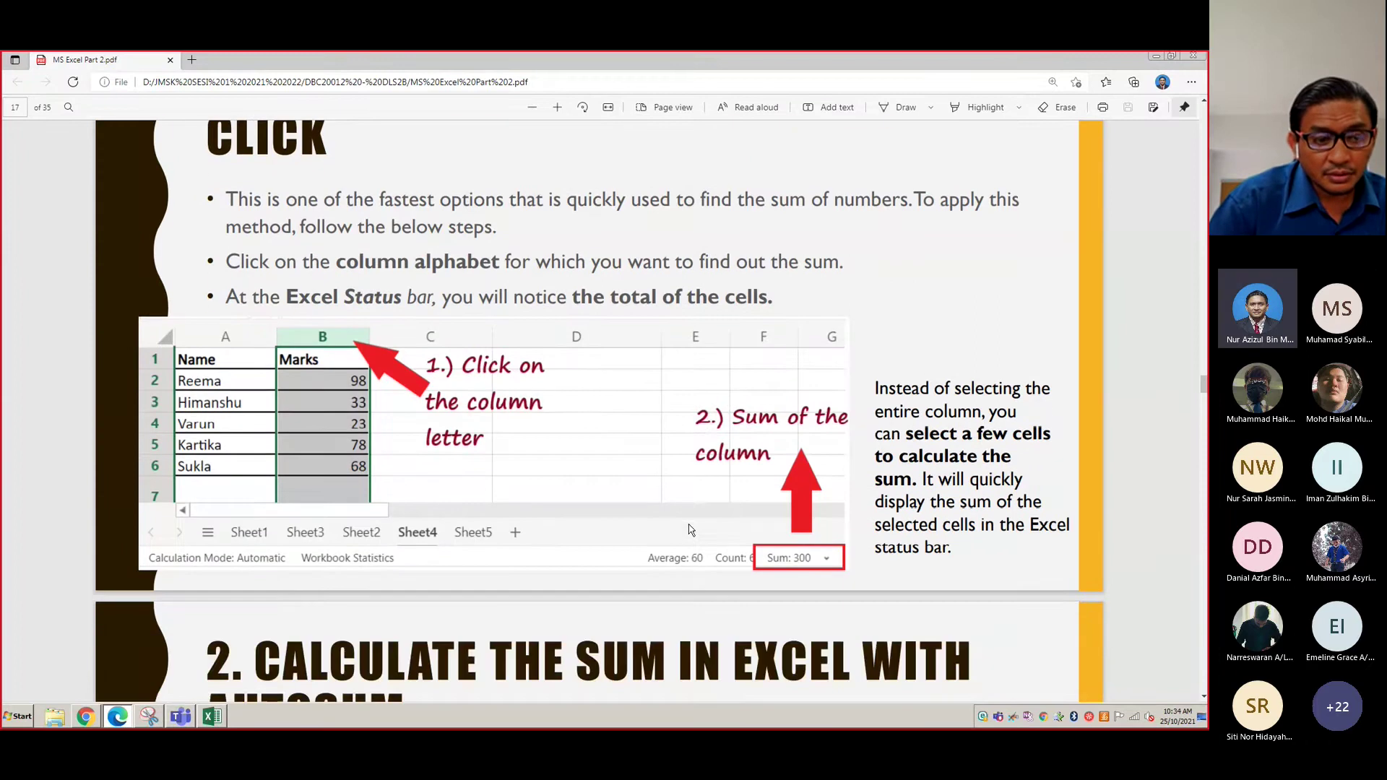
{"action": "scroll", "coordinate": [690, 530], "scroll_direction": "down", "scroll_amount": 1}
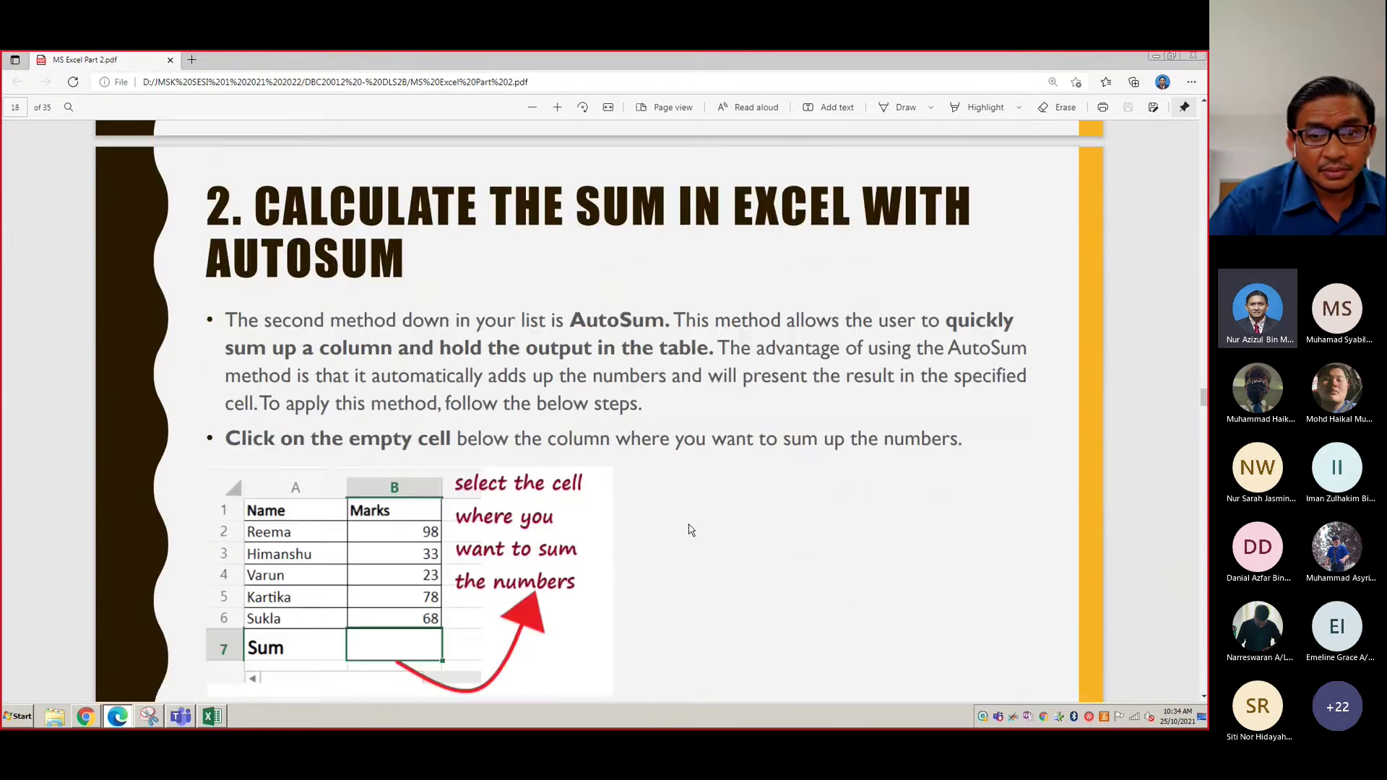
{"action": "scroll", "coordinate": [690, 530], "scroll_direction": "down", "scroll_amount": 1}
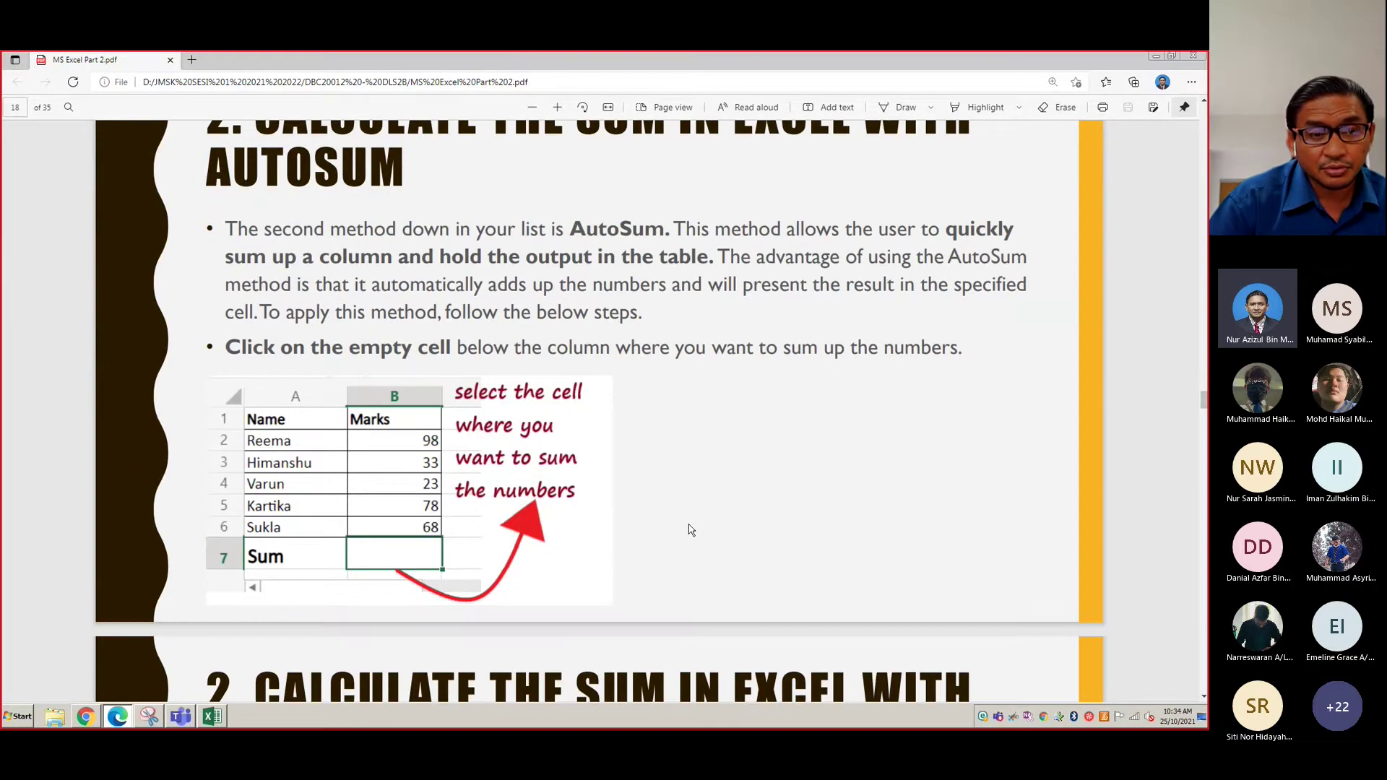
{"action": "scroll", "coordinate": [690, 529], "scroll_direction": "up", "scroll_amount": 1}
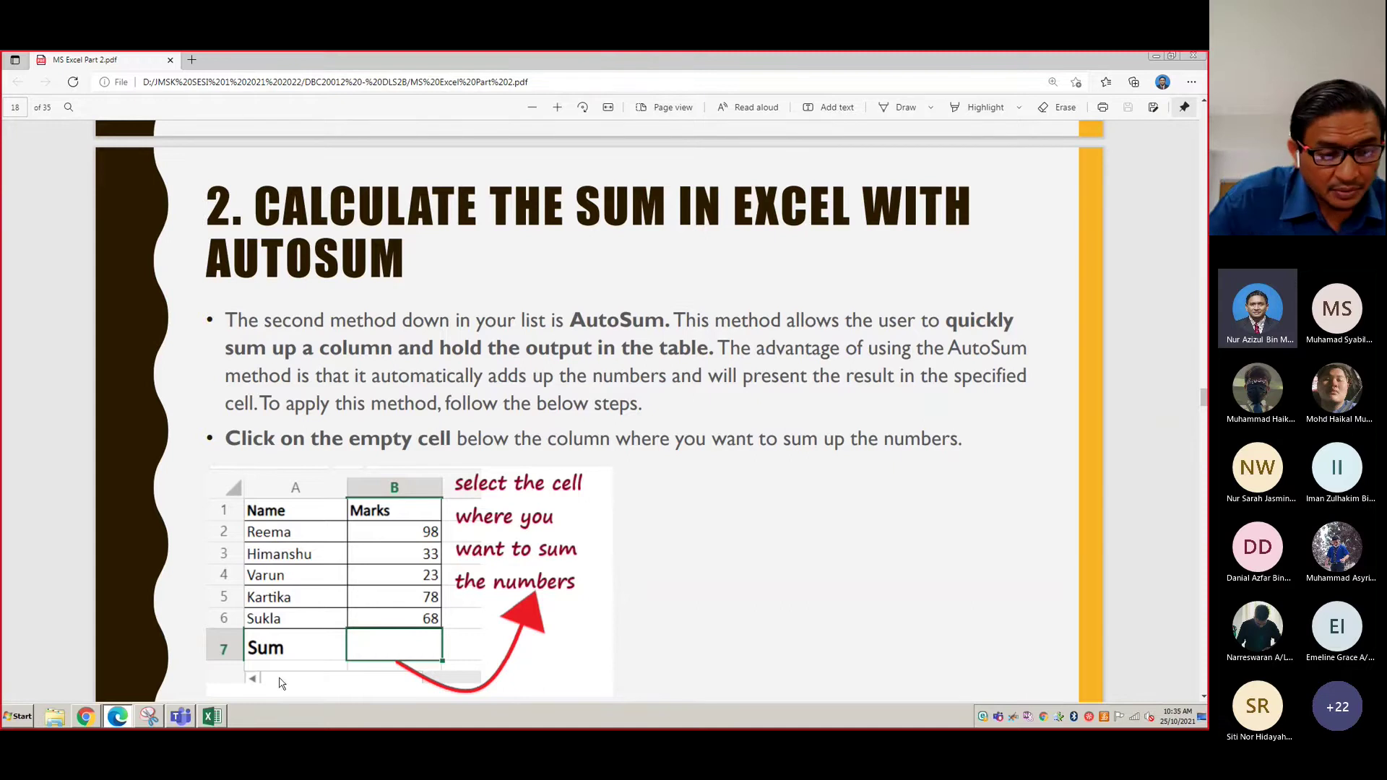
Switch back to Excel and enter the label JUMLAH in cell B9 below the names
{"action": "left_click", "coordinate": [213, 716]}
{"action": "left_click", "coordinate": [183, 492]}
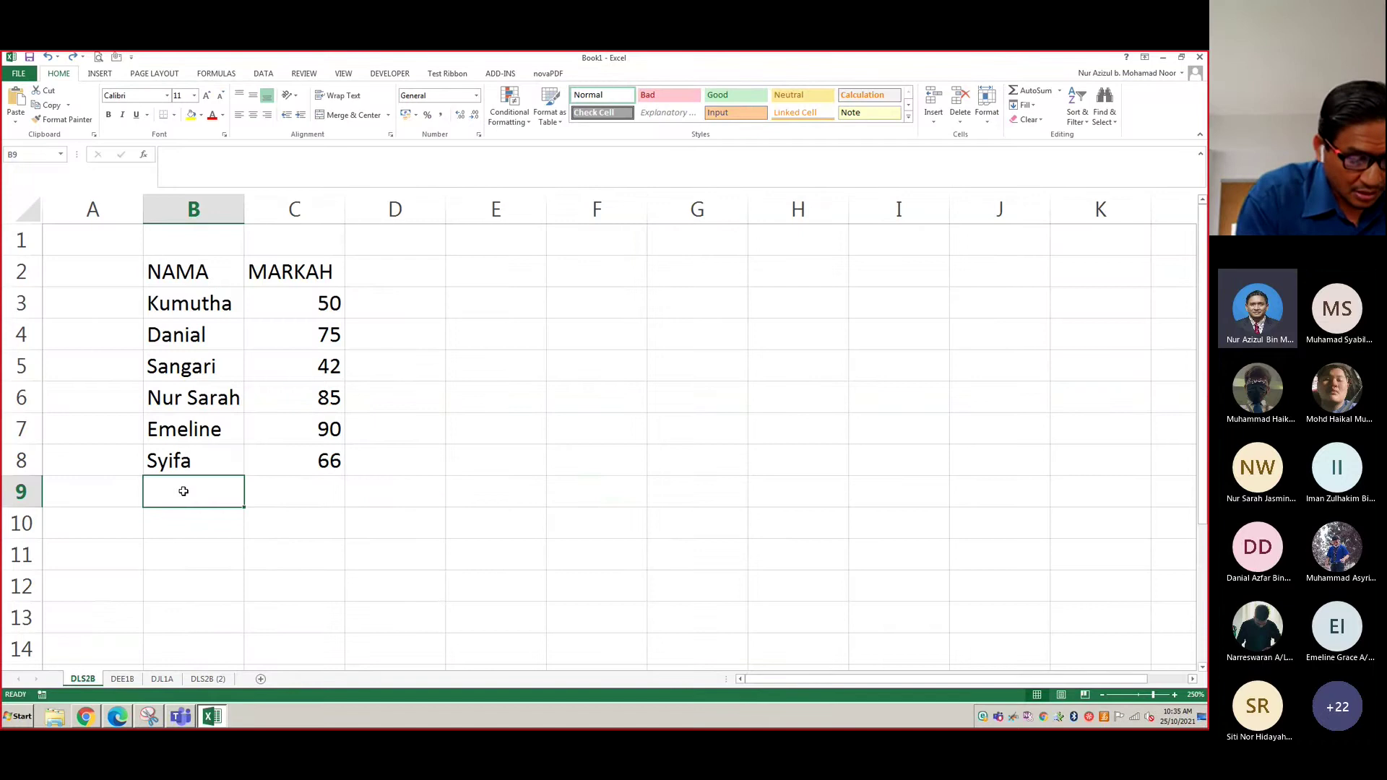
{"action": "type", "text": "JUMLAH"}
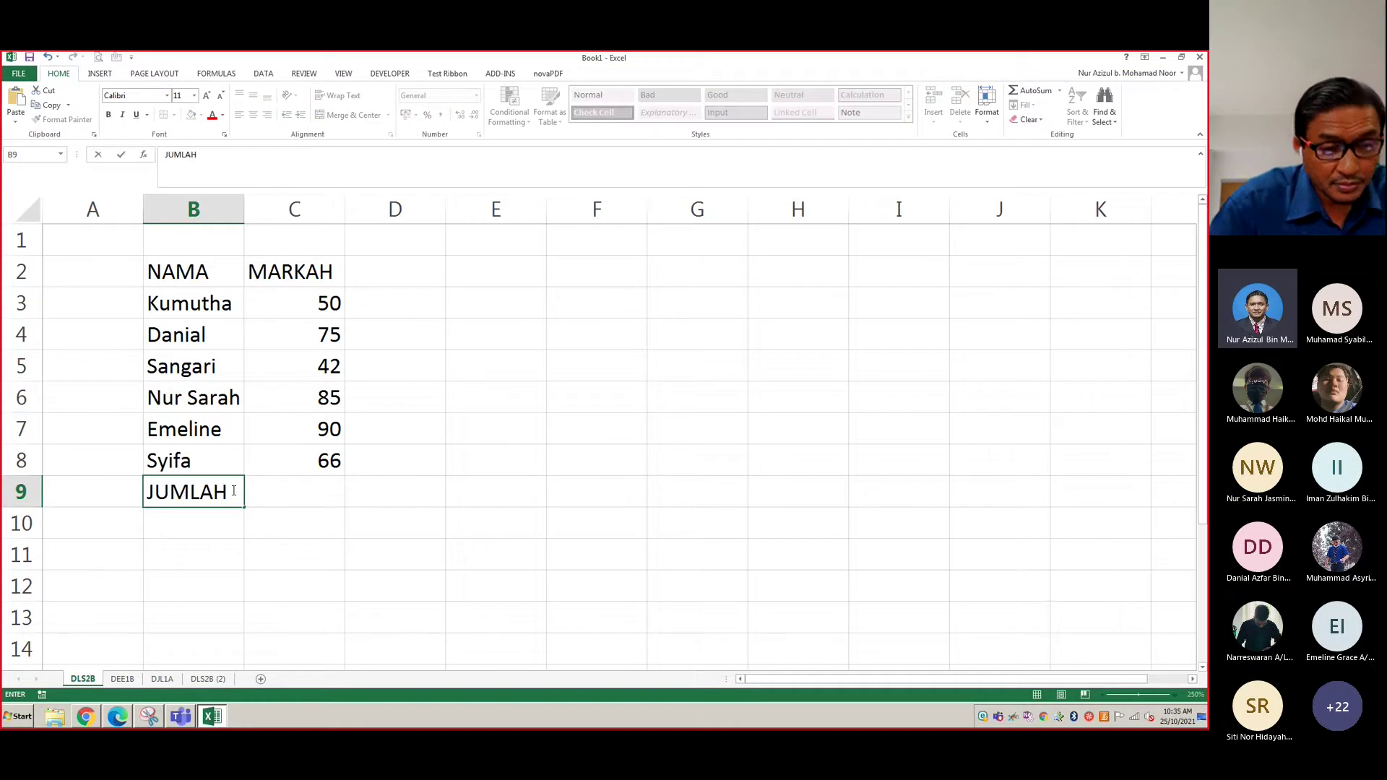
{"action": "left_click", "coordinate": [453, 550]}
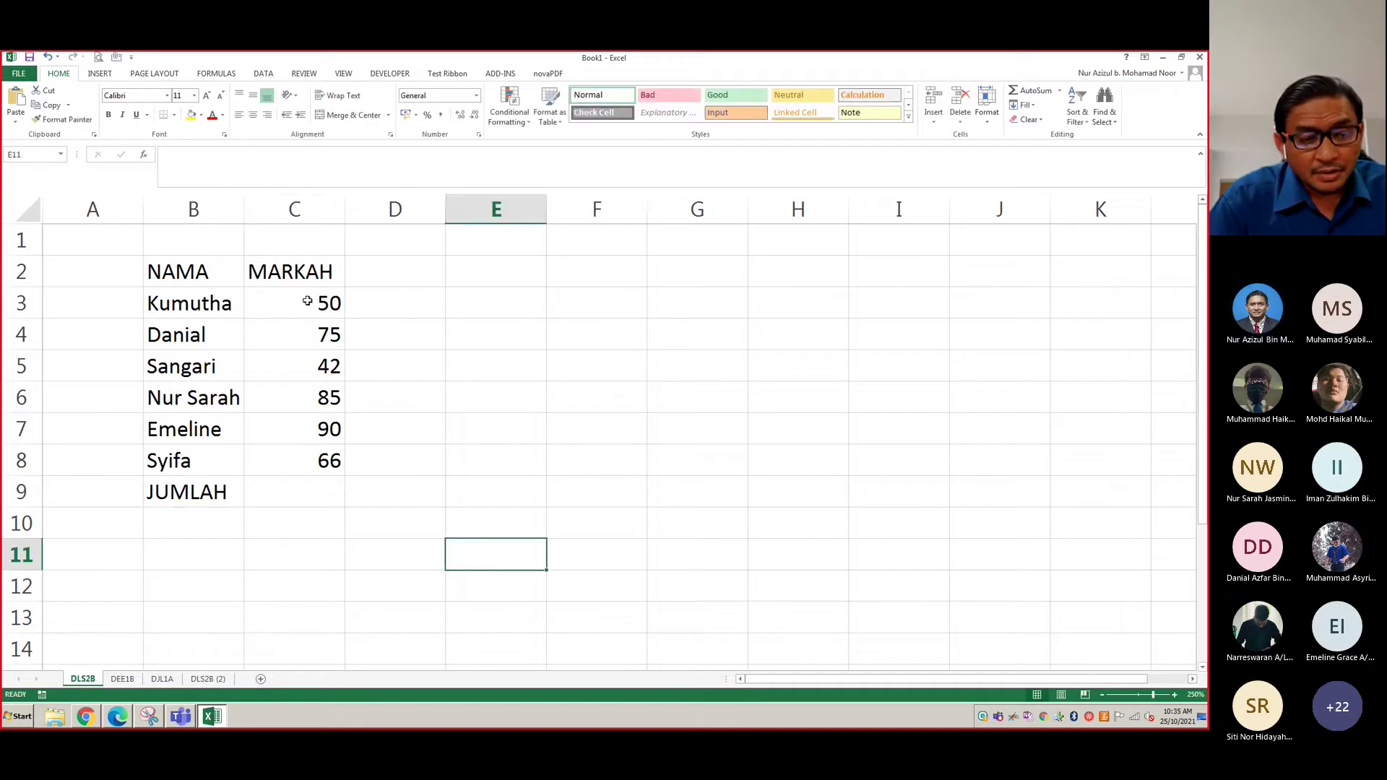
Total the marks into C9 by applying AutoSum to C3:C9, and undo that total
{"action": "left_click_drag", "start_coordinate": [307, 301], "coordinate": [309, 488]}
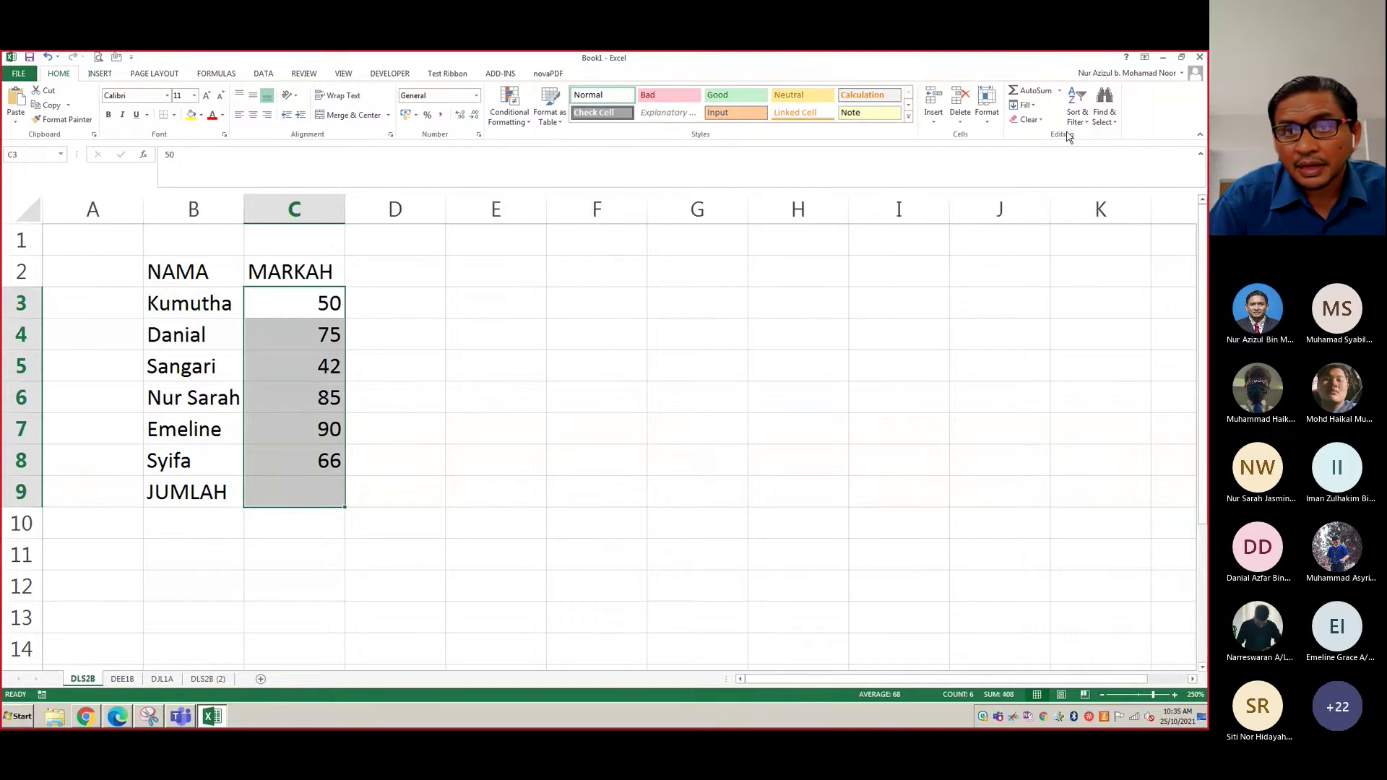
{"action": "left_click", "coordinate": [1040, 91]}
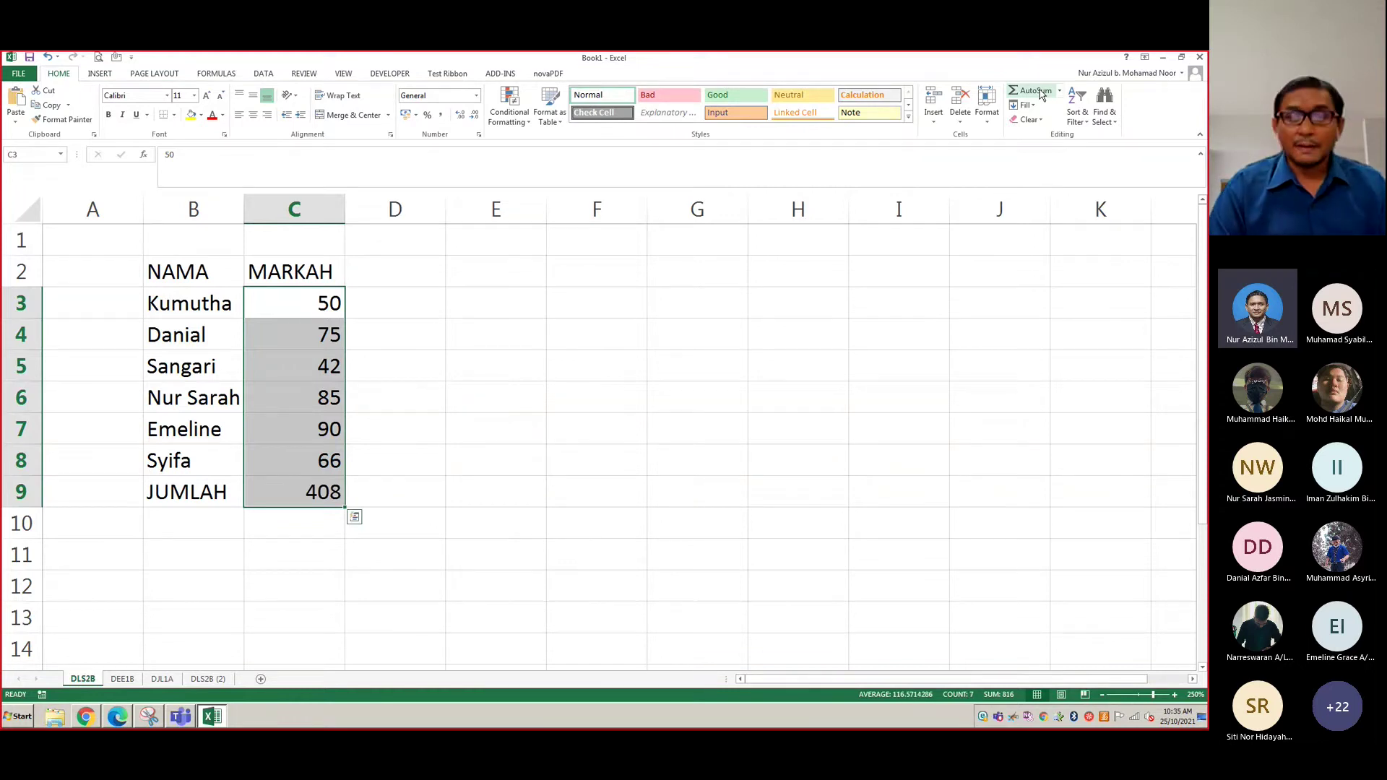
{"action": "left_click", "coordinate": [853, 436]}
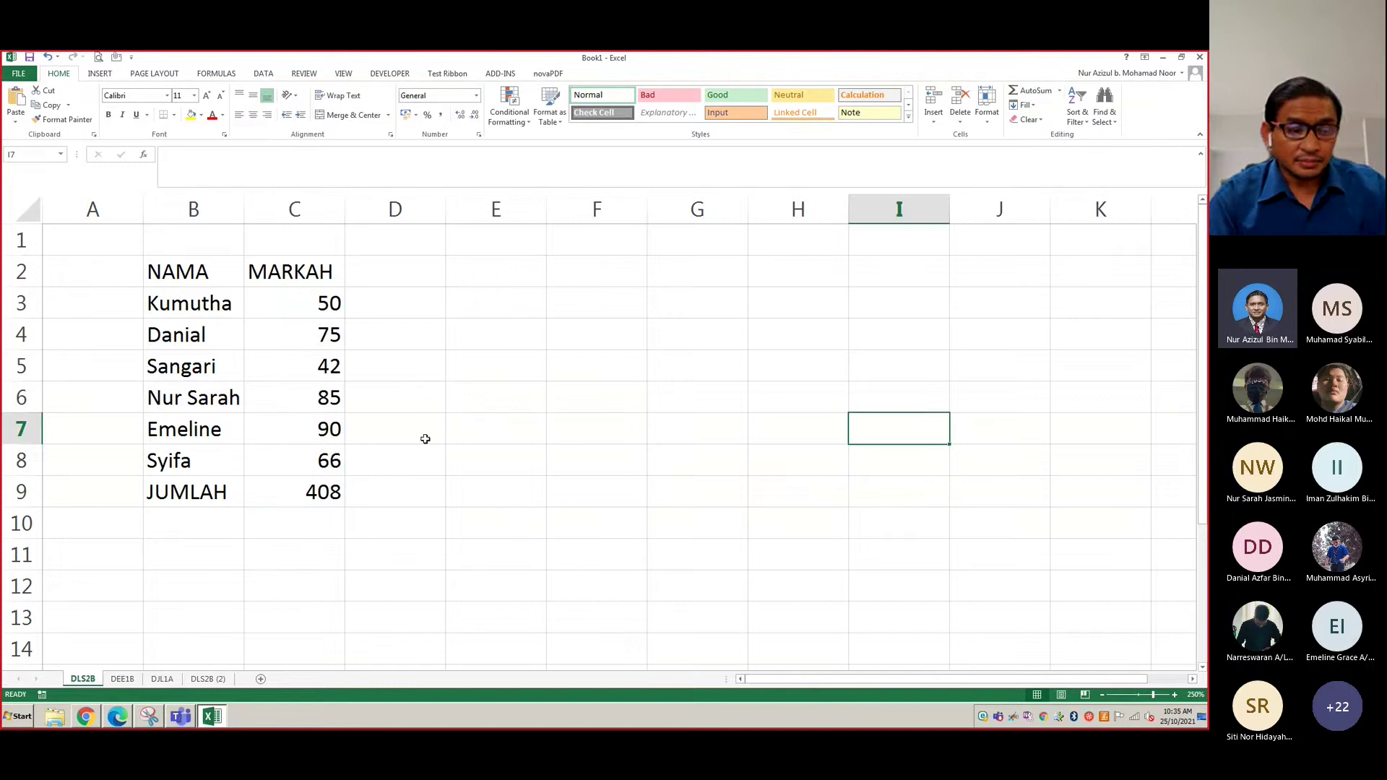
{"action": "key", "text": "ctrl+z"}
Apply AutoSum to the range C3:C9 to put the marks total beside JUMLAH in C9
{"action": "left_click", "coordinate": [557, 490]}
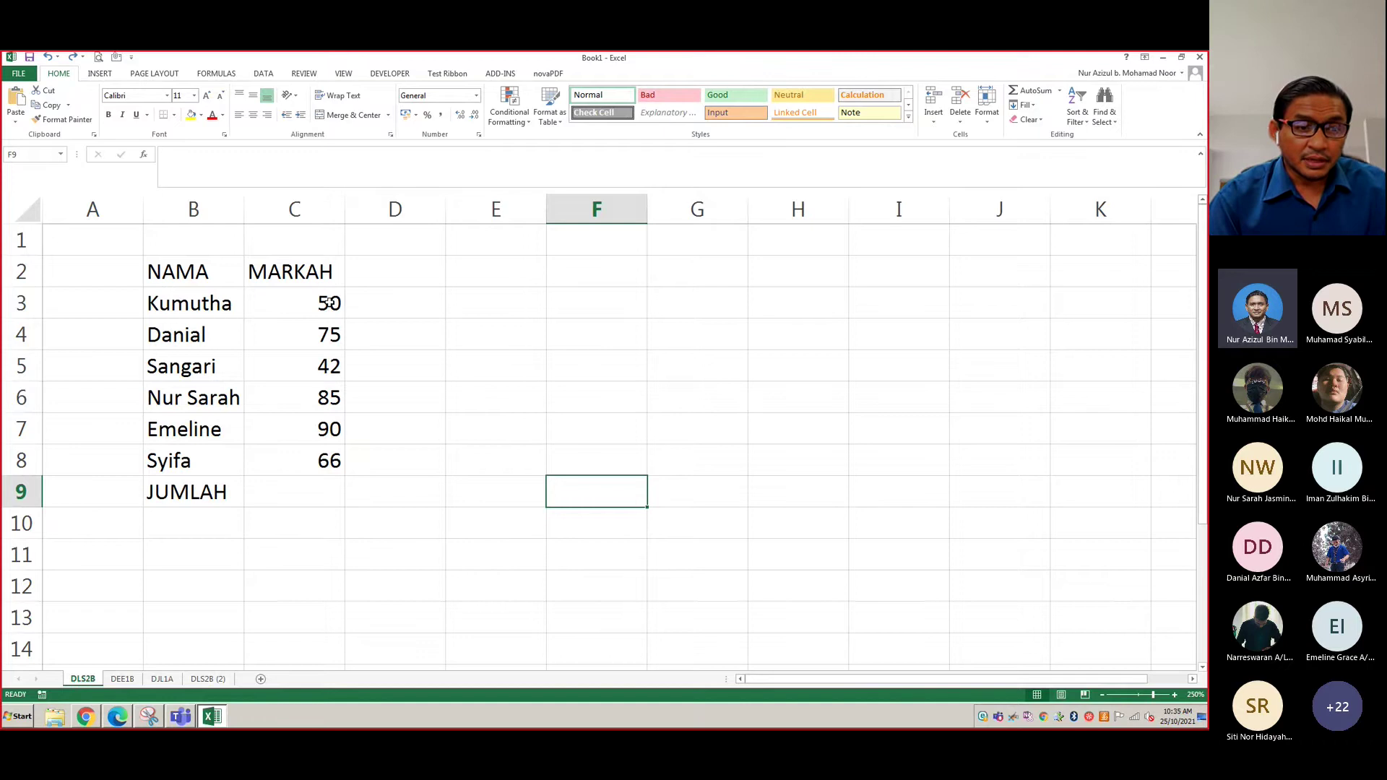
{"action": "left_click_drag", "start_coordinate": [328, 303], "coordinate": [325, 486]}
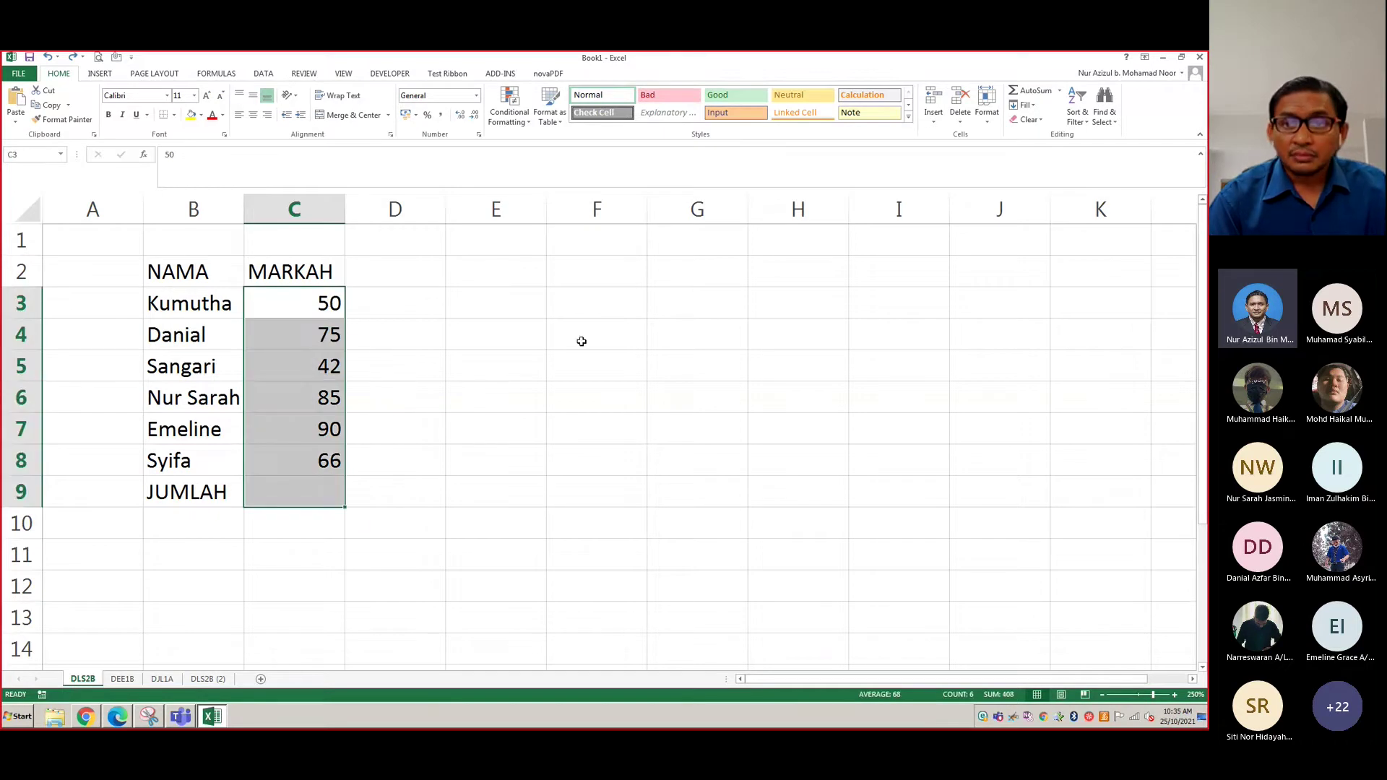
{"action": "left_click", "coordinate": [1033, 95]}
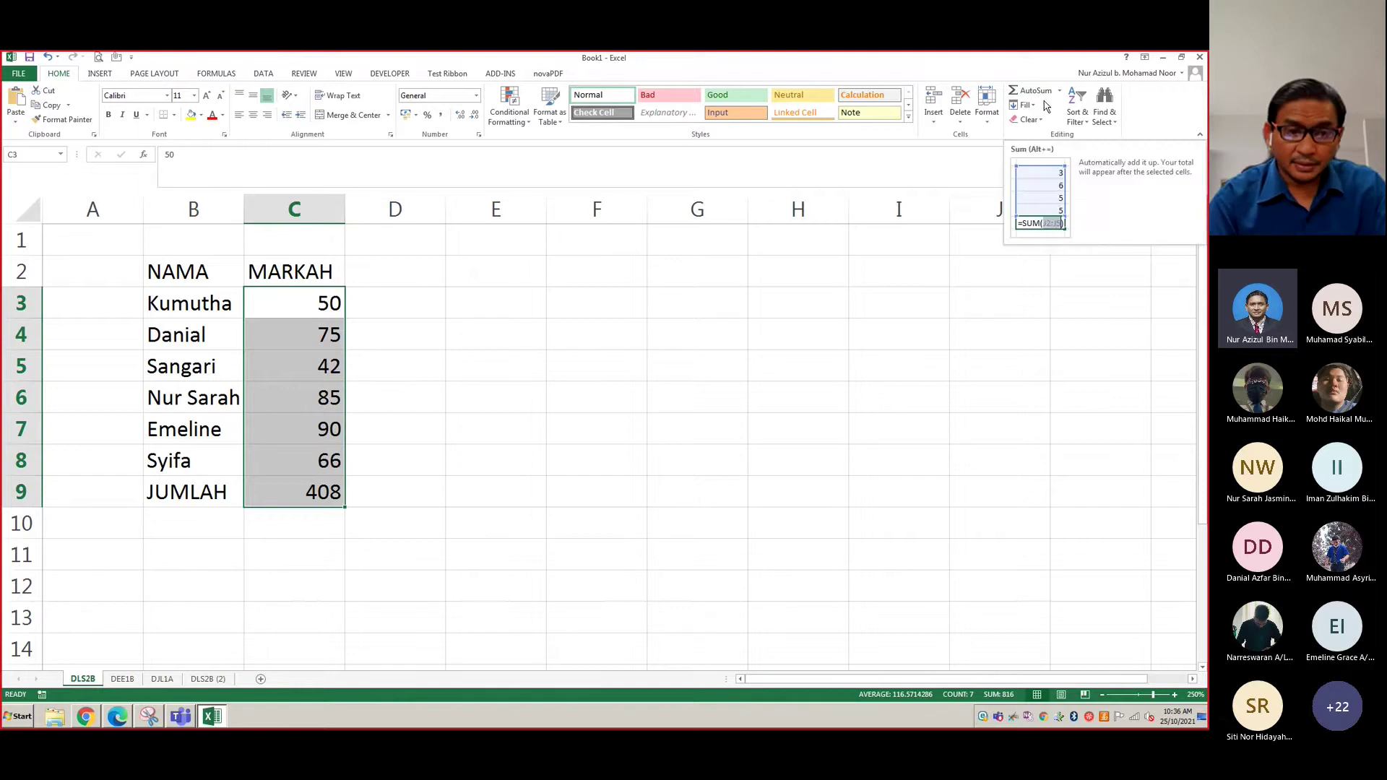
Switch to the PDF slides in Edge and read the continued AutoSum slide on picking the range and confirming the SUM function
{"action": "key", "text": "alt+Tab"}
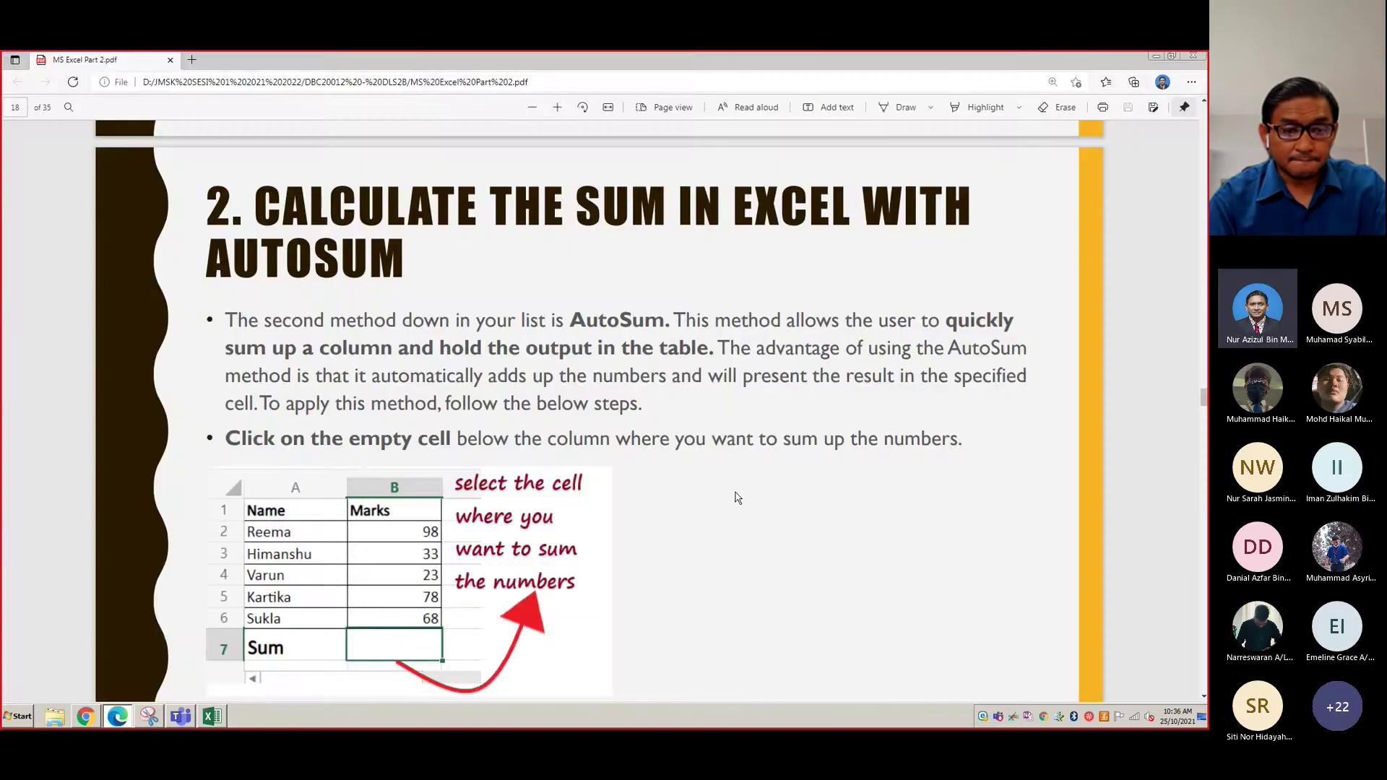
{"action": "scroll", "coordinate": [676, 488], "scroll_direction": "down", "scroll_amount": 1}
{"action": "scroll", "coordinate": [677, 489], "scroll_direction": "down", "scroll_amount": 2}
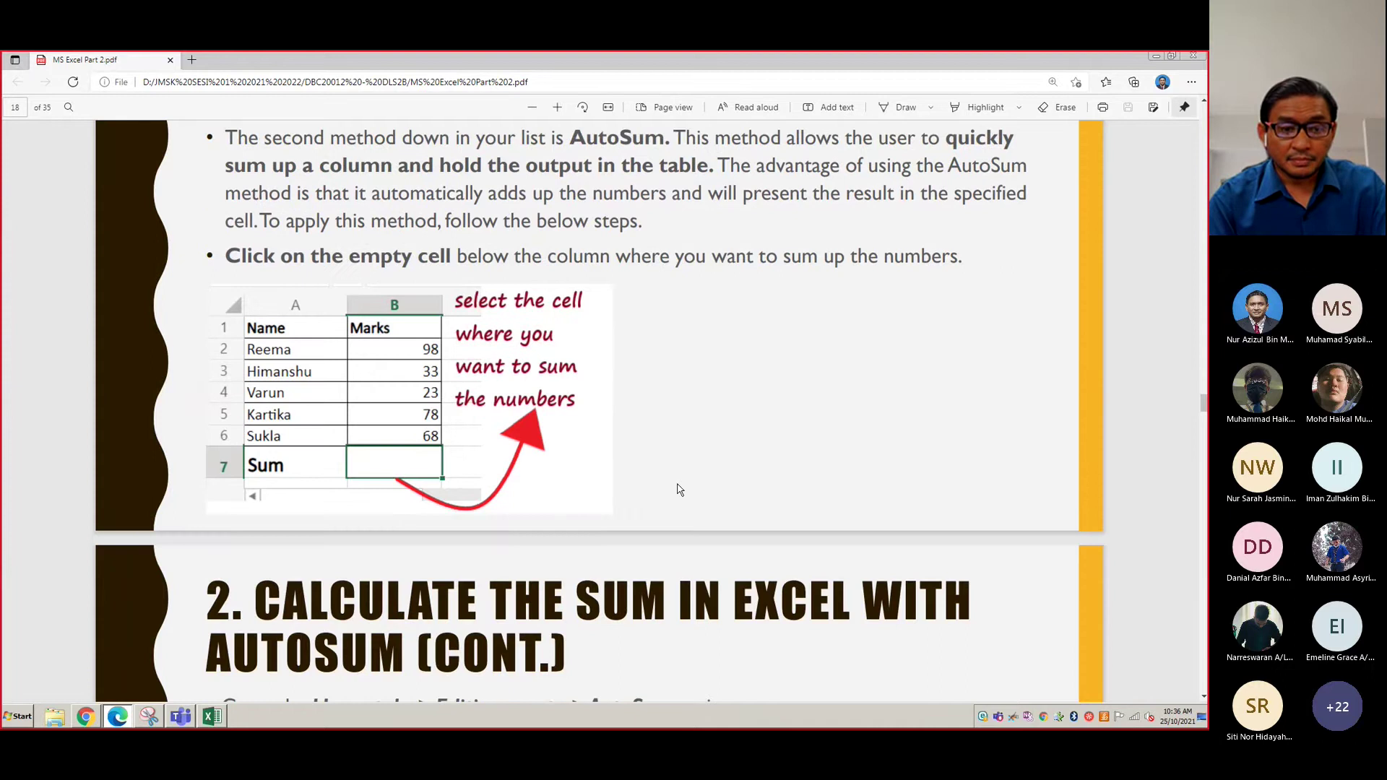
{"action": "scroll", "coordinate": [678, 489], "scroll_direction": "down", "scroll_amount": 5}
{"action": "scroll", "coordinate": [677, 489], "scroll_direction": "down", "scroll_amount": 2}
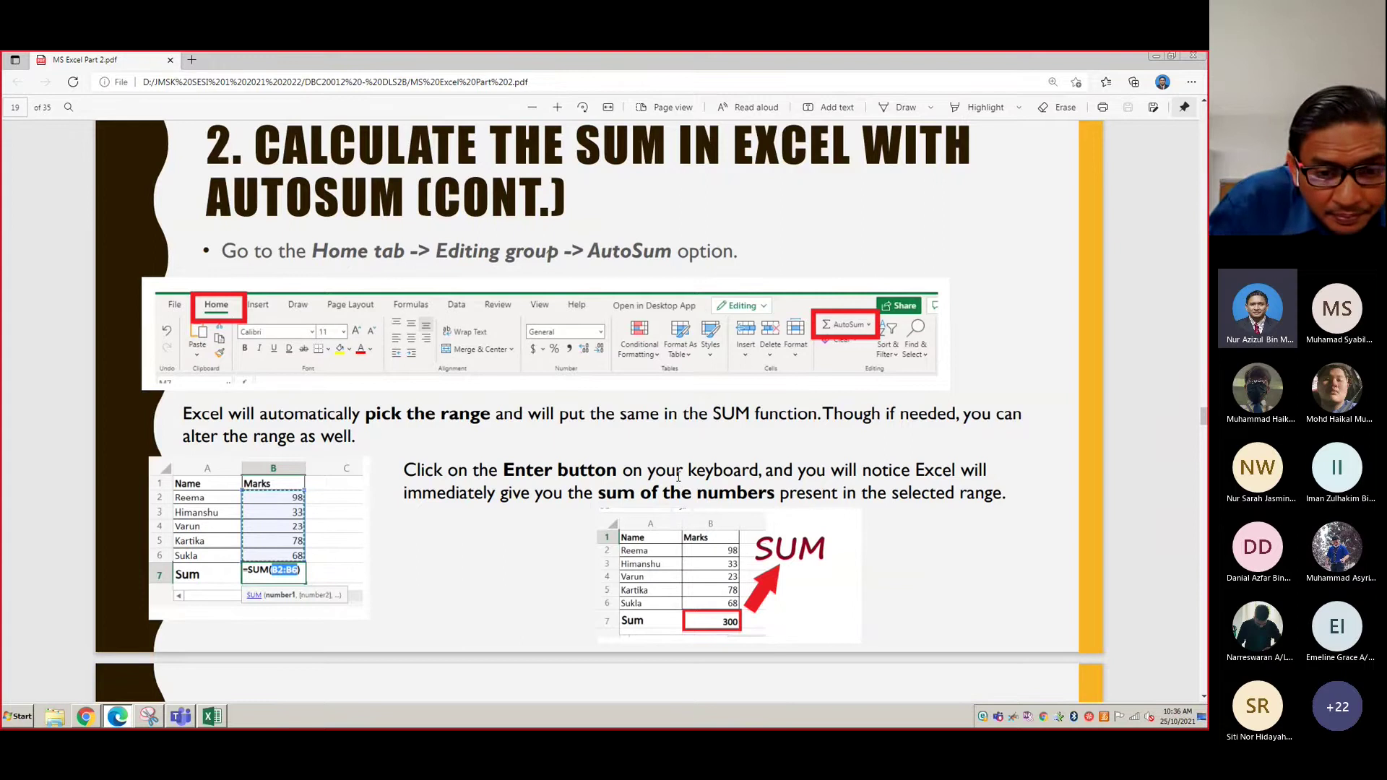
Read the PDF slides on adding with the SUM function and on finding the sum of only visible cells by filtering
{"action": "scroll", "coordinate": [678, 477], "scroll_direction": "up", "scroll_amount": 4}
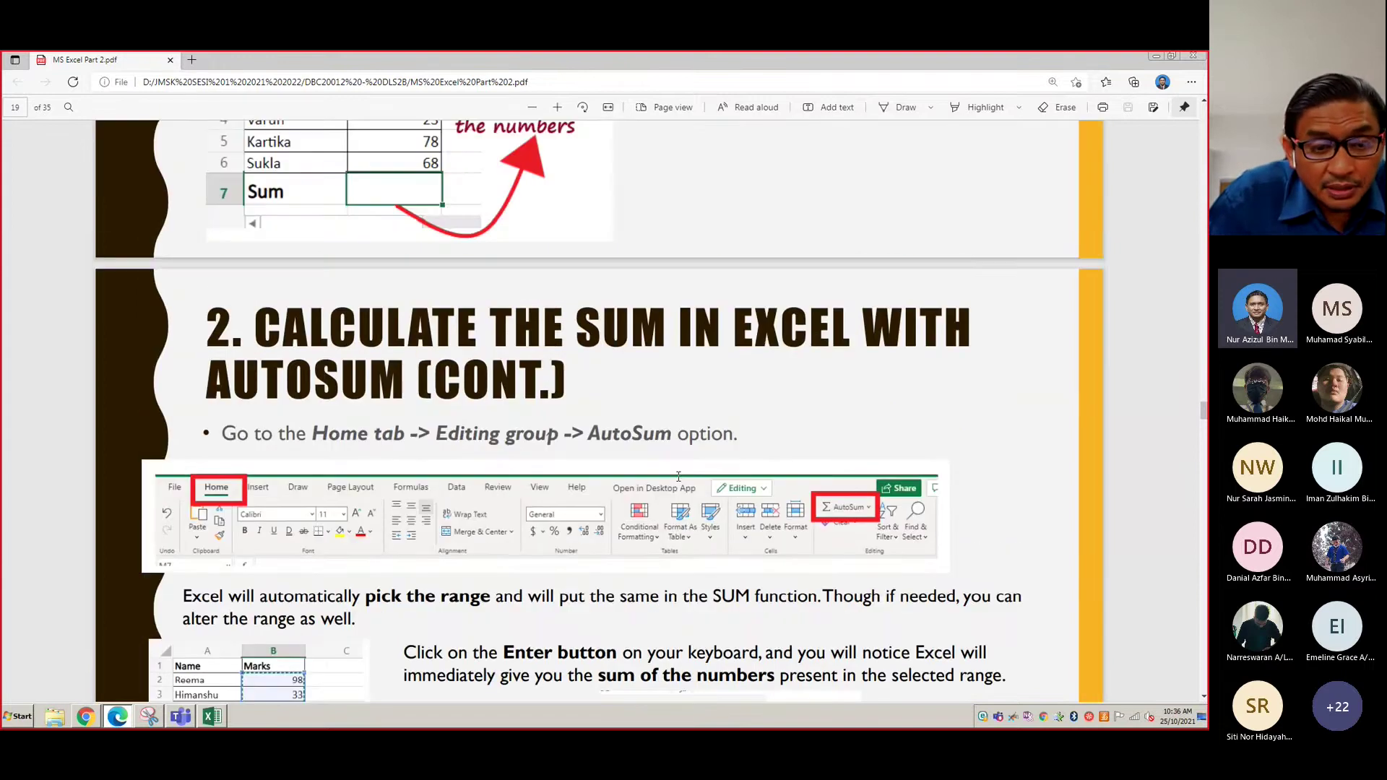
{"action": "scroll", "coordinate": [677, 476], "scroll_direction": "down", "scroll_amount": 6}
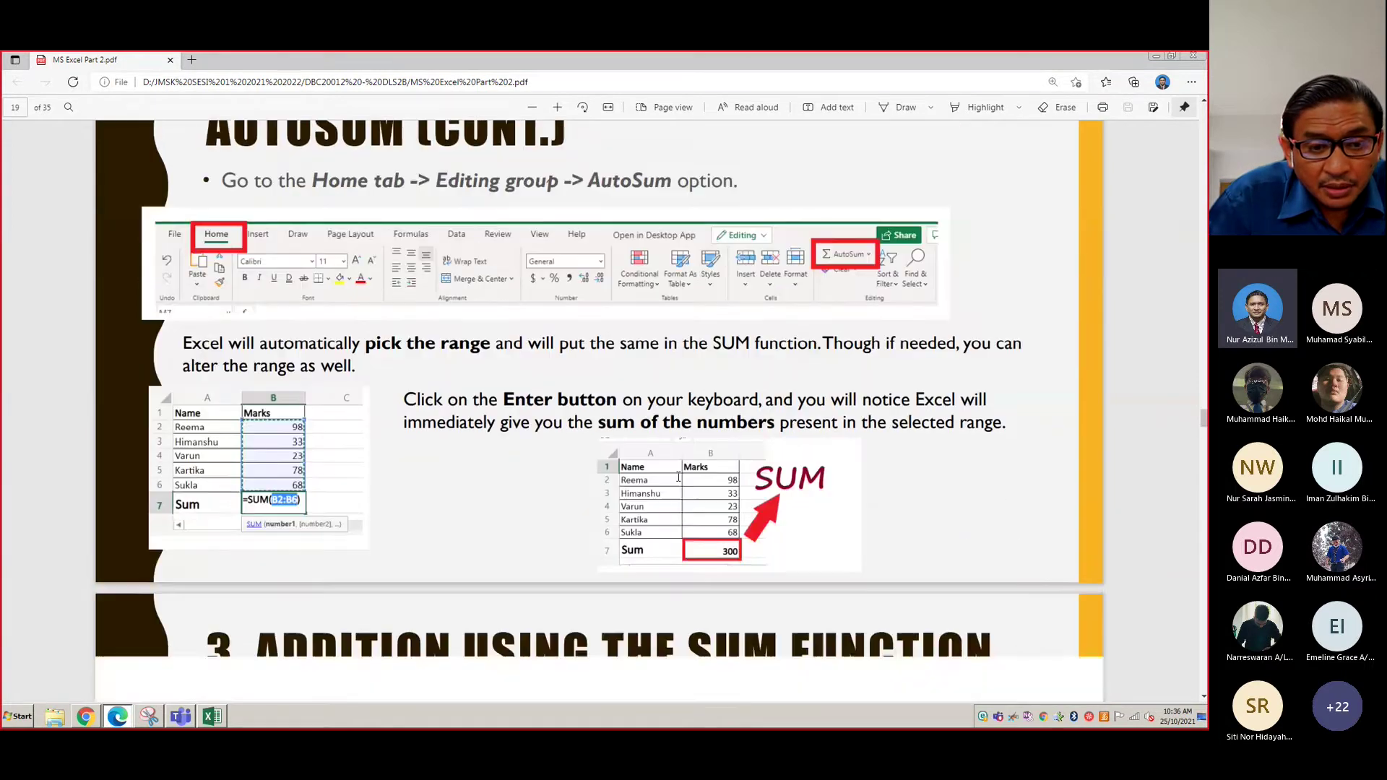
{"action": "scroll", "coordinate": [677, 476], "scroll_direction": "down", "scroll_amount": 2}
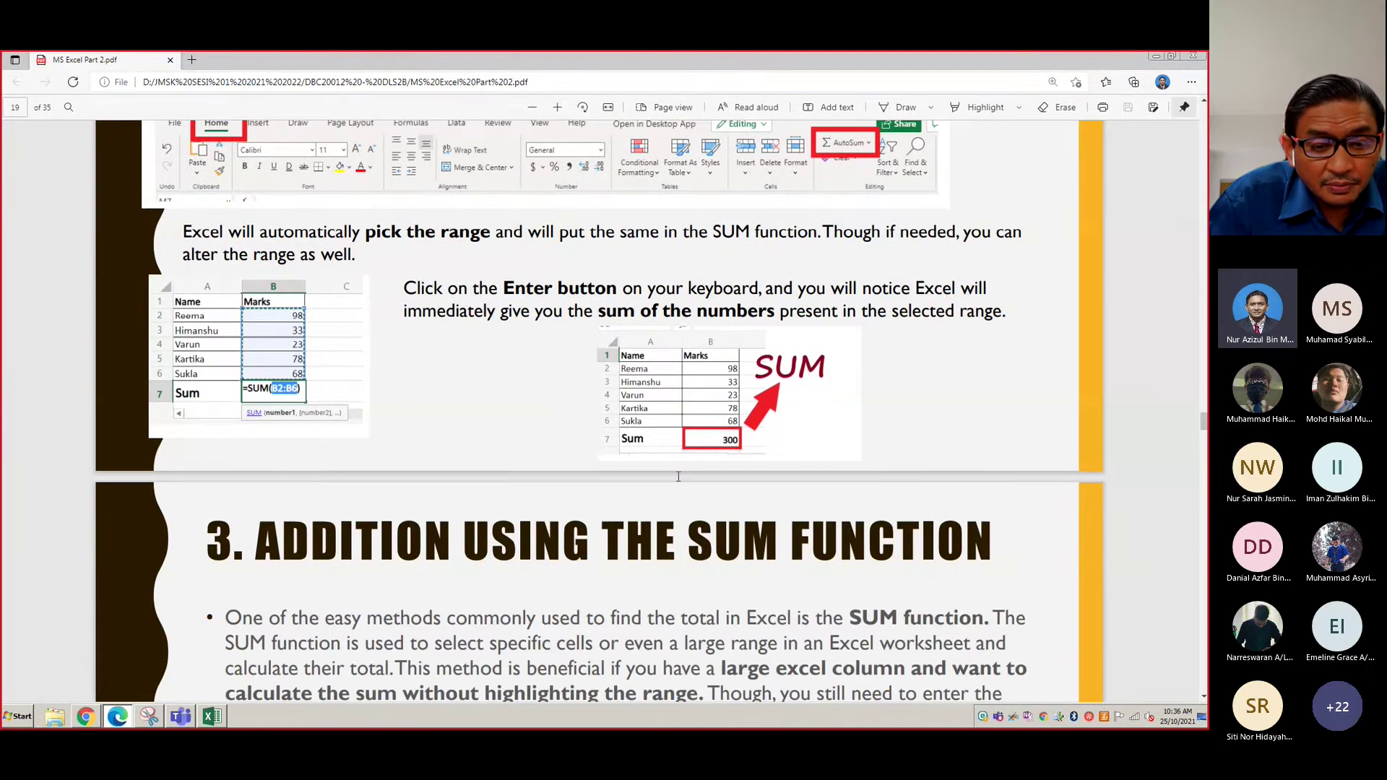
{"action": "scroll", "coordinate": [678, 477], "scroll_direction": "down", "scroll_amount": 6}
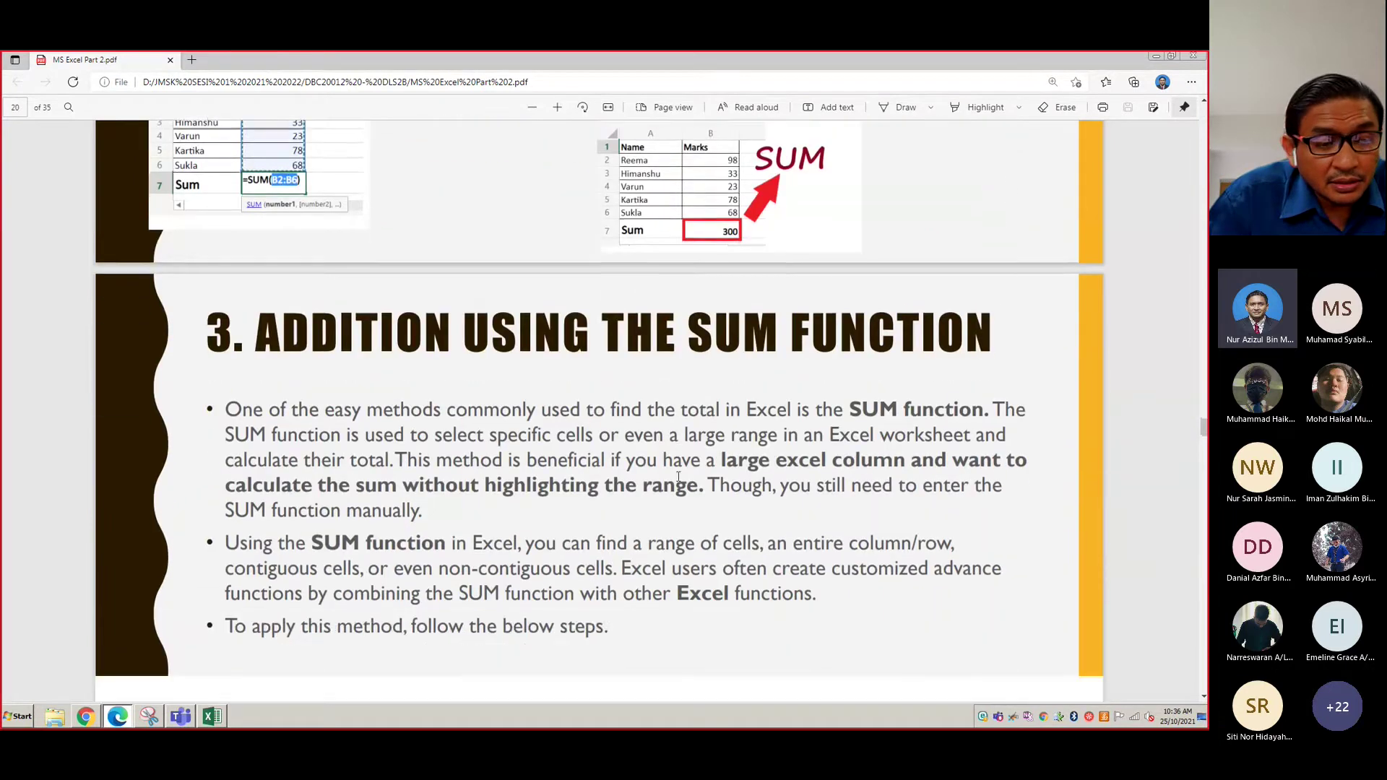
{"action": "scroll", "coordinate": [677, 476], "scroll_direction": "down", "scroll_amount": 2}
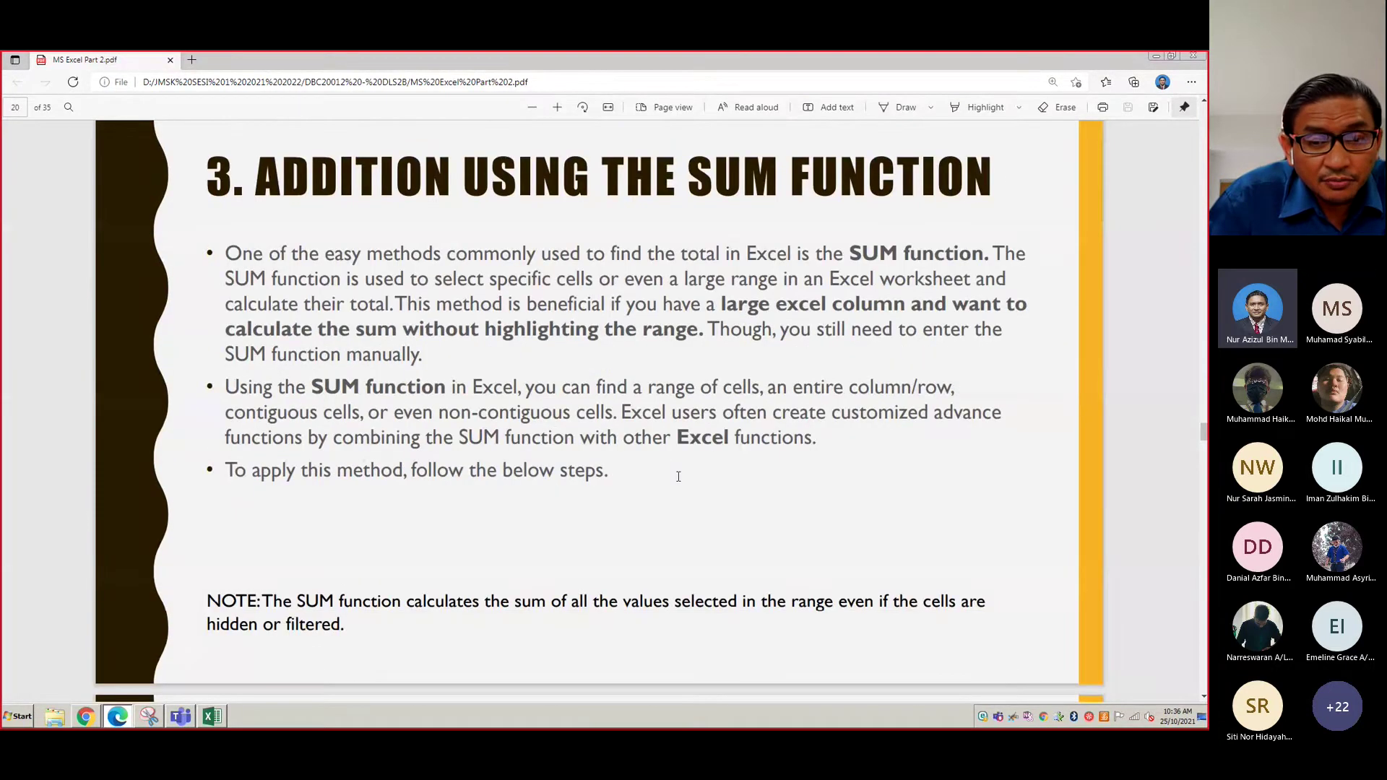
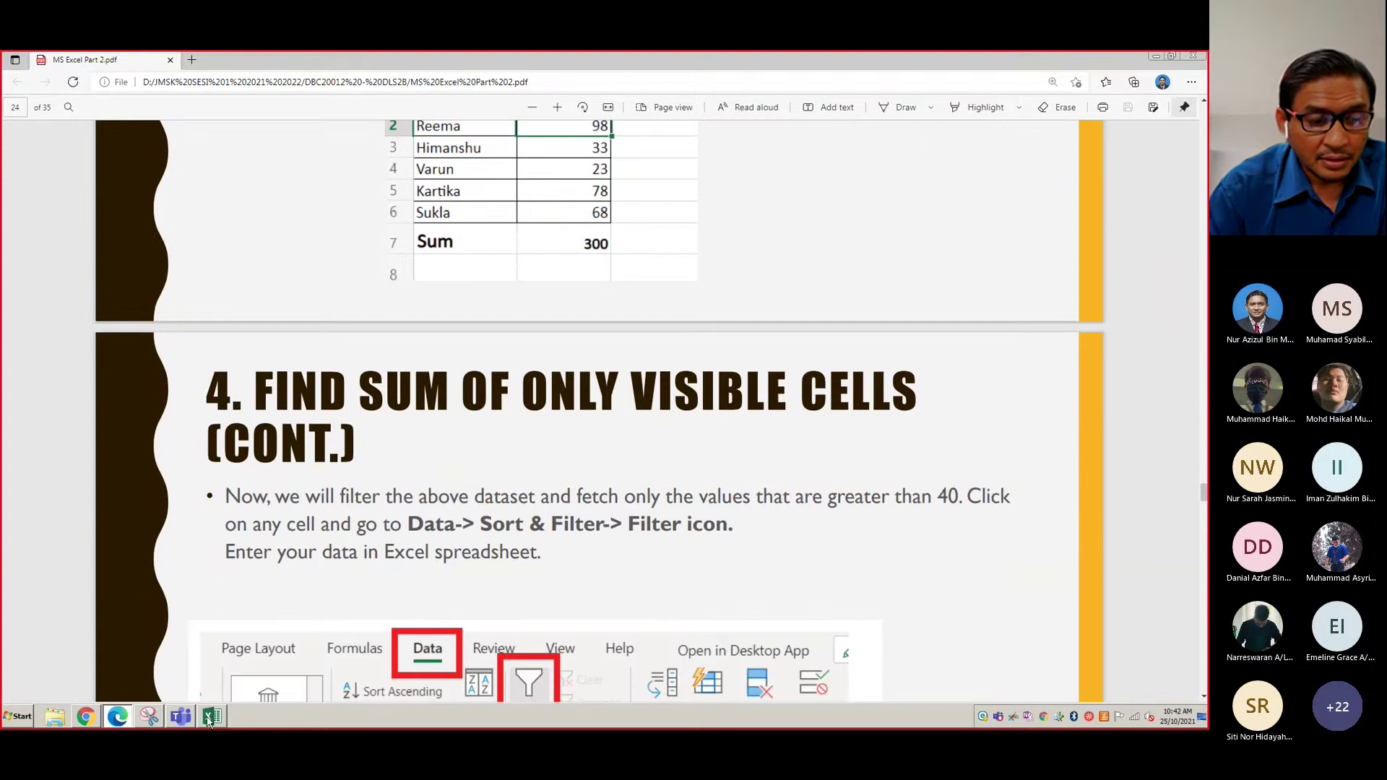
{"action": "scroll", "coordinate": [447, 619], "scroll_direction": "up", "scroll_amount": 4}
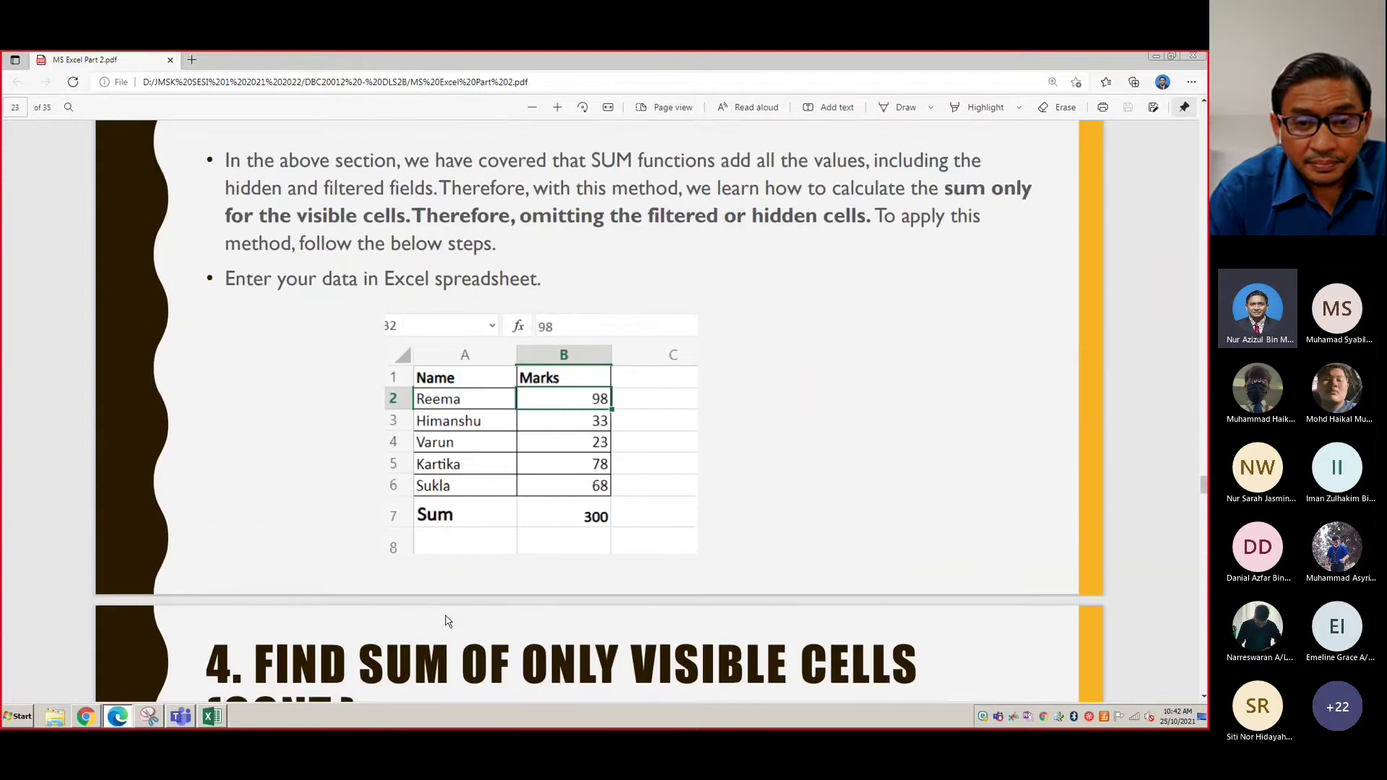
{"action": "scroll", "coordinate": [447, 620], "scroll_direction": "down", "scroll_amount": 7}
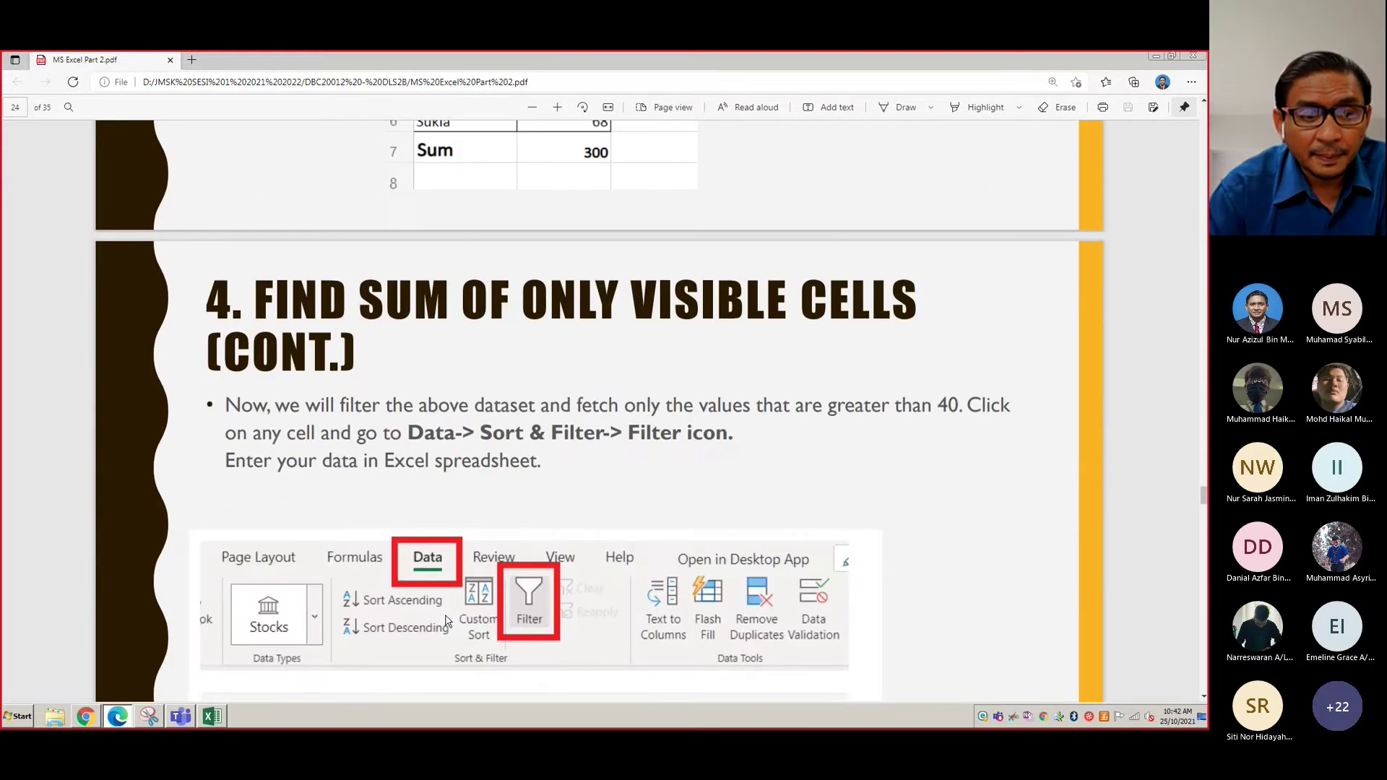
Switch to Excel and clear the JUMLAH label in B9 and its total in C9
{"action": "left_click", "coordinate": [217, 719]}
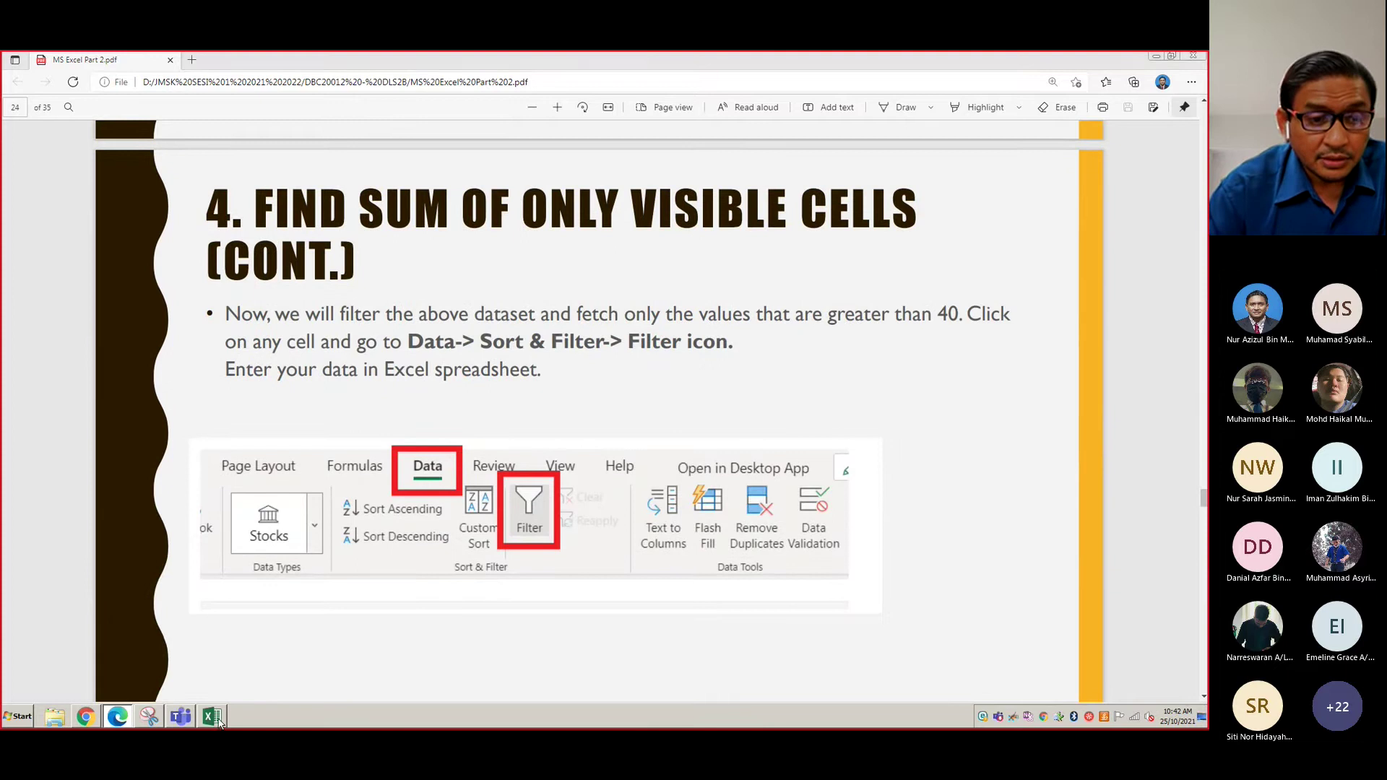
{"action": "left_click", "coordinate": [450, 521]}
{"action": "left_click", "coordinate": [312, 492]}
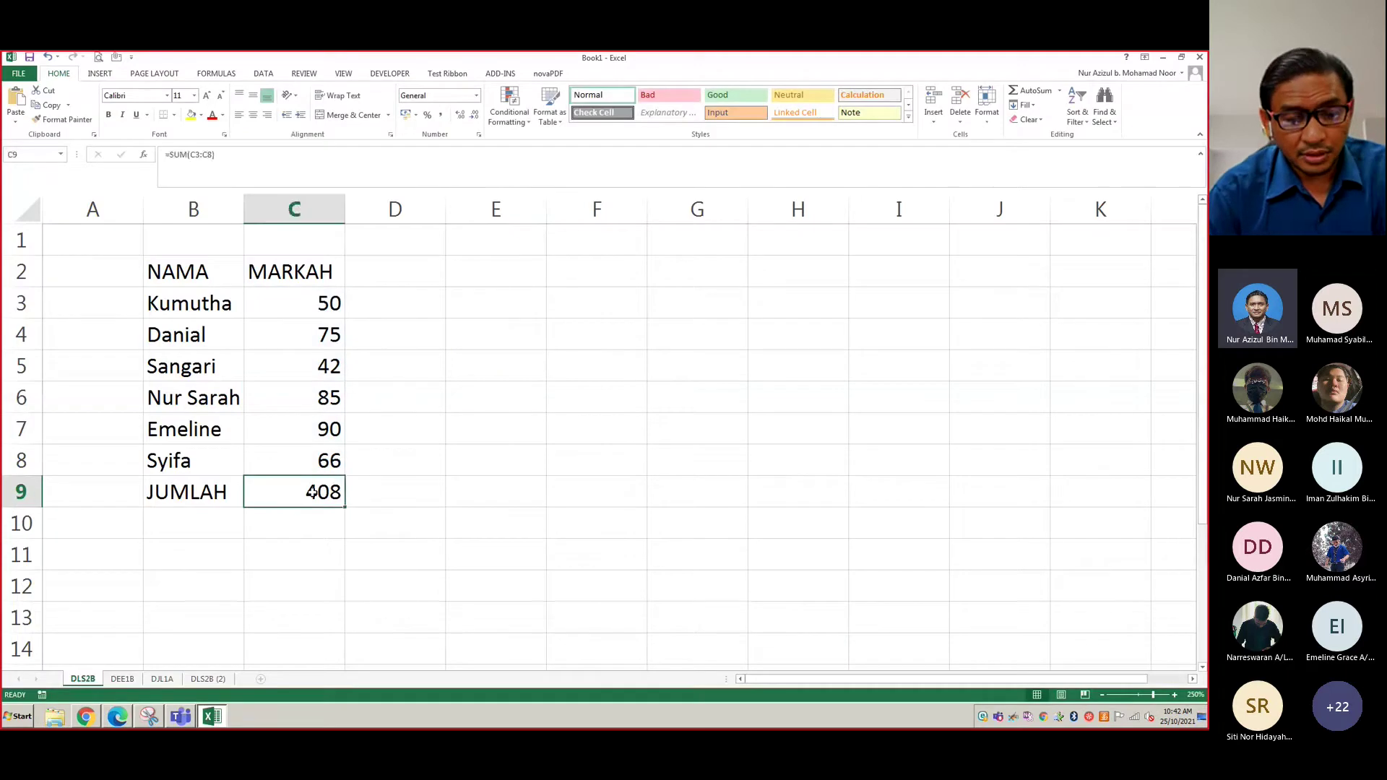
{"action": "key", "text": "Delete"}
{"action": "left_click", "coordinate": [233, 494]}
{"action": "key", "text": "Delete"}
{"action": "left_click", "coordinate": [423, 503]}
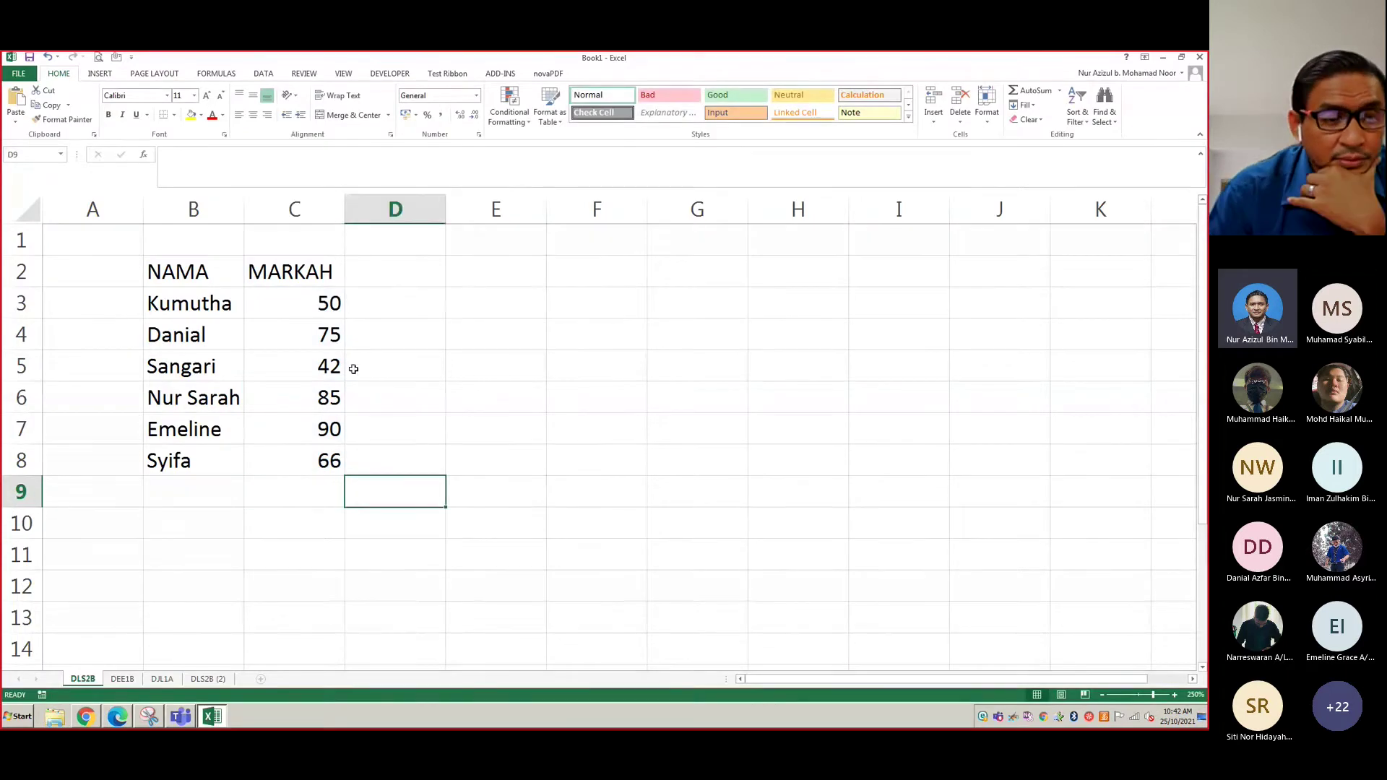
Turn on the filter for the table from the MARKAH header in C2, and remove it again
{"action": "left_click", "coordinate": [297, 267]}
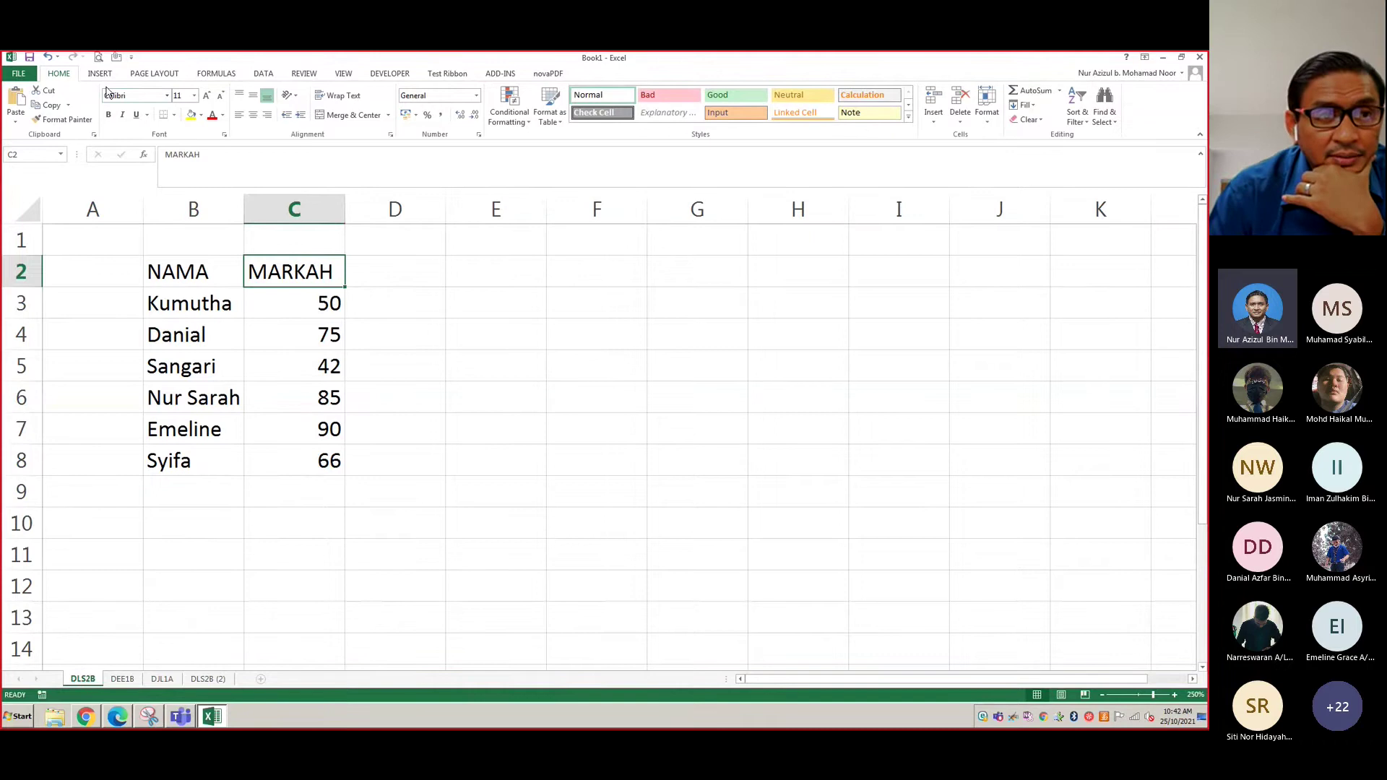
{"action": "left_click", "coordinate": [264, 73]}
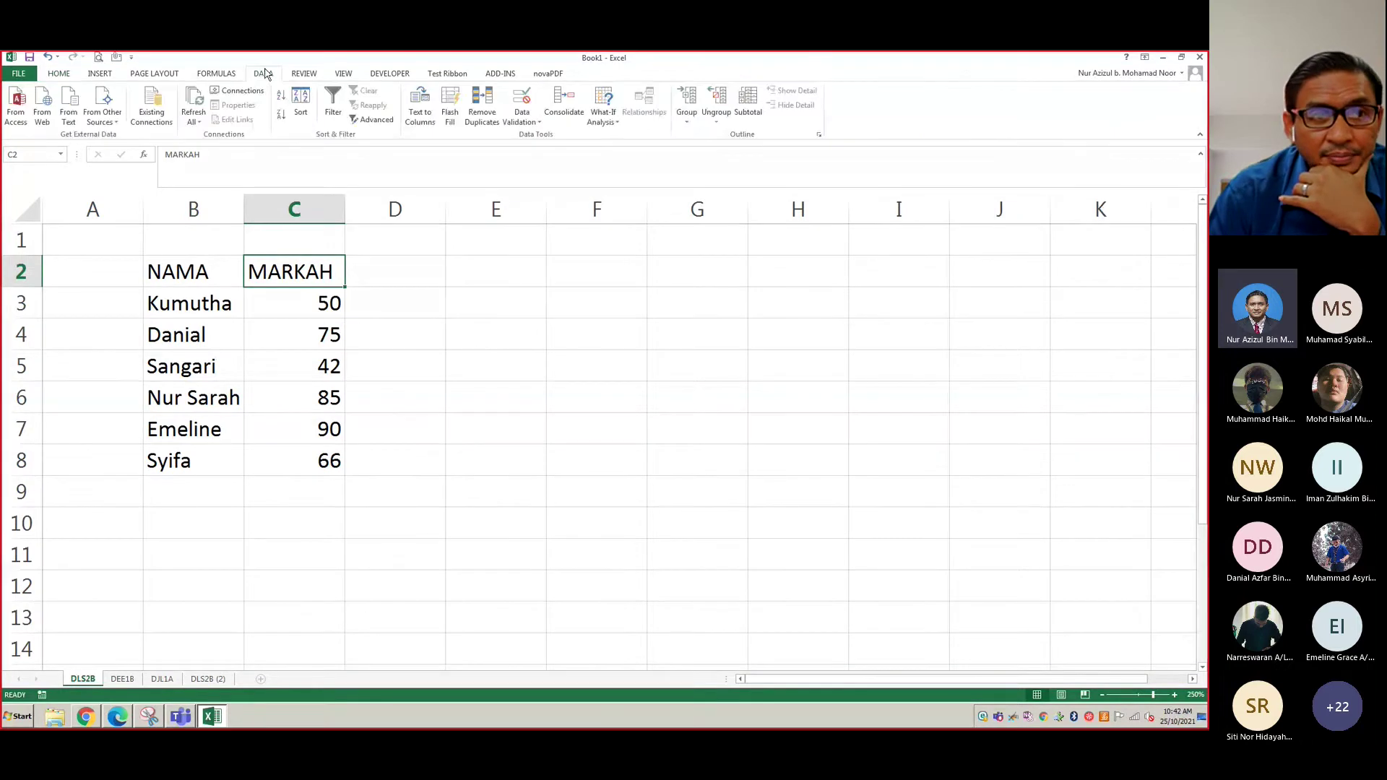
{"action": "left_click", "coordinate": [333, 105]}
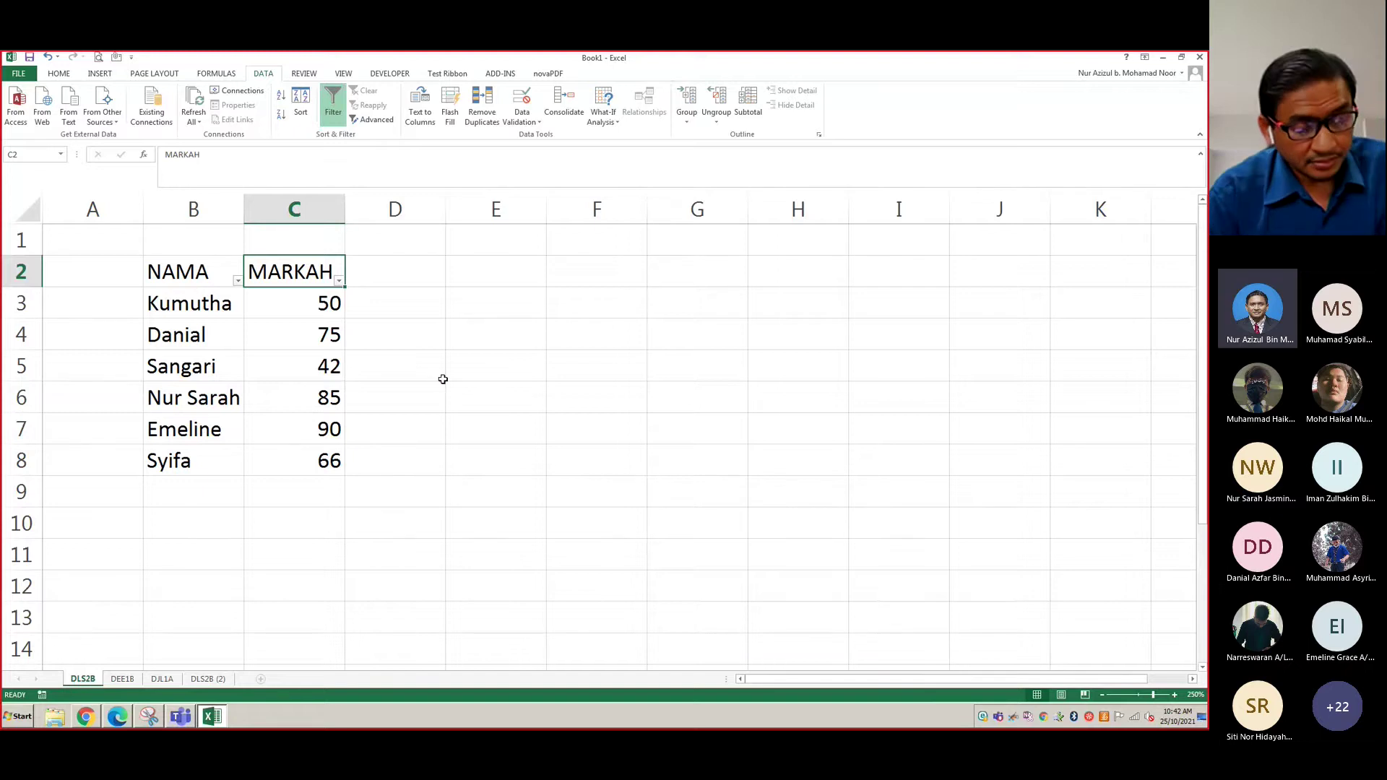
{"action": "key", "text": "ctrl+shift+l"}
{"action": "left_click", "coordinate": [473, 369]}
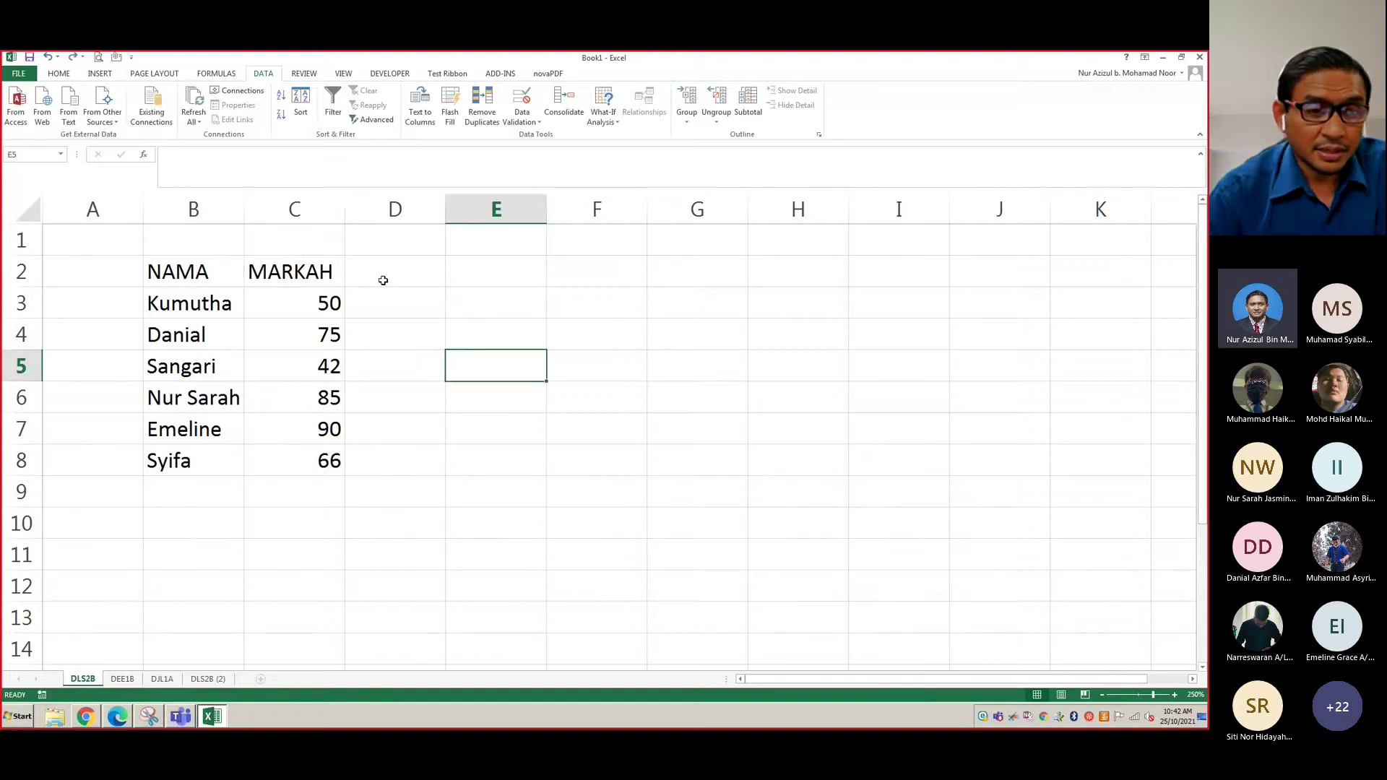
Enable filtering on the NAMA and MARKAH headers and look over the number filter options for MARKAH without applying any
{"action": "left_click", "coordinate": [326, 271]}
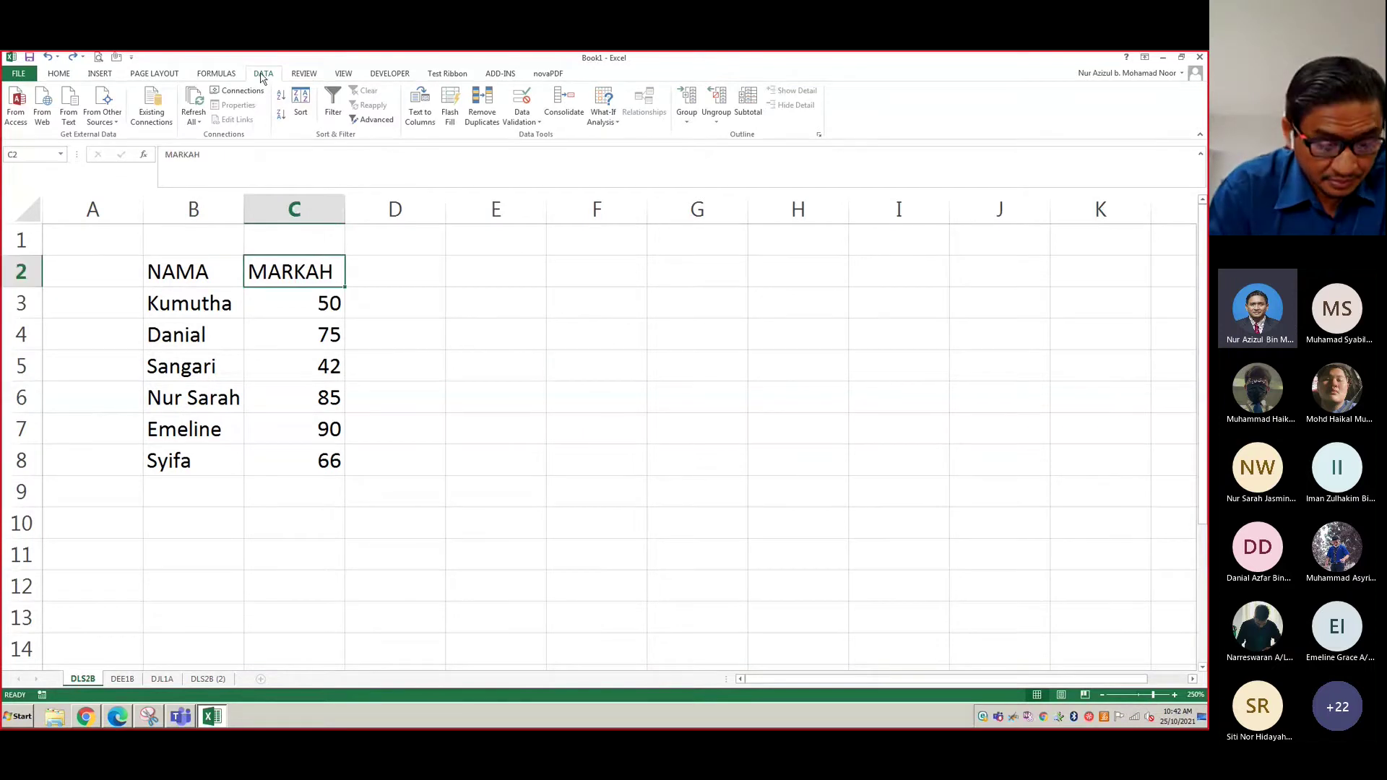
{"action": "left_click", "coordinate": [331, 101]}
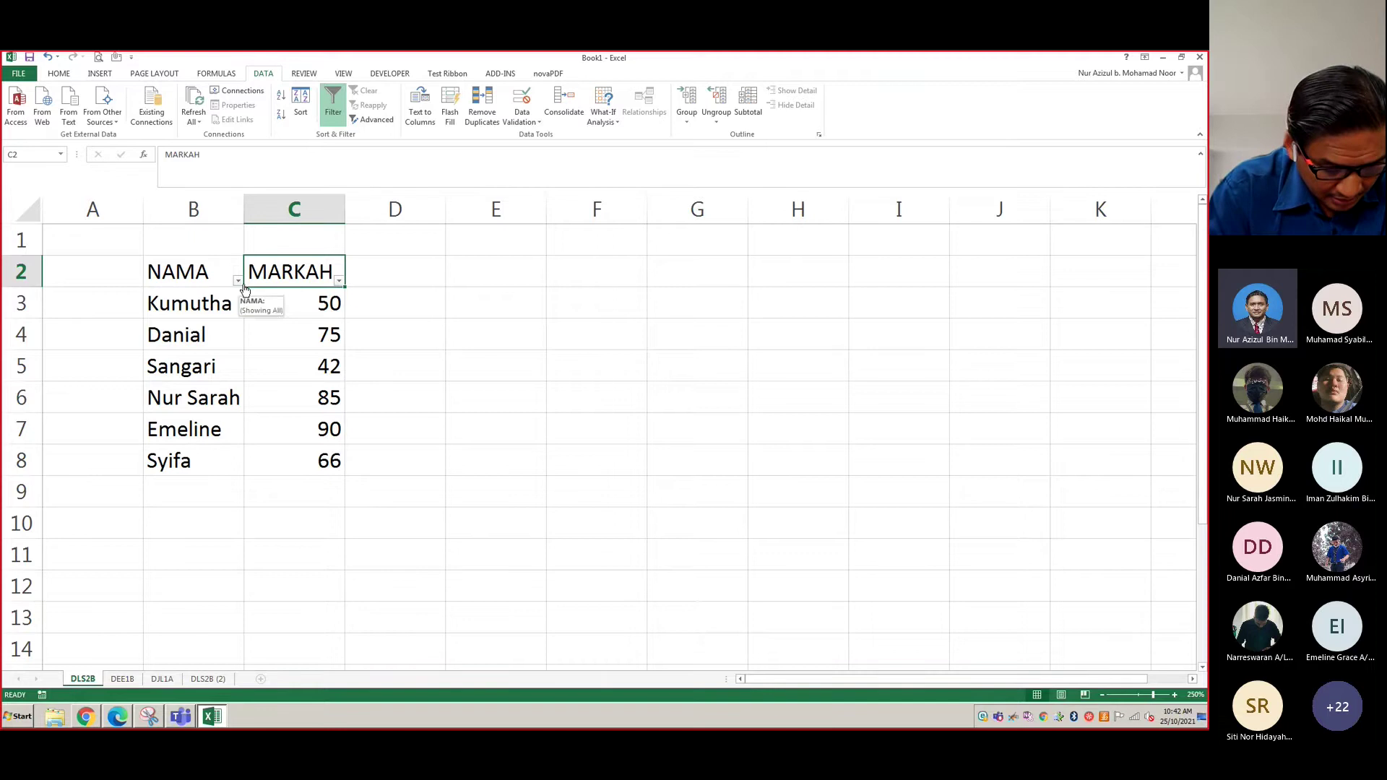
{"action": "left_click", "coordinate": [339, 281]}
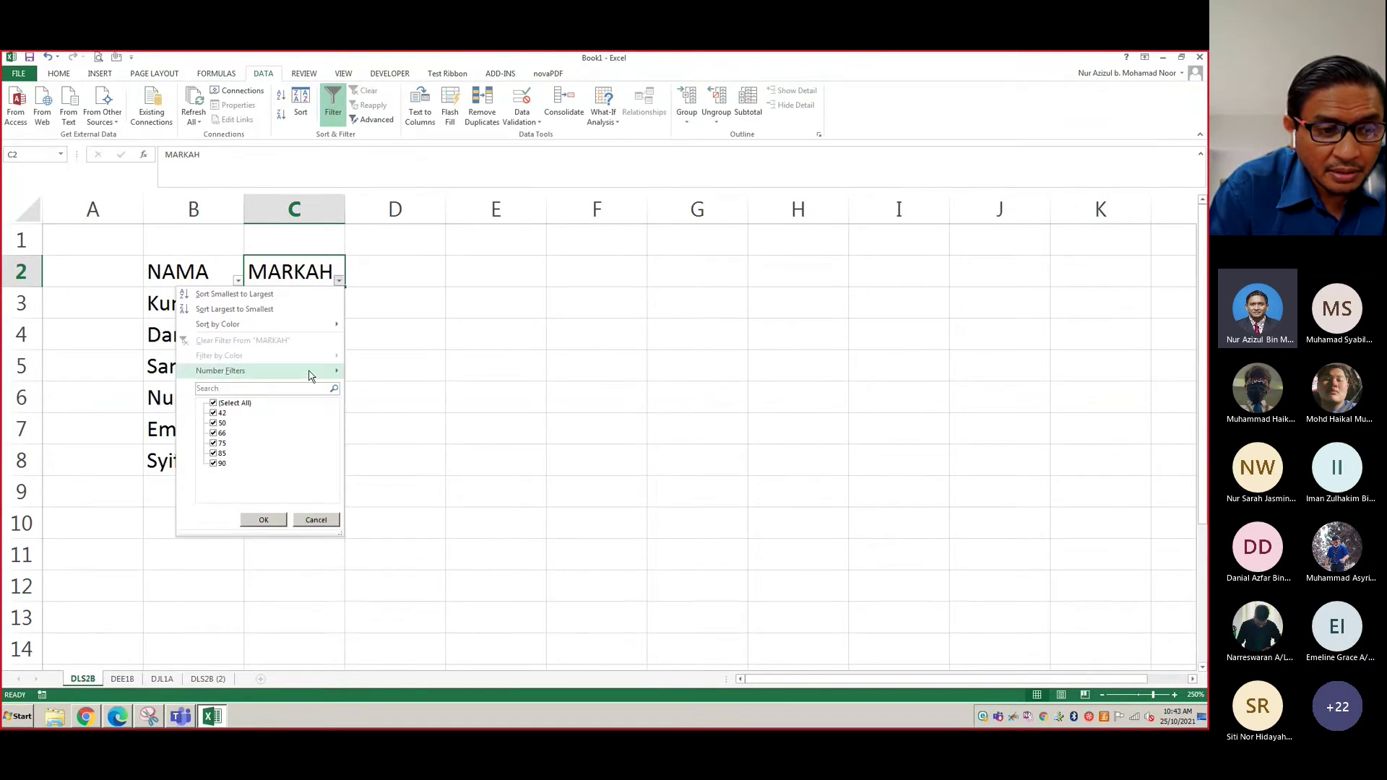
{"action": "mouse_move", "coordinate": [309, 372]}
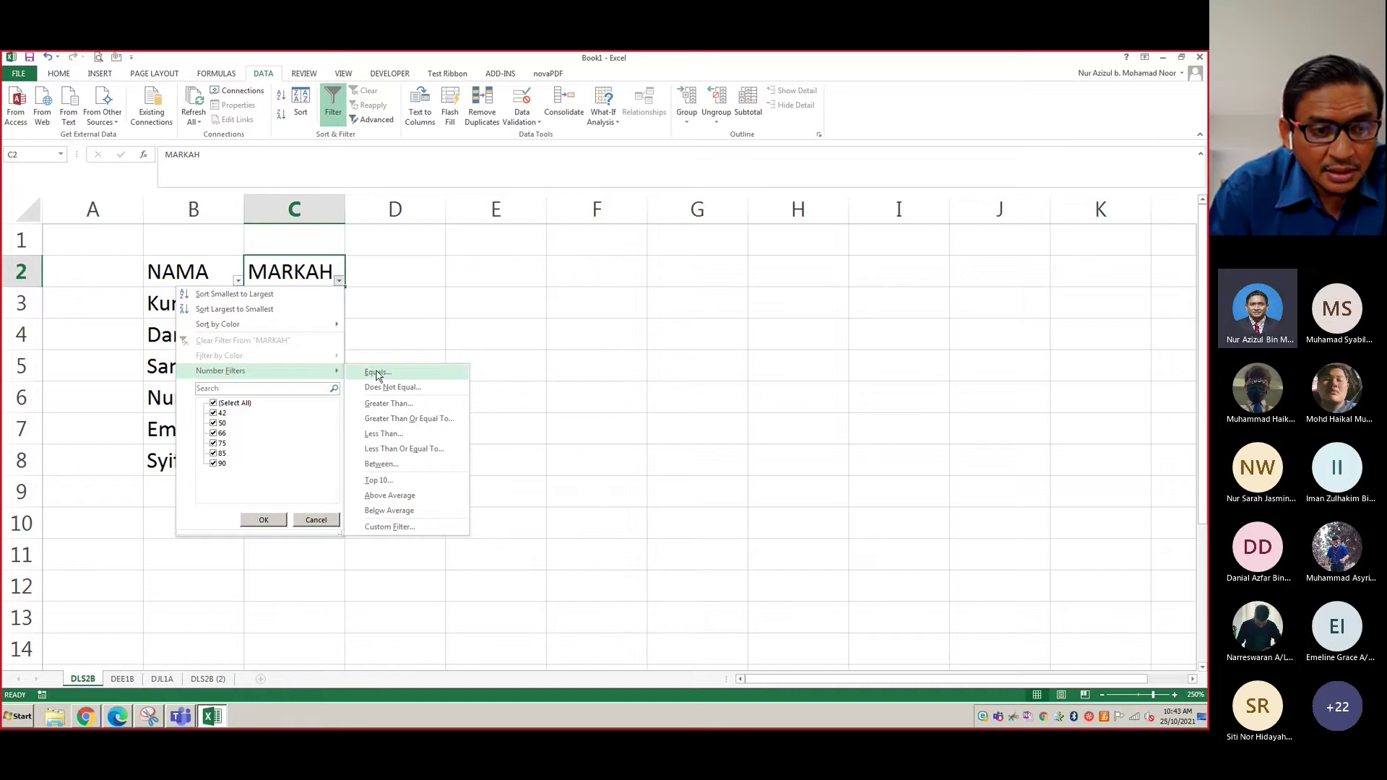
{"action": "left_click", "coordinate": [480, 273]}
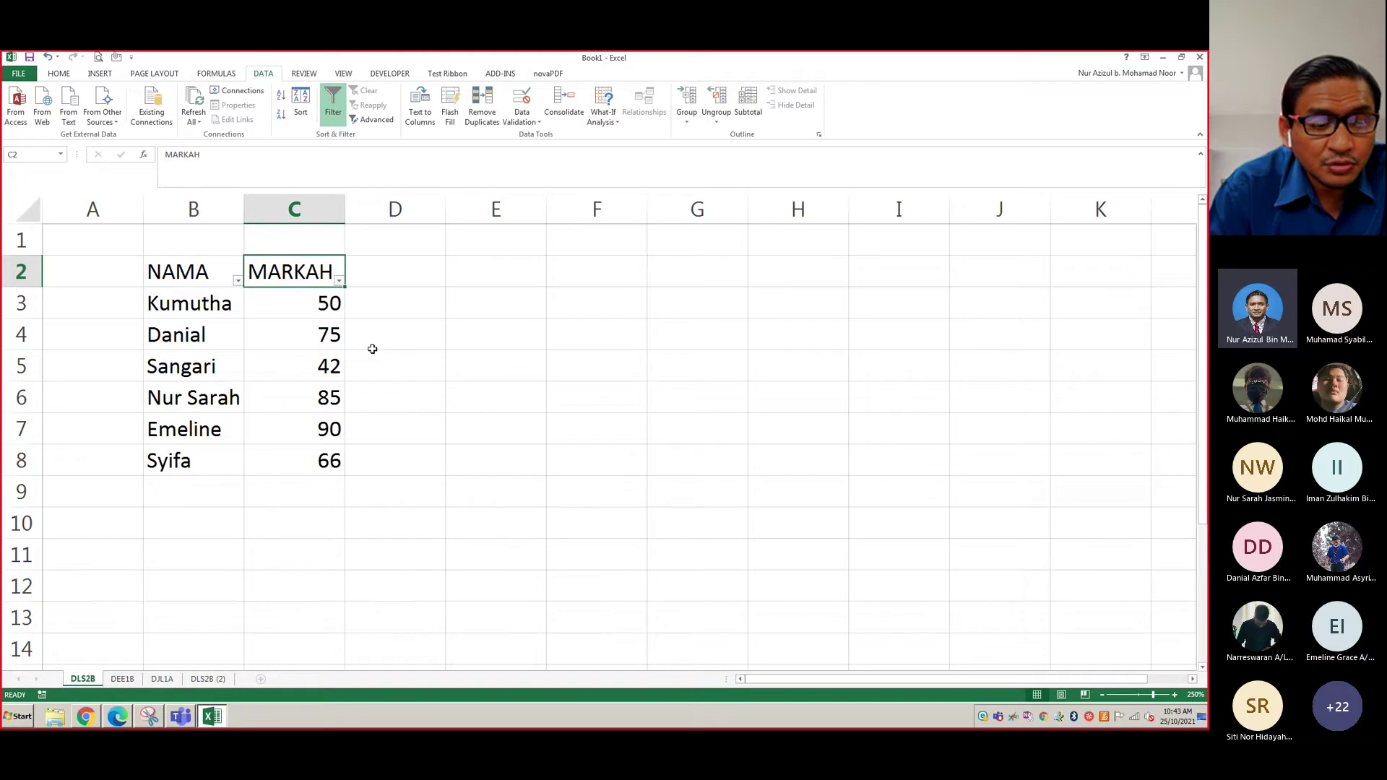
Try a Greater Than number filter on the MARKAH column, and undo both the condition and the header filters
{"action": "left_click", "coordinate": [338, 281]}
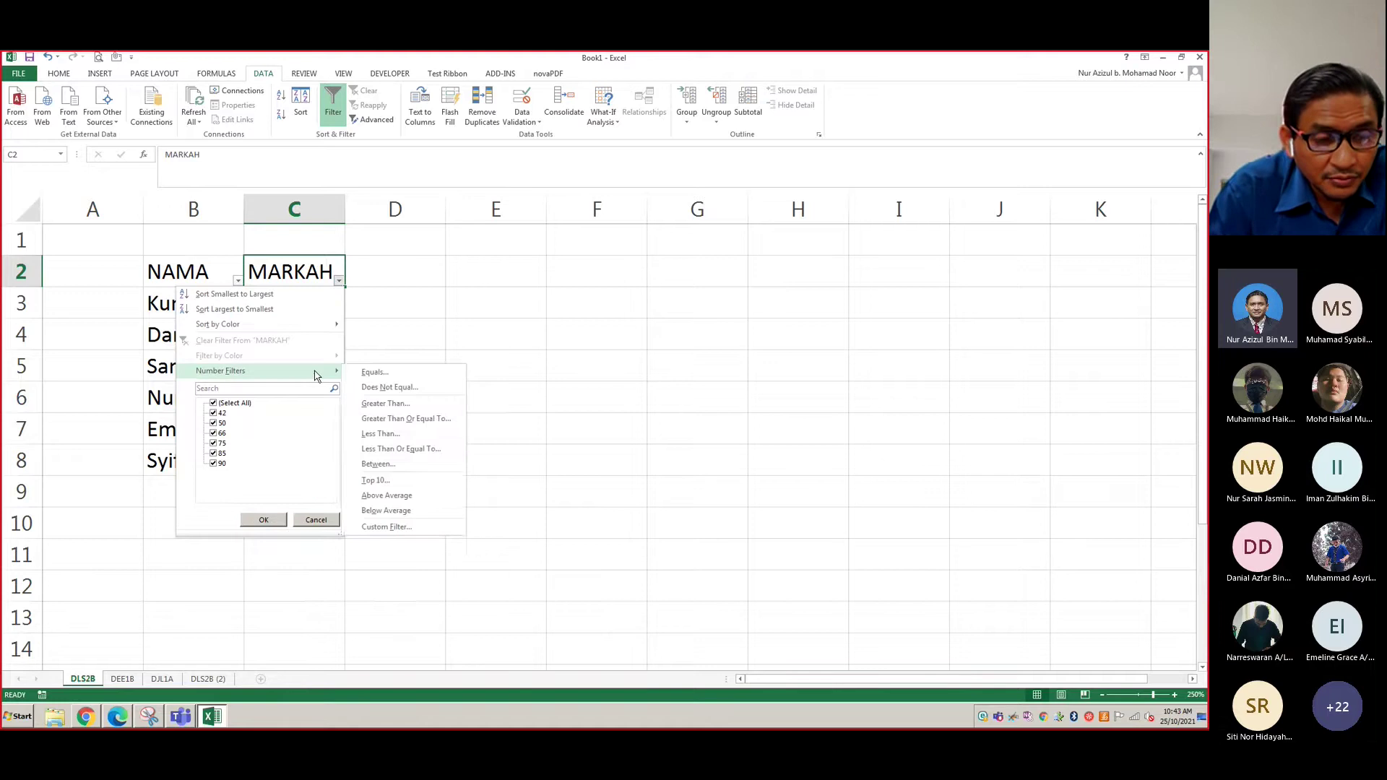
{"action": "left_click", "coordinate": [391, 407]}
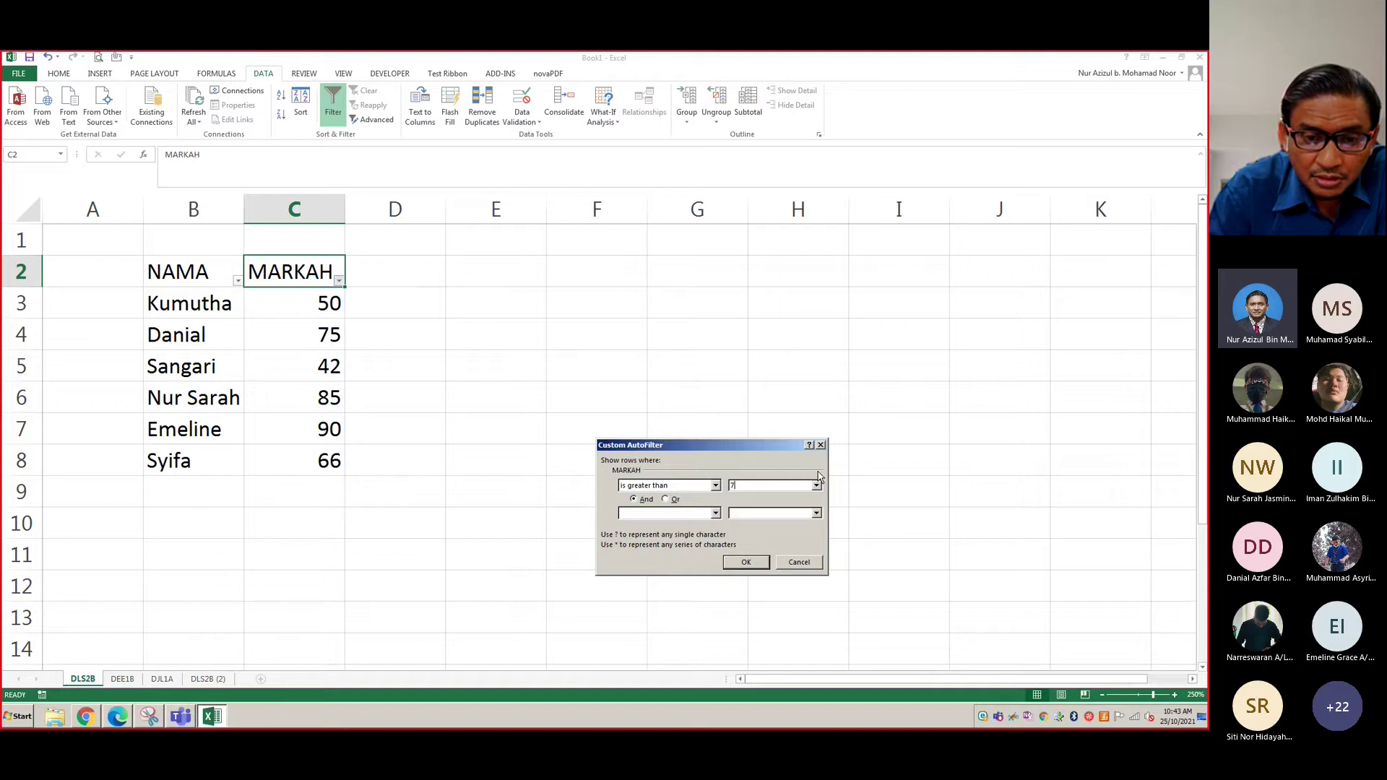
{"action": "left_click", "coordinate": [756, 562]}
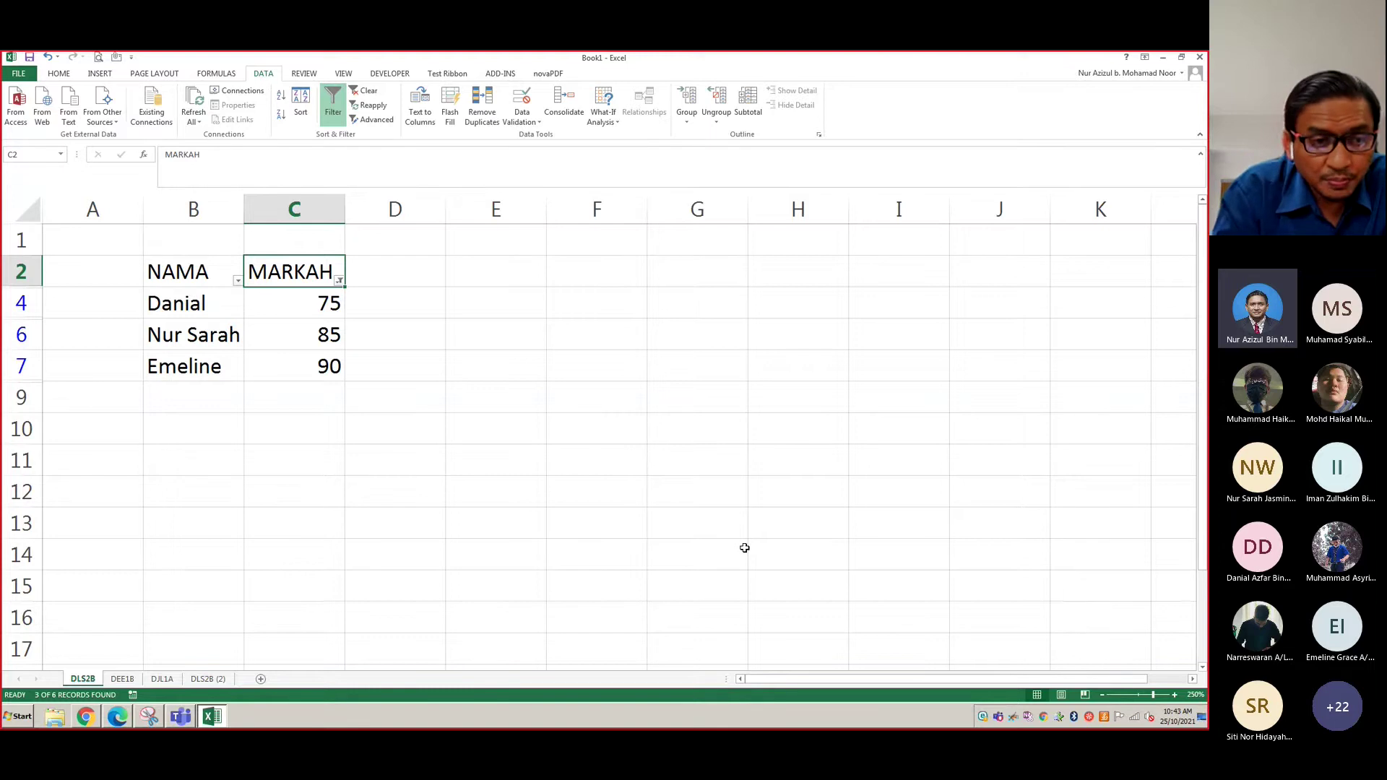
{"action": "key", "text": "ctrl+z"}
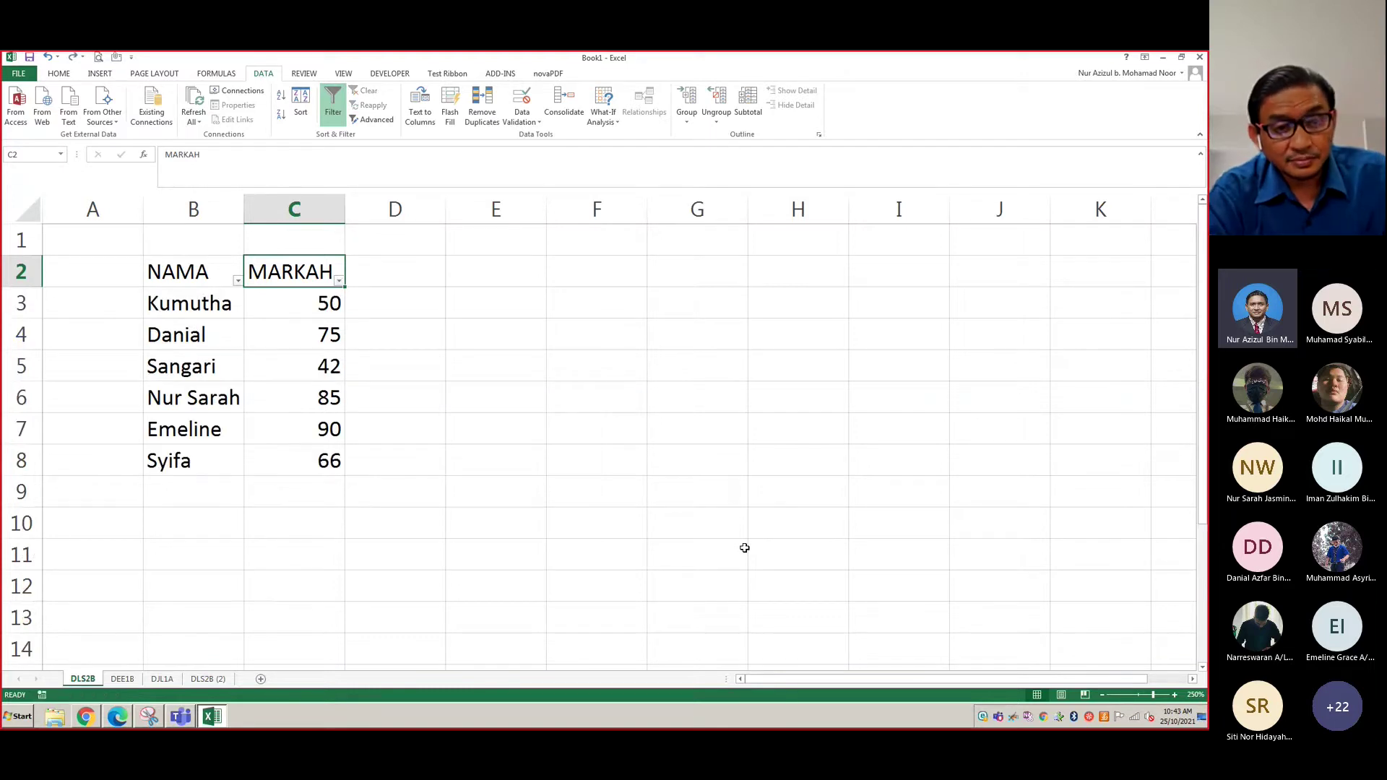
{"action": "key", "text": "ctrl+z"}
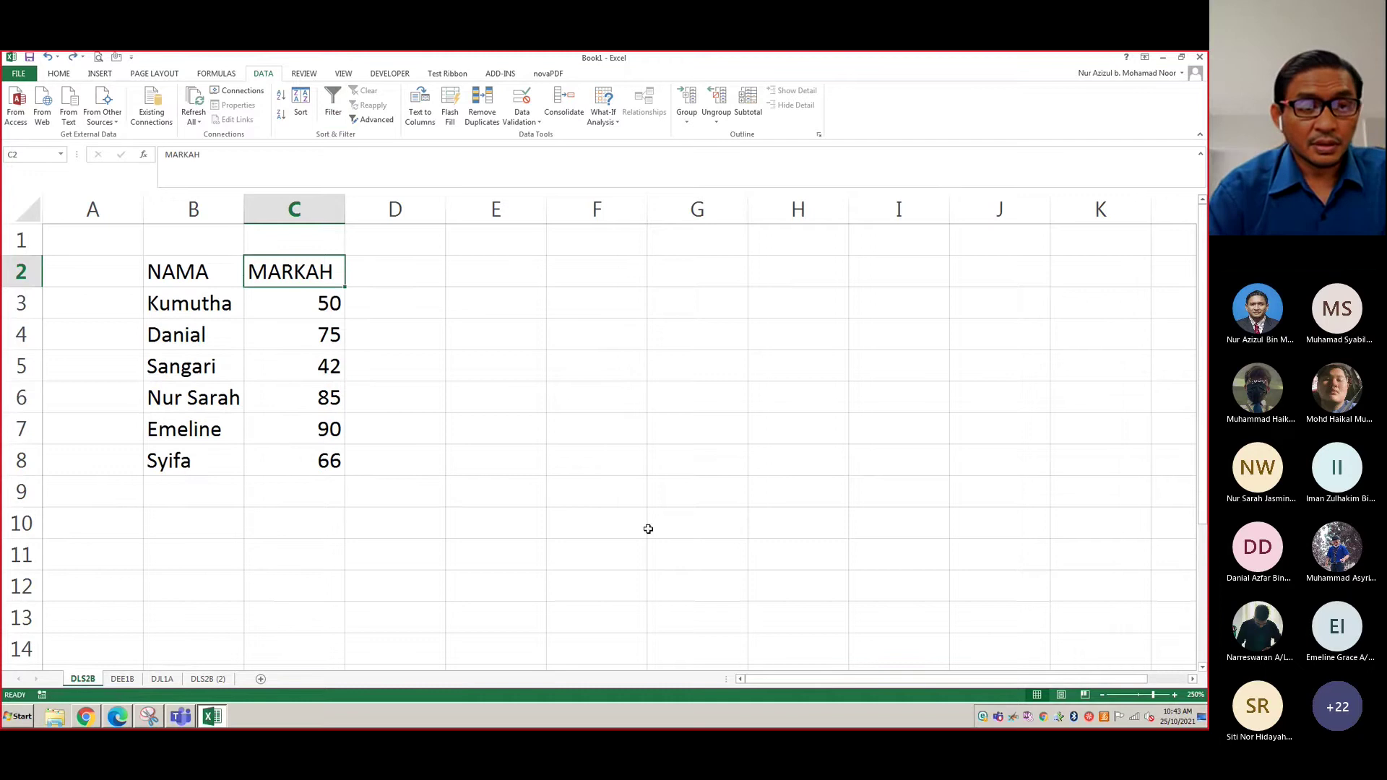
Turn on the Filter for the NAMA and MARKAH headers, starting from cell C2
{"action": "left_click", "coordinate": [606, 527]}
{"action": "left_click", "coordinate": [320, 270]}
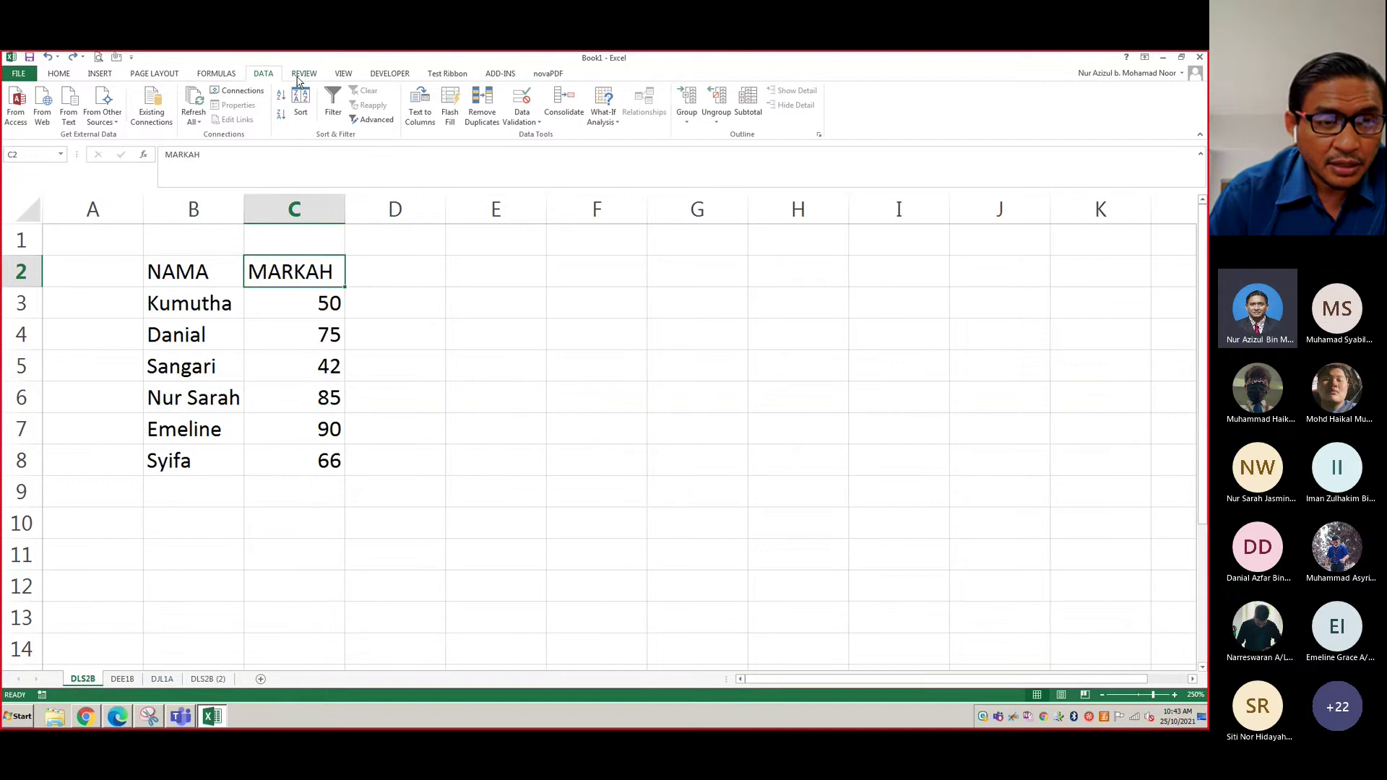
{"action": "left_click", "coordinate": [339, 107]}
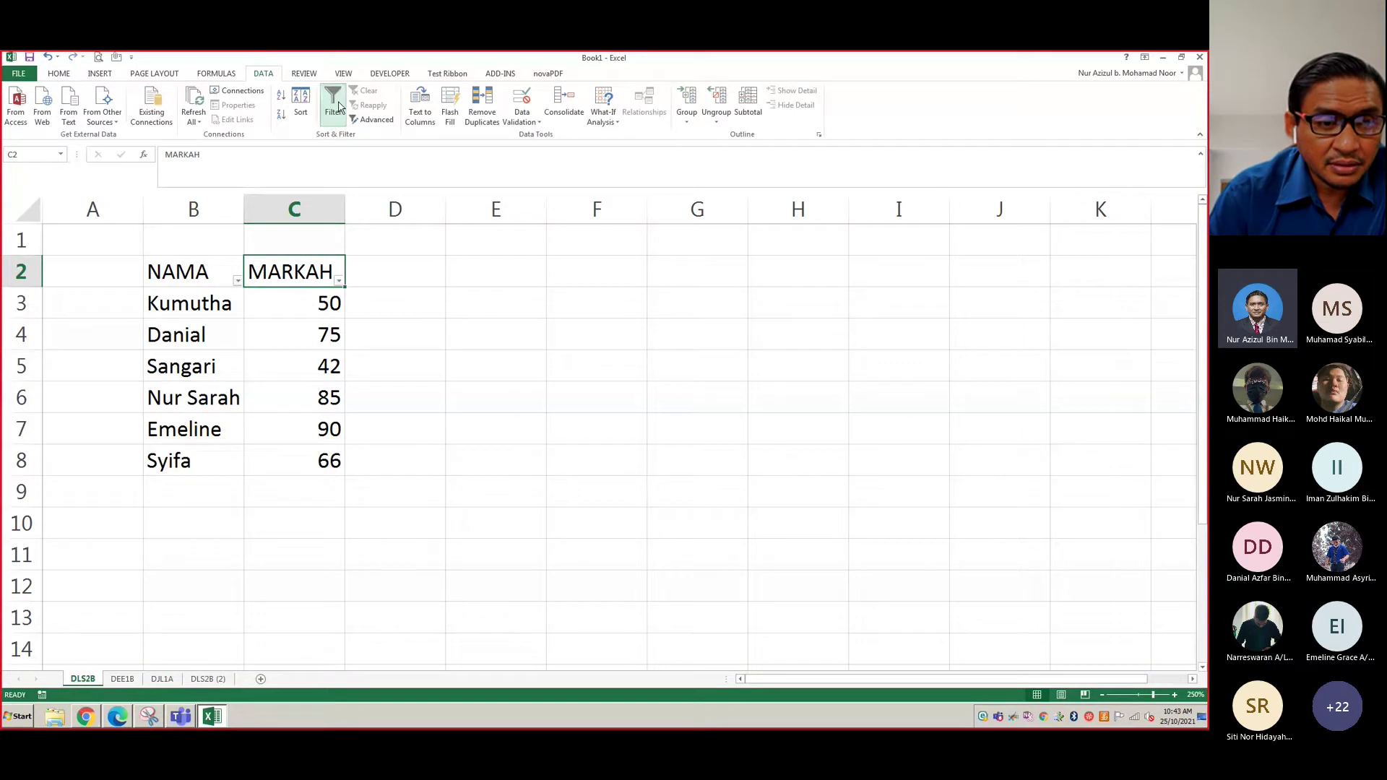
{"action": "left_click", "coordinate": [418, 259]}
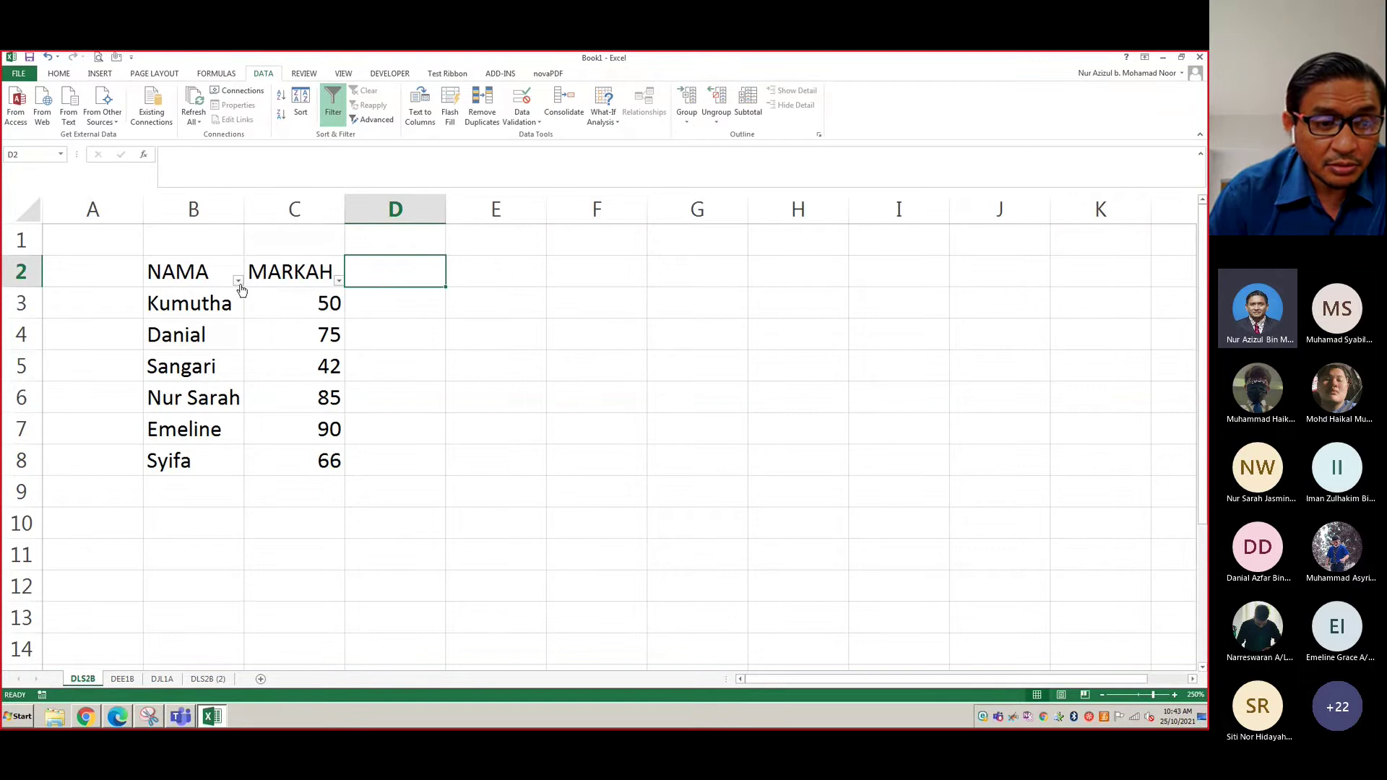
Filter the MARKAH column to show only marks greater than 70, and switch to the PDF slides in Edge
{"action": "left_click", "coordinate": [339, 282]}
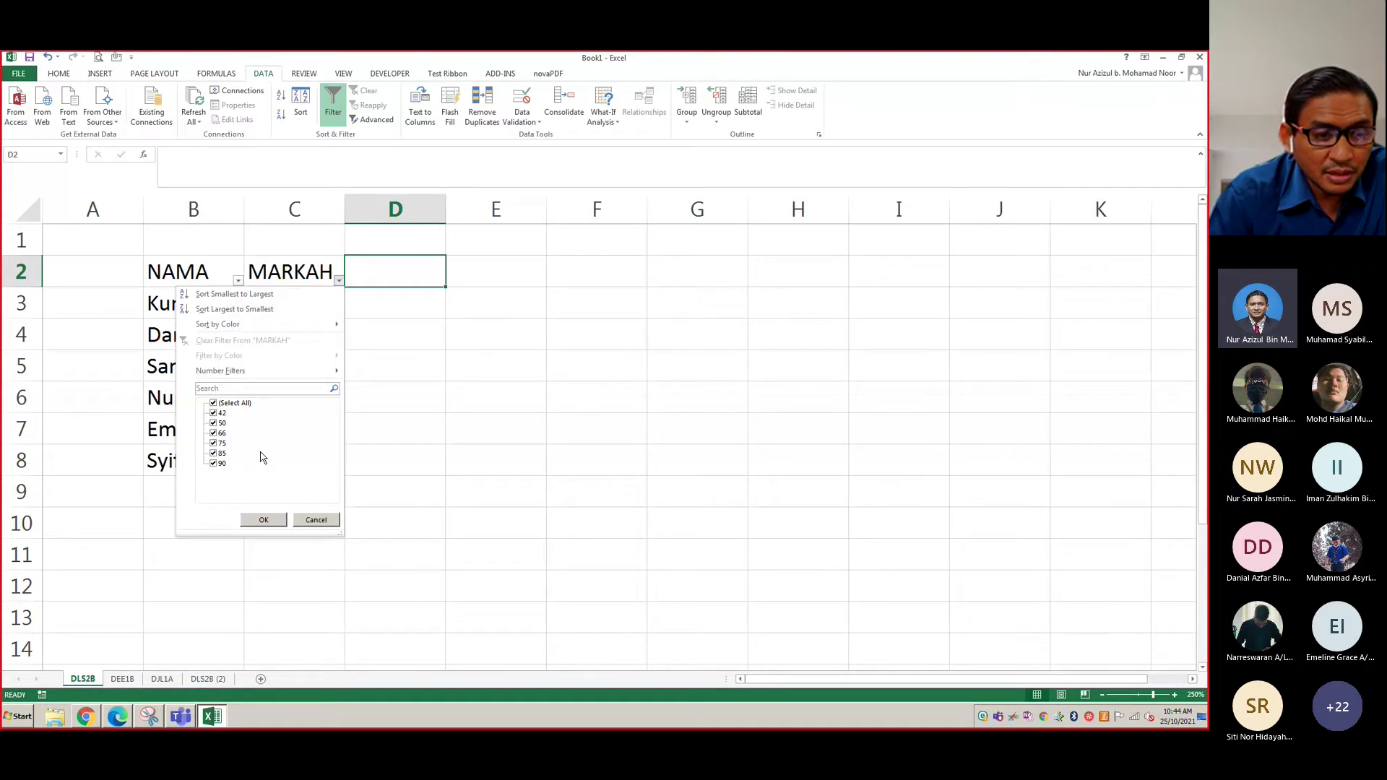
{"action": "mouse_move", "coordinate": [257, 381]}
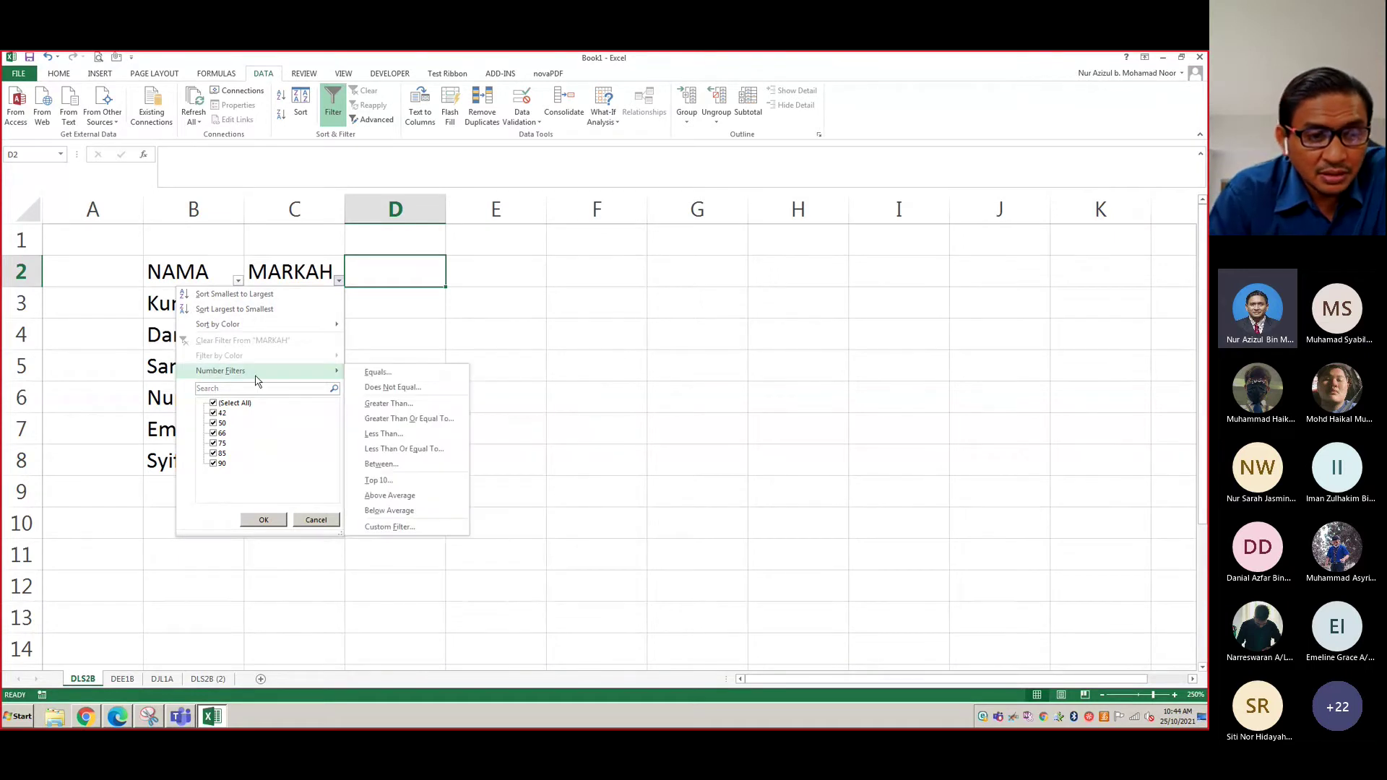
{"action": "left_click", "coordinate": [398, 407]}
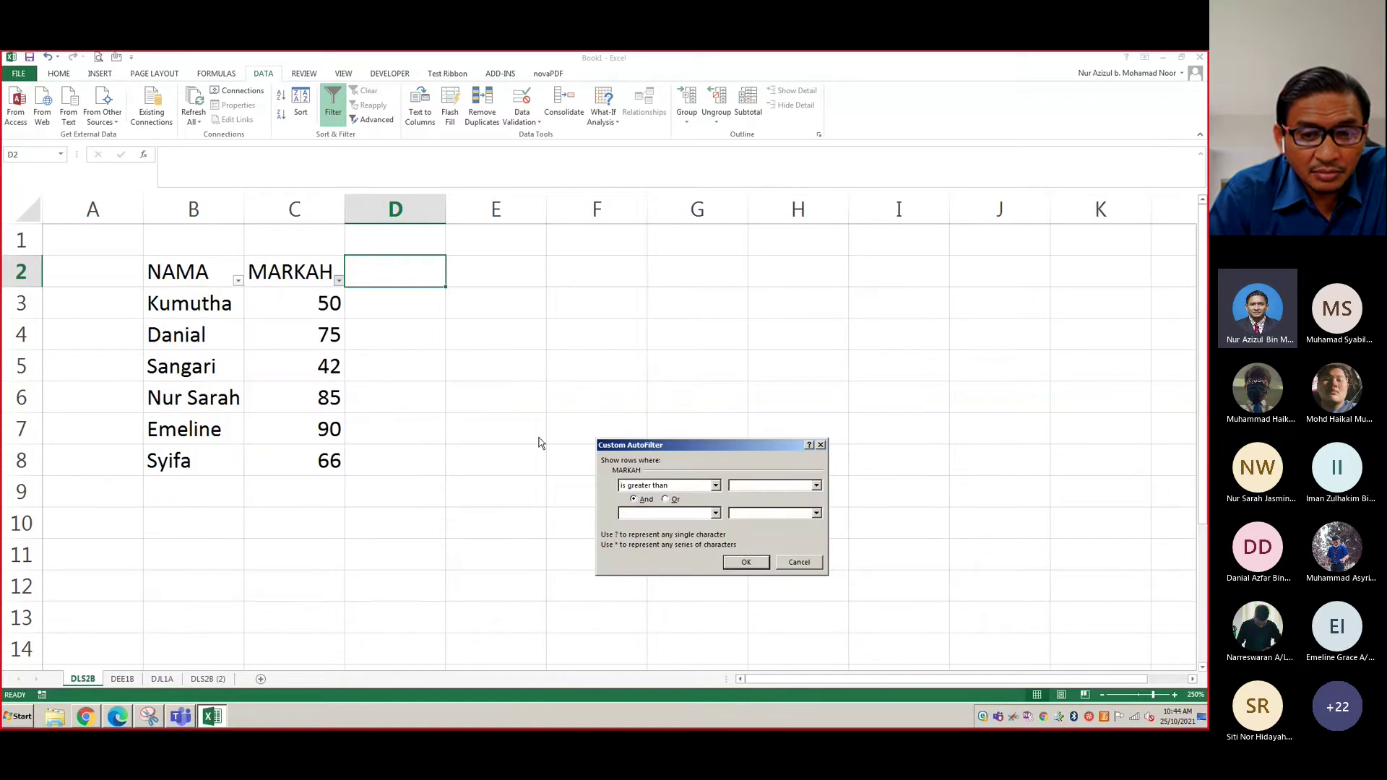
{"action": "type", "text": "7"}
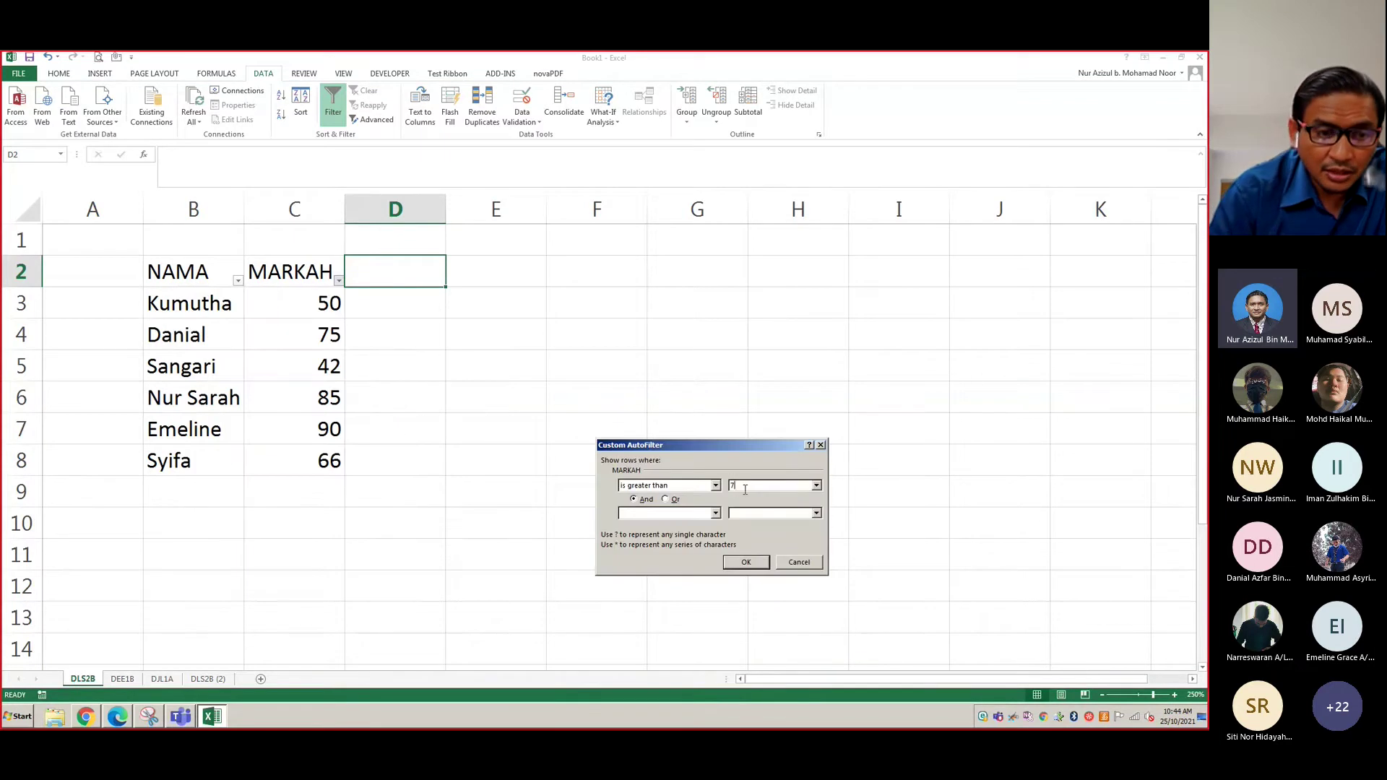
{"action": "type", "text": "0"}
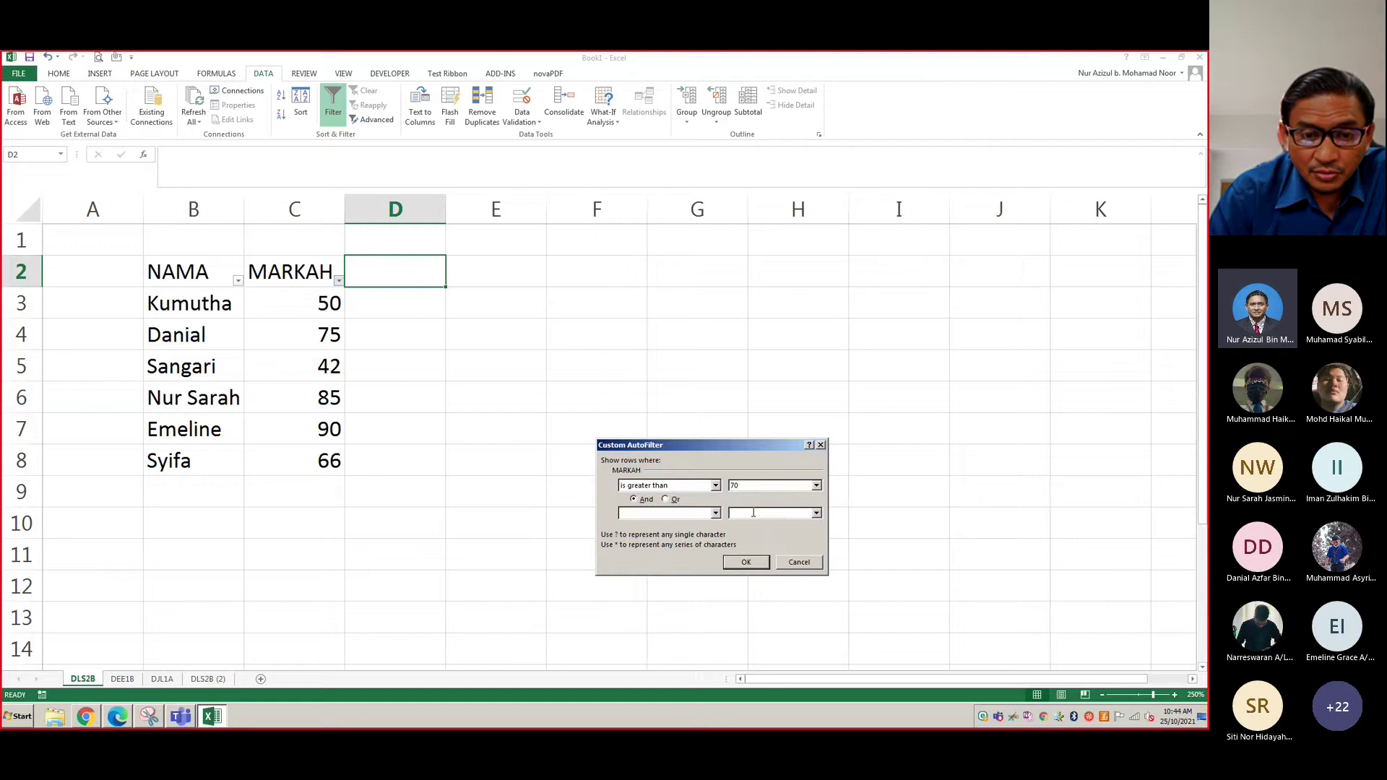
{"action": "left_click", "coordinate": [744, 563]}
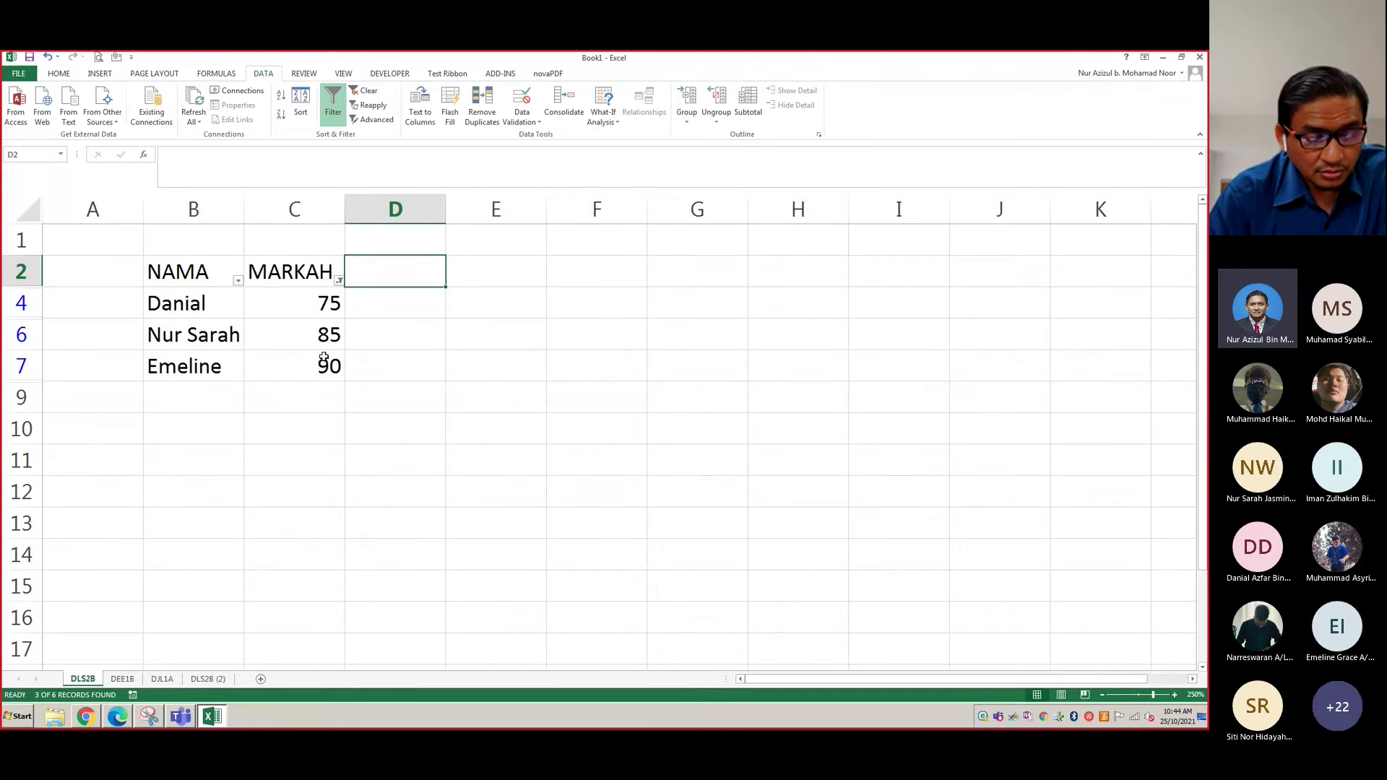
{"action": "key", "text": "alt+Tab"}
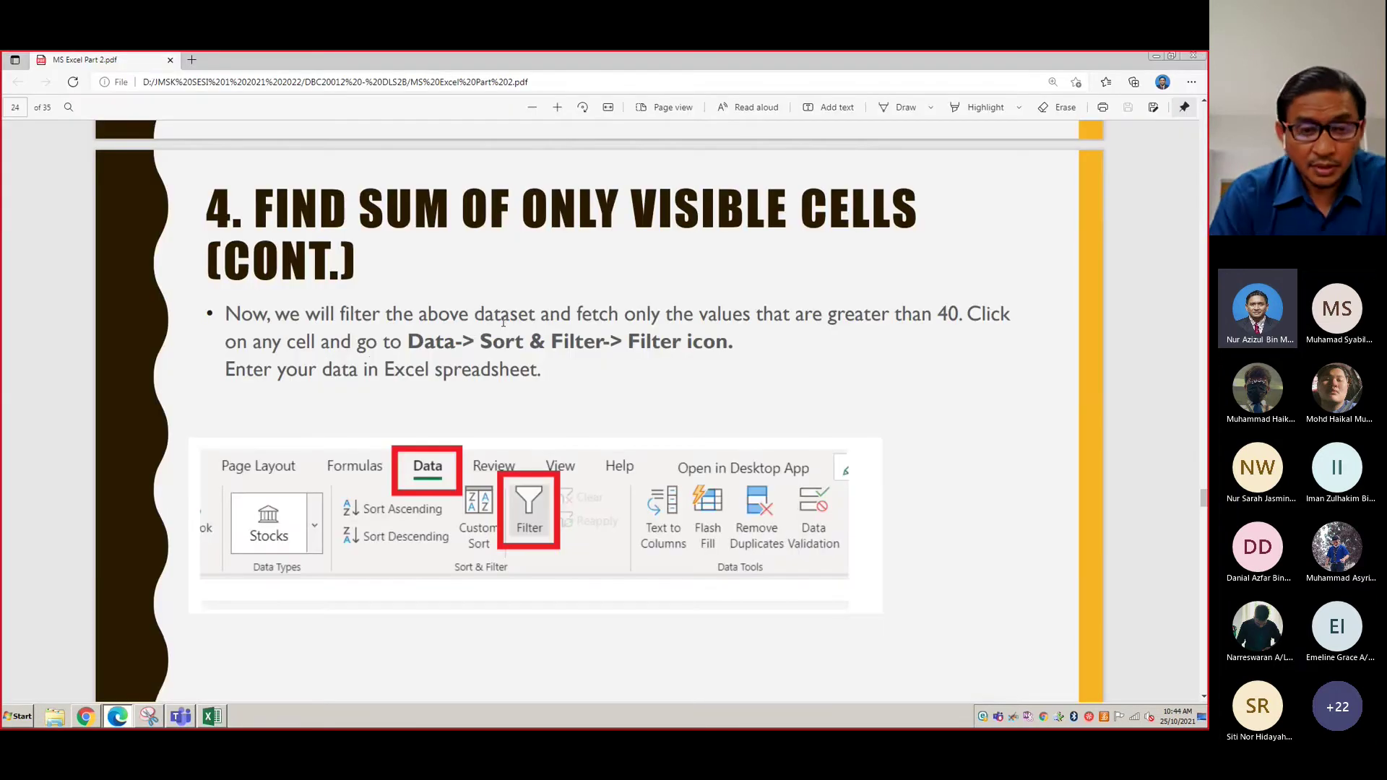
Read the slides on filtering the marks and using AutoSum to total only the visible cells
{"action": "scroll", "coordinate": [526, 346], "scroll_direction": "down", "scroll_amount": 4}
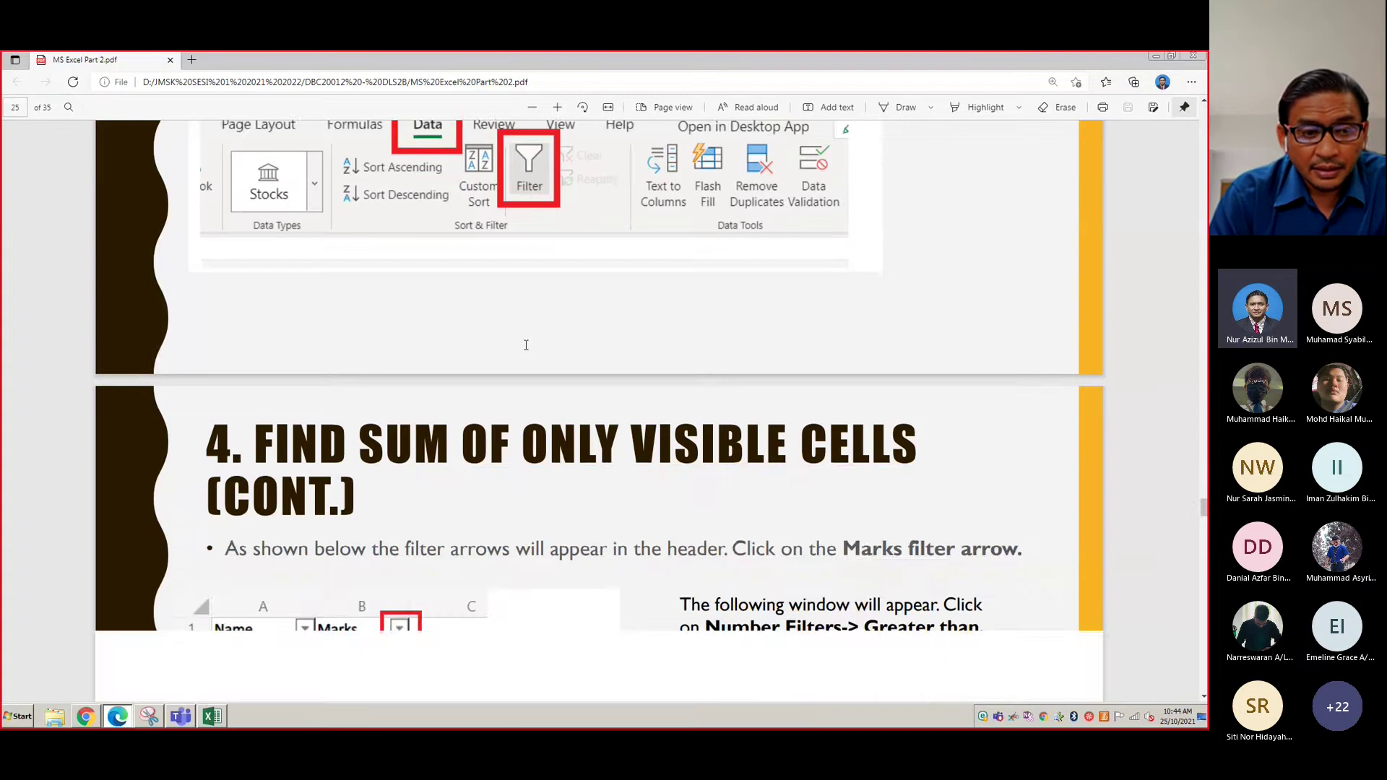
{"action": "scroll", "coordinate": [526, 345], "scroll_direction": "down", "scroll_amount": 3}
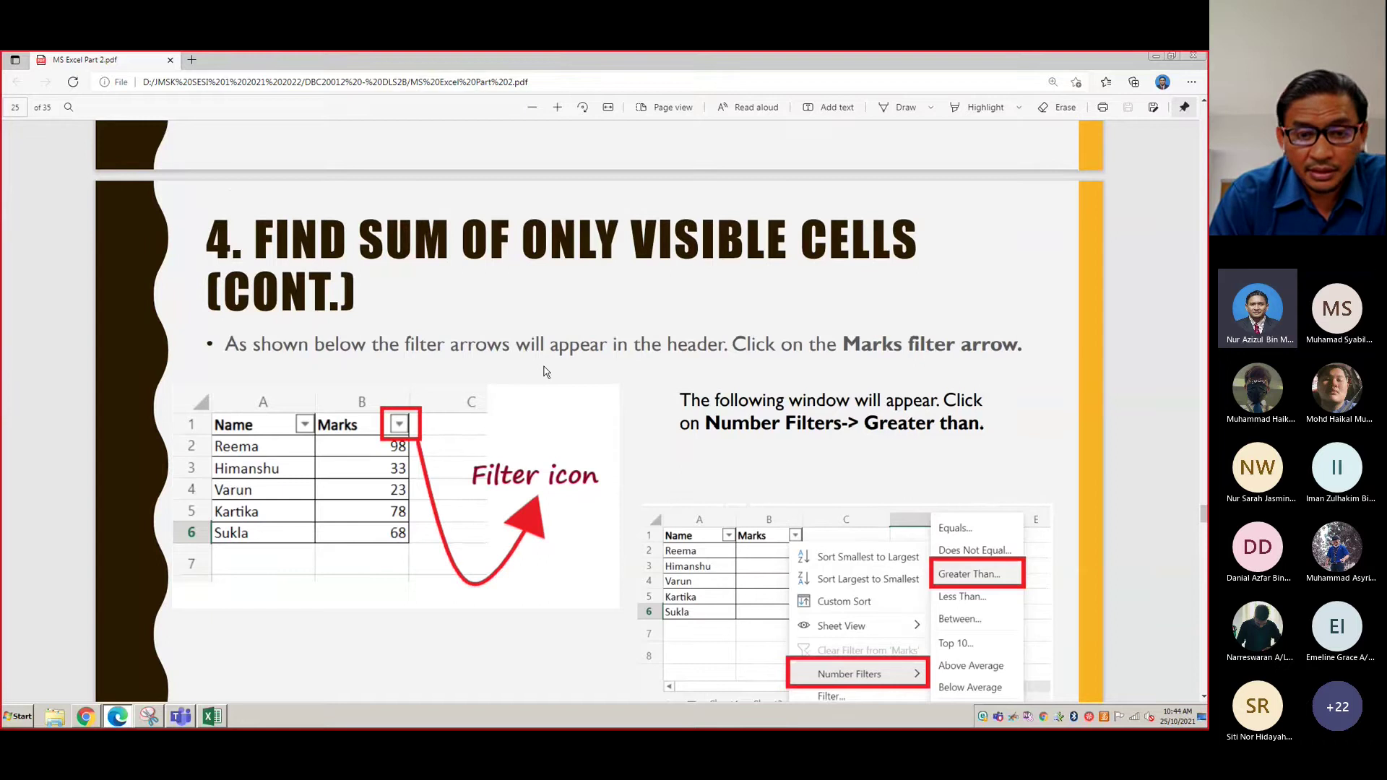
{"action": "scroll", "coordinate": [546, 372], "scroll_direction": "down", "scroll_amount": 3}
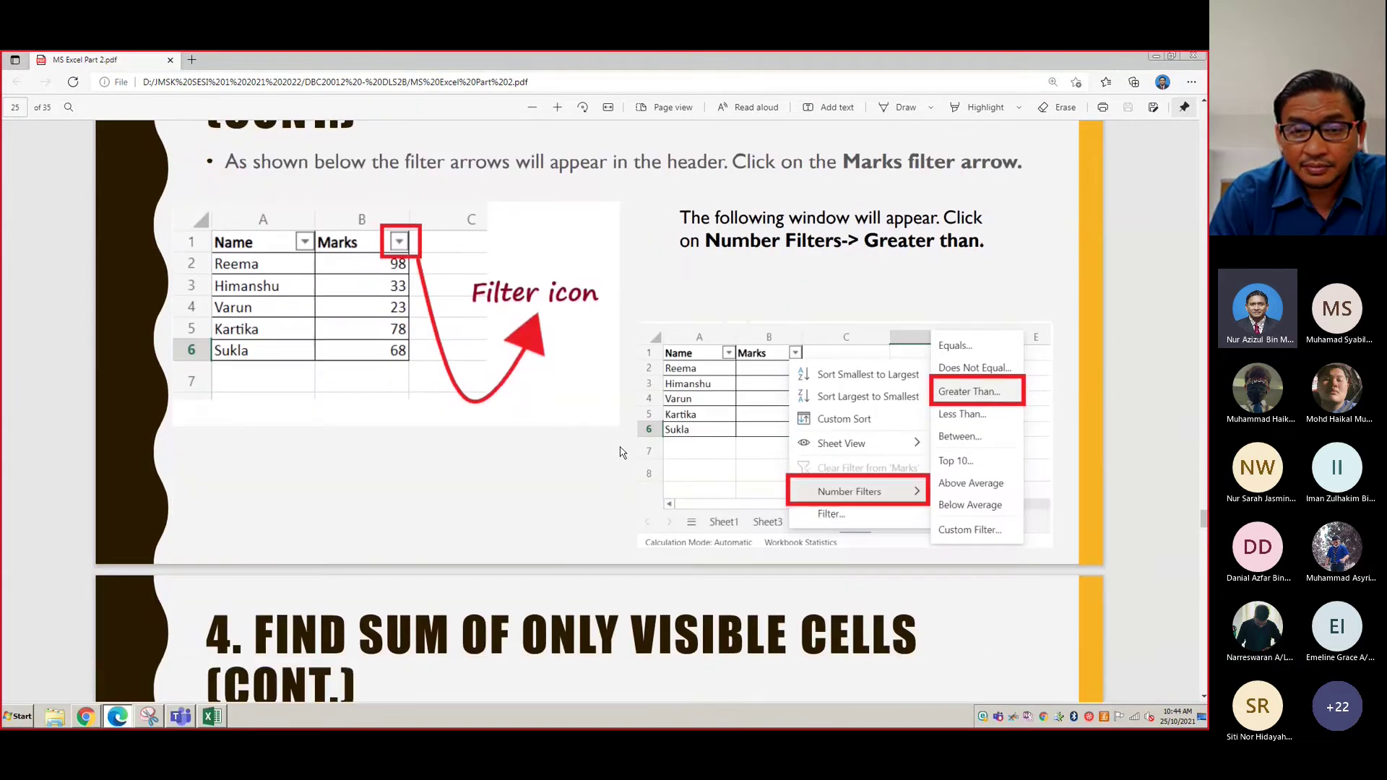
{"action": "scroll", "coordinate": [668, 422], "scroll_direction": "down", "scroll_amount": 7}
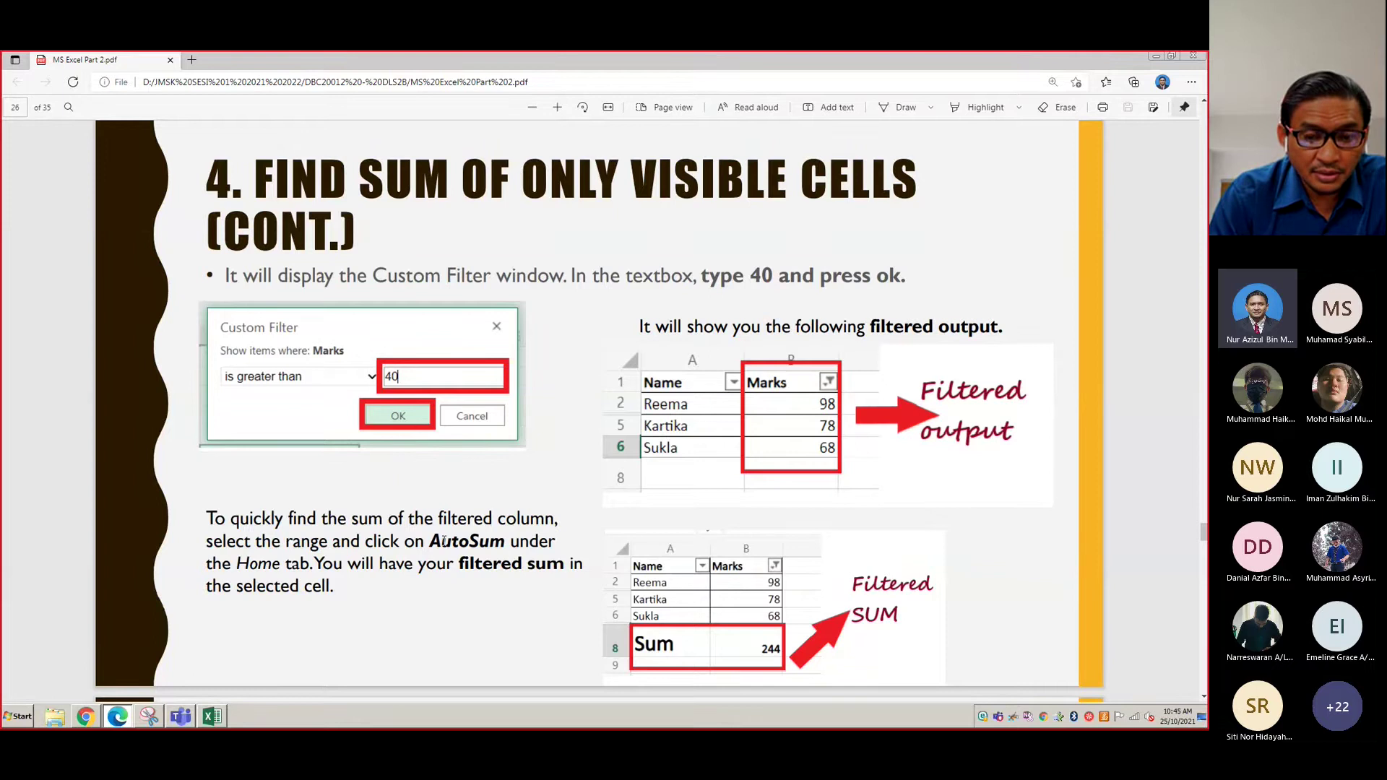
Switch to the Excel workbook and AutoSum the filtered MARKAH values into cell C9
{"action": "left_click", "coordinate": [219, 717]}
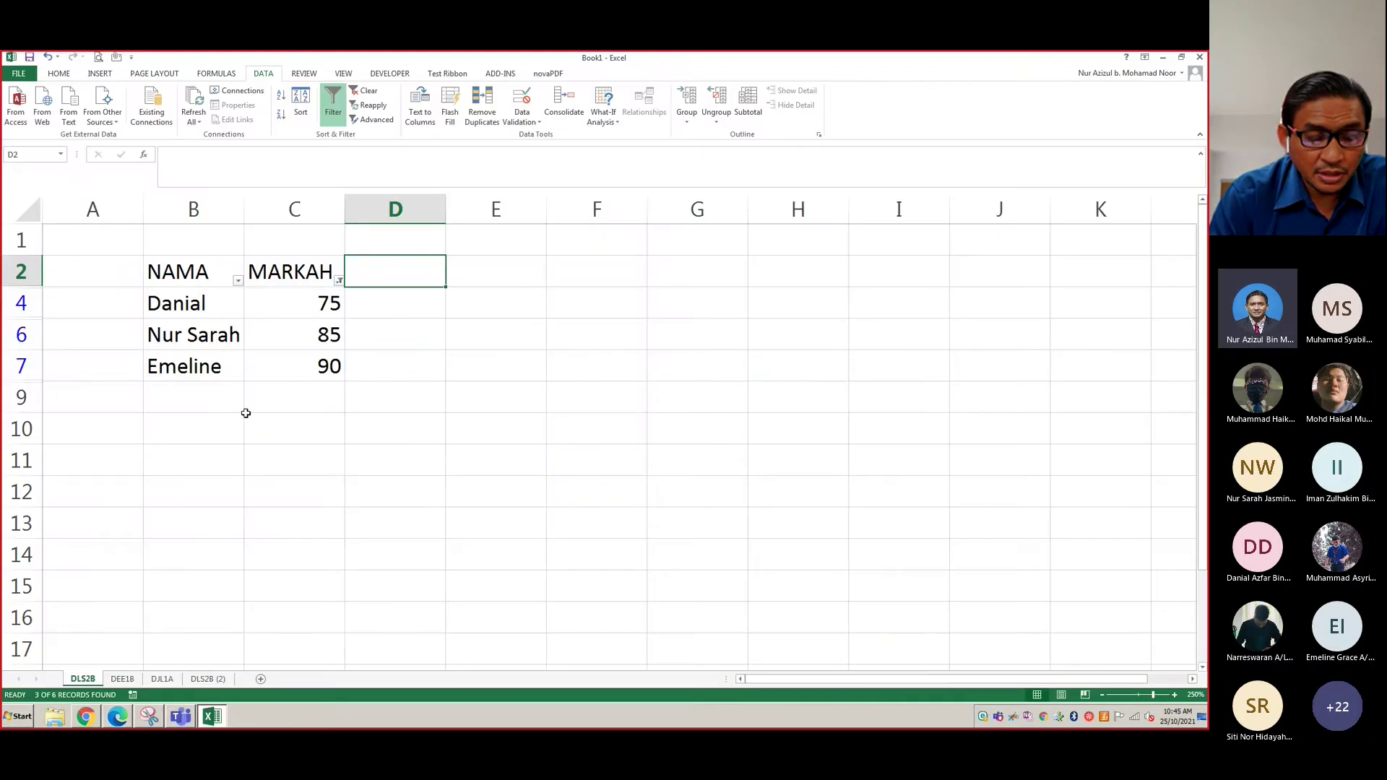
{"action": "left_click_drag", "start_coordinate": [289, 297], "coordinate": [287, 401]}
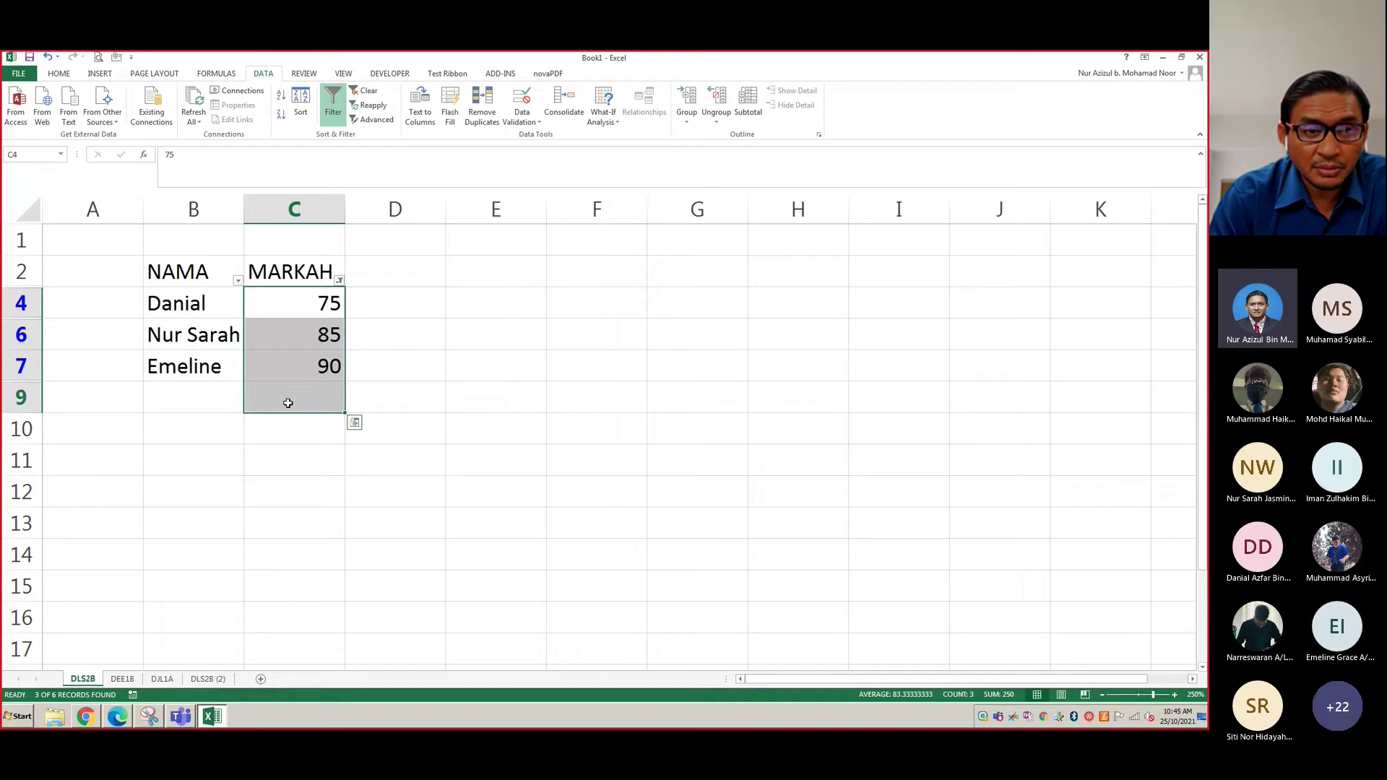
{"action": "left_click", "coordinate": [58, 74]}
{"action": "left_click", "coordinate": [1036, 94]}
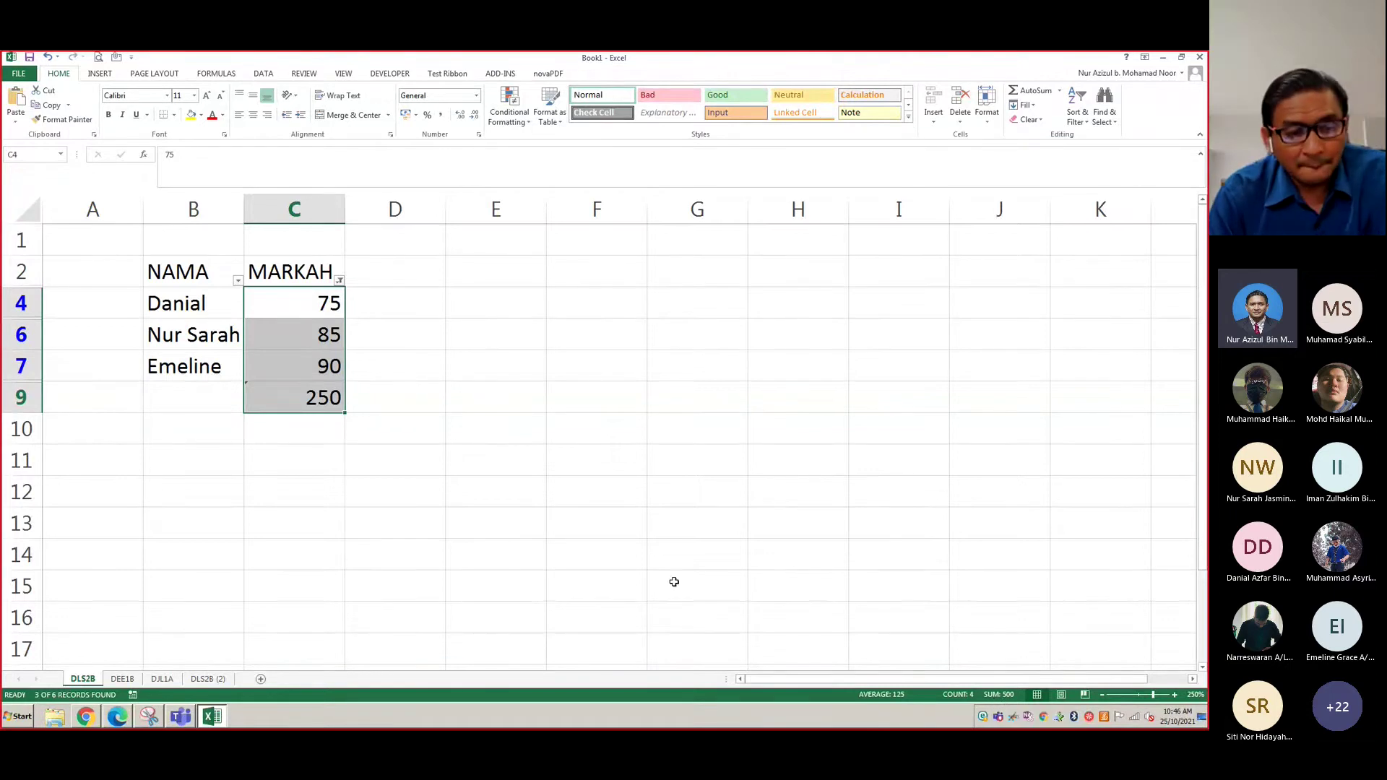
{"action": "left_click", "coordinate": [180, 717]}
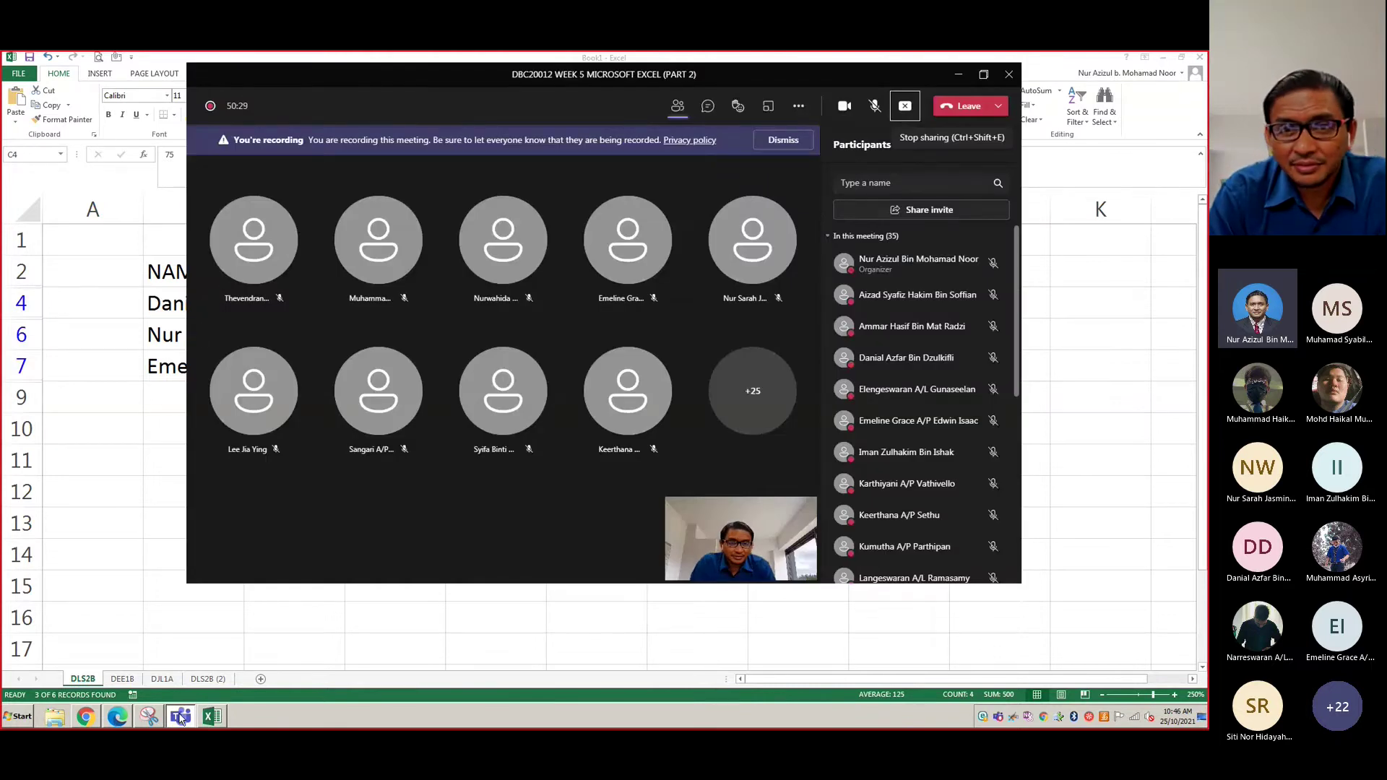
{"action": "left_click", "coordinate": [180, 718]}
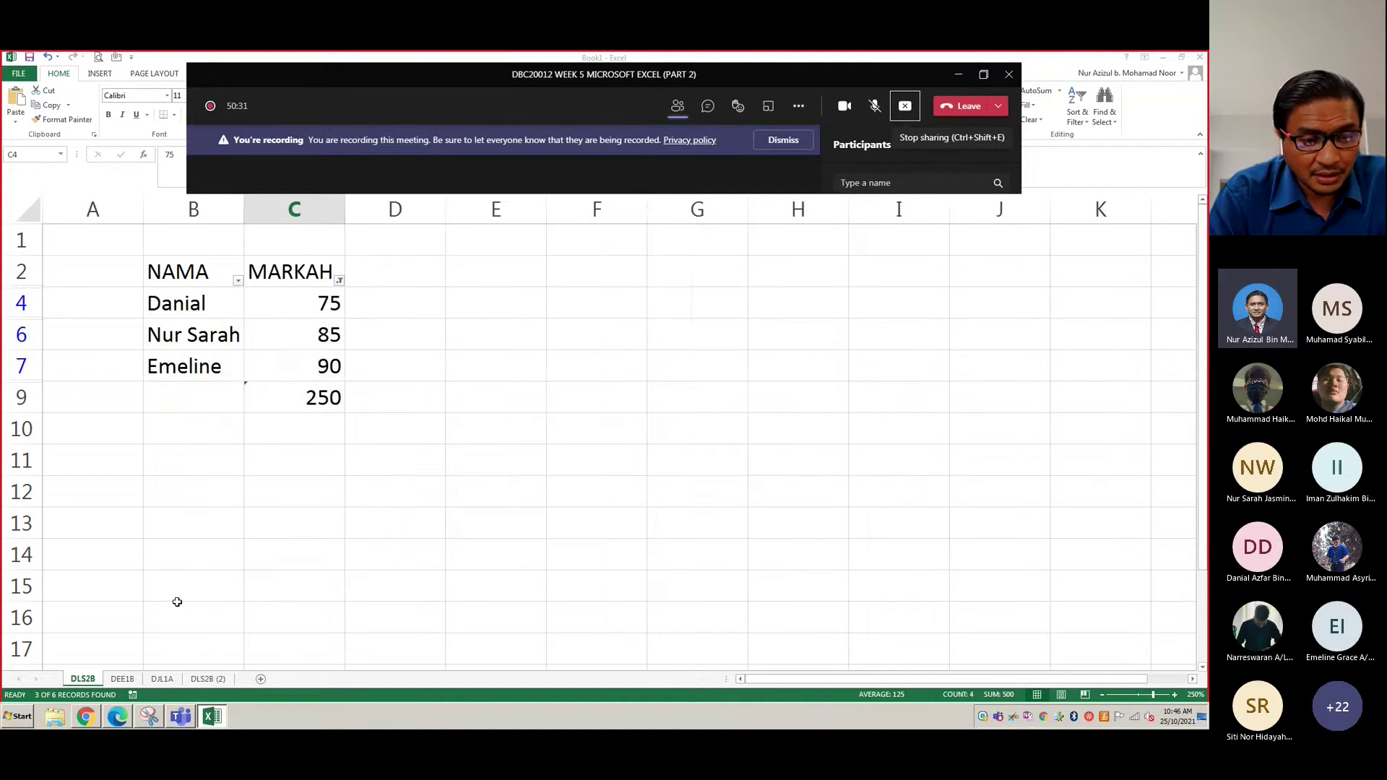
Switch to the PDF slides in Edge and read section 5 on converting data into an Excel table to sum a column
{"action": "left_click", "coordinate": [116, 719]}
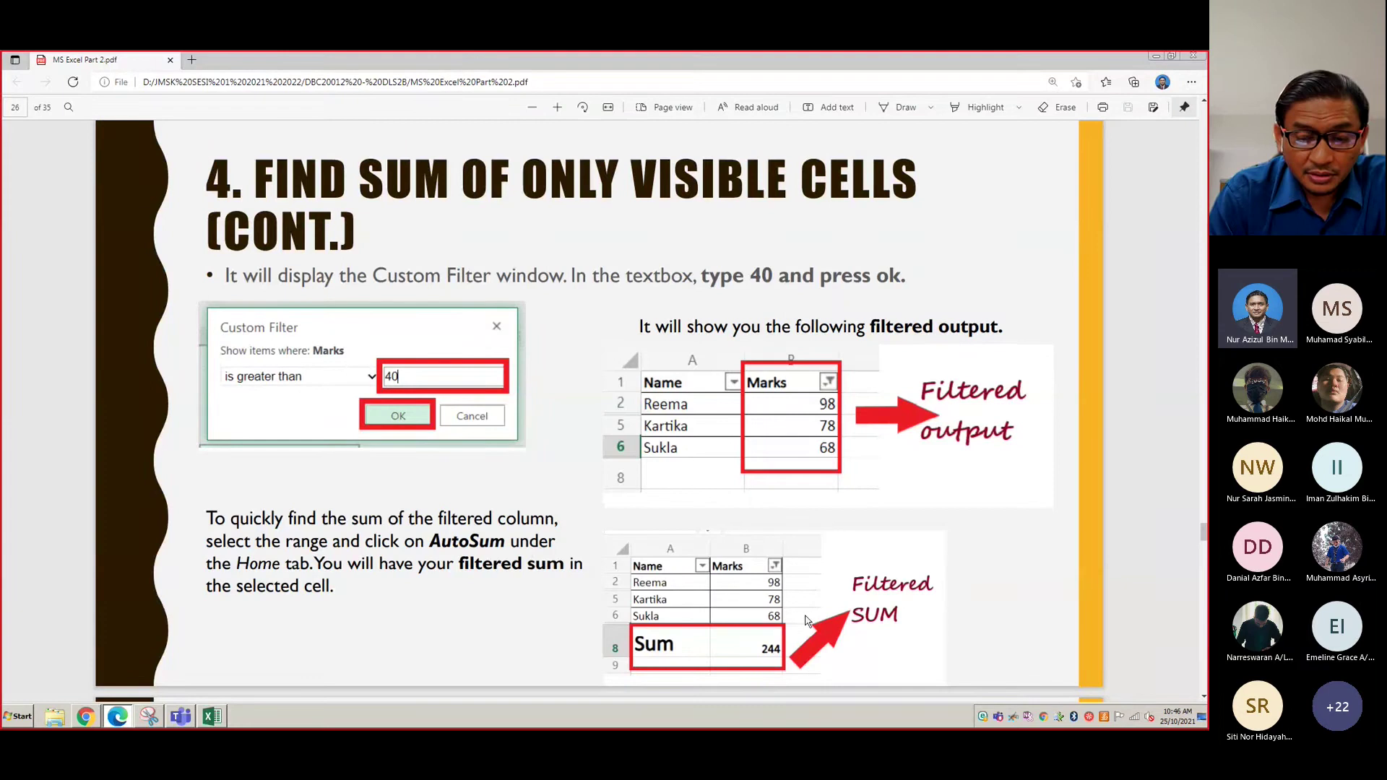
{"action": "scroll", "coordinate": [807, 619], "scroll_direction": "down", "scroll_amount": 1}
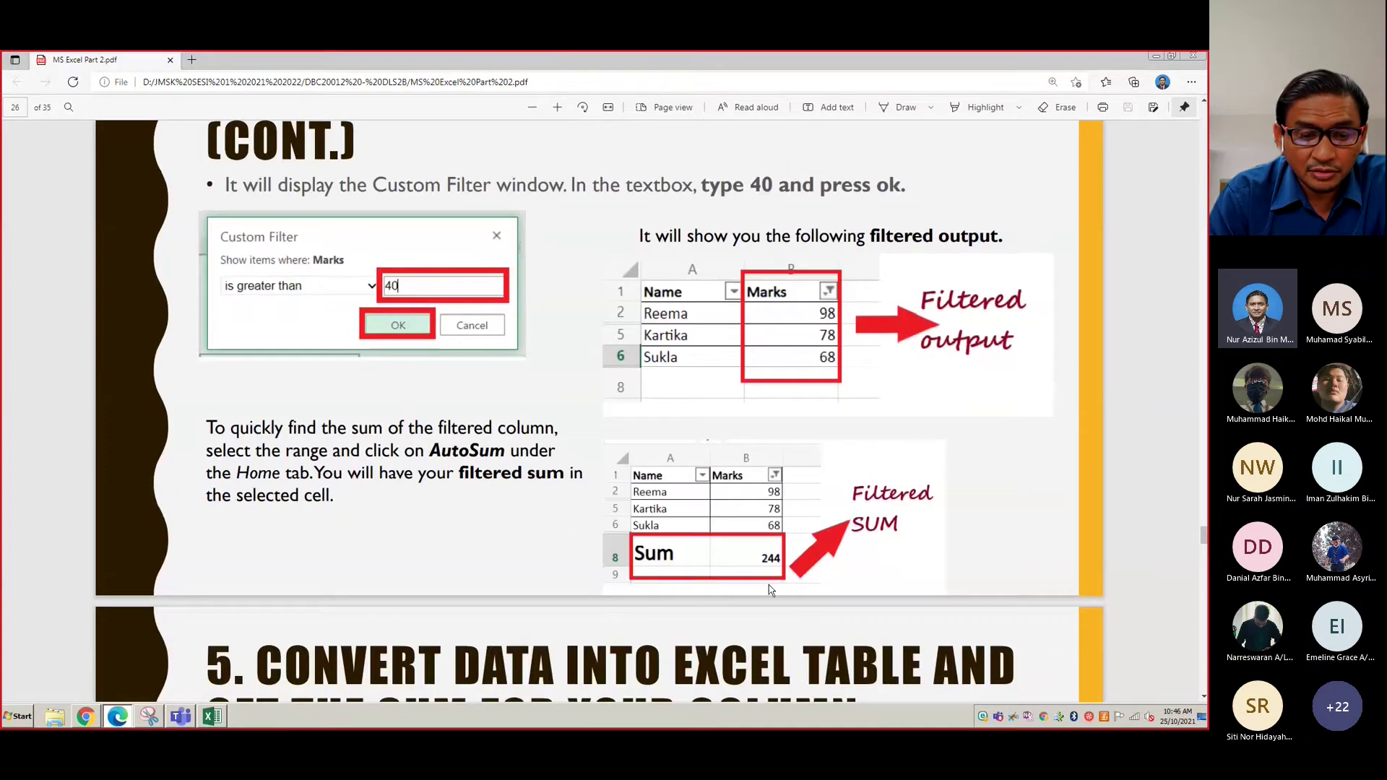
{"action": "scroll", "coordinate": [772, 584], "scroll_direction": "down", "scroll_amount": 5}
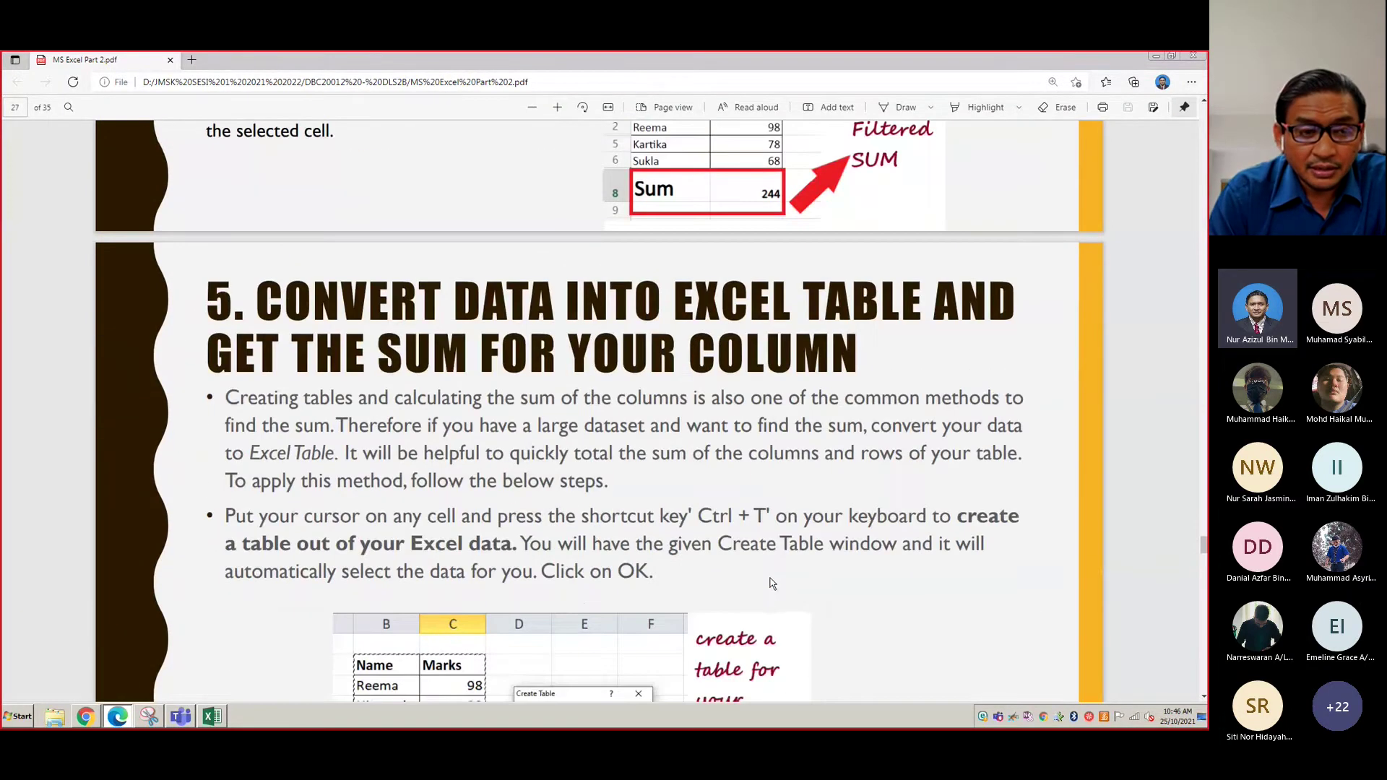
{"action": "scroll", "coordinate": [773, 583], "scroll_direction": "down", "scroll_amount": 1}
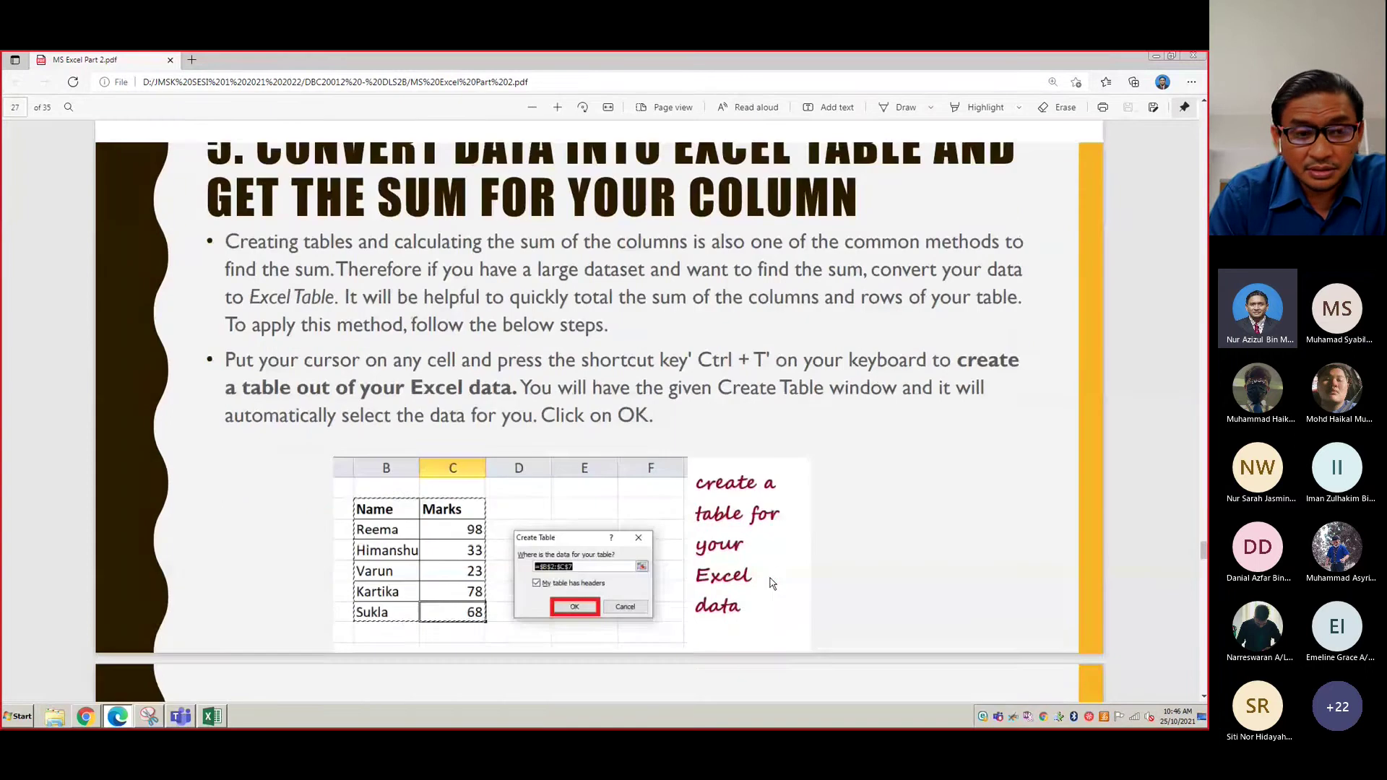
{"action": "scroll", "coordinate": [772, 583], "scroll_direction": "up", "scroll_amount": 1}
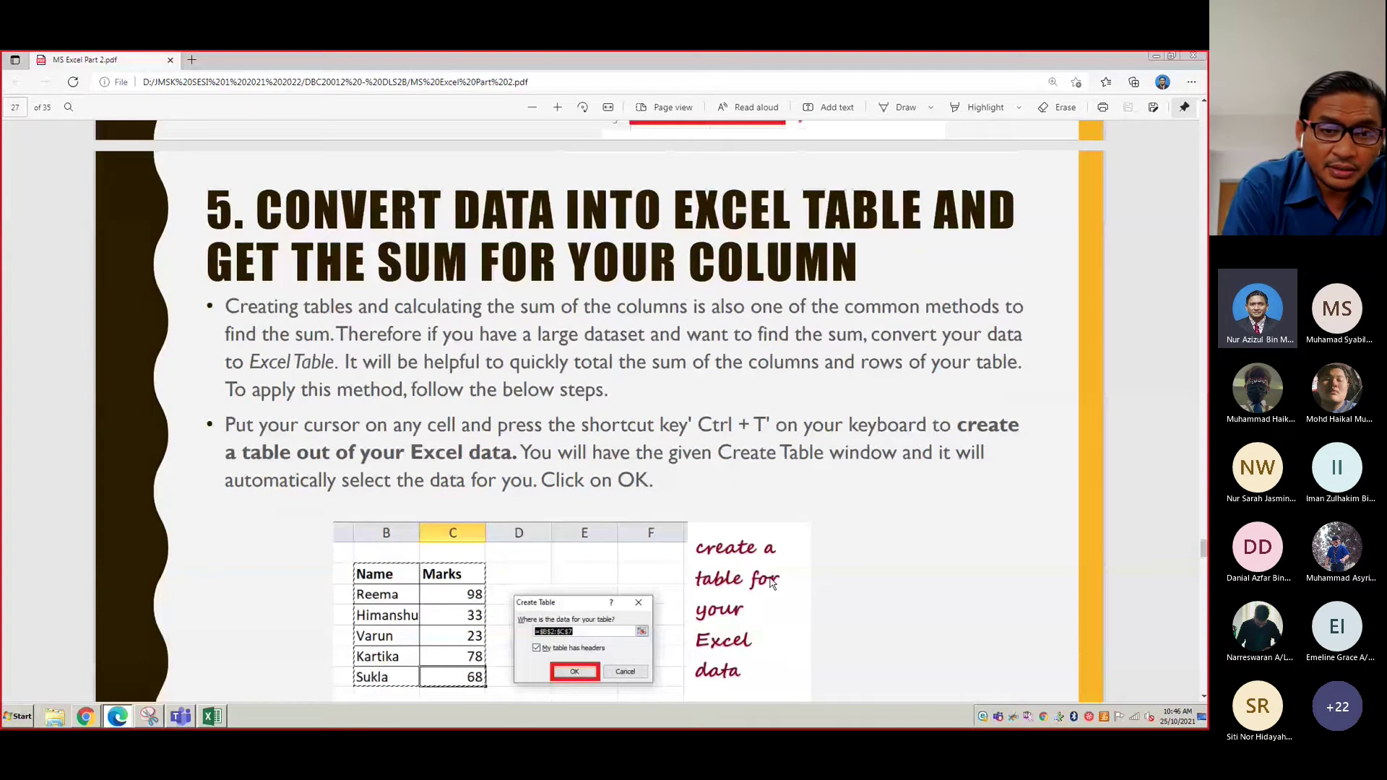
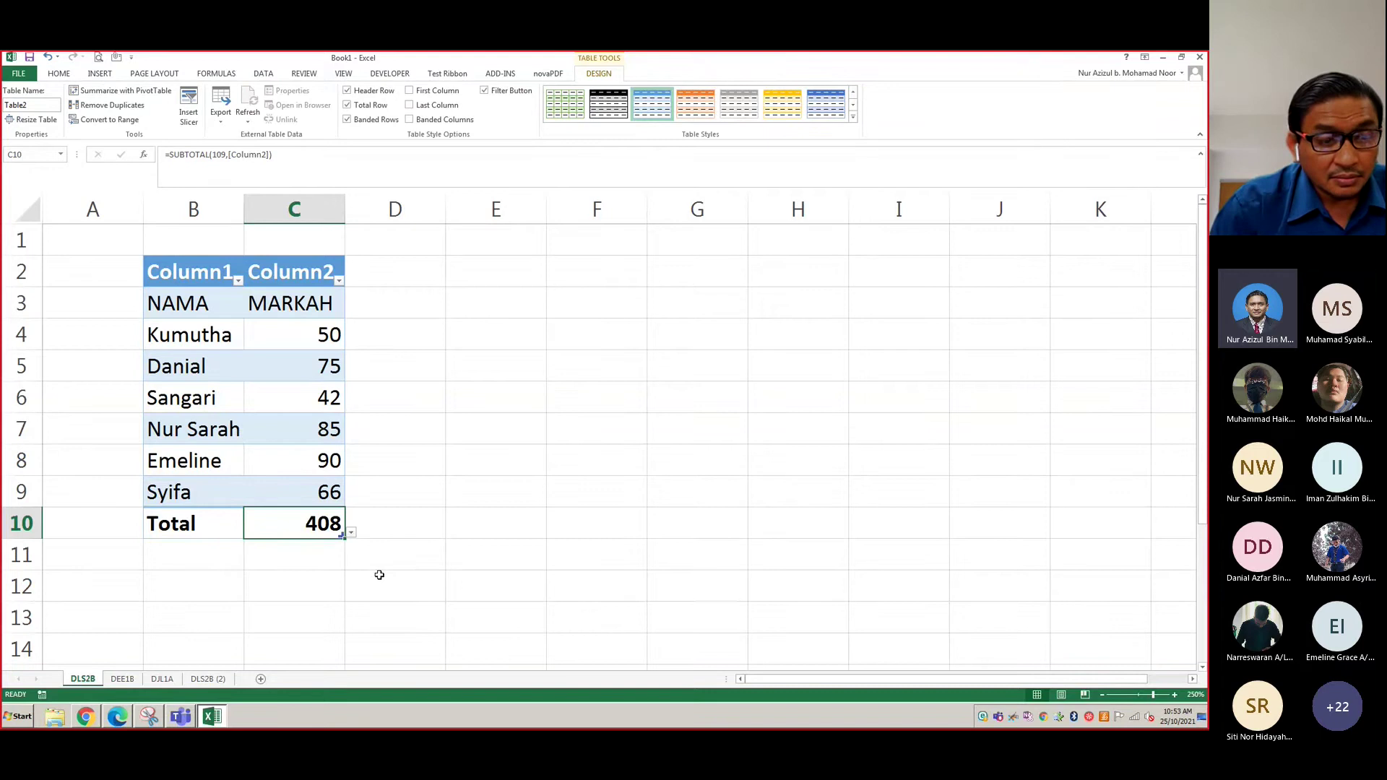
Add a STATUS heading in cell D3, beside MARKAH, so the table extends by one column
{"action": "left_click", "coordinate": [375, 310]}
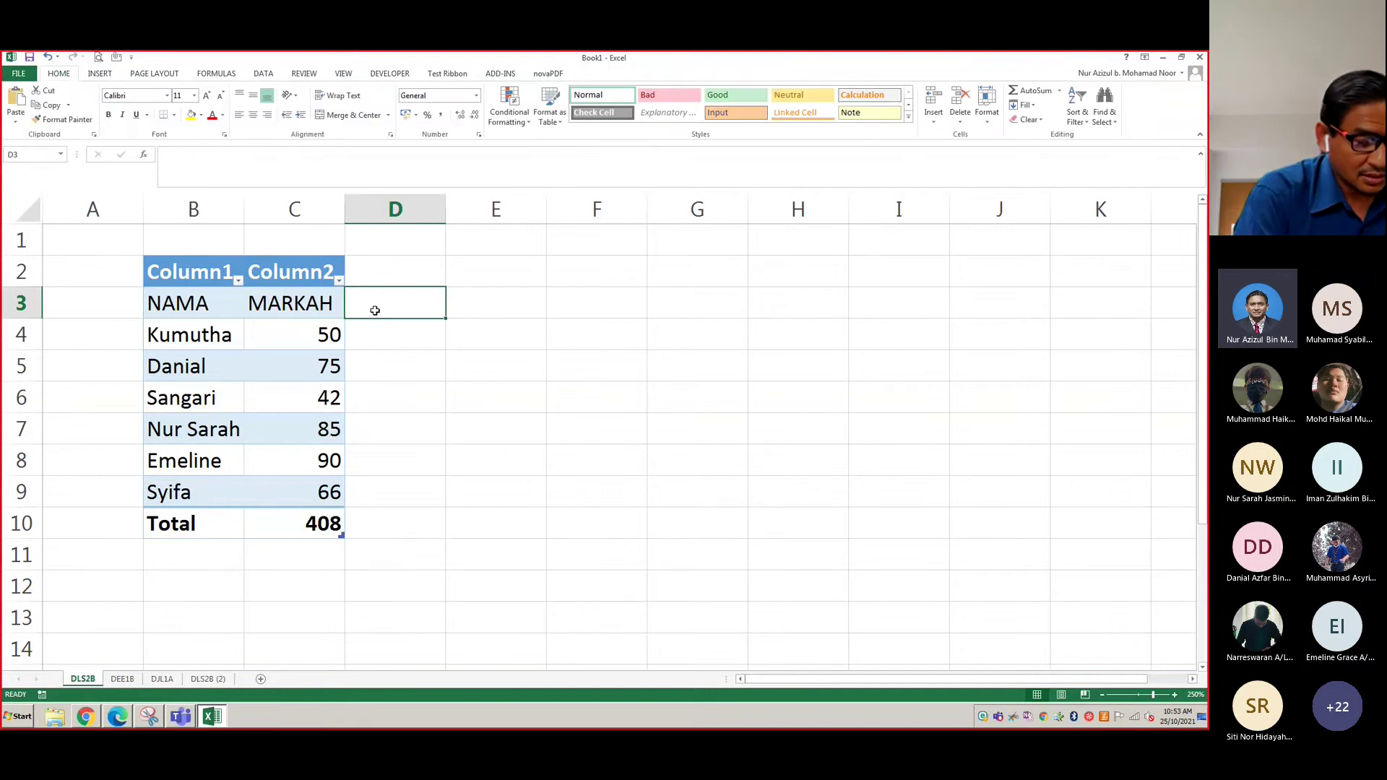
{"action": "type", "text": "sTAT"}
{"action": "key", "text": "BackSpace"}
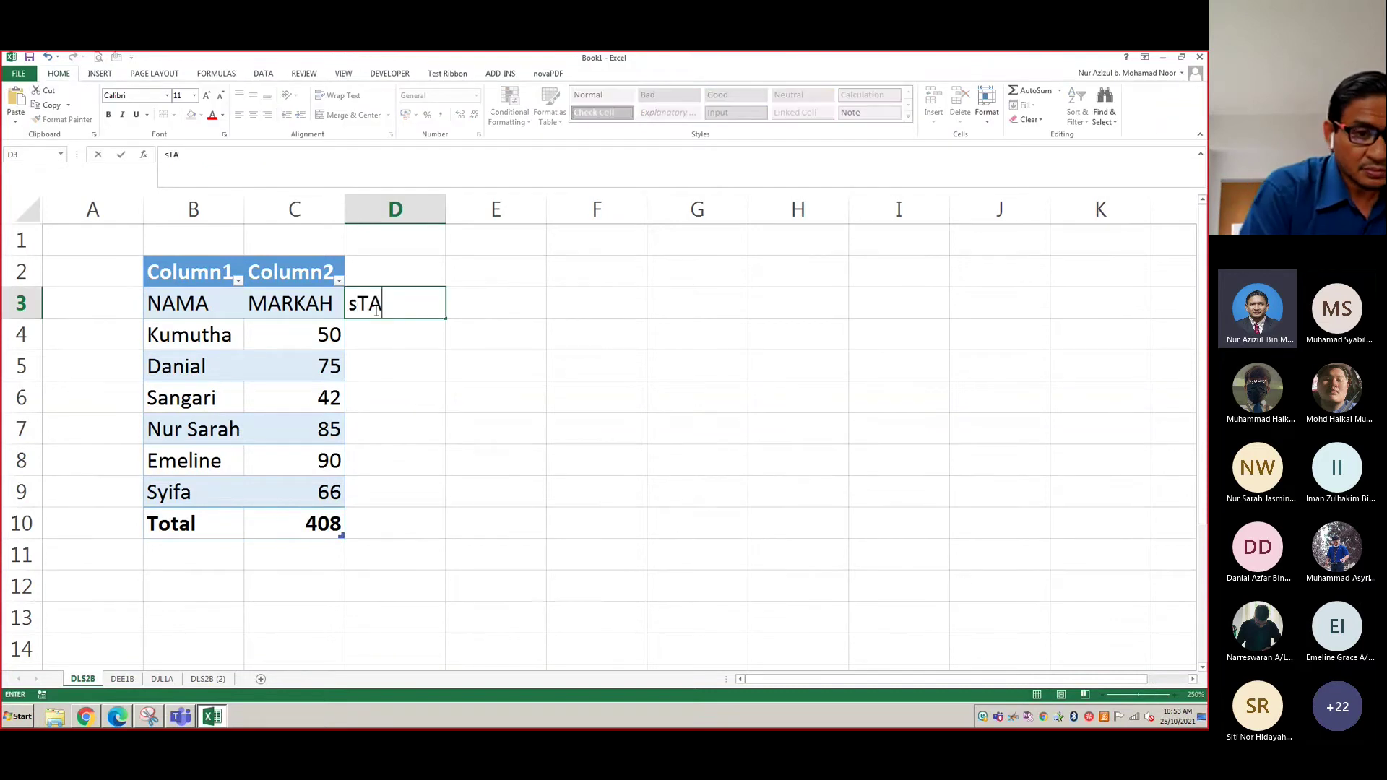
{"action": "key", "text": "BackSpace"}
{"action": "key", "text": "BackSpace"}
{"action": "key", "text": "BackSpace"}
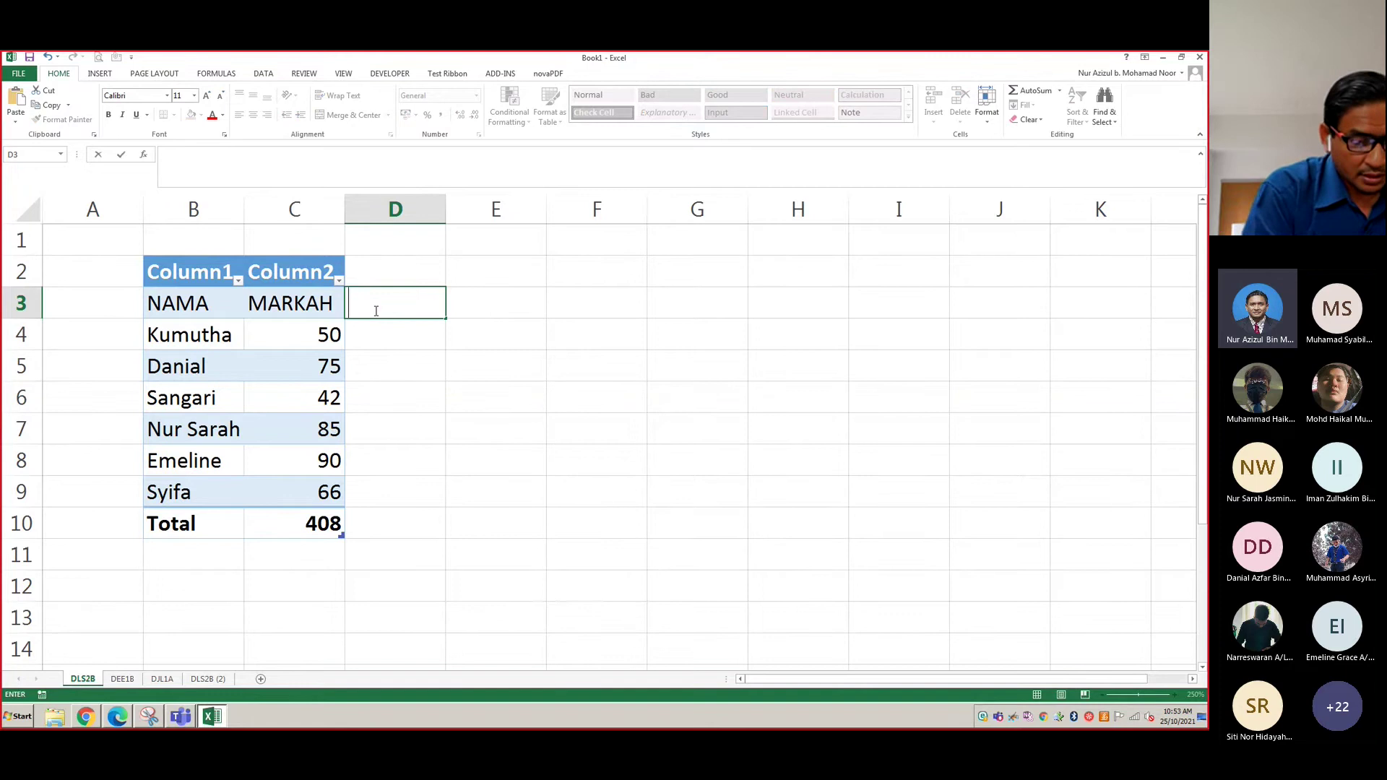
{"action": "type", "text": "STATUS"}
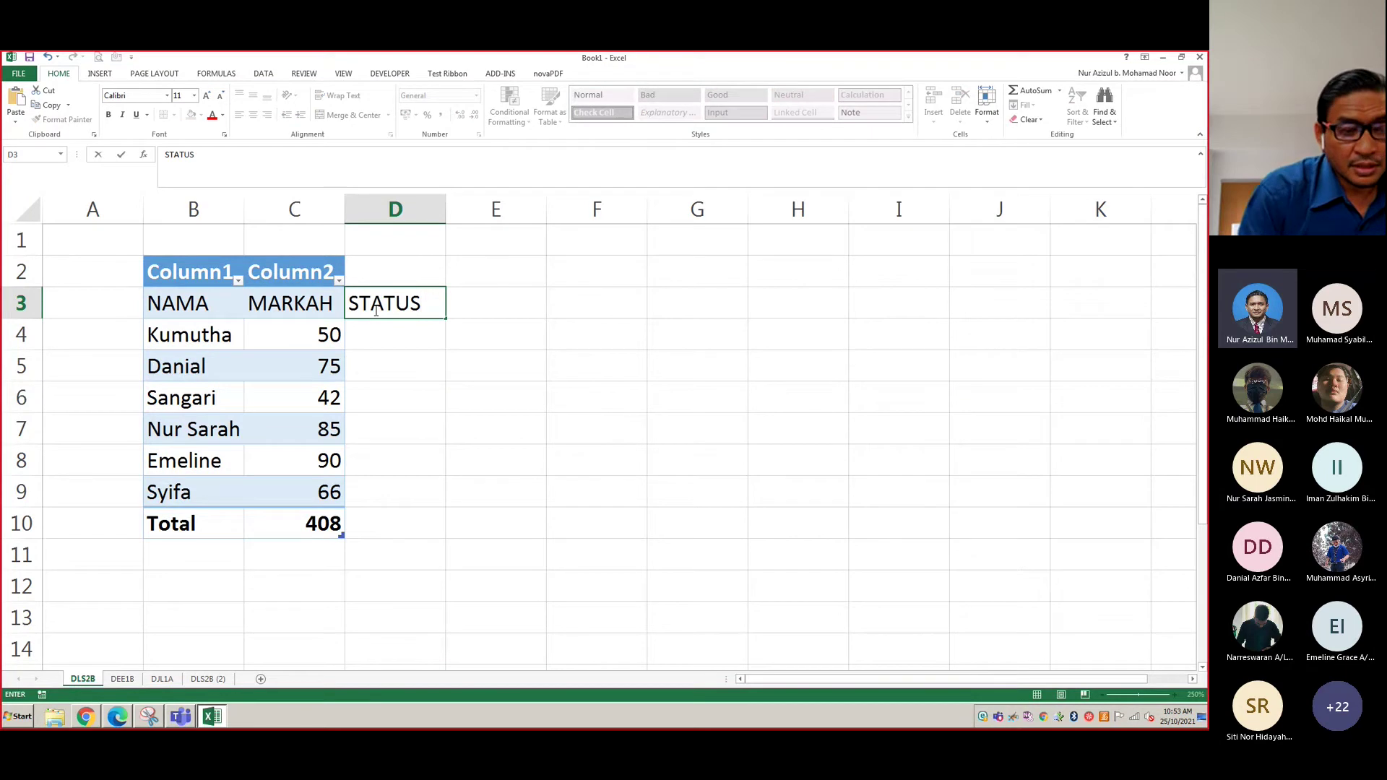
{"action": "left_click", "coordinate": [573, 373]}
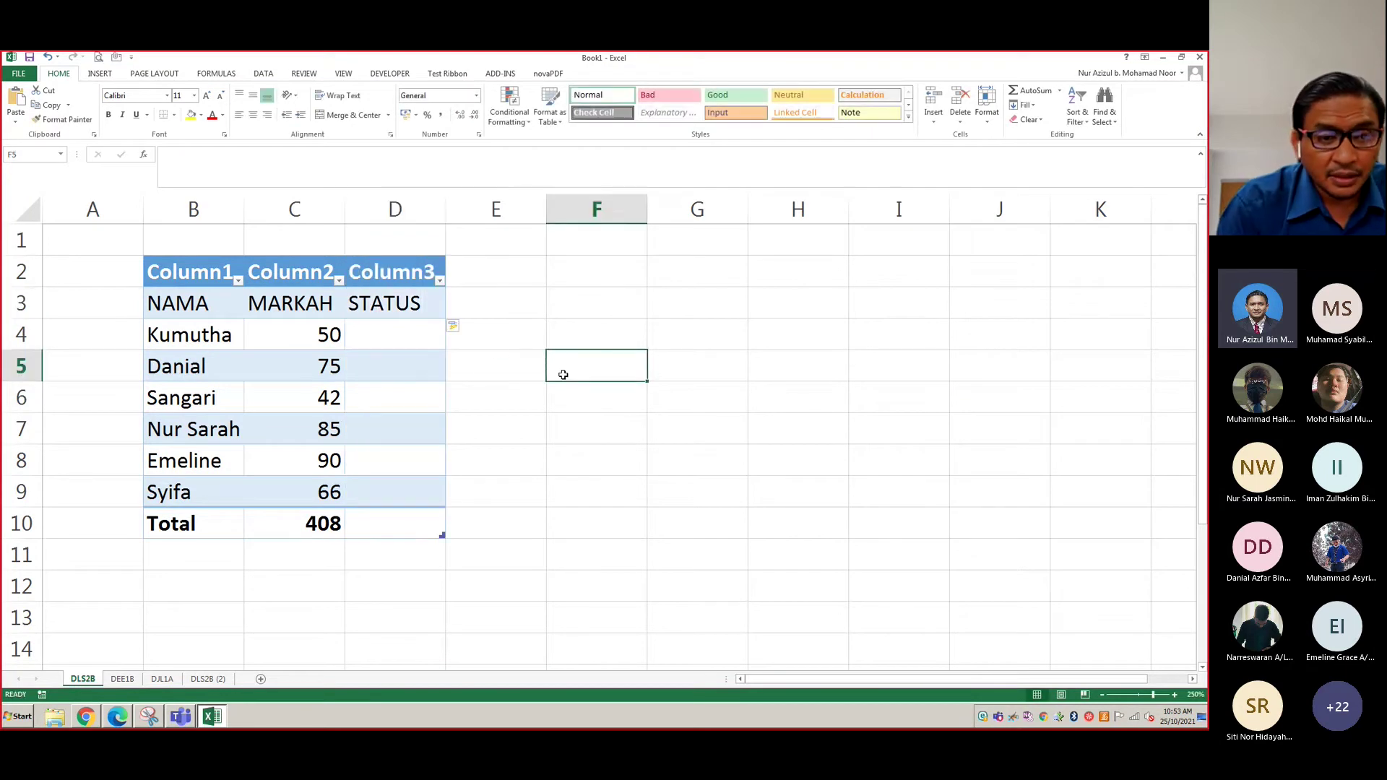
Start an IF formula in cell D4 that tests whether C4 is greater than 70
{"action": "left_click", "coordinate": [391, 340]}
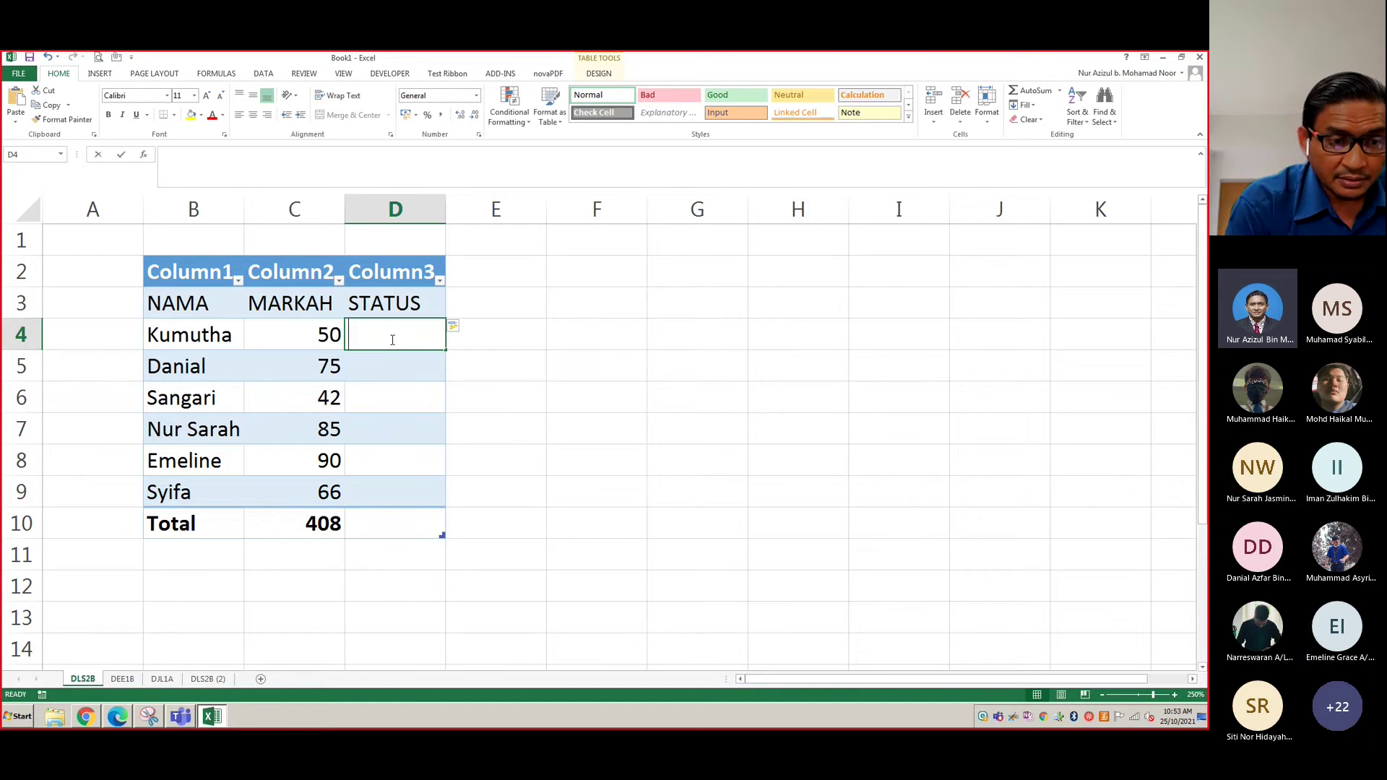
{"action": "type", "text": "=IF"}
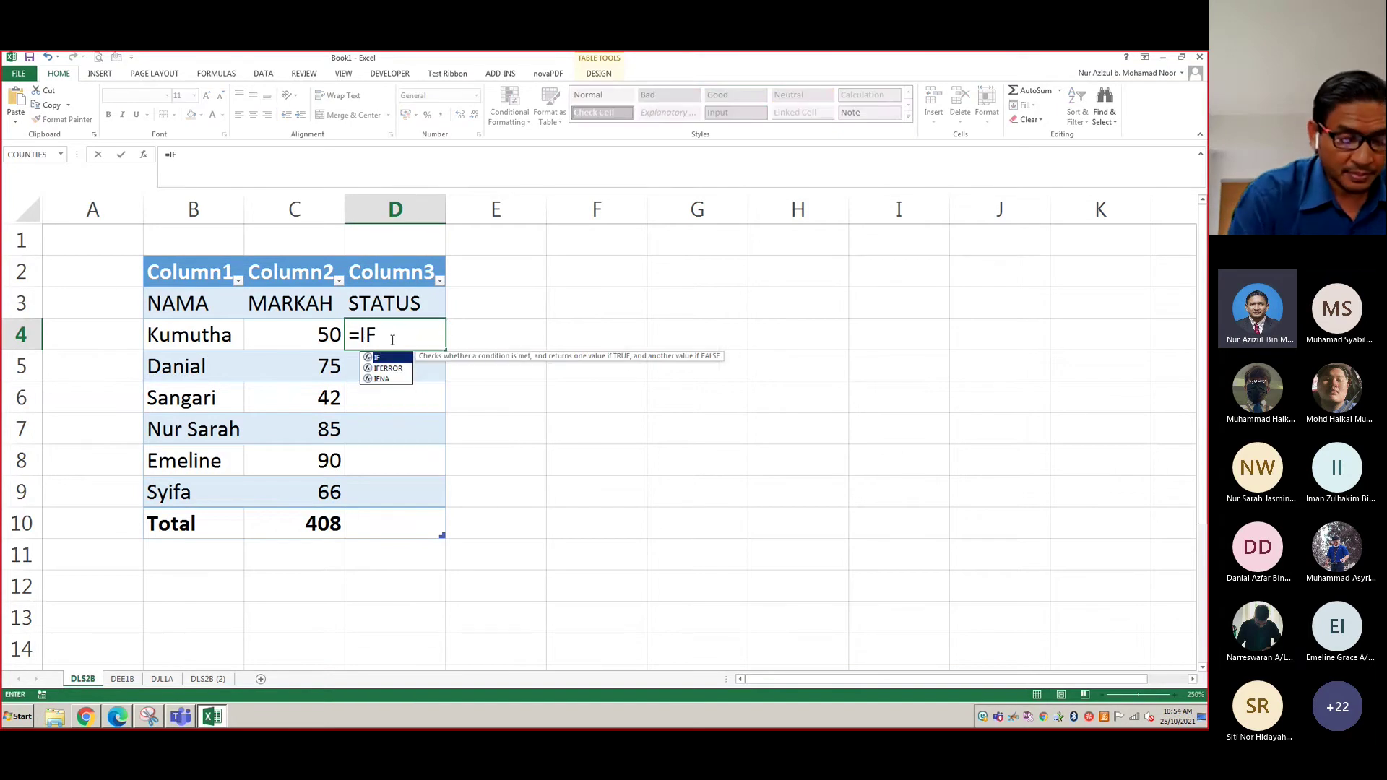
{"action": "type", "text": "("}
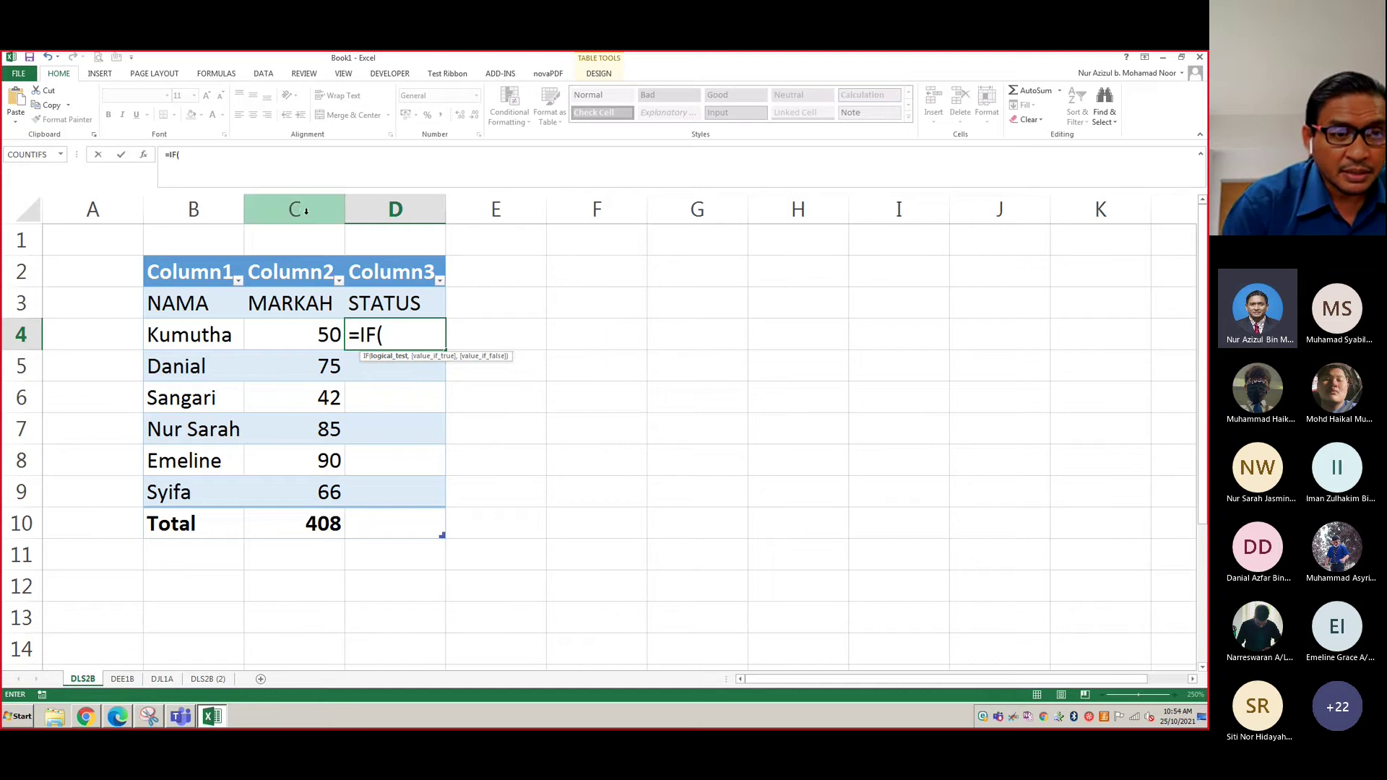
{"action": "left_click", "coordinate": [311, 338]}
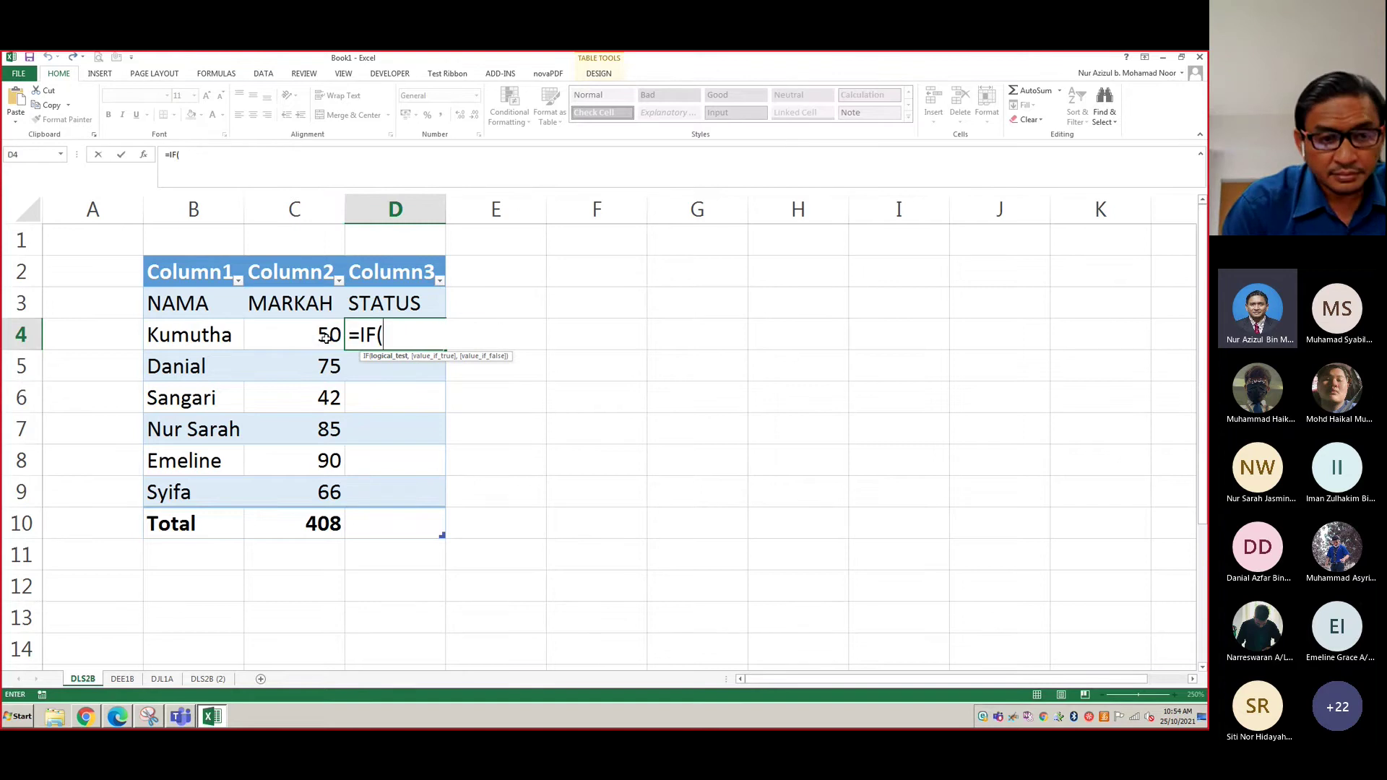
{"action": "key", "text": "BackSpace"}
{"action": "type", "text": "C4"}
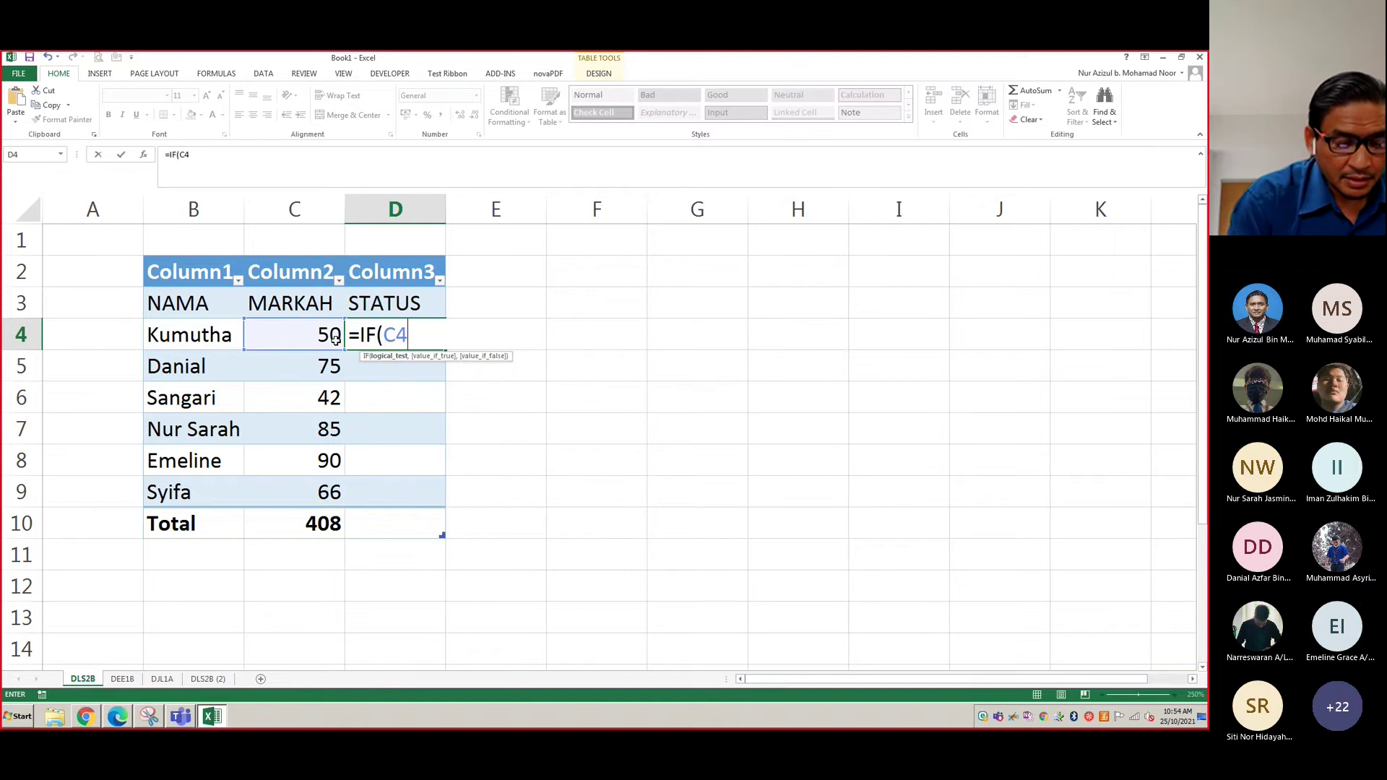
{"action": "type", "text": ">"}
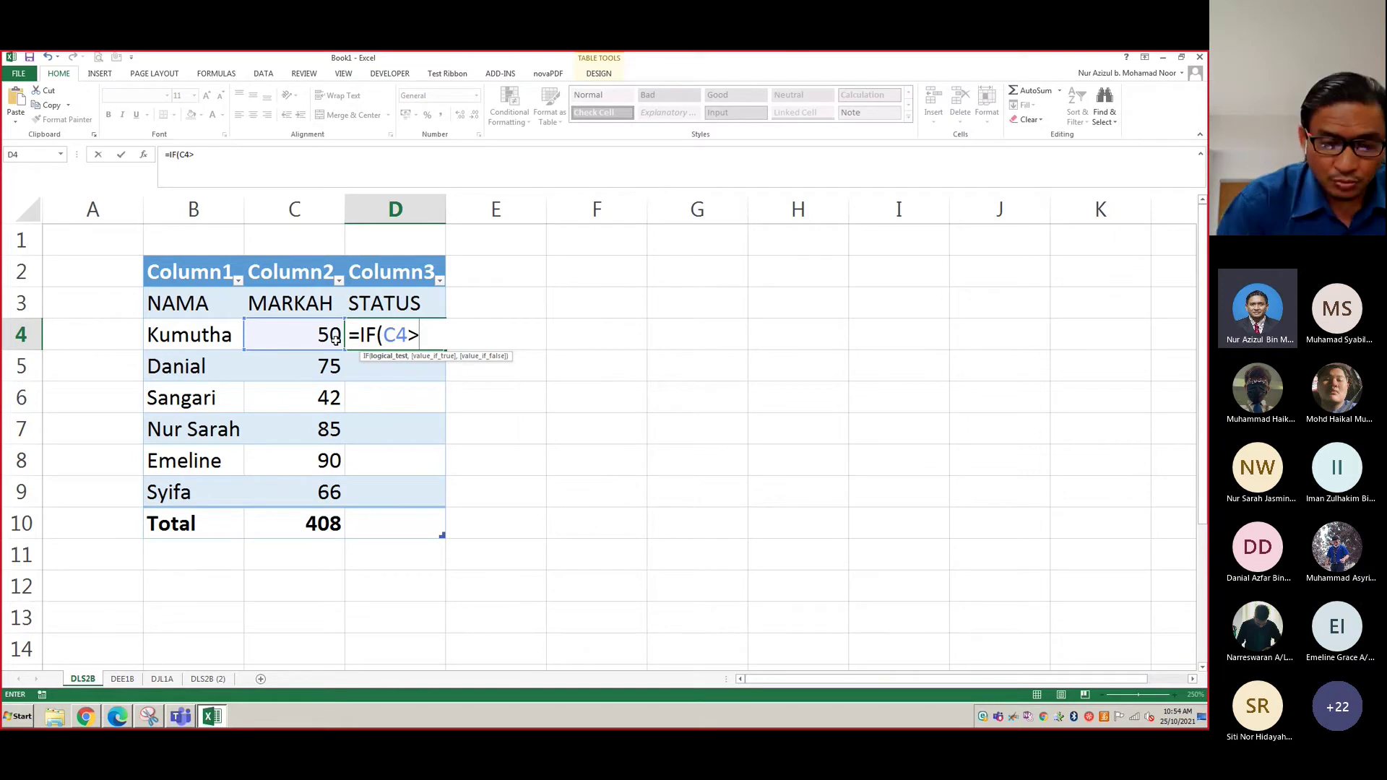
{"action": "type", "text": "70"}
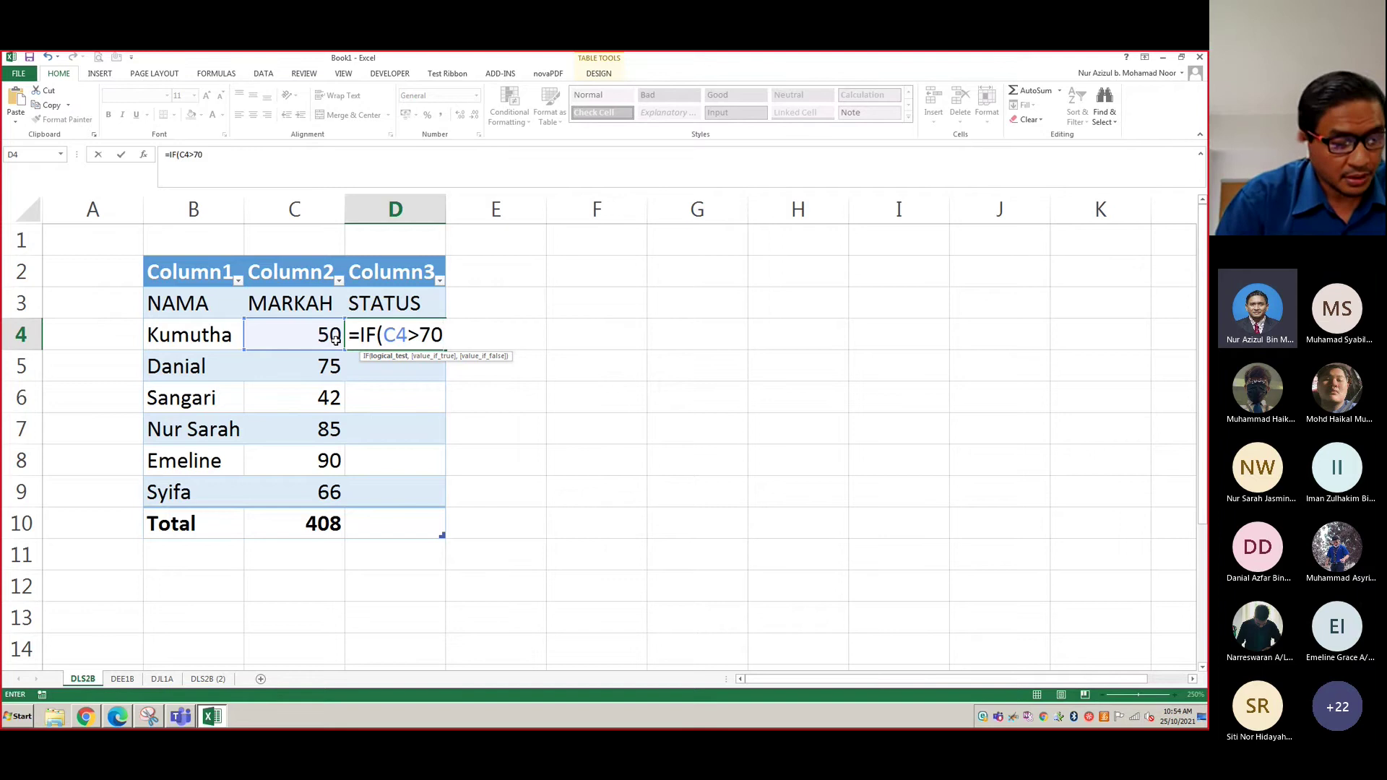
{"action": "key", "text": "alt+Tab"}
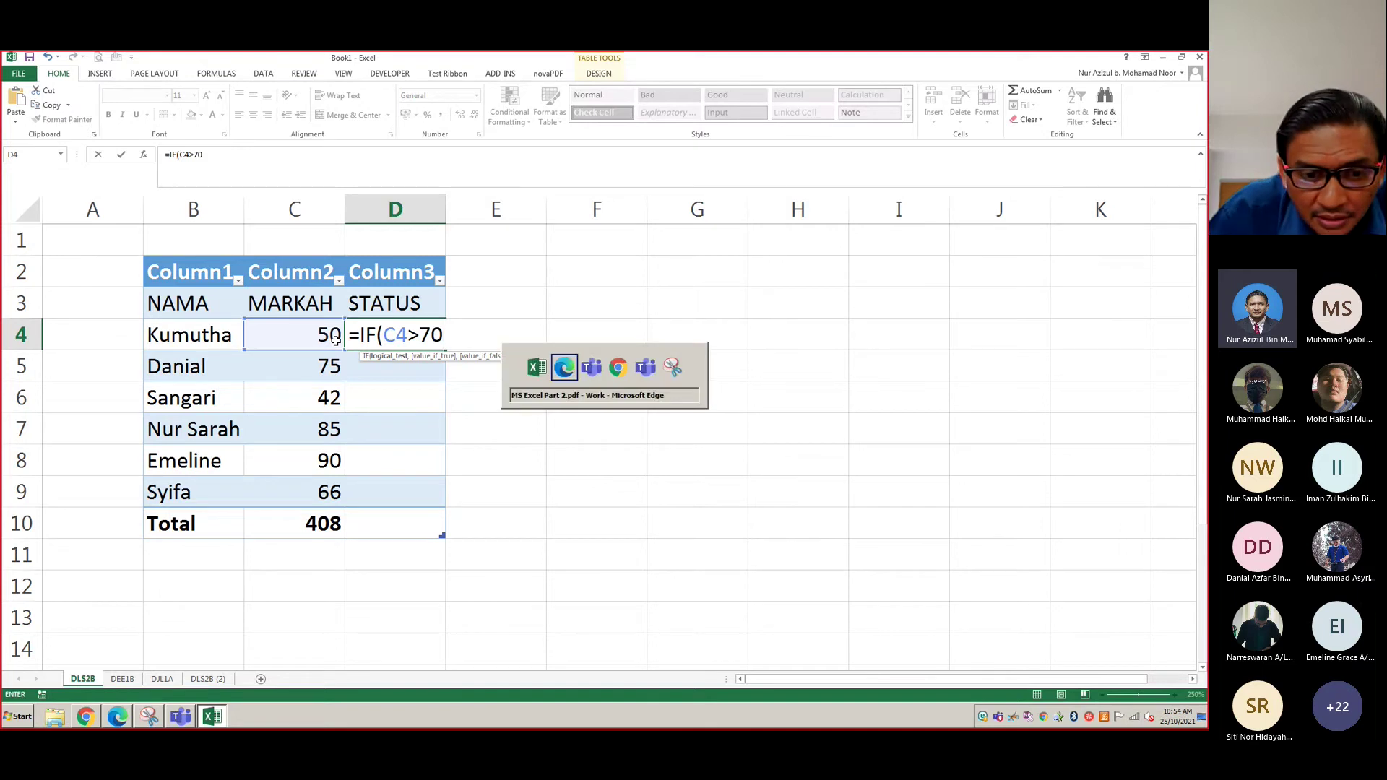
{"action": "key", "text": "alt+Tab"}
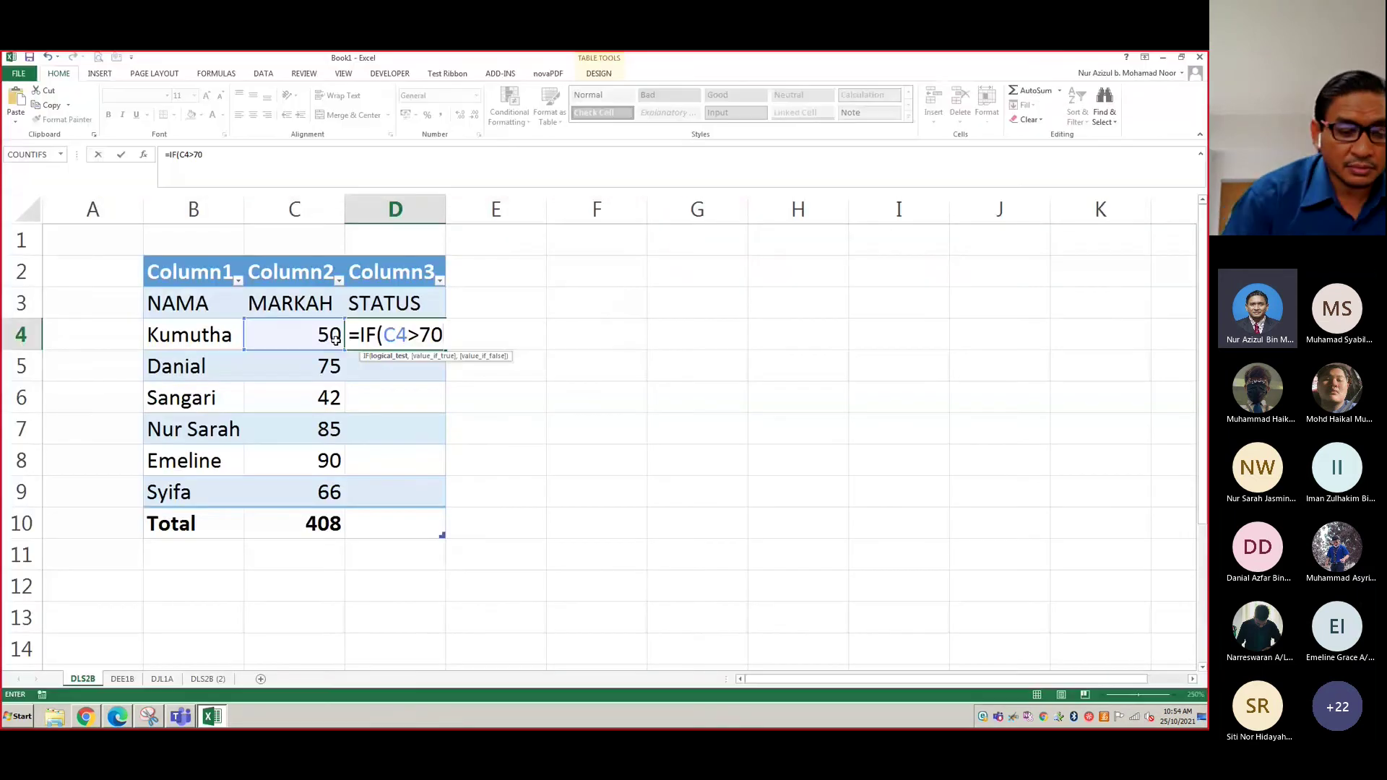
Complete the IF formula in D4 so it returns "LULUS" when true and "GAGAL" when false
{"action": "type", "text": ","}
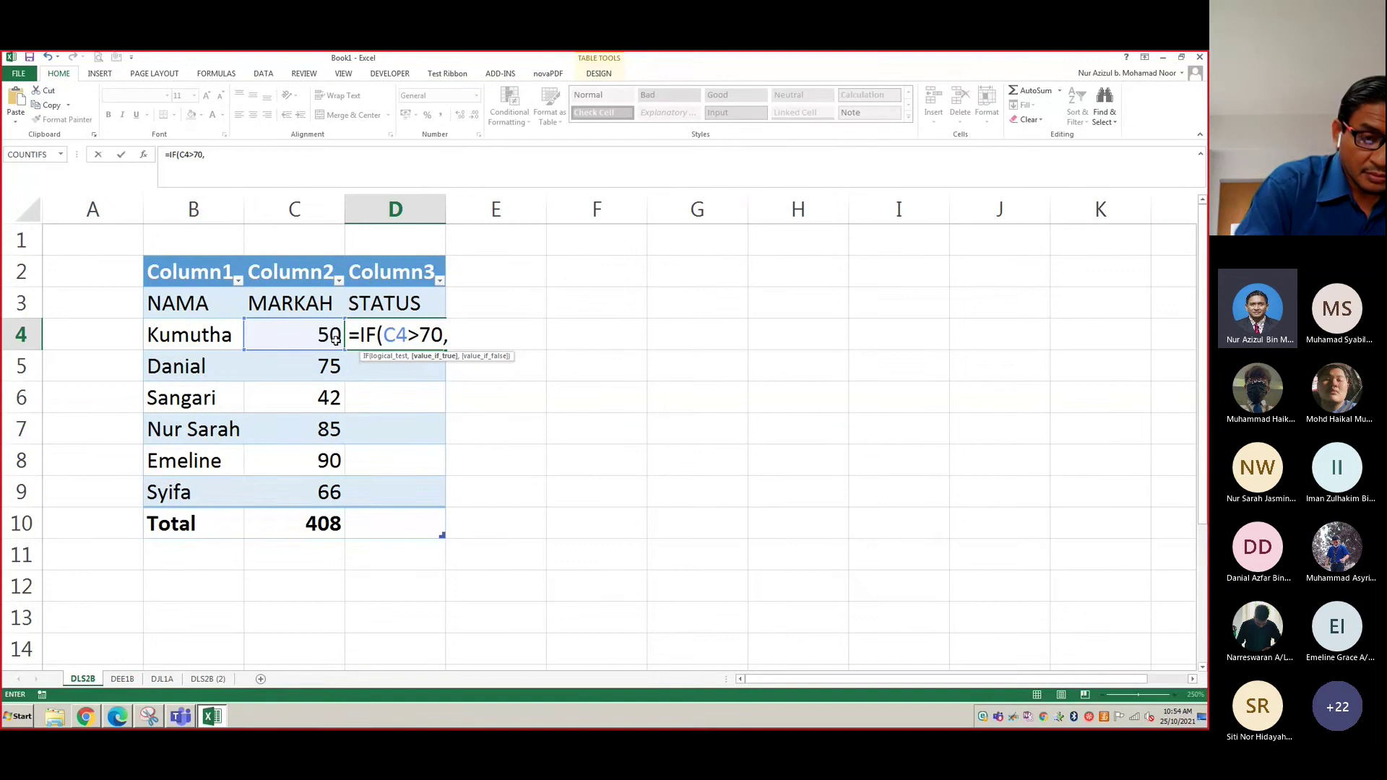
{"action": "type", "text": "\""}
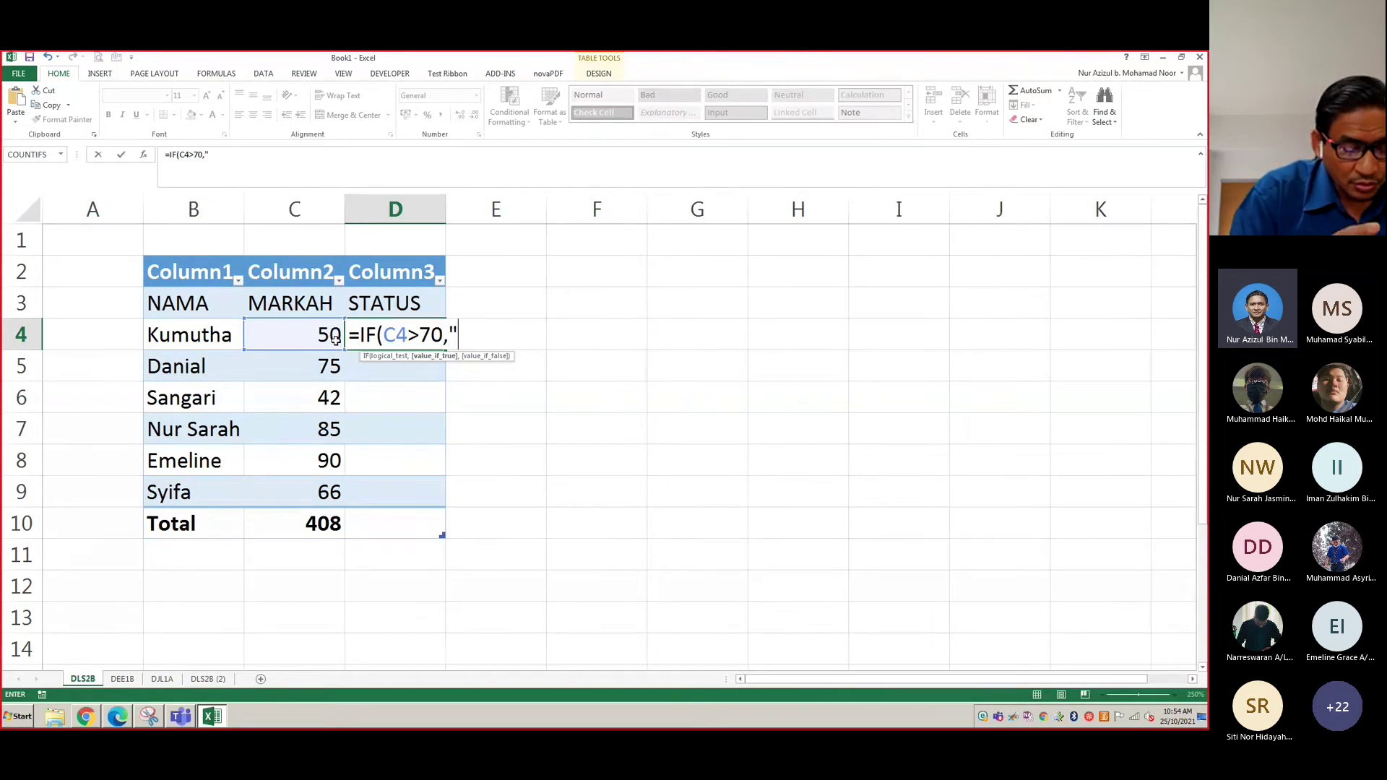
{"action": "type", "text": "LU"}
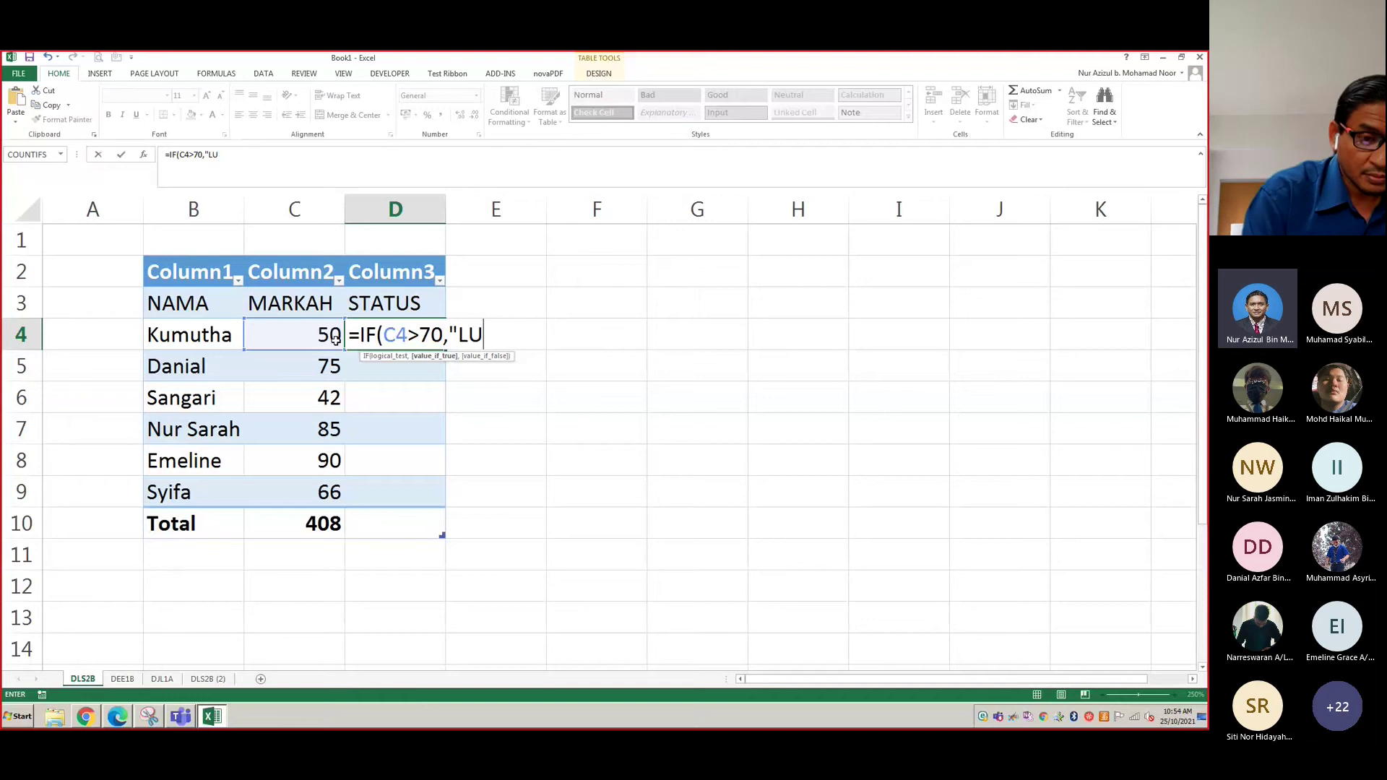
{"action": "type", "text": "LUS\","}
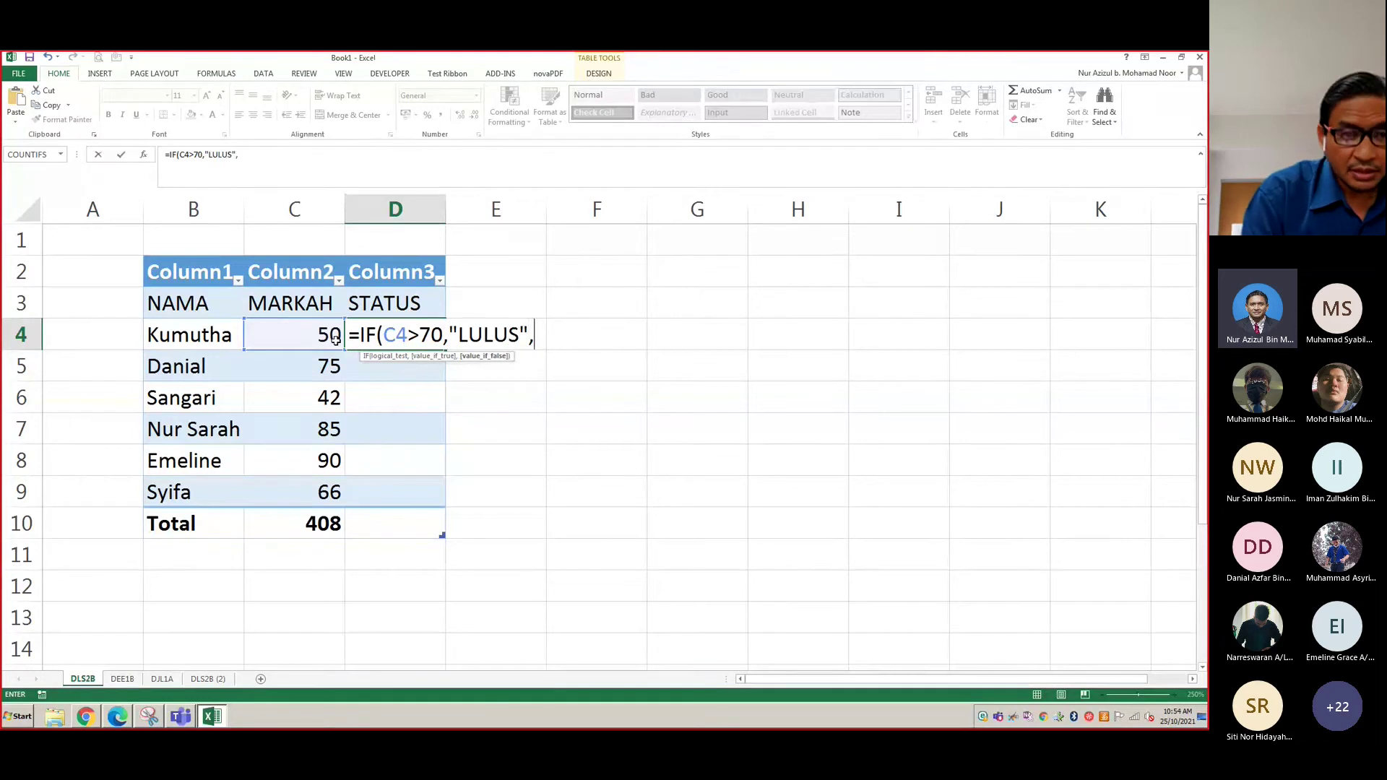
{"action": "type", "text": "\"GA"}
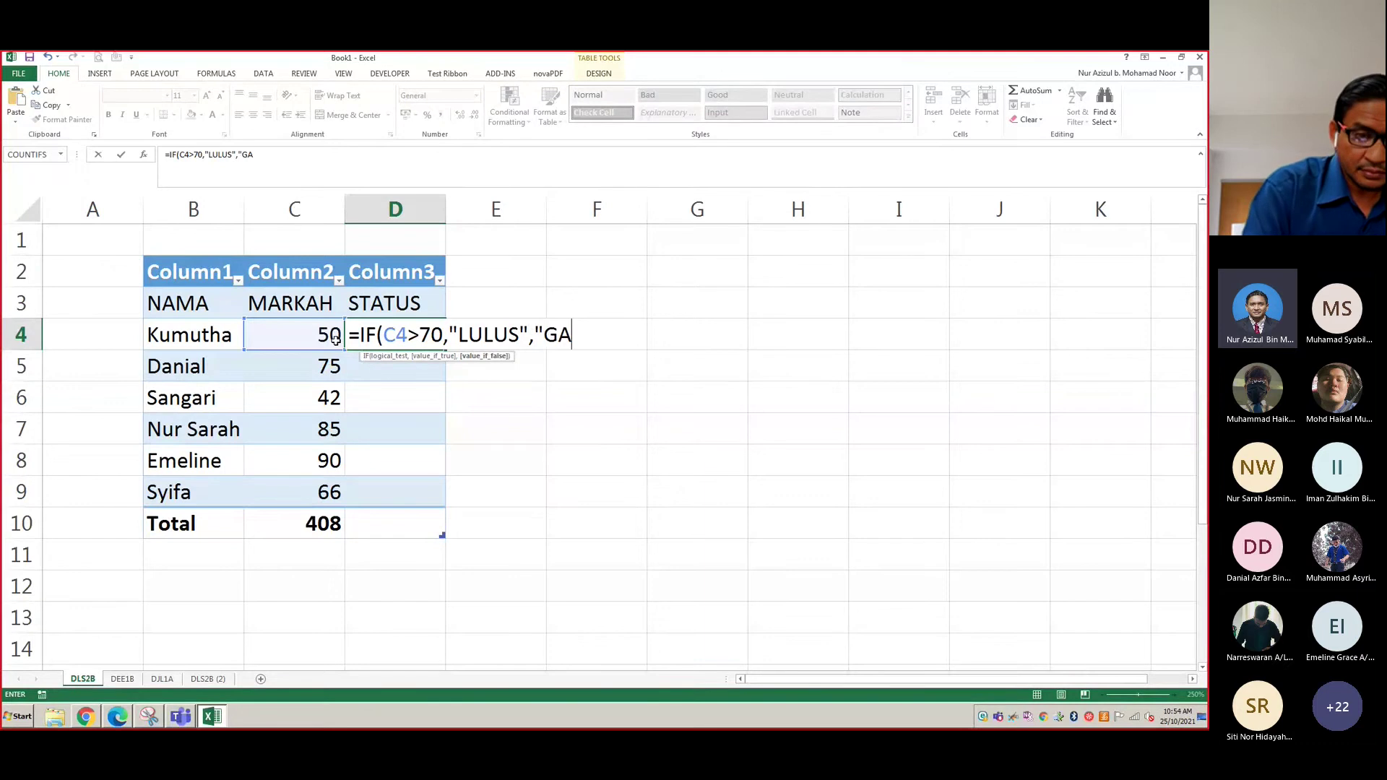
{"action": "type", "text": "GAL\""}
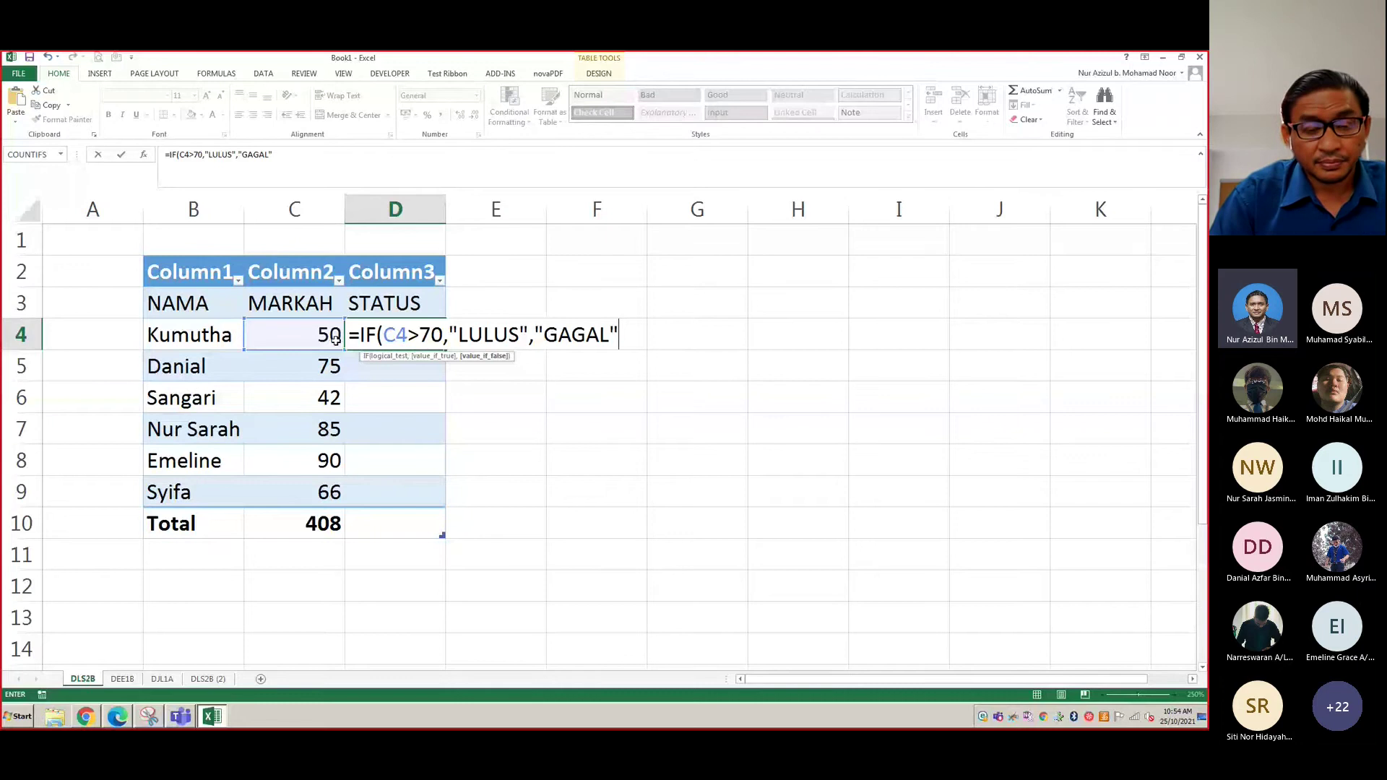
{"action": "key", "text": "Return"}
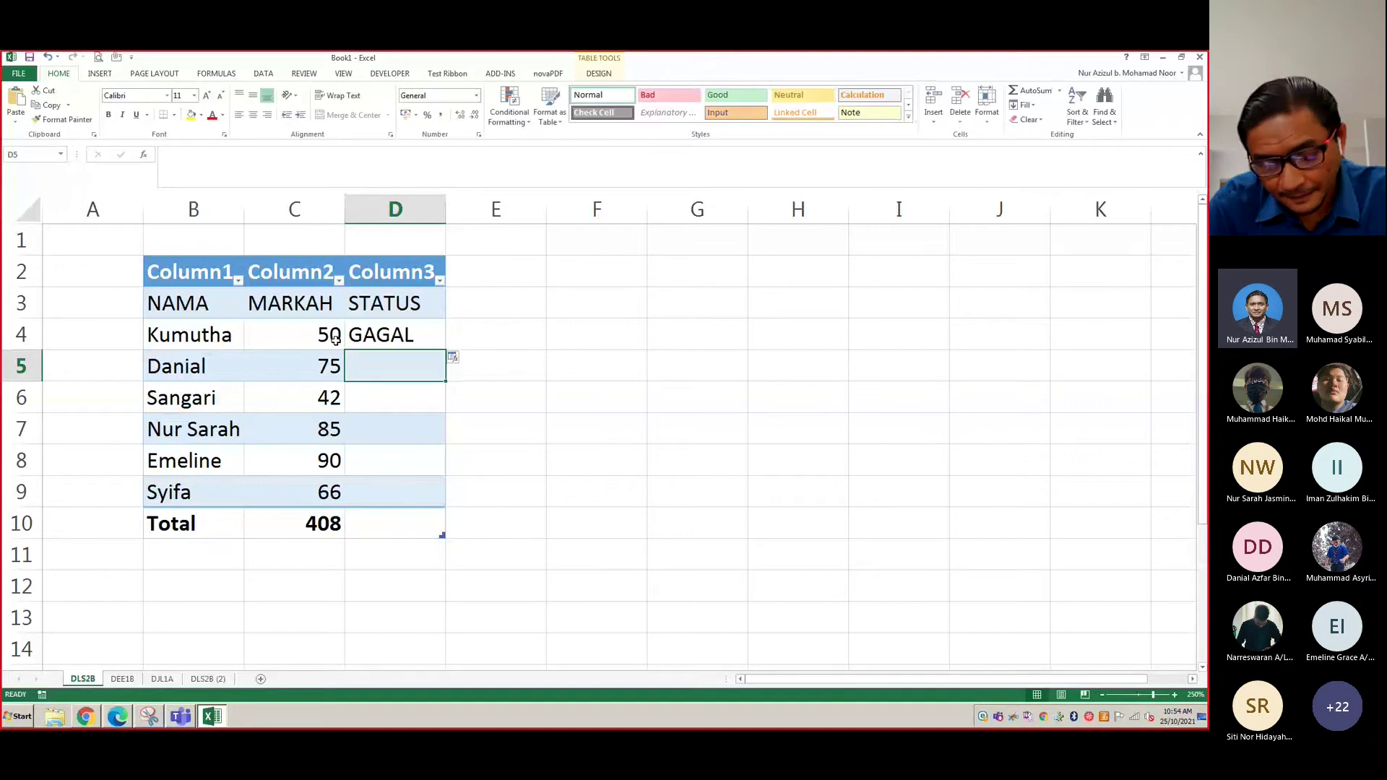
Fill the IF formula from D4 down the STATUS column to D9
{"action": "left_click", "coordinate": [389, 338]}
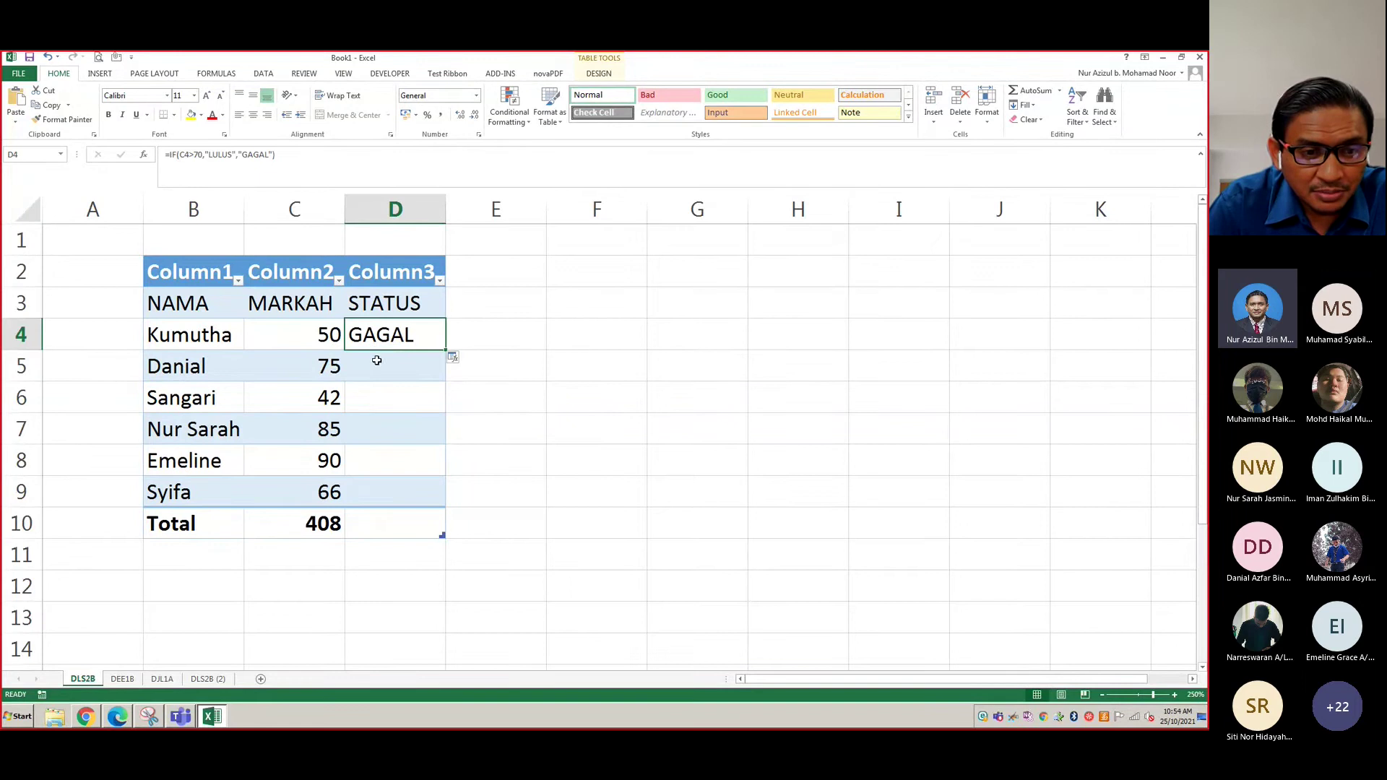
{"action": "left_click_drag", "start_coordinate": [445, 352], "coordinate": [433, 501]}
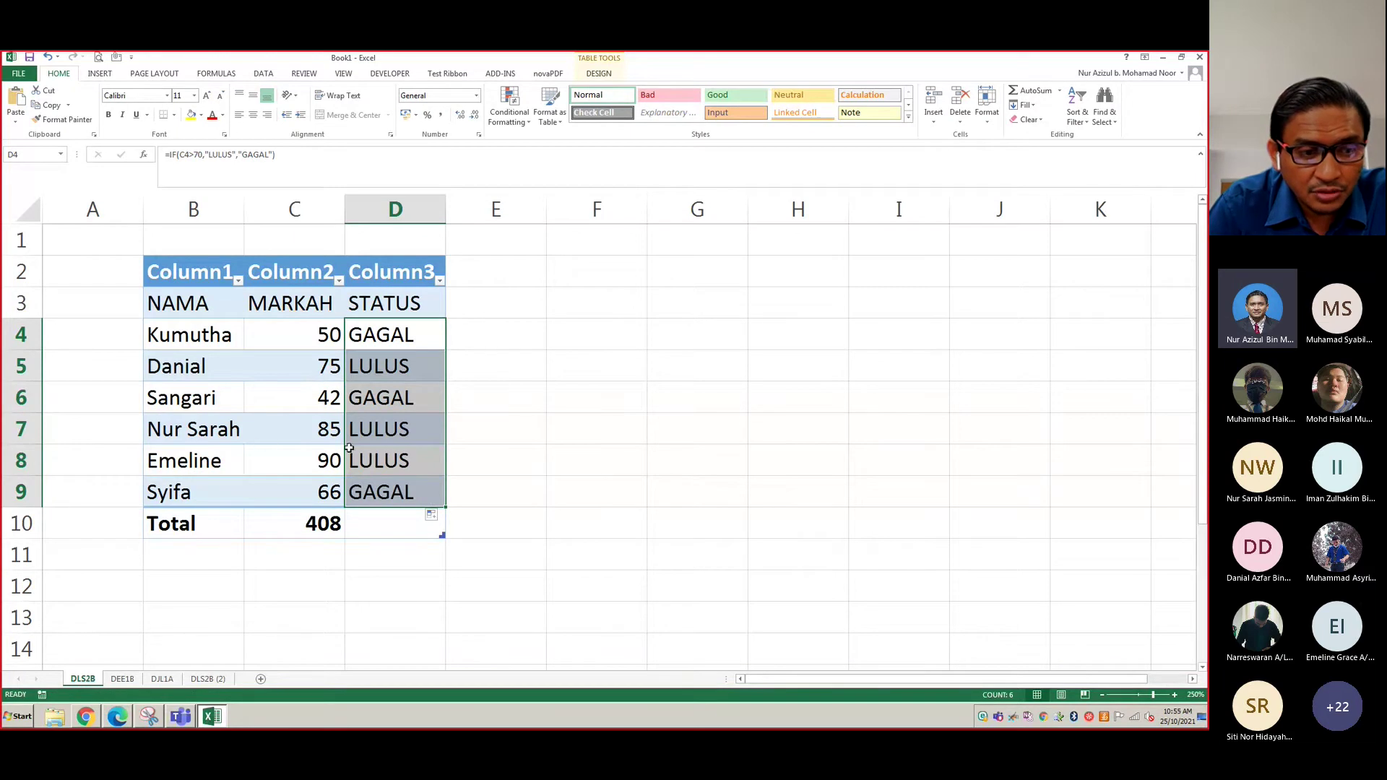
{"action": "left_click", "coordinate": [551, 479]}
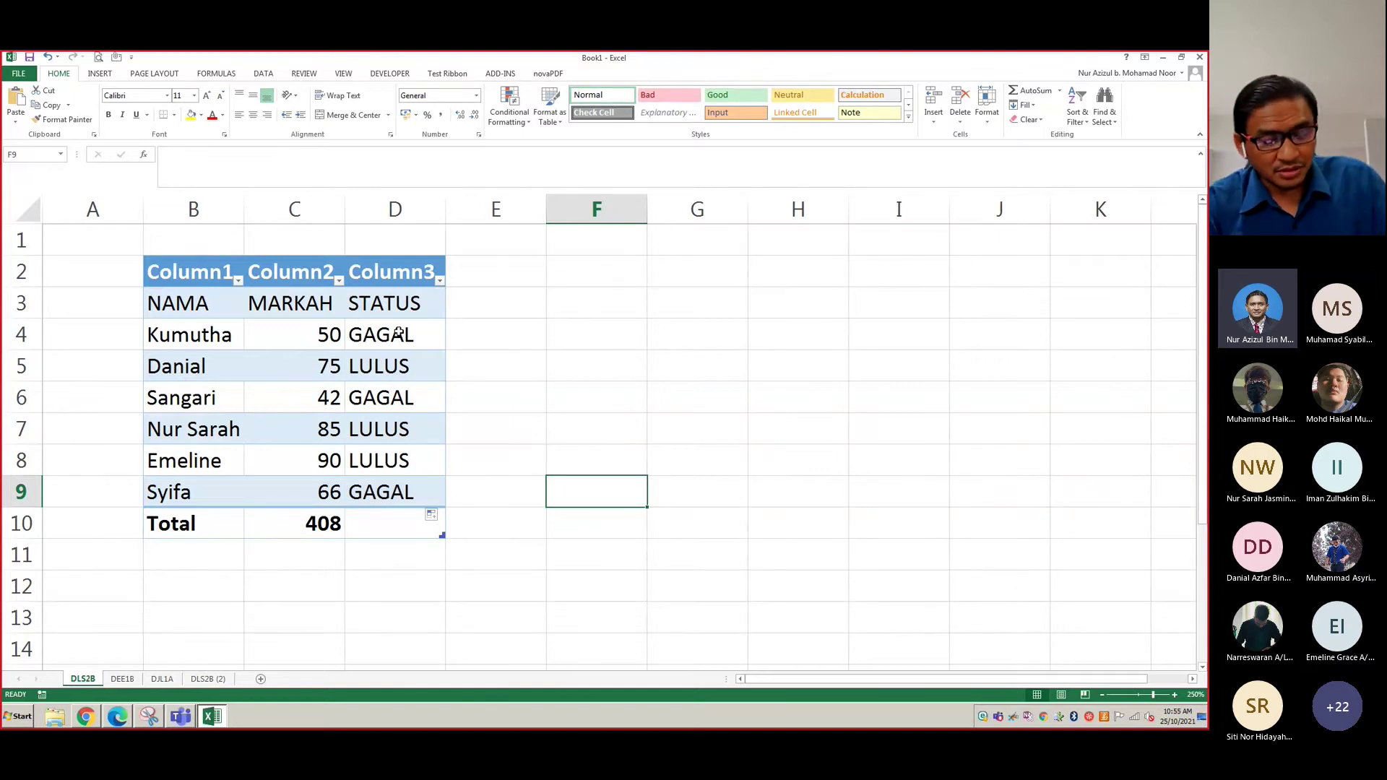
Undo the fill and the IF formula entry so the STATUS cells D4 to D9 are empty
{"action": "key", "text": "ctrl+z"}
{"action": "key", "text": "ctrl+z"}
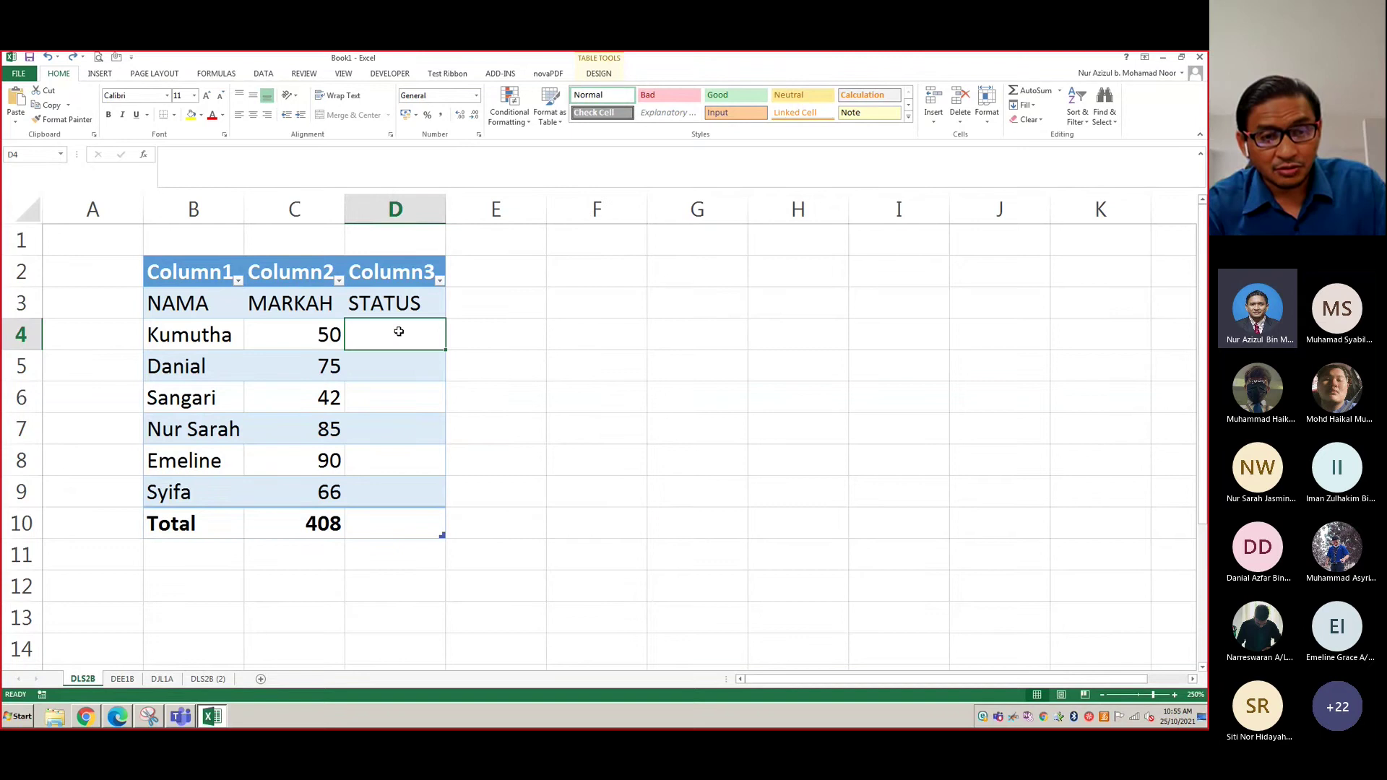
{"action": "left_click", "coordinate": [582, 349]}
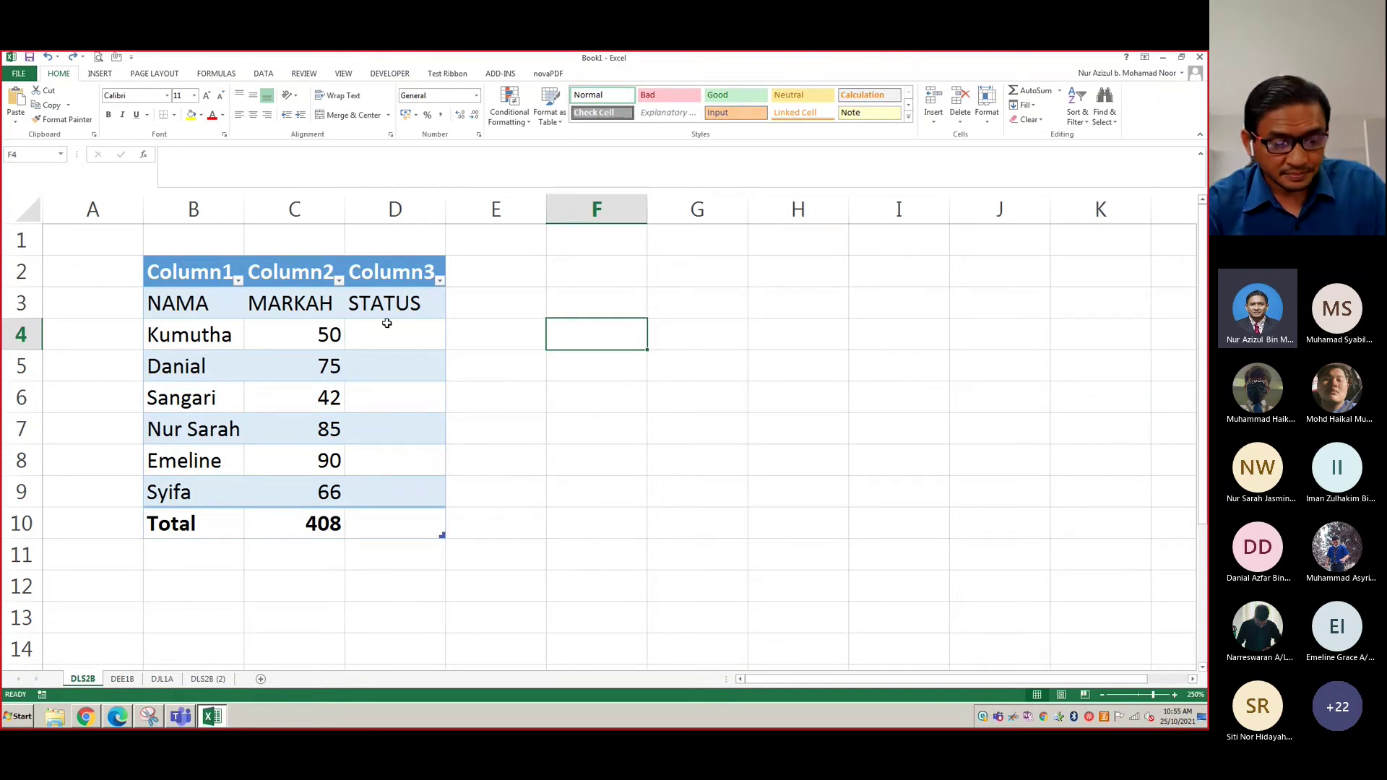
Begin the IF formula in the empty cell D4 again, using C4>70 as its logical test
{"action": "scroll", "coordinate": [386, 323], "scroll_direction": "up", "scroll_amount": 3, "text": "ctrl"}
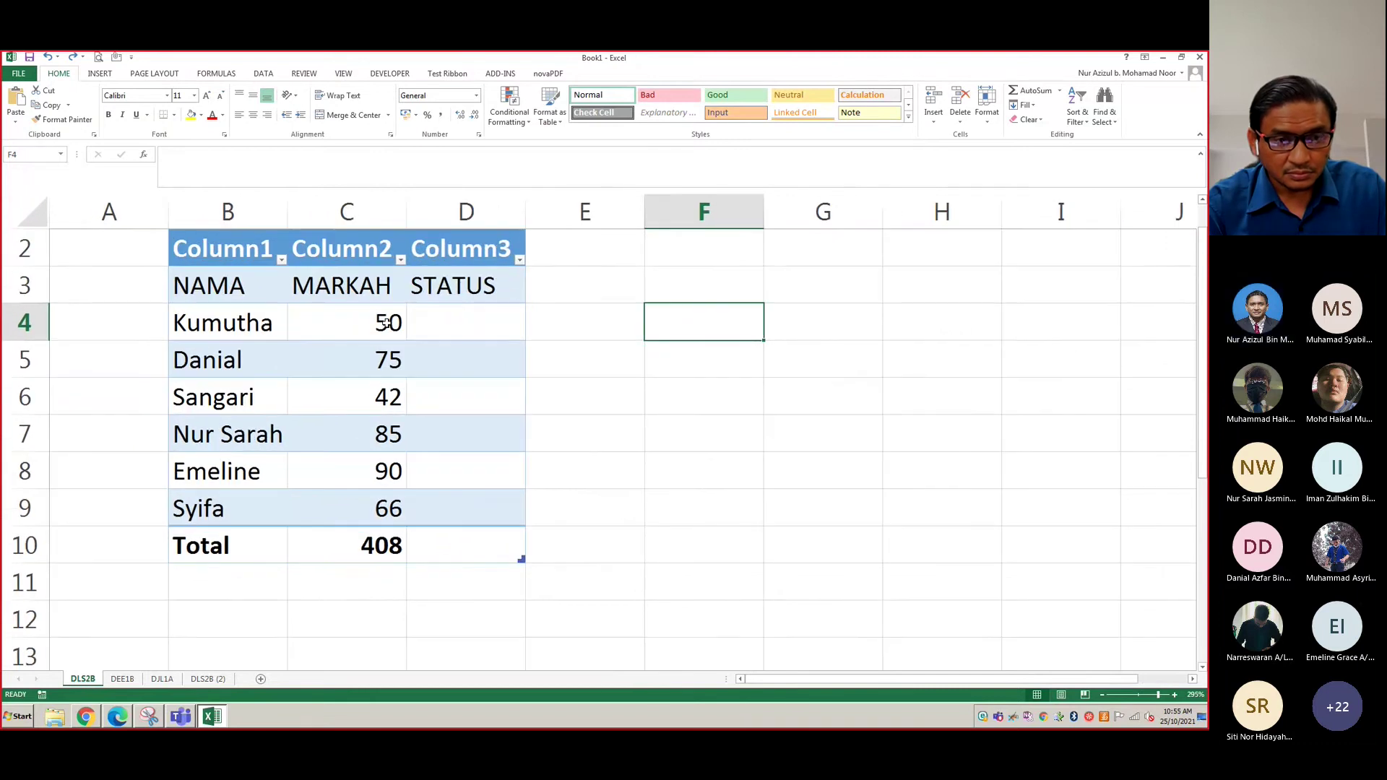
{"action": "scroll", "coordinate": [387, 323], "scroll_direction": "up", "scroll_amount": 2, "text": "ctrl"}
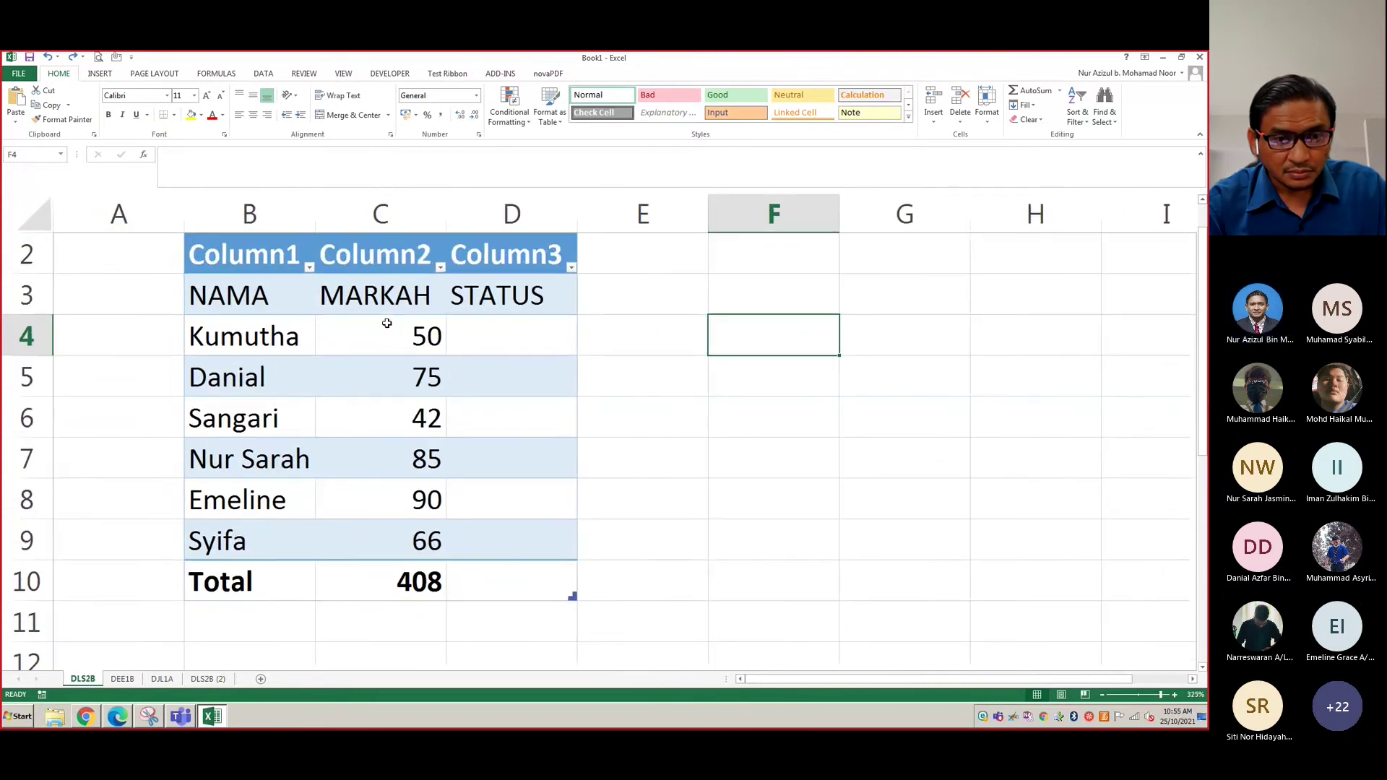
{"action": "scroll", "coordinate": [387, 323], "scroll_direction": "up", "scroll_amount": 1, "text": "ctrl"}
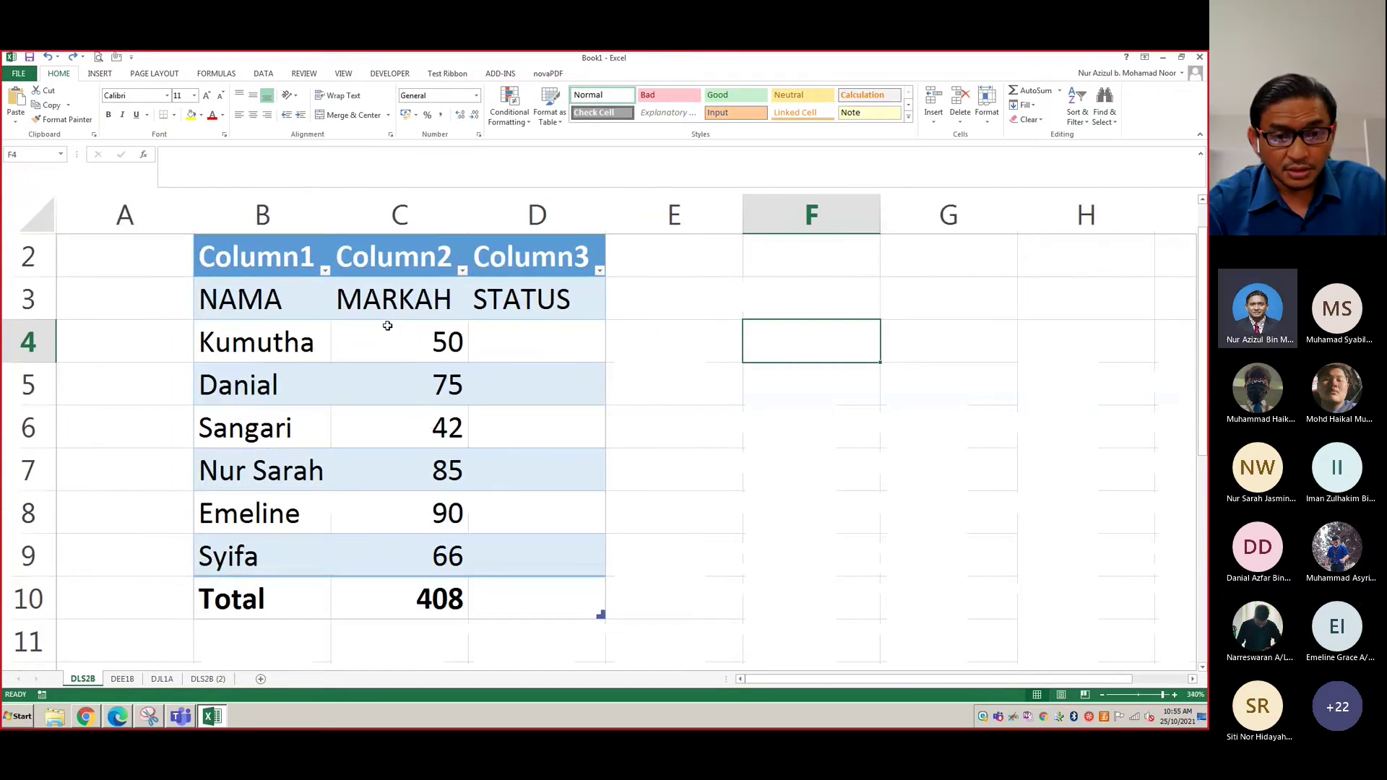
{"action": "scroll", "coordinate": [387, 325], "scroll_direction": "up", "scroll_amount": 1}
{"action": "scroll", "coordinate": [388, 325], "scroll_direction": "down", "scroll_amount": 3}
{"action": "scroll", "coordinate": [387, 325], "scroll_direction": "up", "scroll_amount": 3}
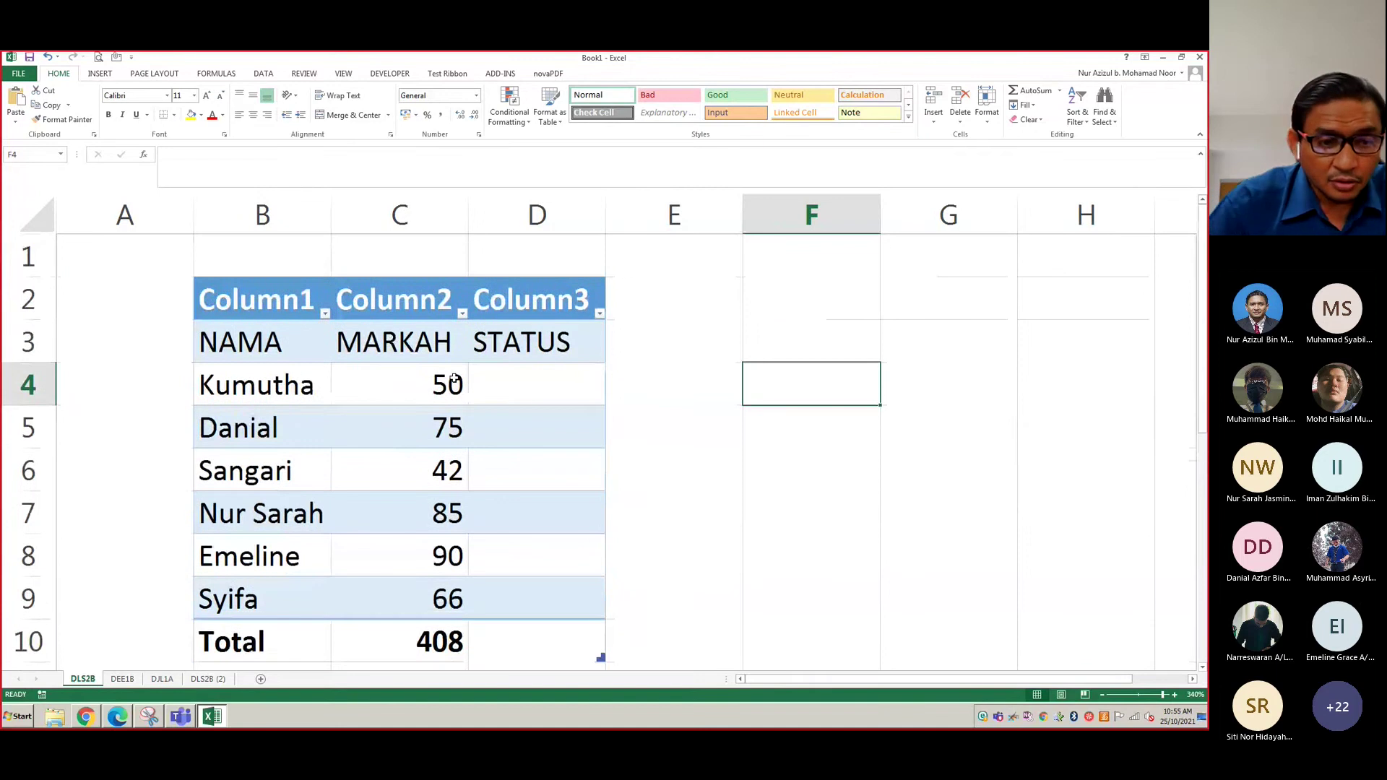
{"action": "left_click", "coordinate": [519, 389]}
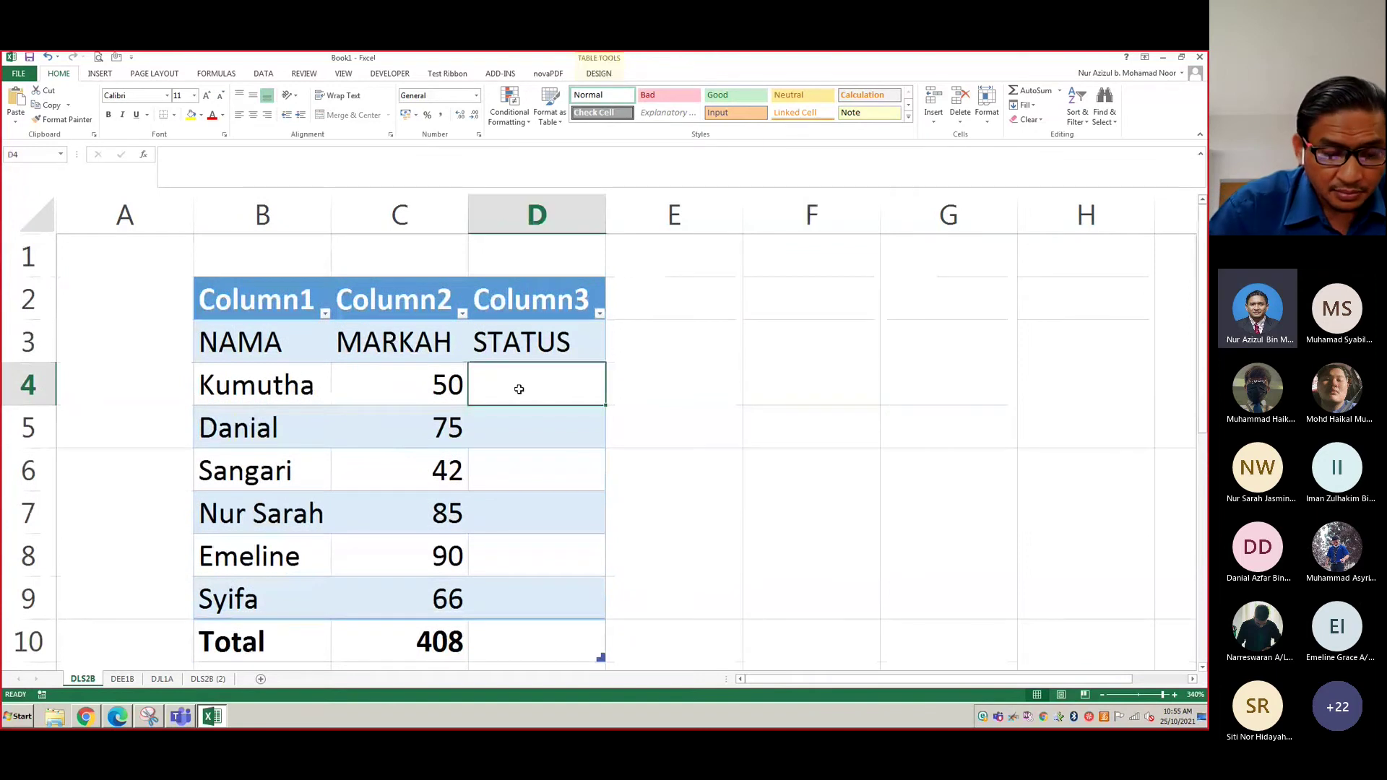
{"action": "type", "text": "="}
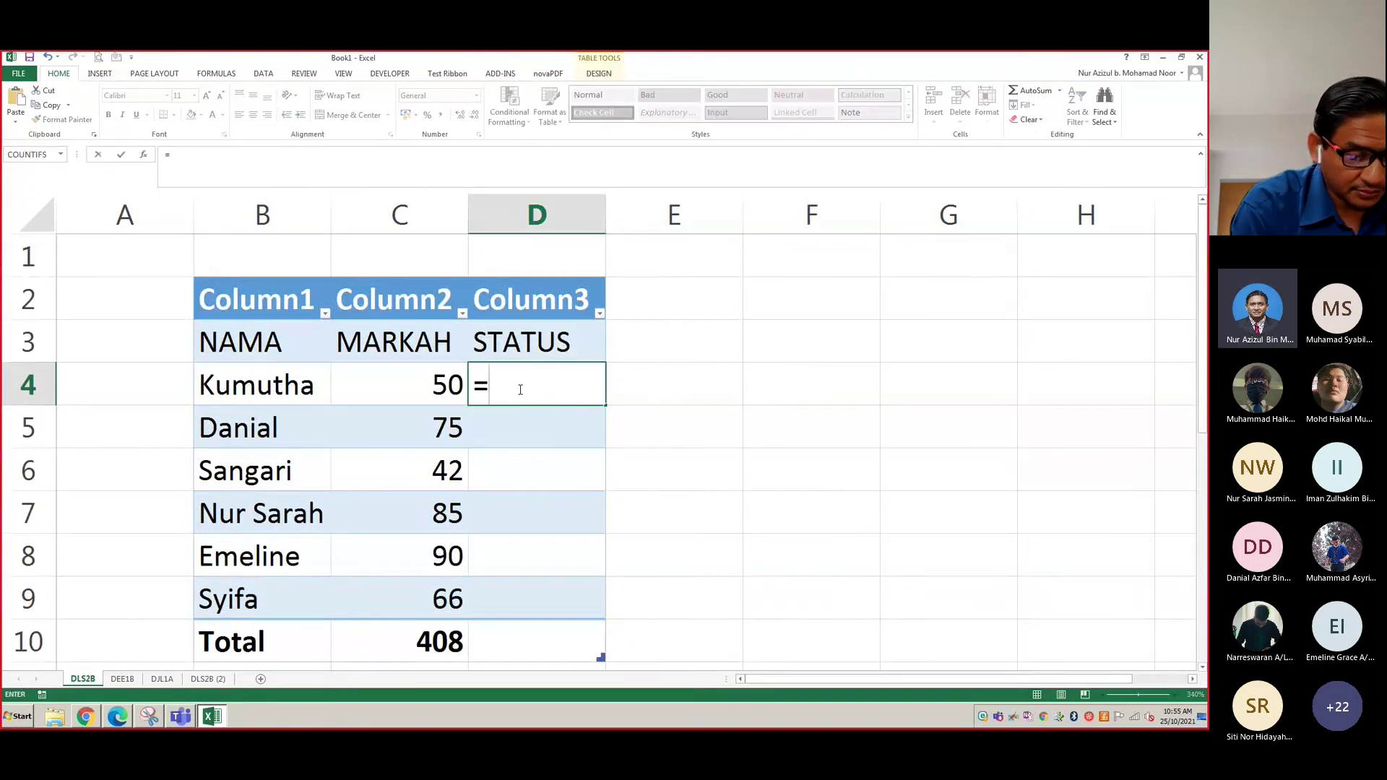
{"action": "type", "text": "IF"}
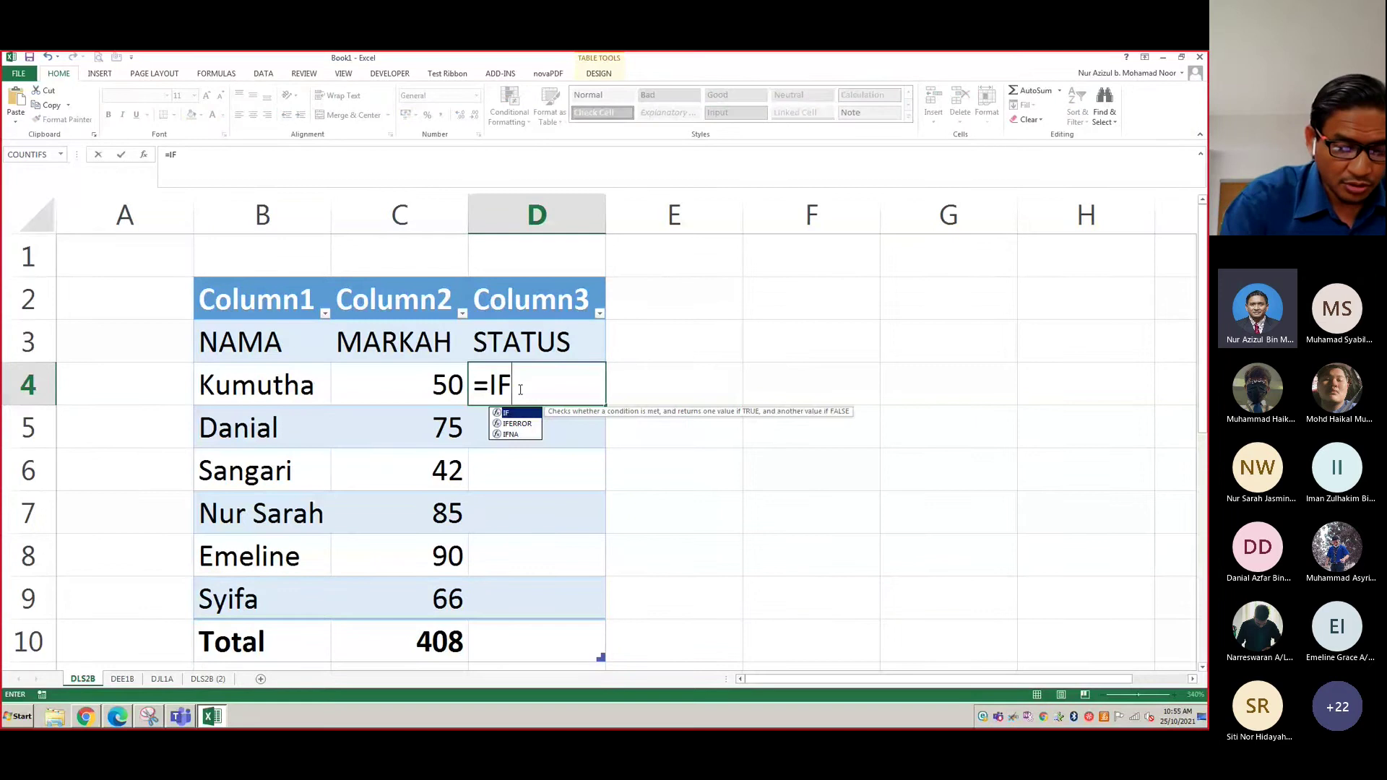
{"action": "type", "text": "("}
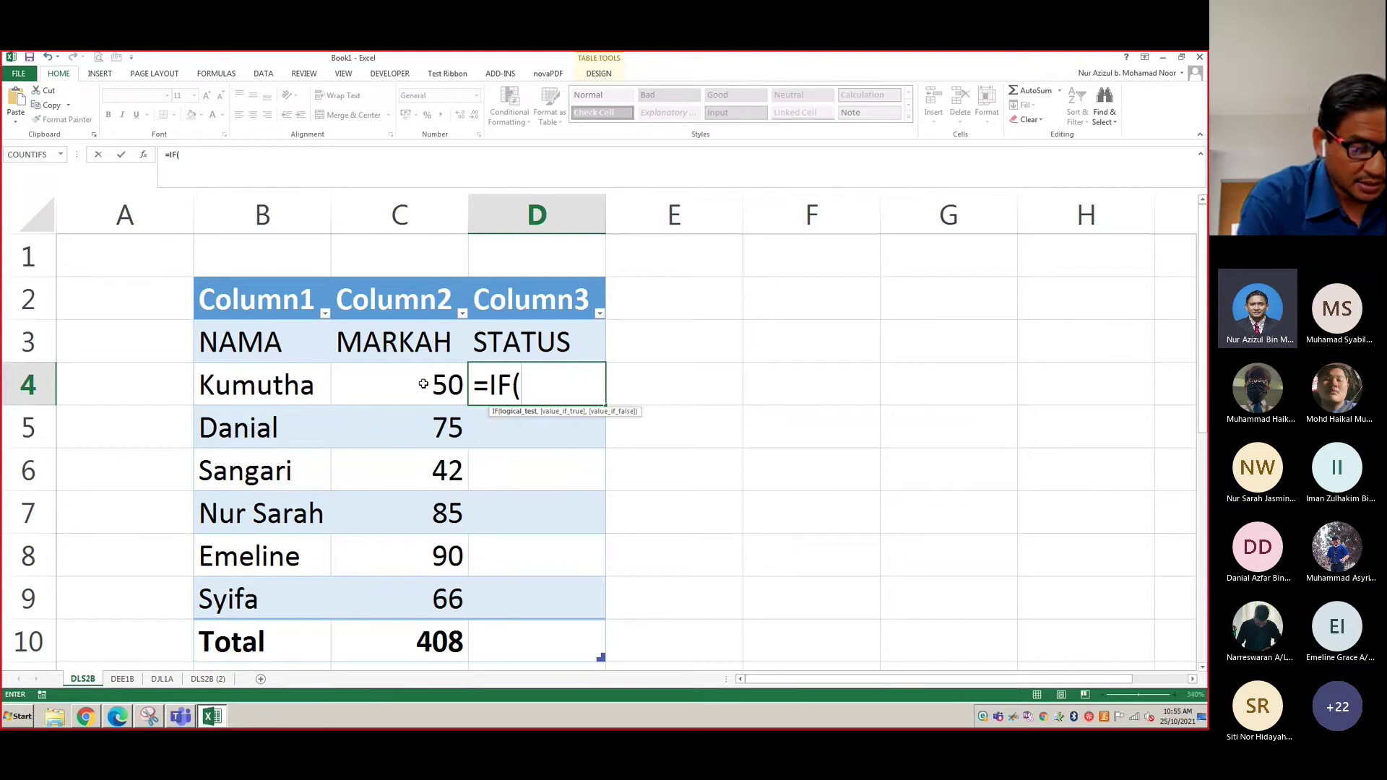
{"action": "type", "text": "C4"}
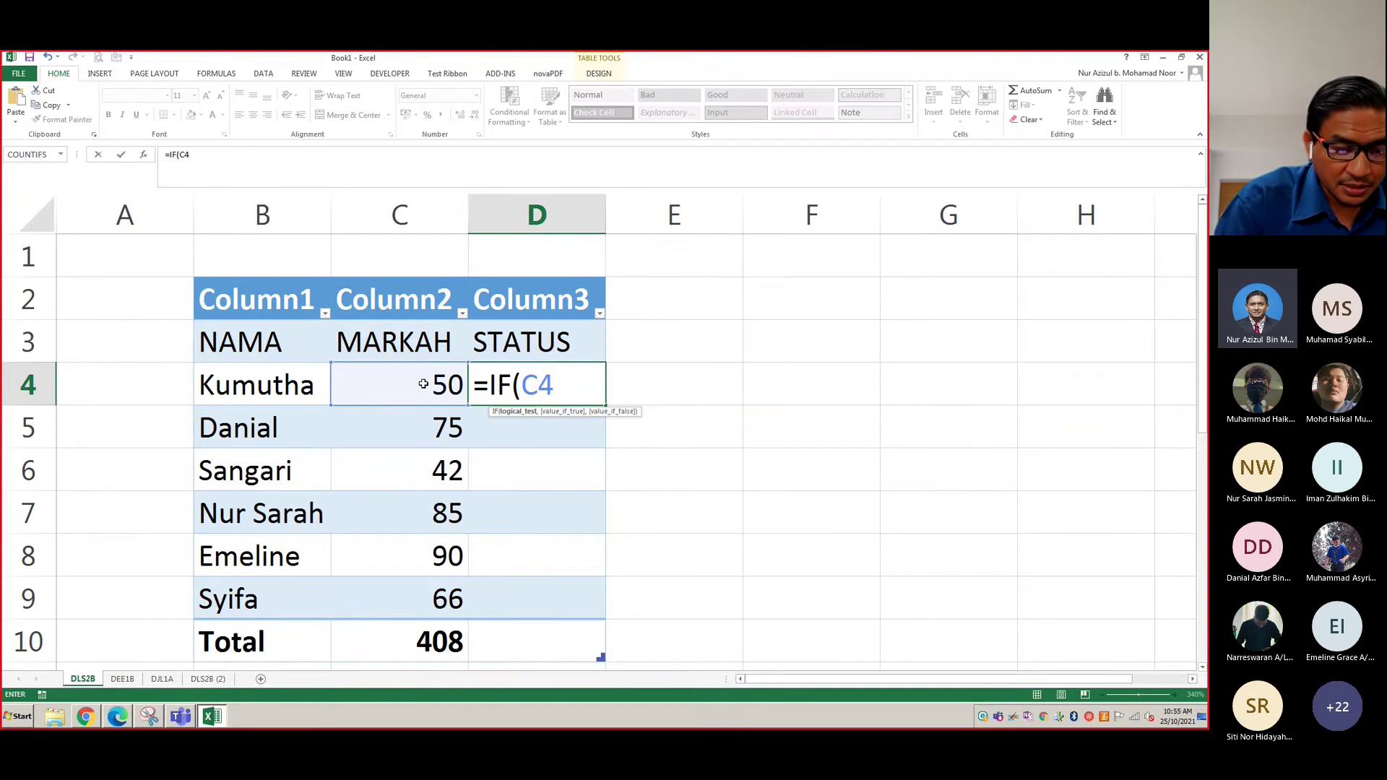
{"action": "type", "text": ">"}
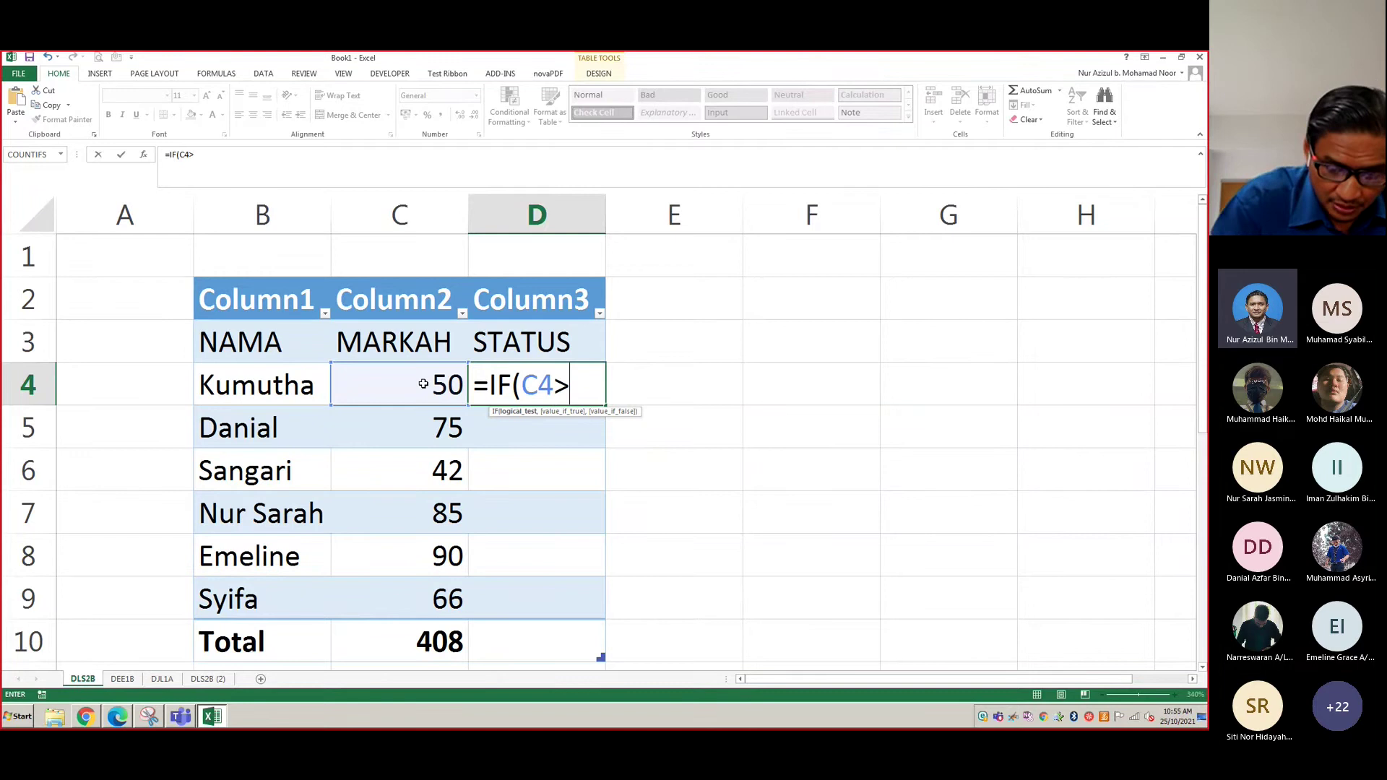
{"action": "type", "text": "70"}
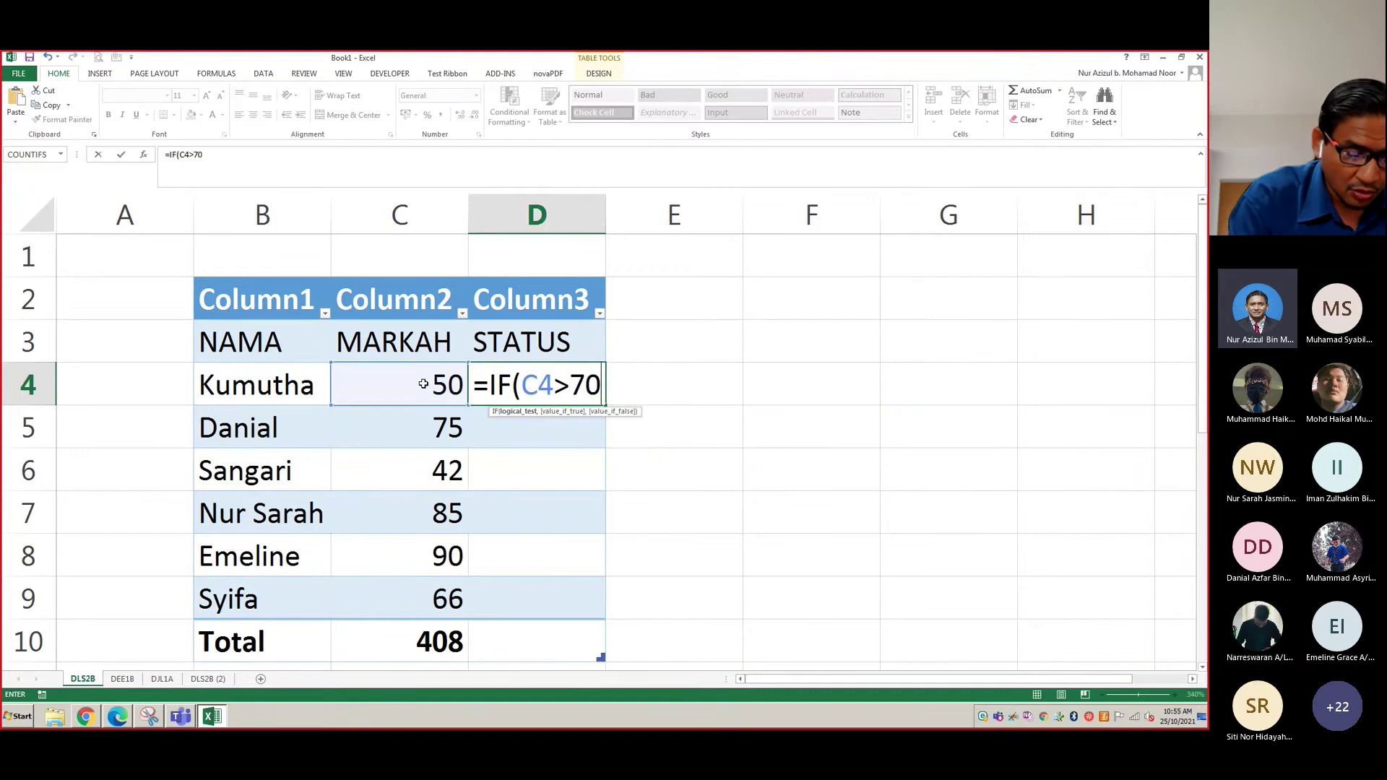
Finish the D4 formula with "LULUS" as the true value and "GAGAL" as the false value, as =IF(C4>70,"LULUS","GAGAL")
{"action": "type", "text": ","}
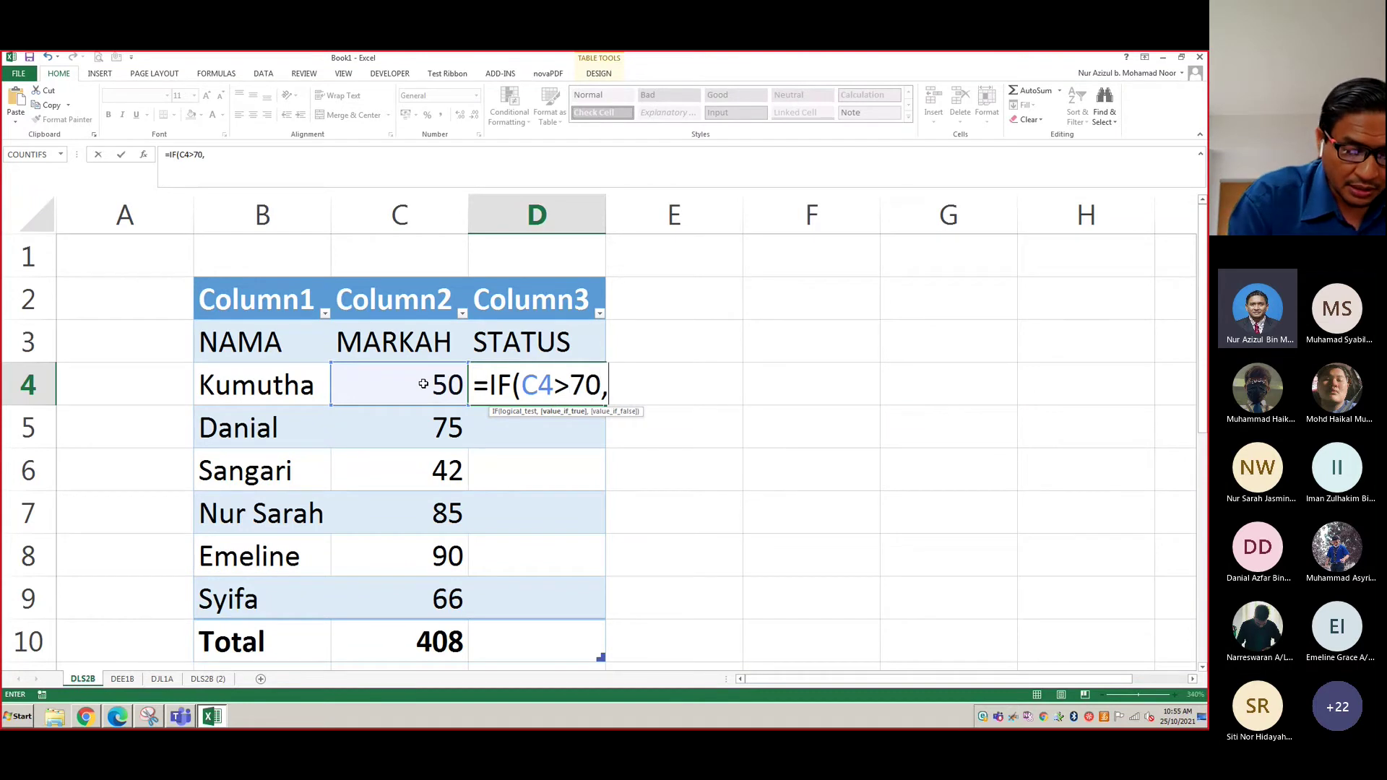
{"action": "type", "text": "\""}
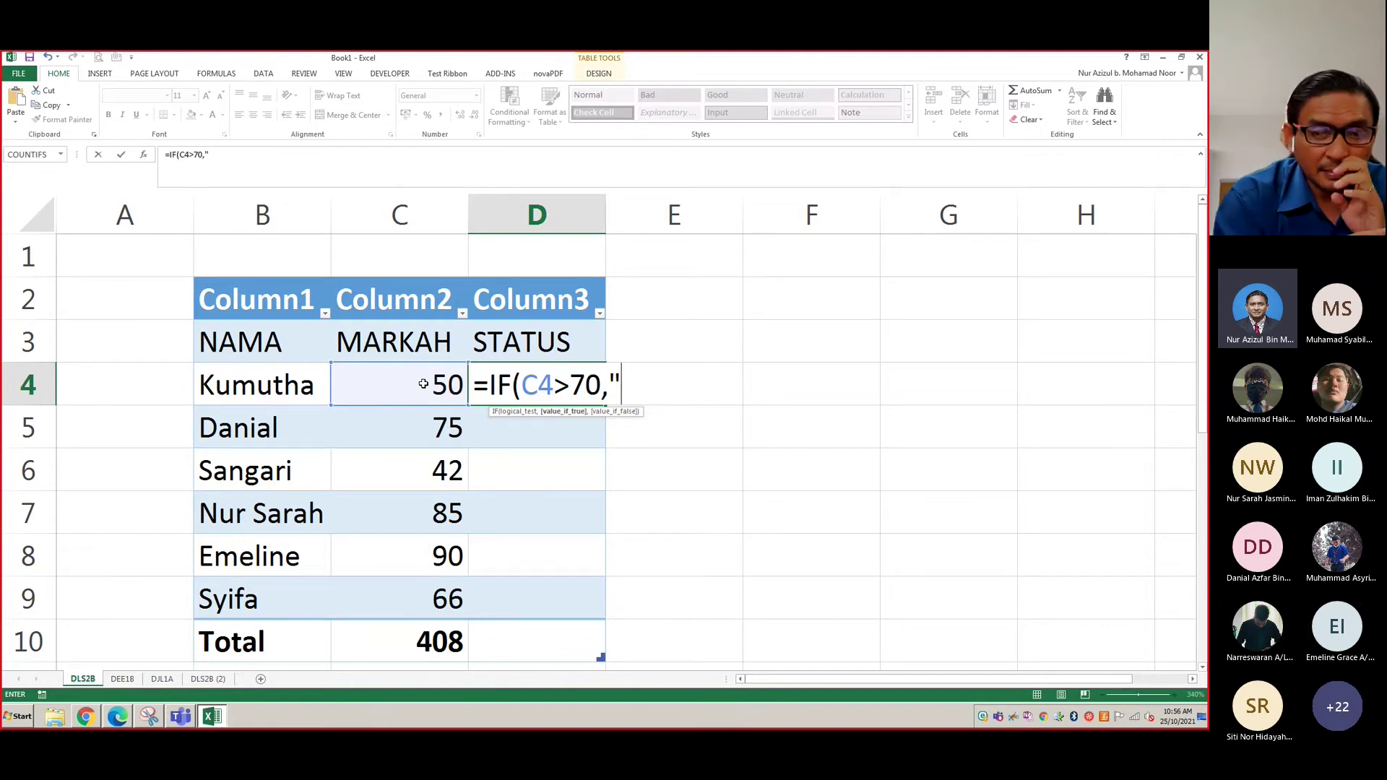
{"action": "type", "text": "LULS"}
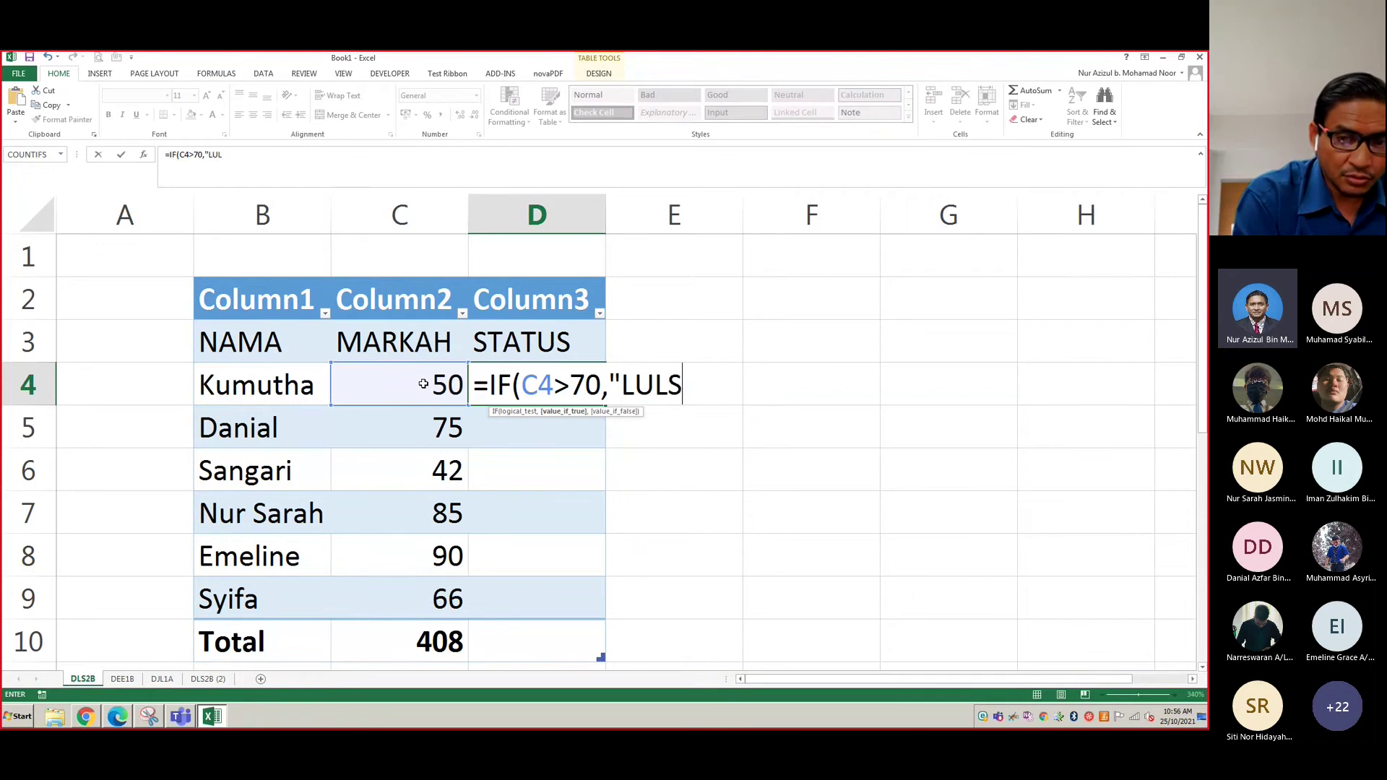
{"action": "key", "text": "BackSpace"}
{"action": "type", "text": "US"}
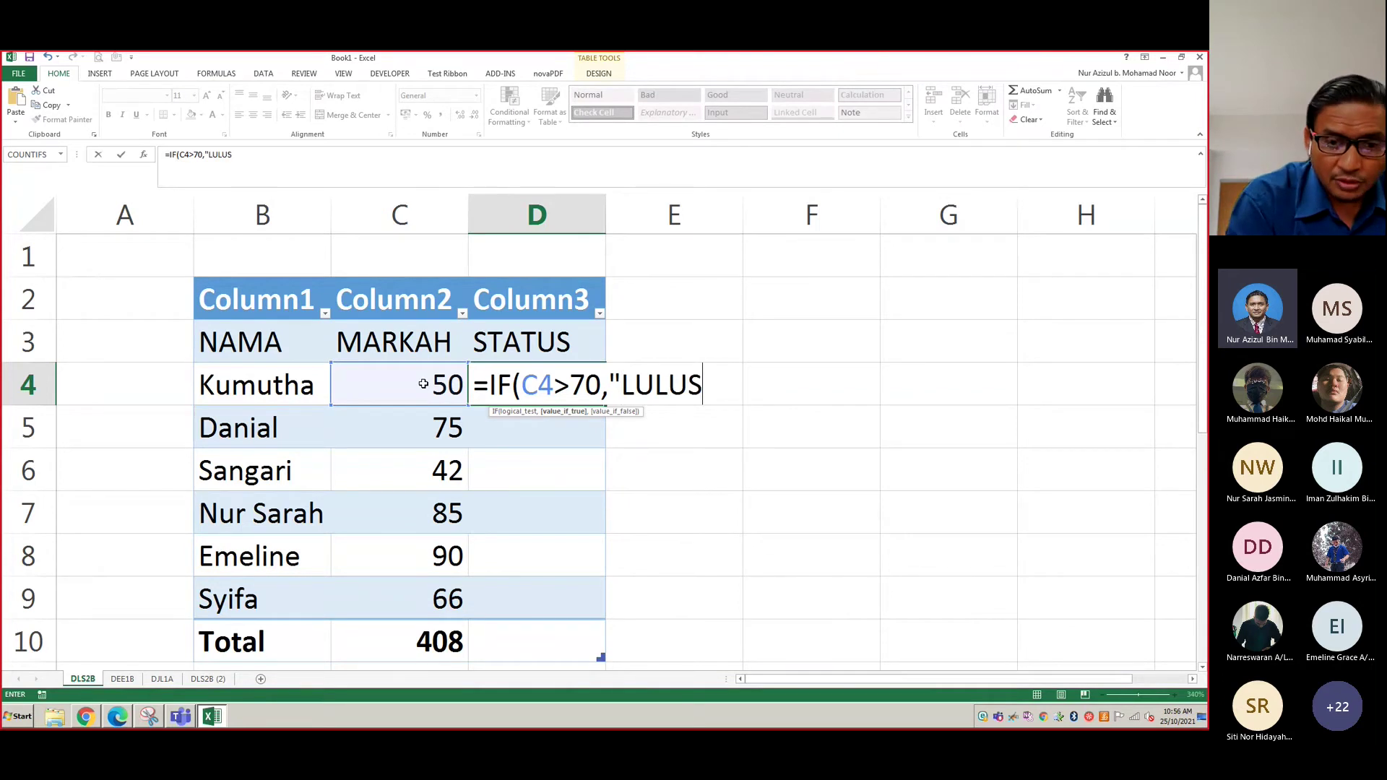
{"action": "type", "text": "\","}
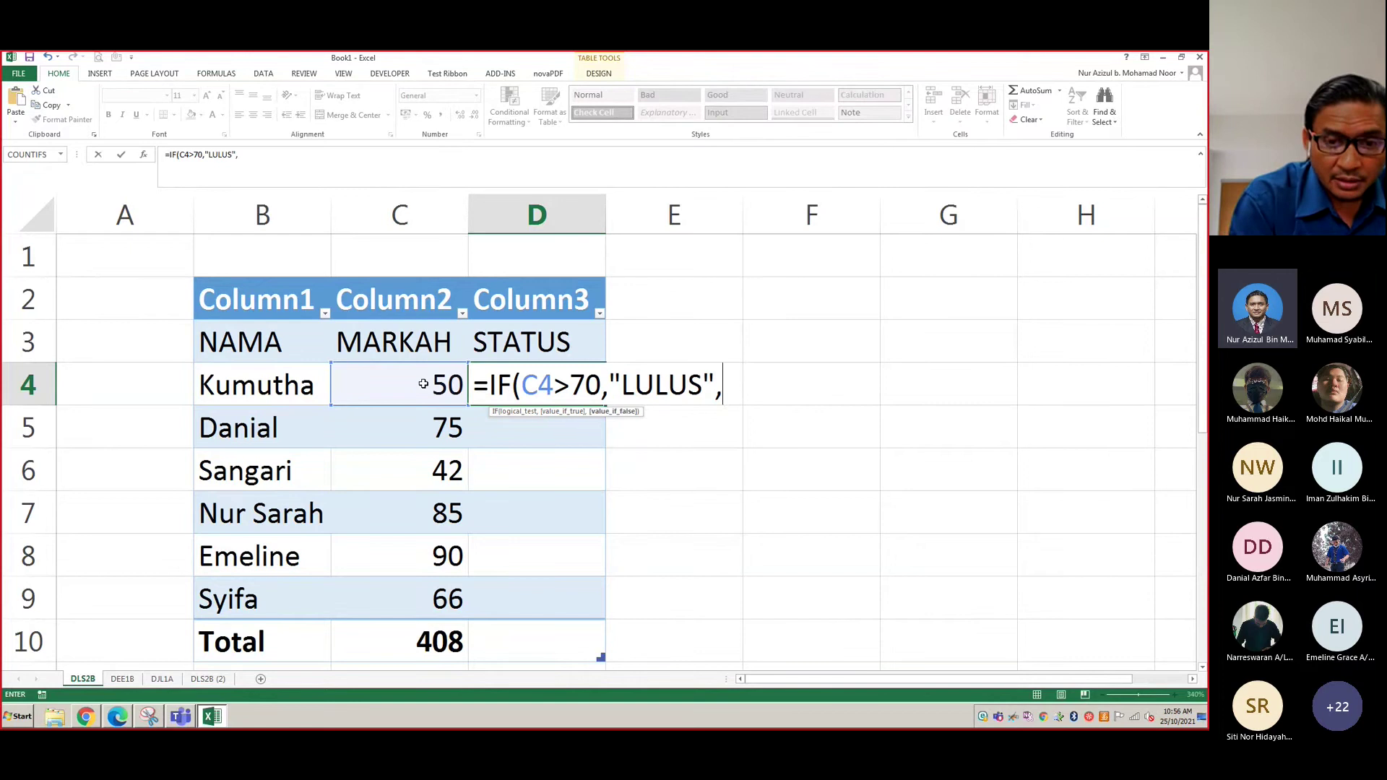
{"action": "type", "text": "\""}
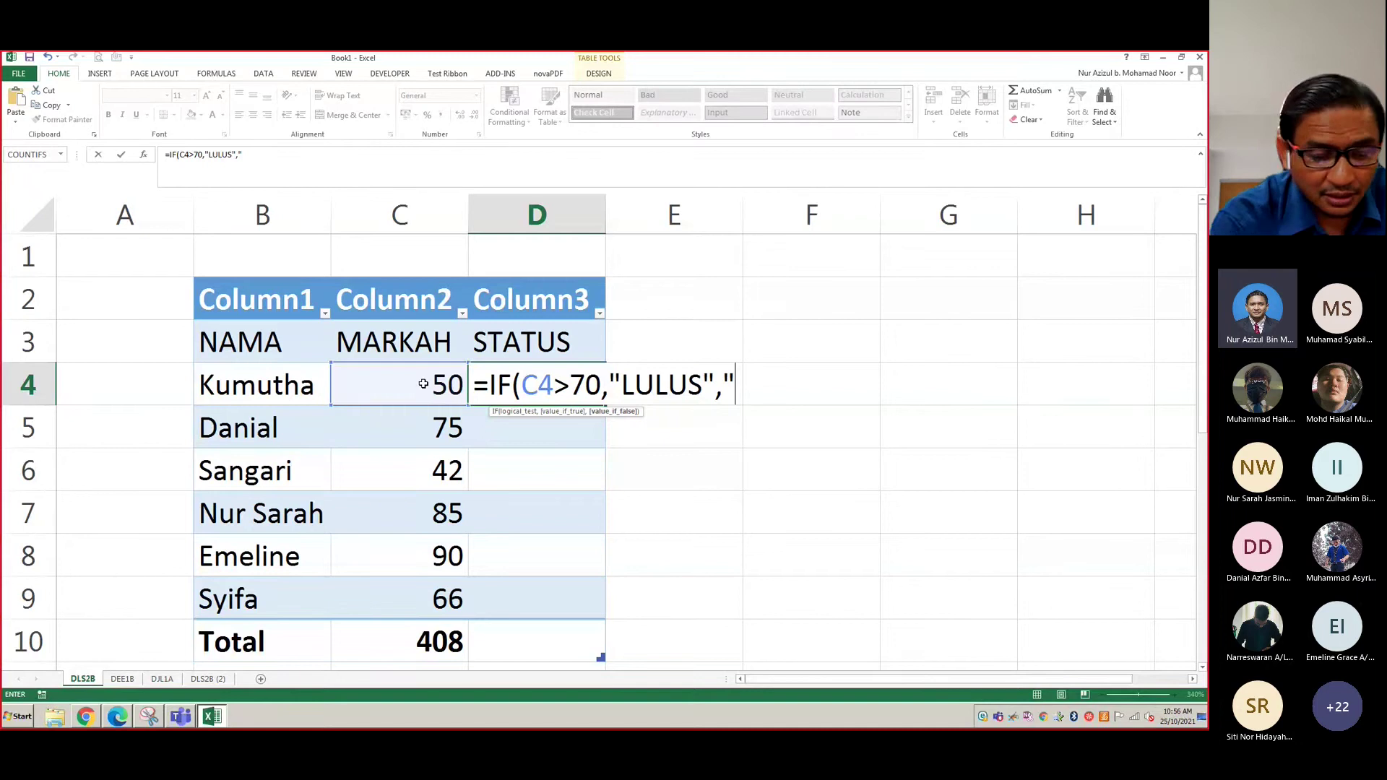
{"action": "type", "text": "GAGAL"}
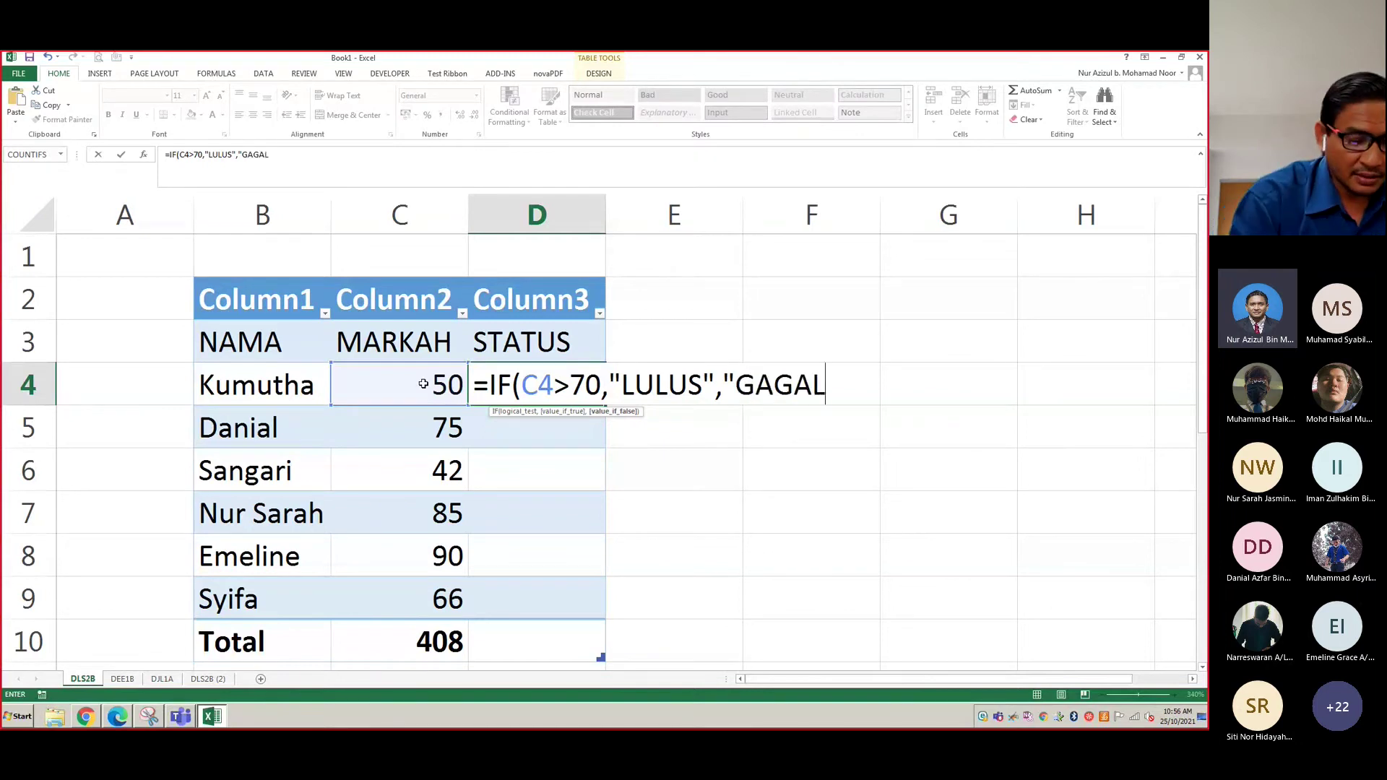
{"action": "type", "text": "\""}
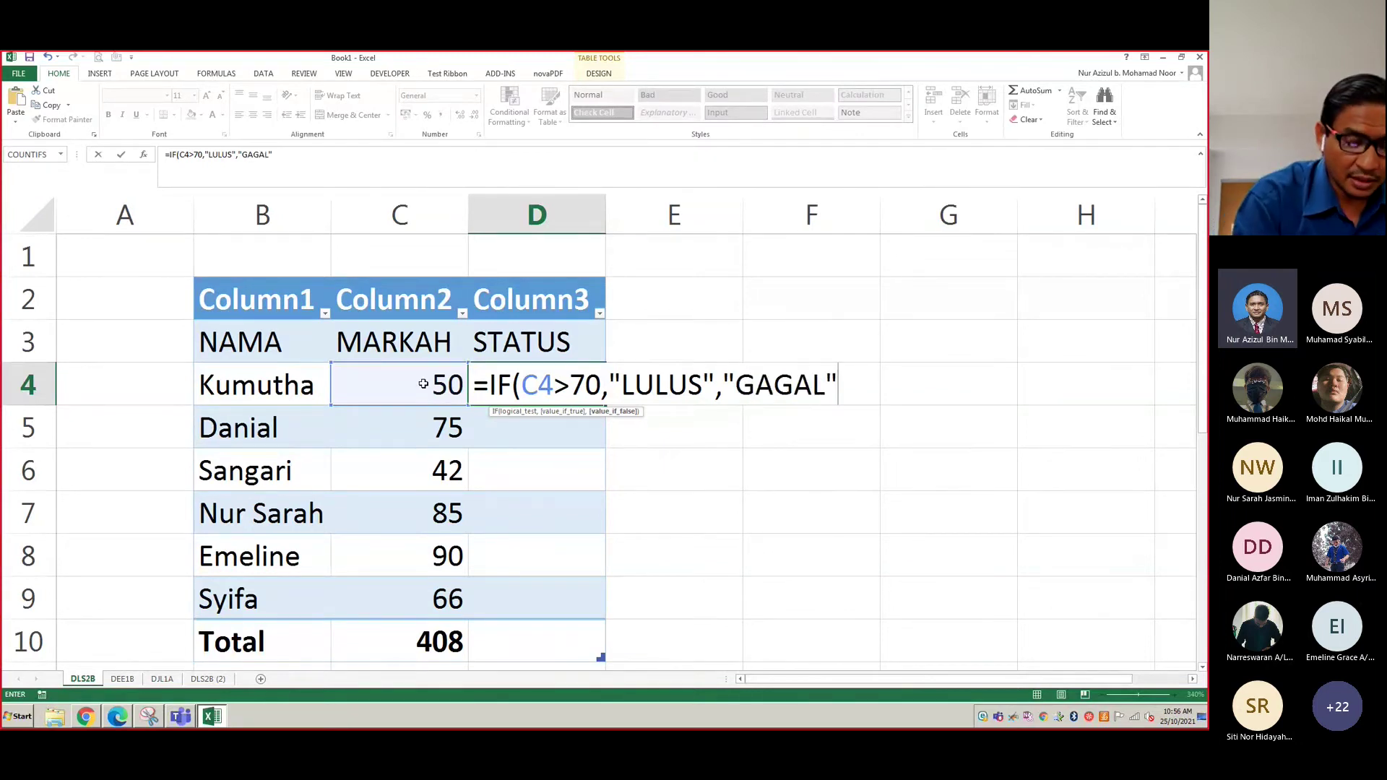
{"action": "type", "text": ")"}
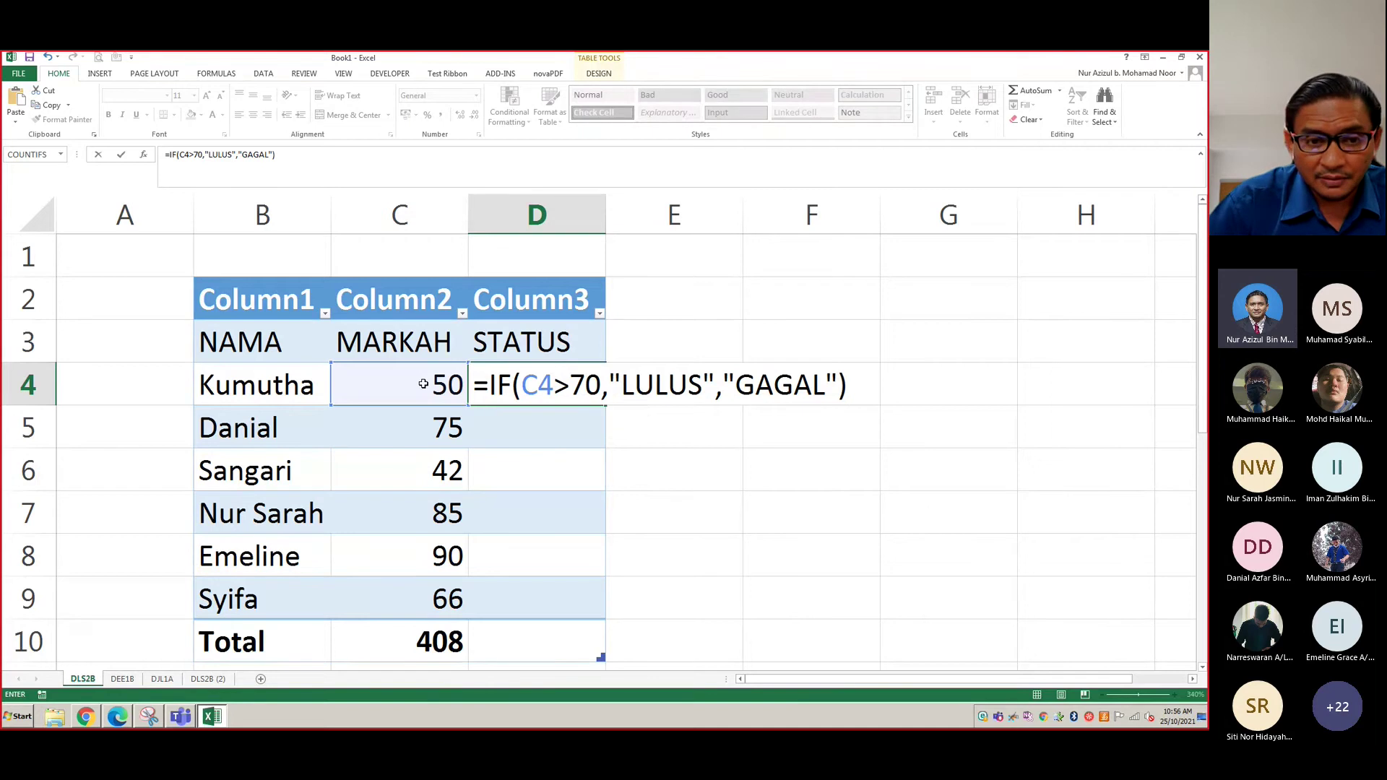
{"action": "key", "text": "Return"}
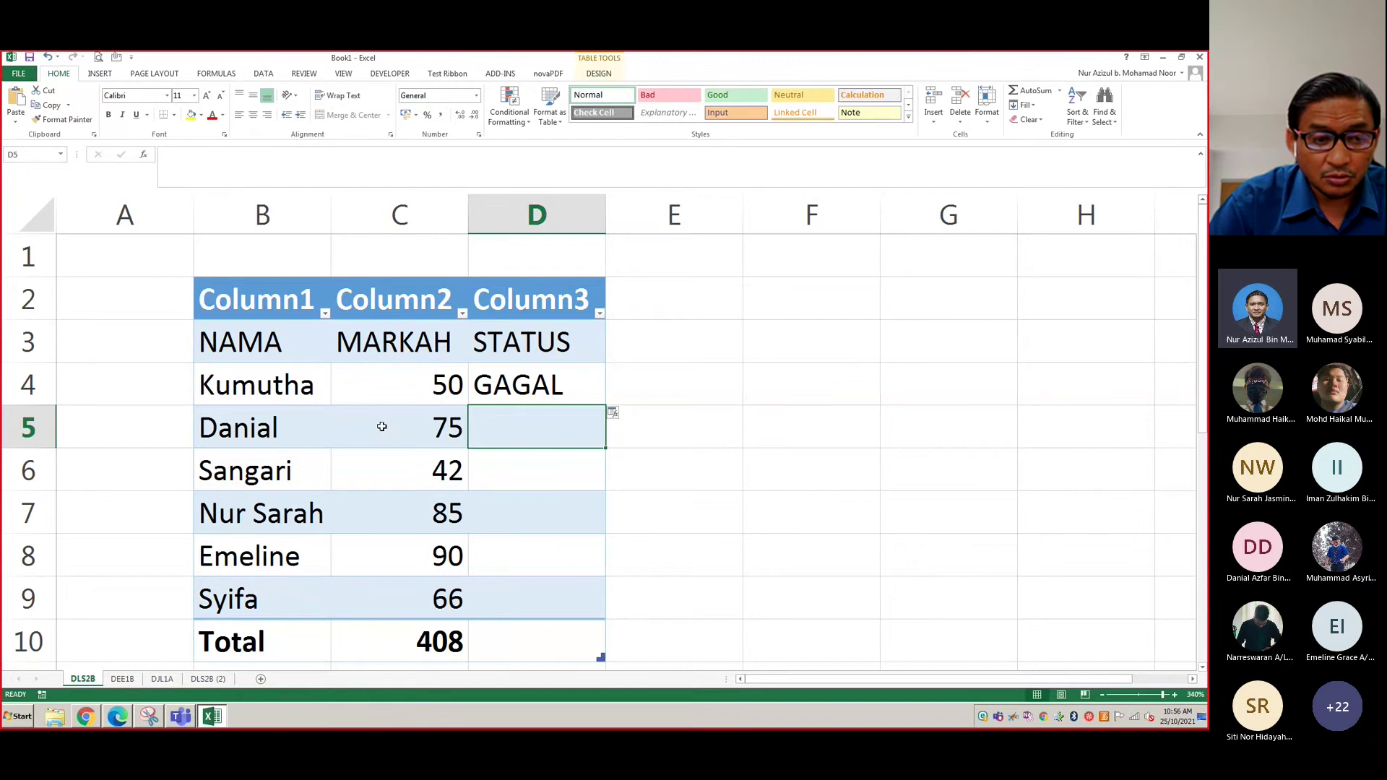
Copy the IF formula in D4 down through D9 to give every listed student a STATUS
{"action": "left_click", "coordinate": [521, 391]}
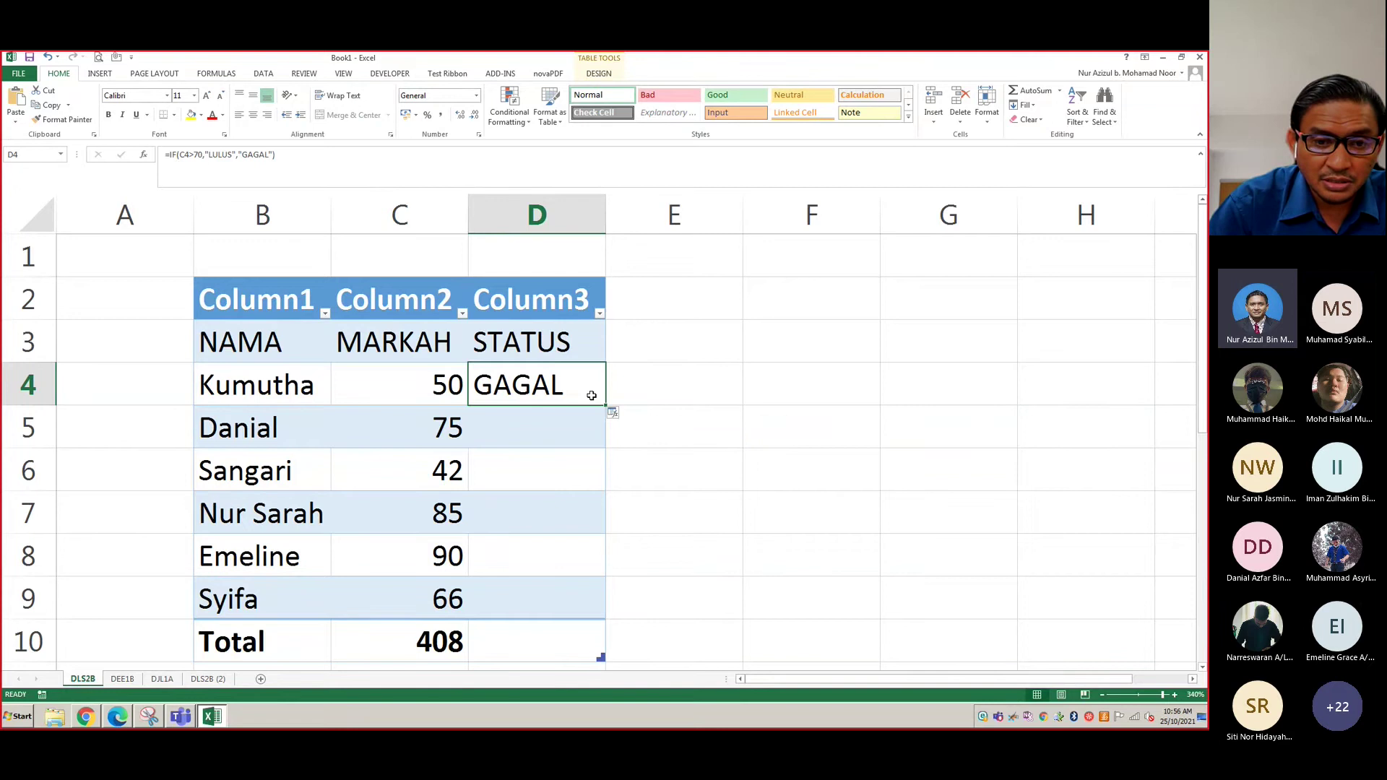
{"action": "left_click_drag", "start_coordinate": [605, 406], "coordinate": [601, 620]}
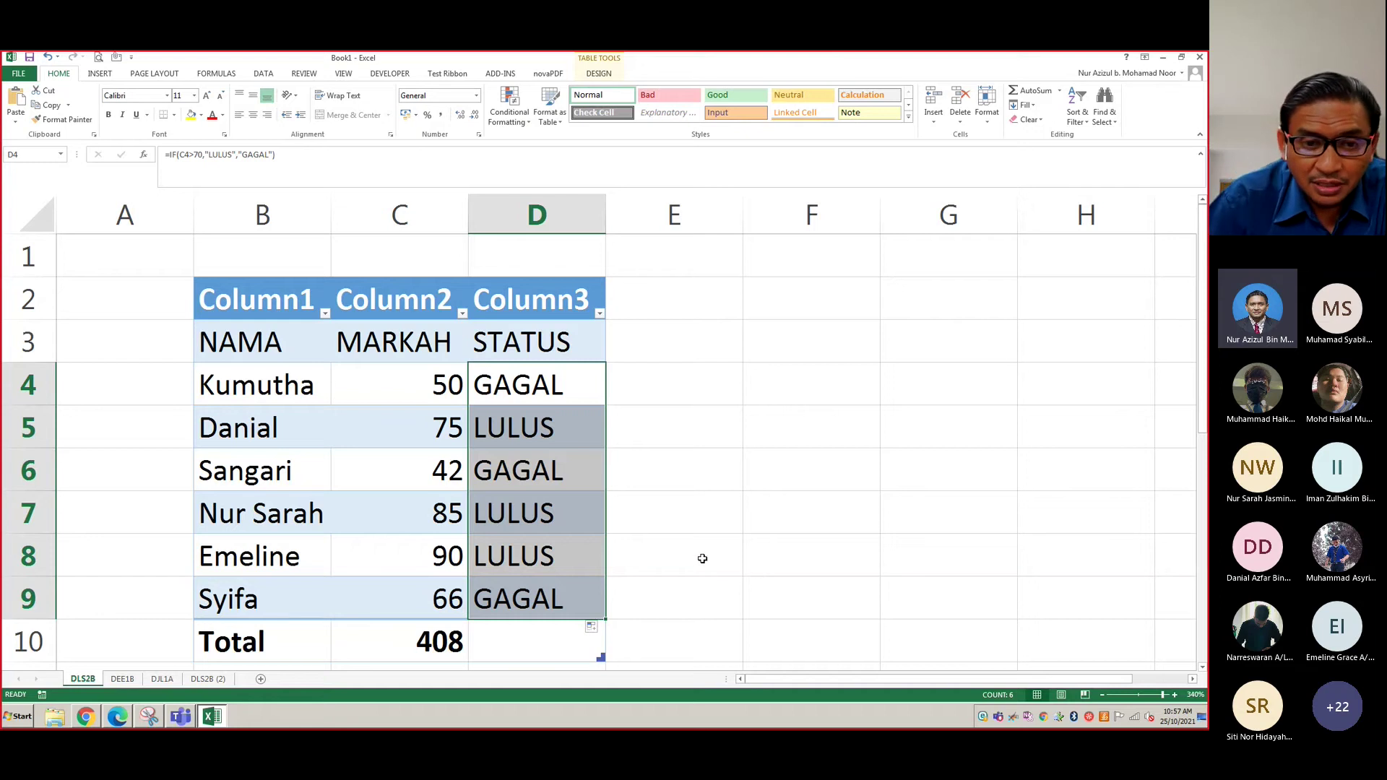
Filter the table's Column3 so that only the LULUS rows are shown
{"action": "left_click", "coordinate": [681, 396]}
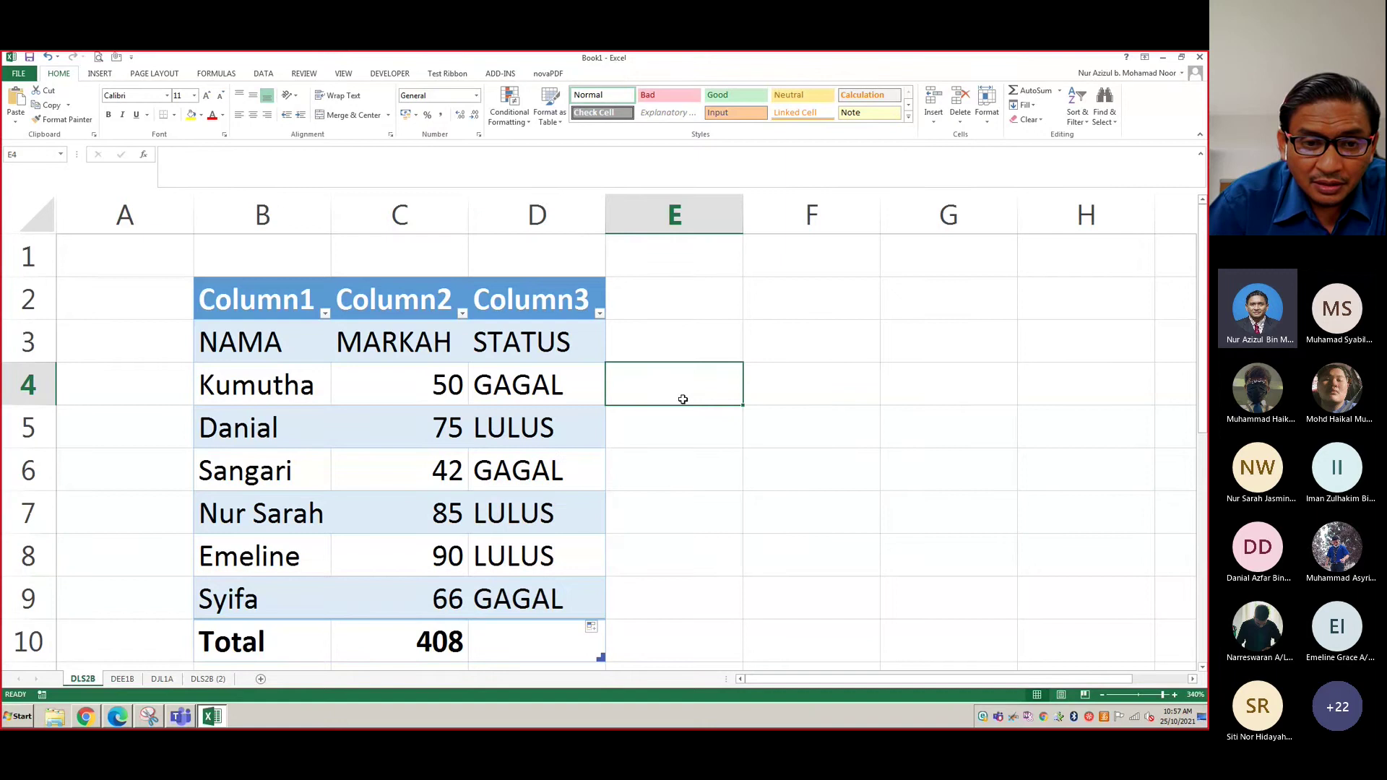
{"action": "left_click", "coordinate": [599, 316]}
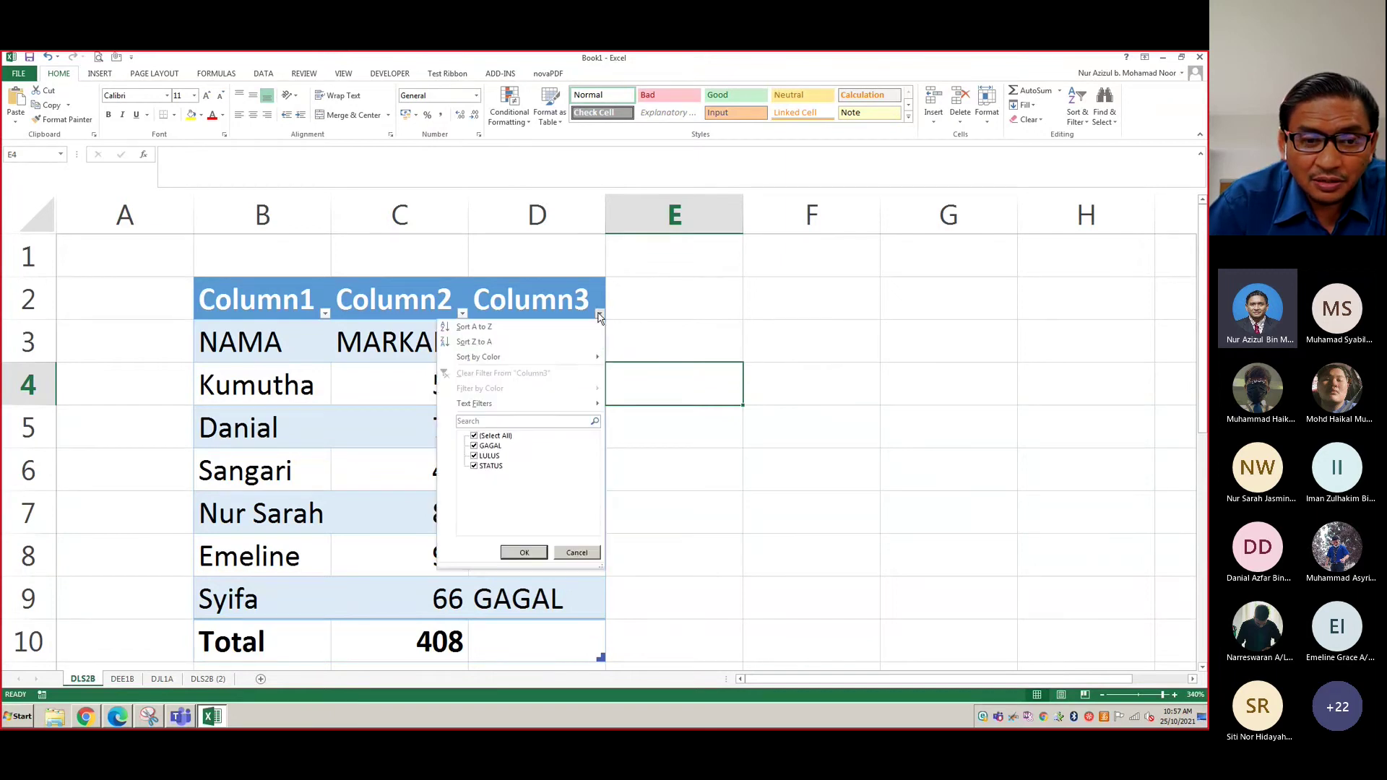
{"action": "left_click", "coordinate": [474, 436]}
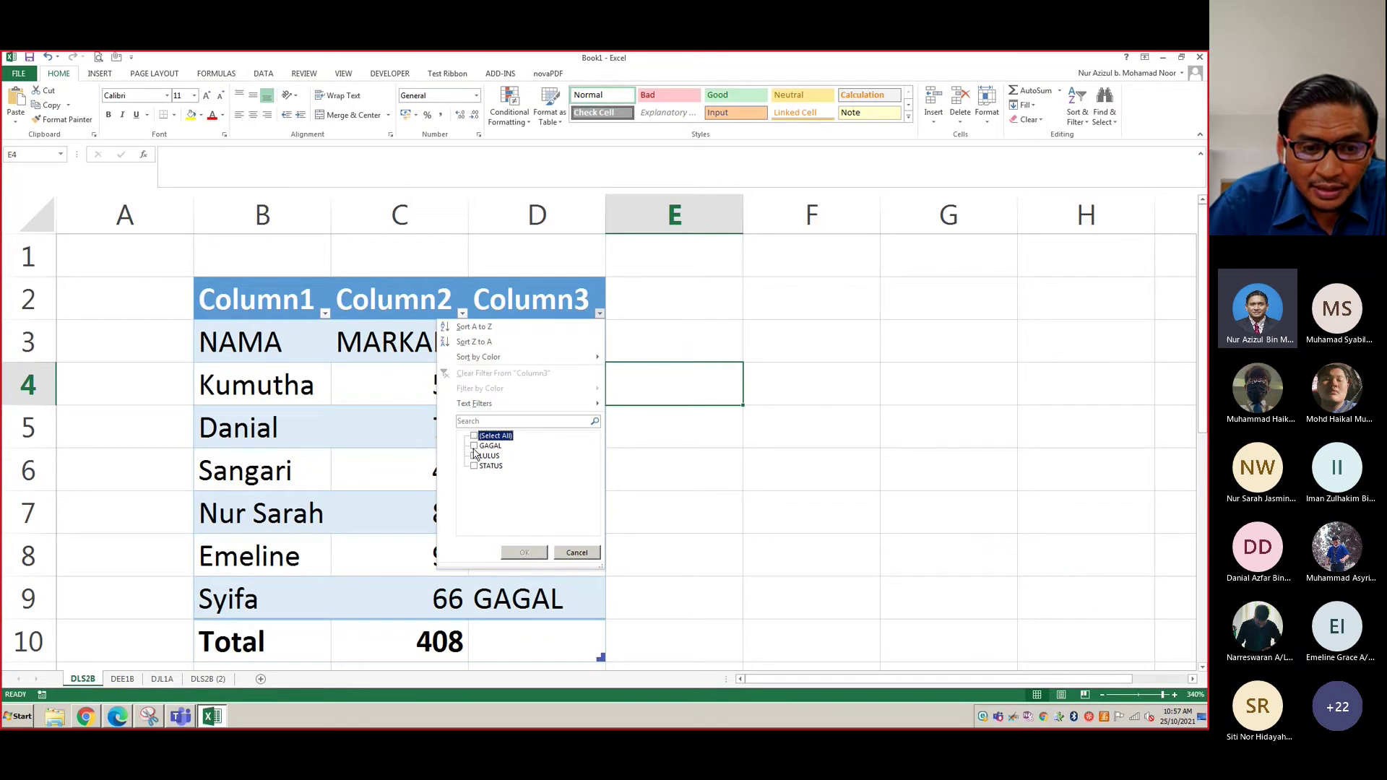
{"action": "left_click", "coordinate": [474, 456]}
{"action": "left_click", "coordinate": [522, 553]}
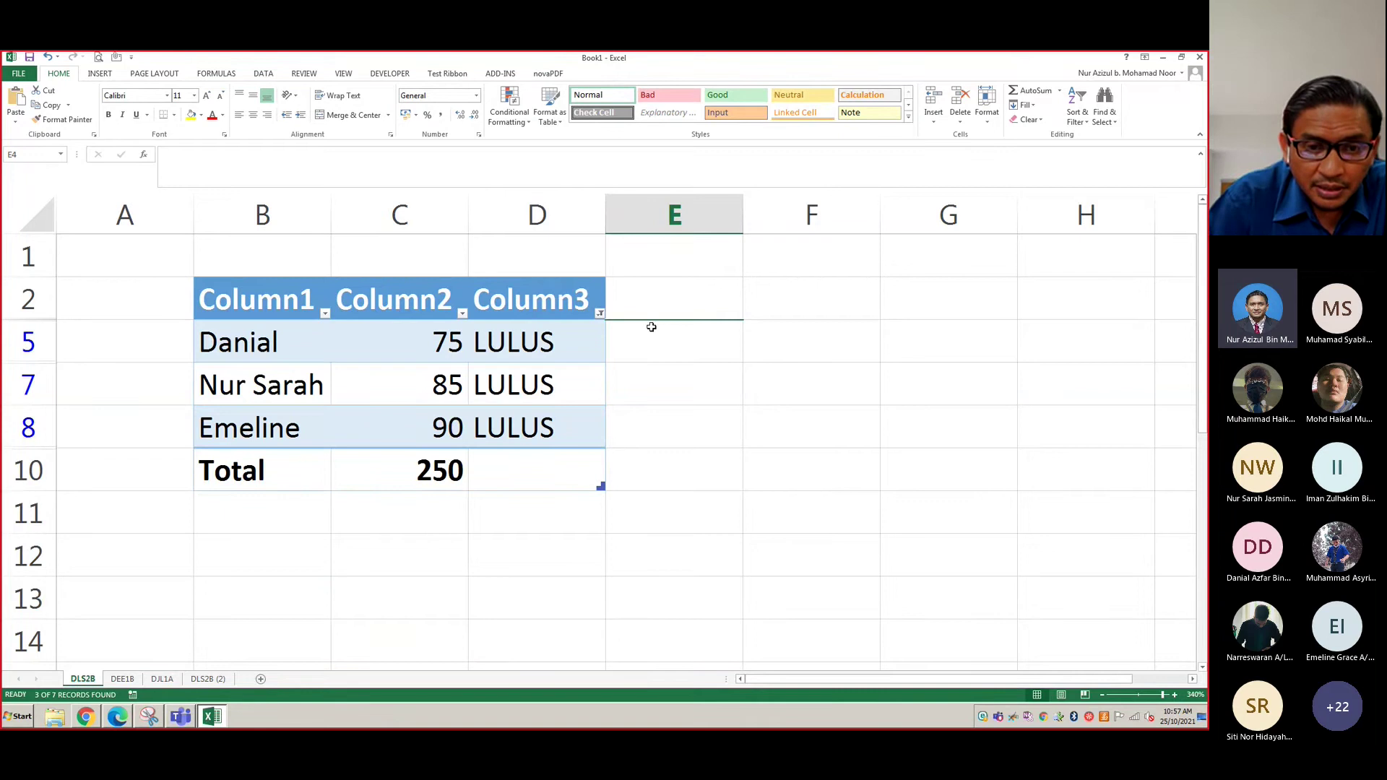
Change the Column3 filter to GAGAL instead of LULUS, and include the STATUS entry to keep the heading row
{"action": "left_click", "coordinate": [600, 314]}
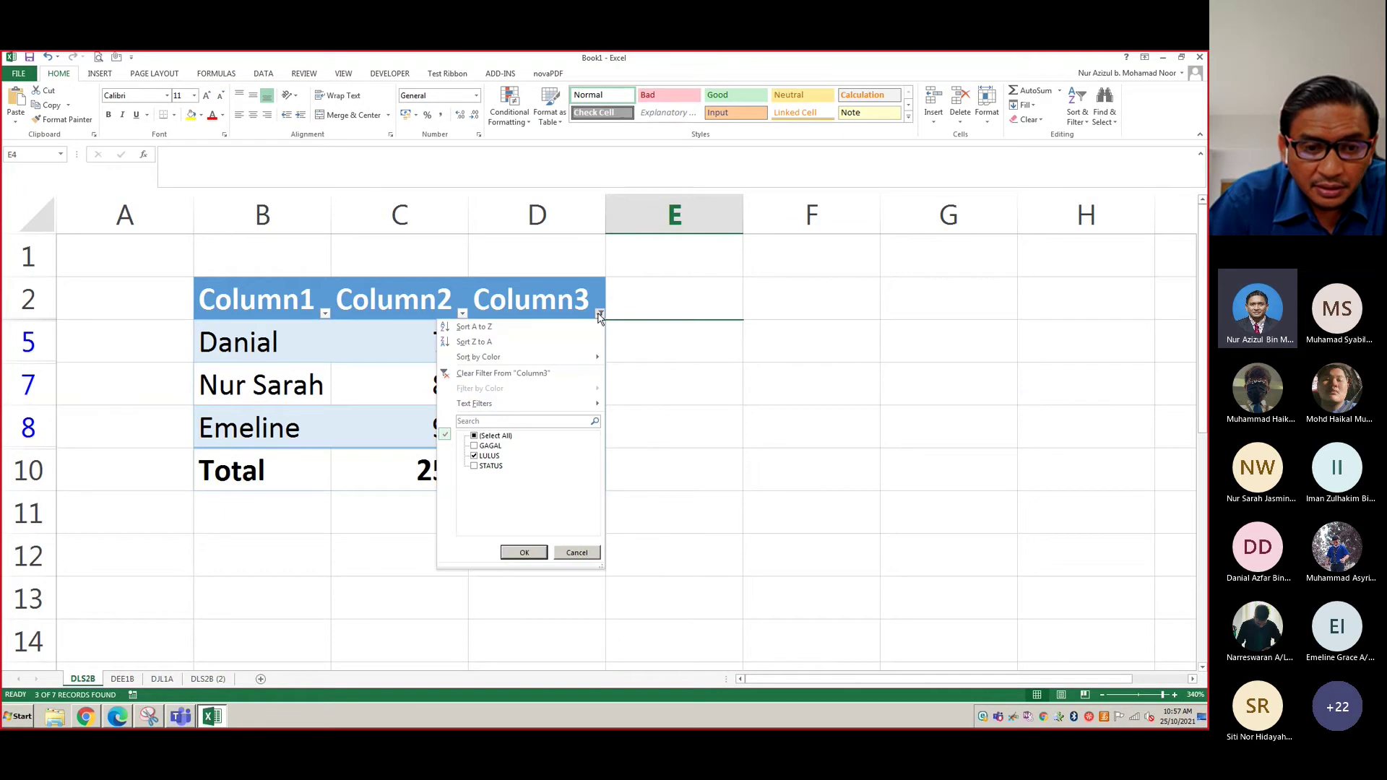
{"action": "left_click", "coordinate": [474, 445]}
{"action": "left_click", "coordinate": [474, 456]}
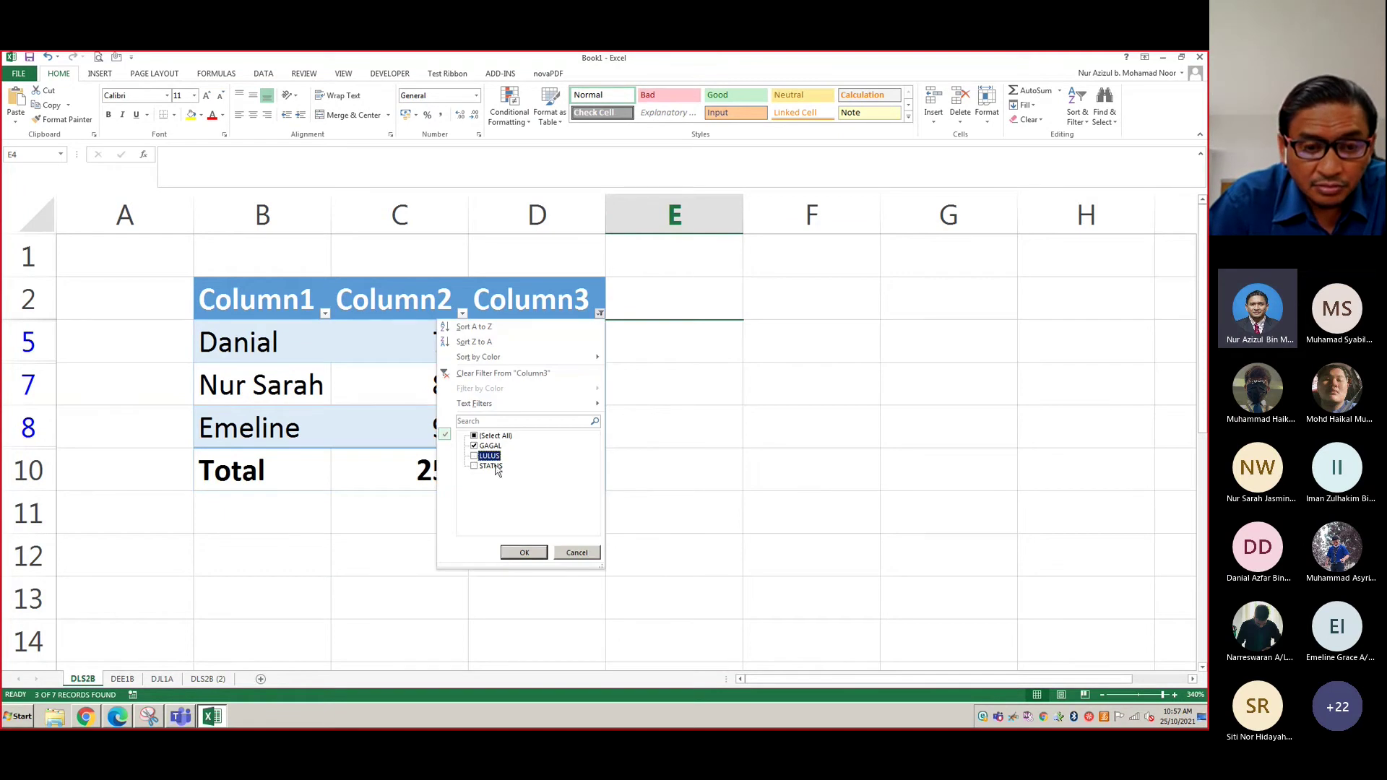
{"action": "left_click", "coordinate": [525, 554]}
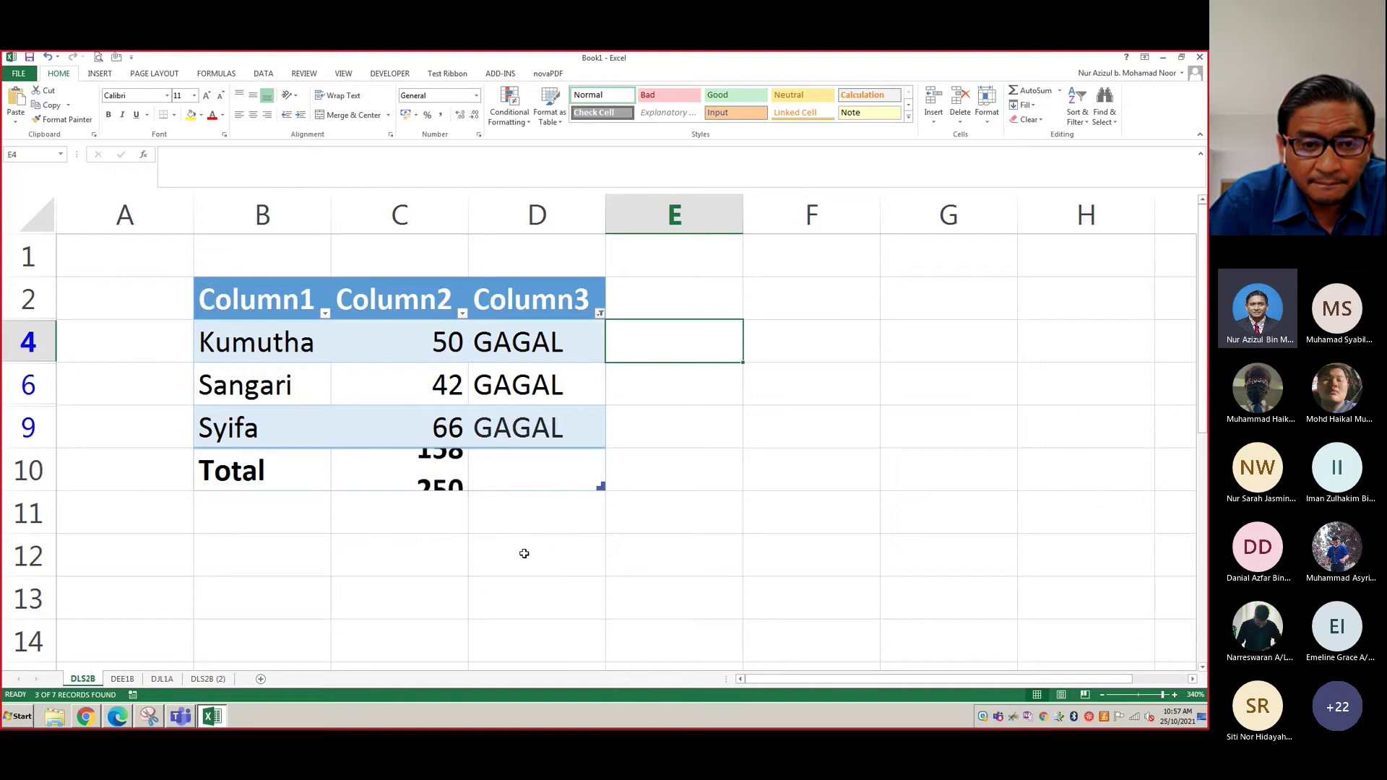
{"action": "left_click", "coordinate": [598, 311]}
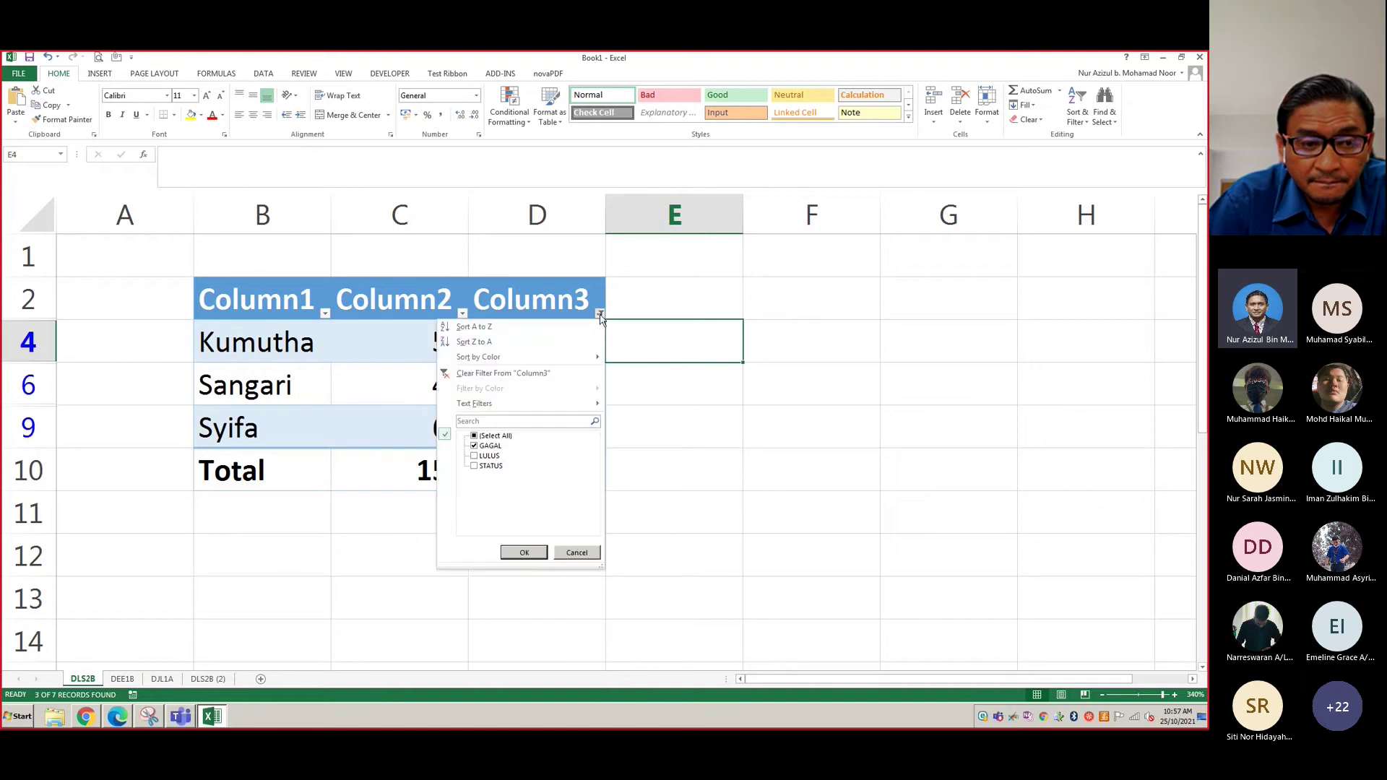
{"action": "left_click", "coordinate": [519, 553]}
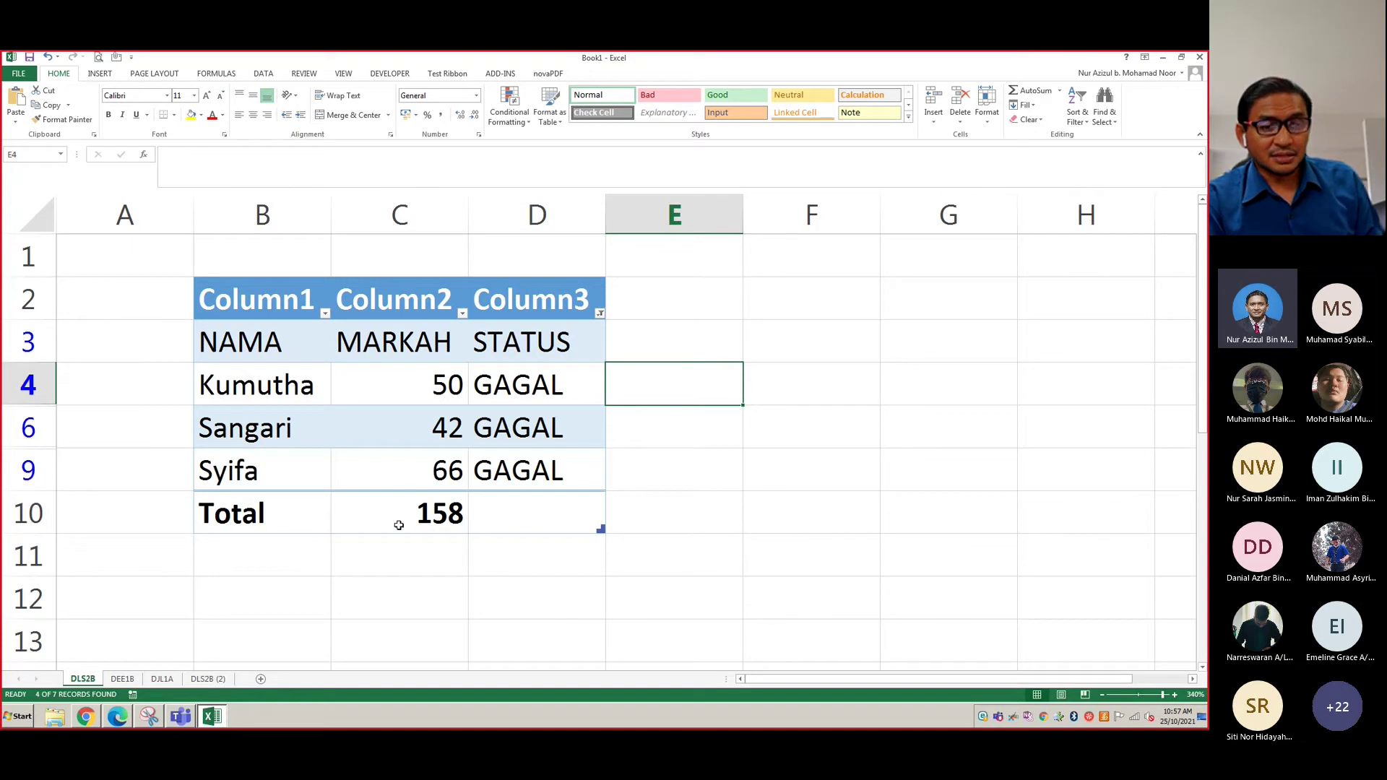
Switch the Column3 filter to LULUS and STATUS, leaving out GAGAL
{"action": "left_click", "coordinate": [599, 313]}
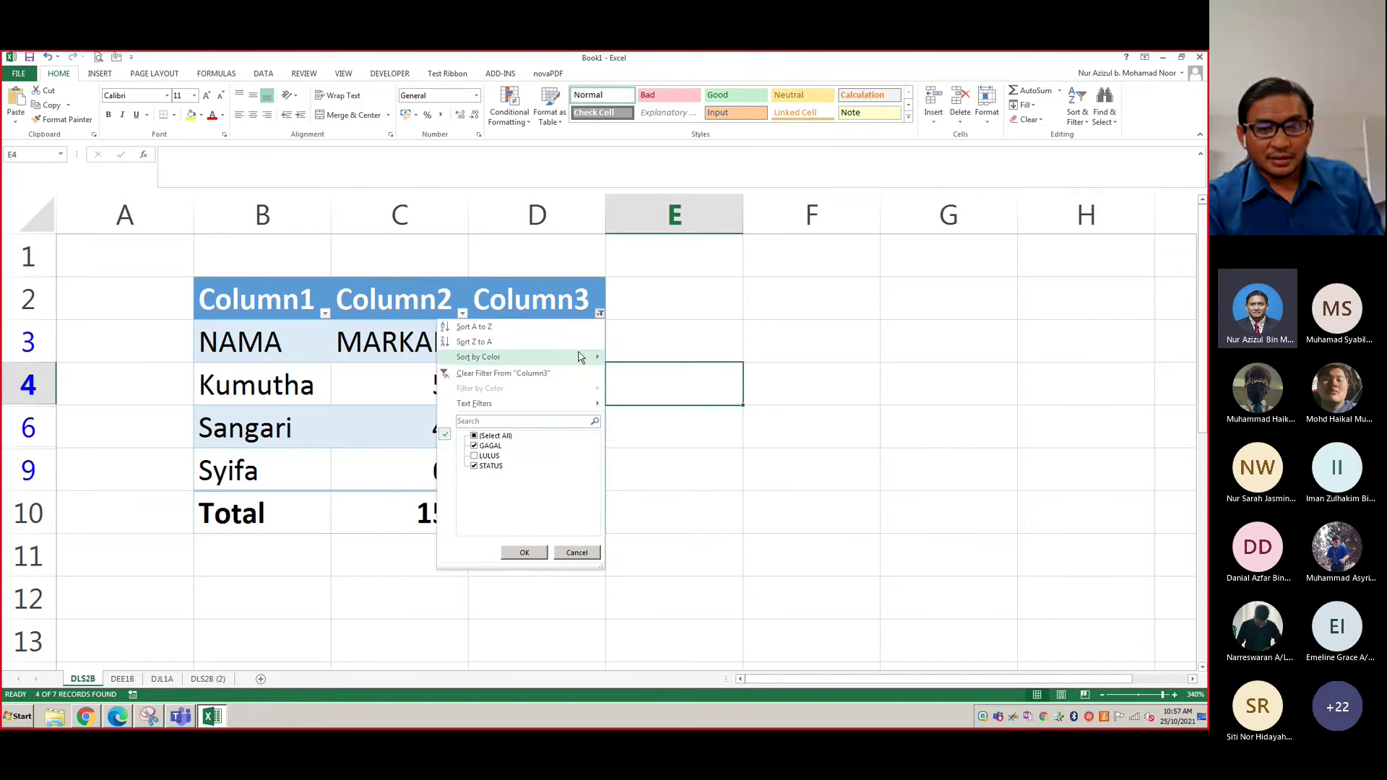
{"action": "left_click", "coordinate": [484, 456]}
{"action": "left_click", "coordinate": [483, 466]}
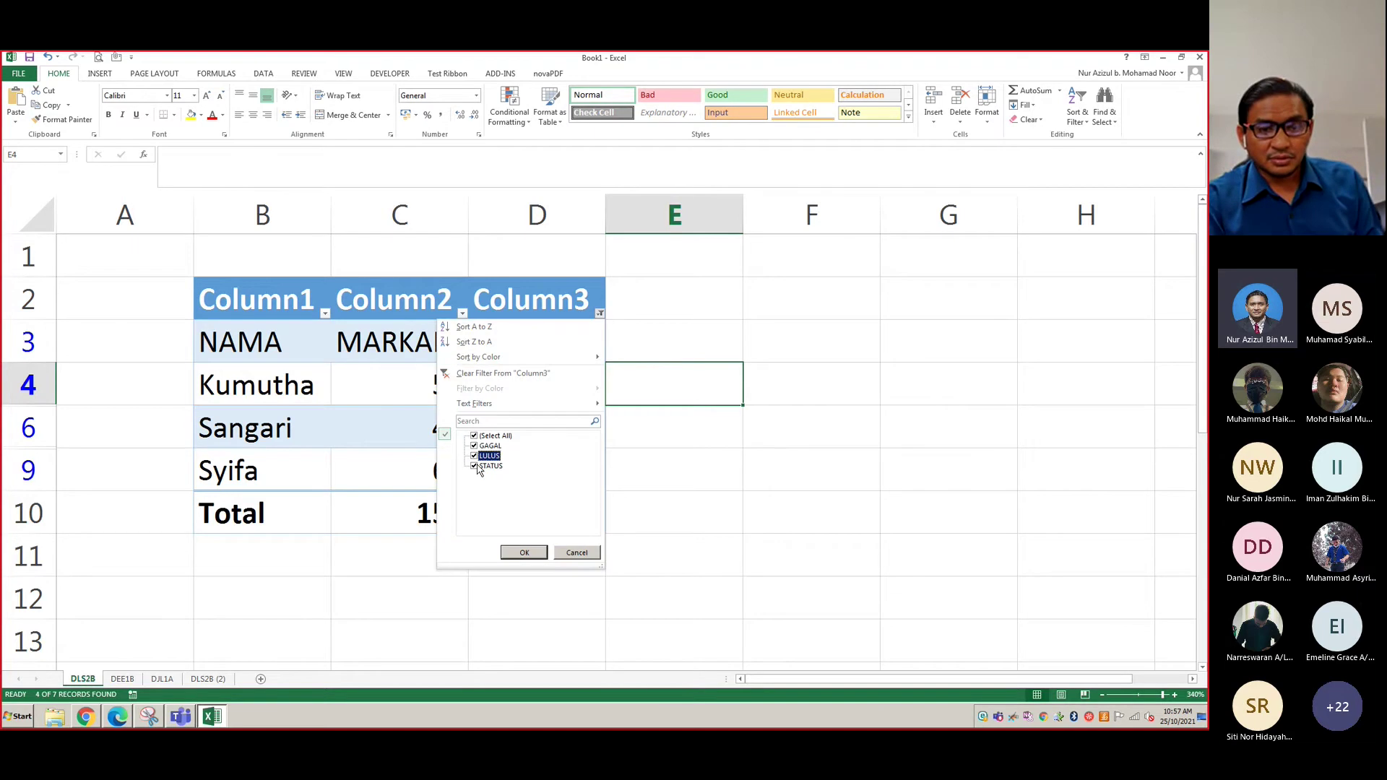
{"action": "left_click", "coordinate": [477, 447]}
{"action": "left_click", "coordinate": [481, 466]}
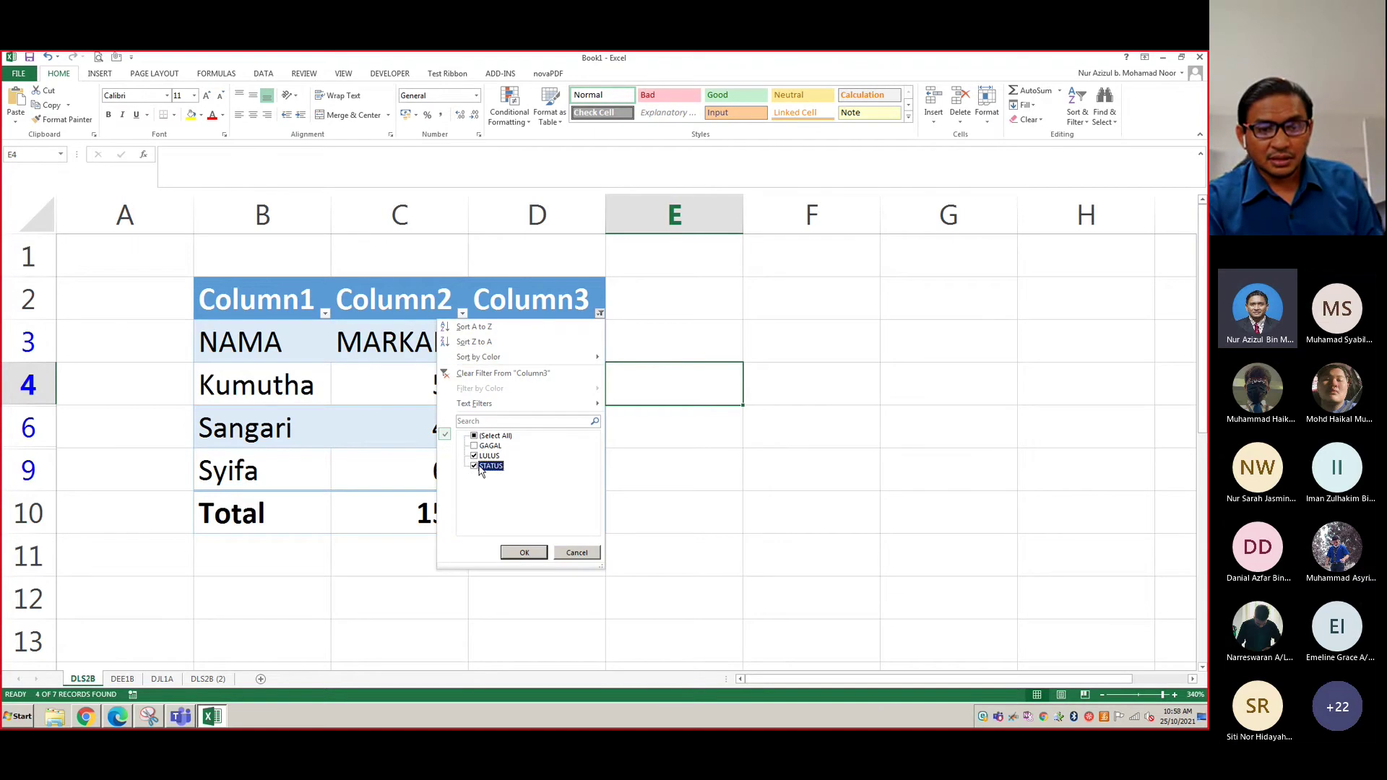
{"action": "left_click", "coordinate": [525, 552]}
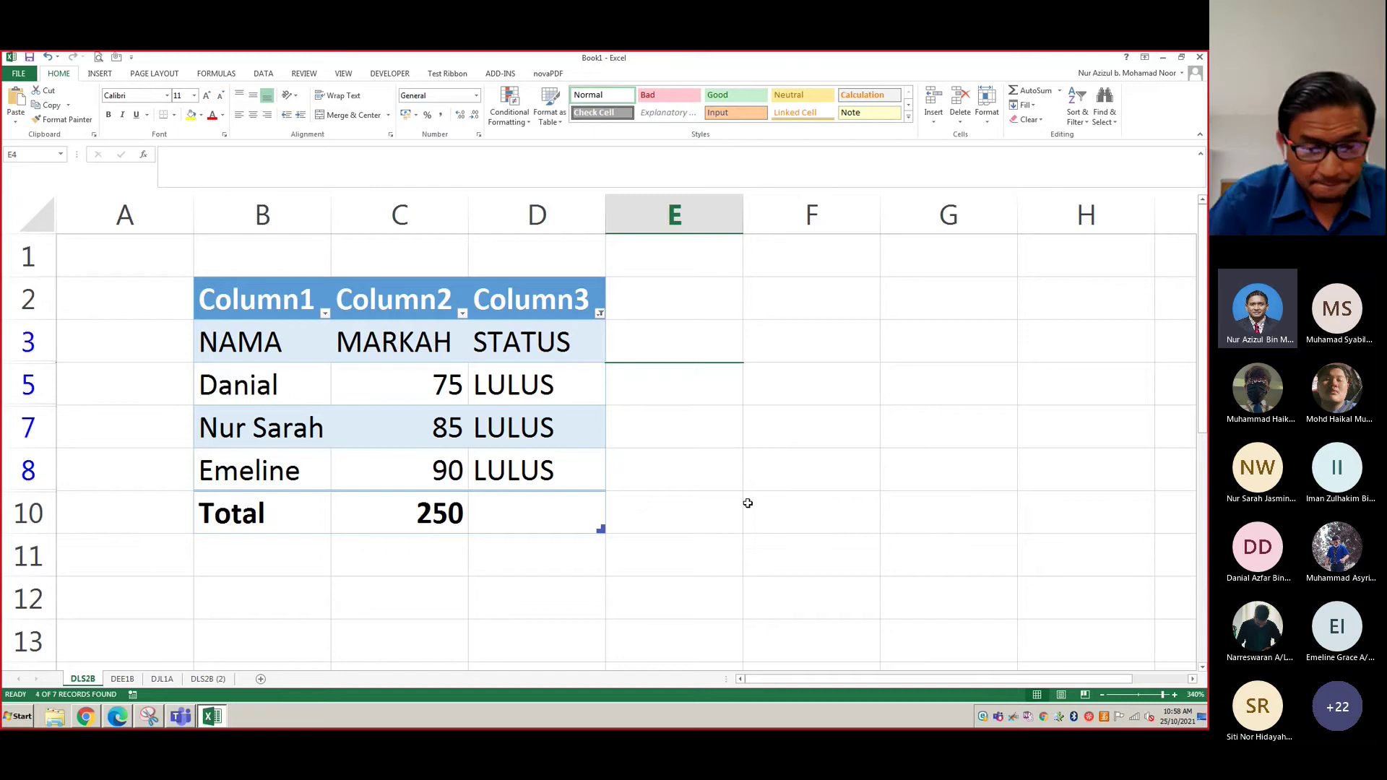
Switch to the MS Excel Part 2 PDF in the browser and move past the Excel IF Function slide to the next one
{"action": "key", "text": "alt+Tab"}
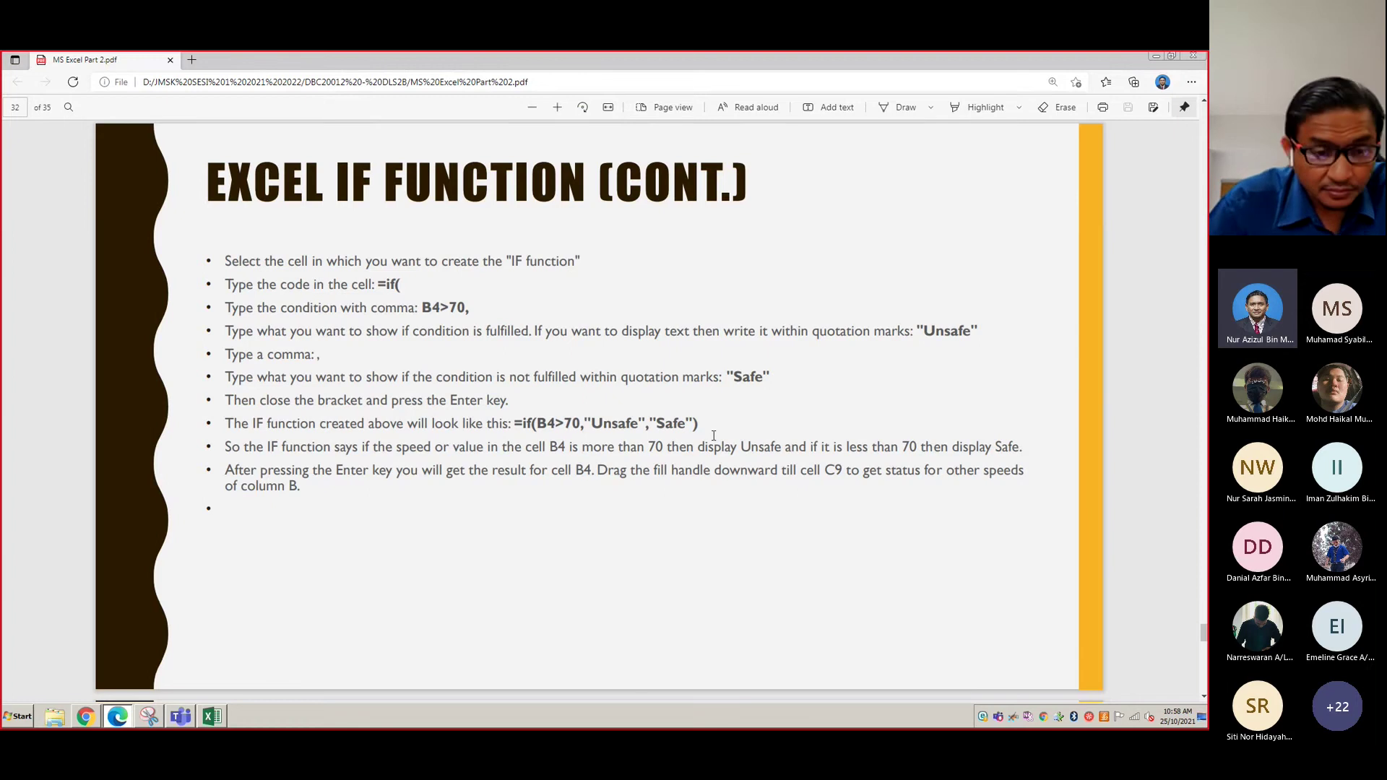
{"action": "scroll", "coordinate": [648, 414], "scroll_direction": "down", "scroll_amount": 2}
{"action": "scroll", "coordinate": [648, 414], "scroll_direction": "down", "scroll_amount": 5}
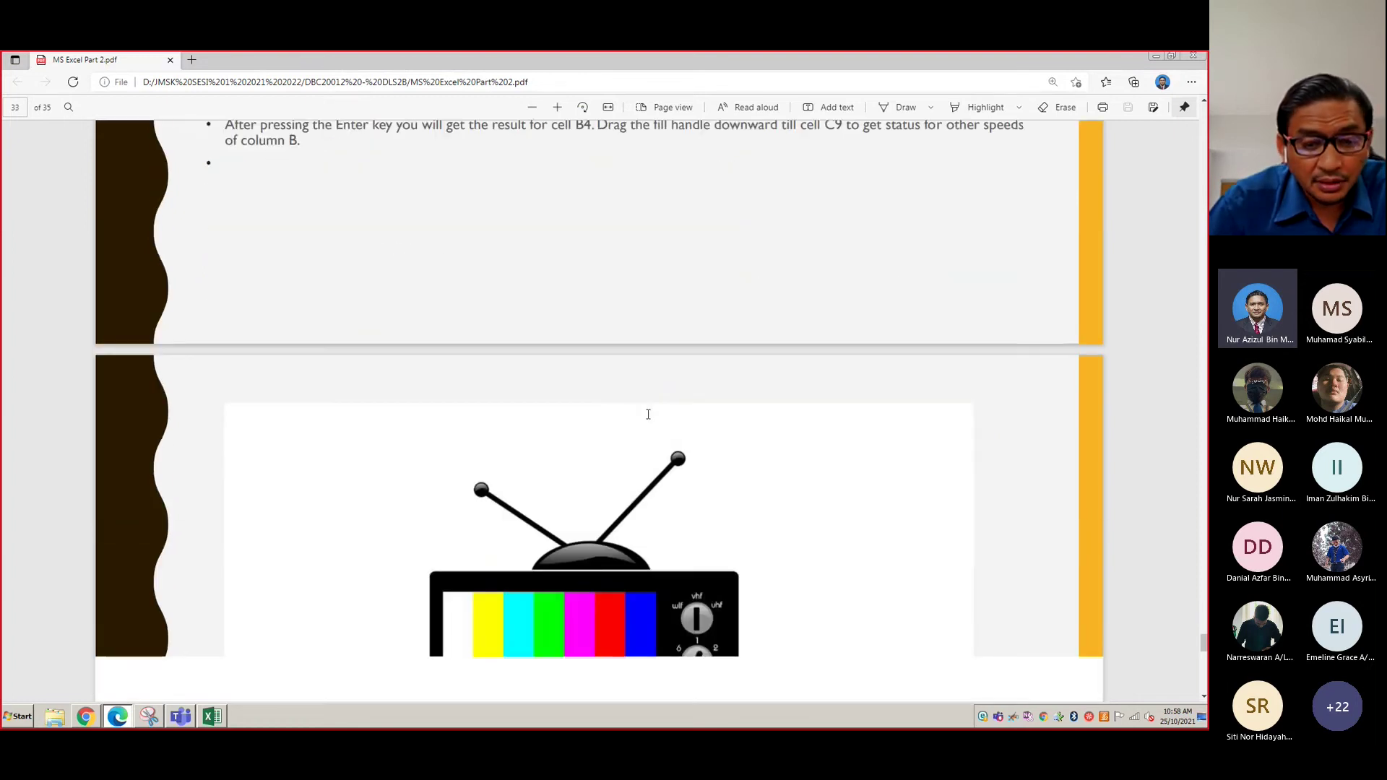
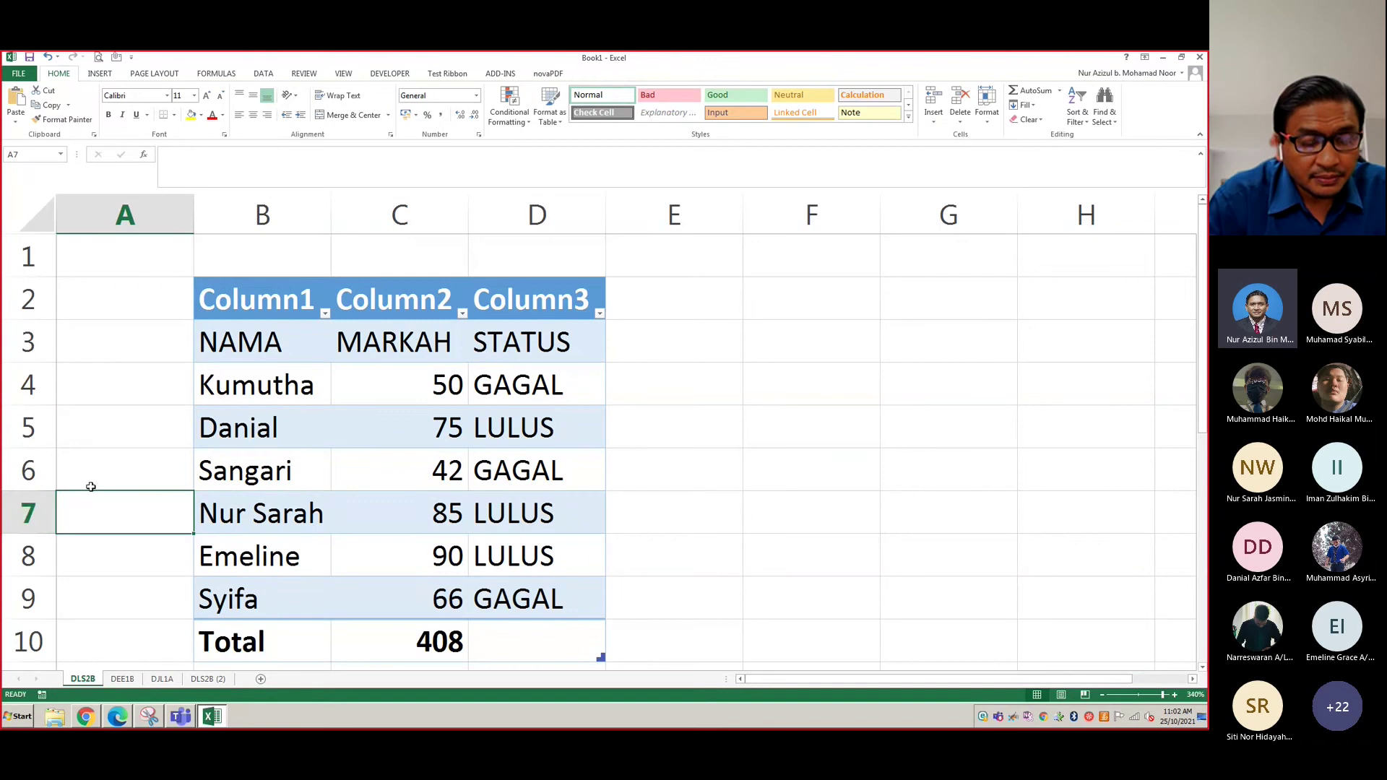
Insert a blank row at row 7 of the student table, above the student with 85 marks
{"action": "right_click", "coordinate": [17, 507]}
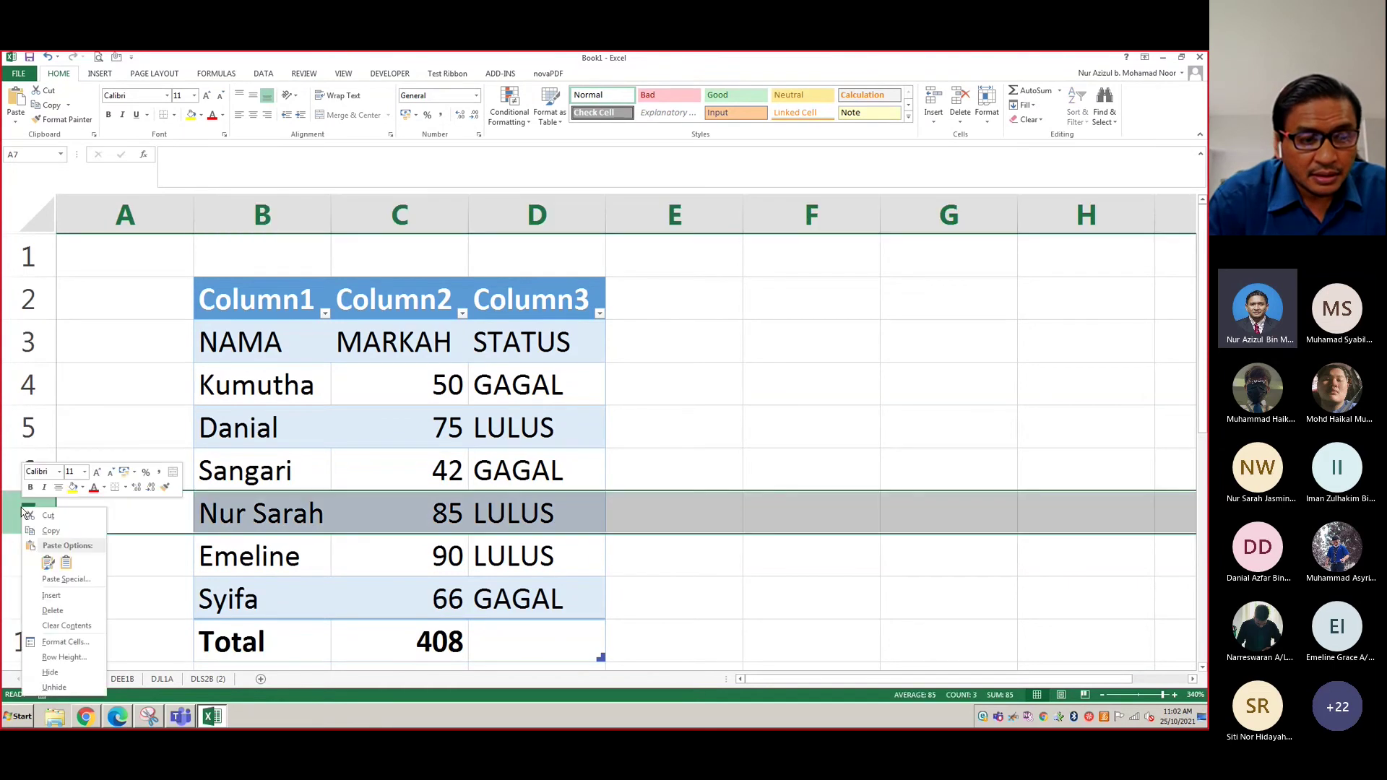
{"action": "right_click", "coordinate": [266, 522]}
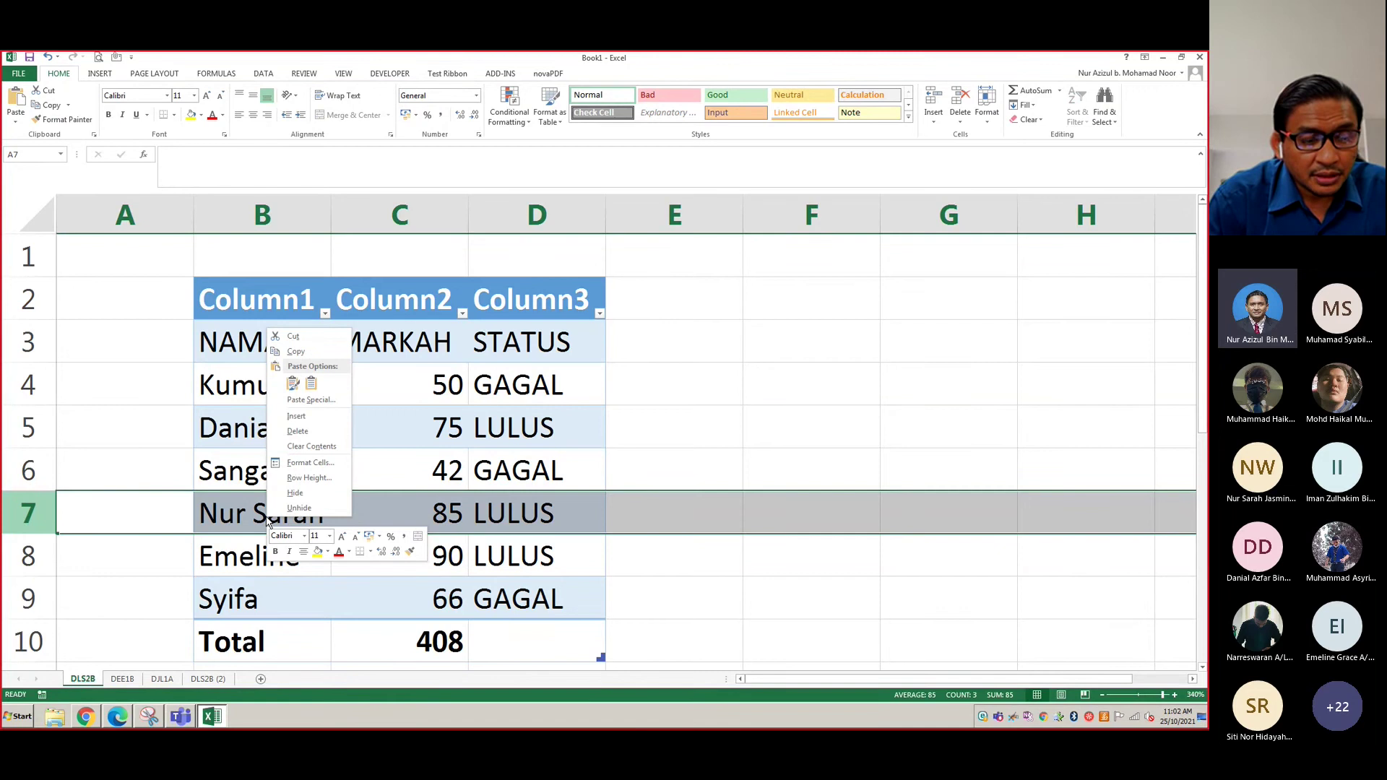
{"action": "left_click", "coordinate": [294, 416]}
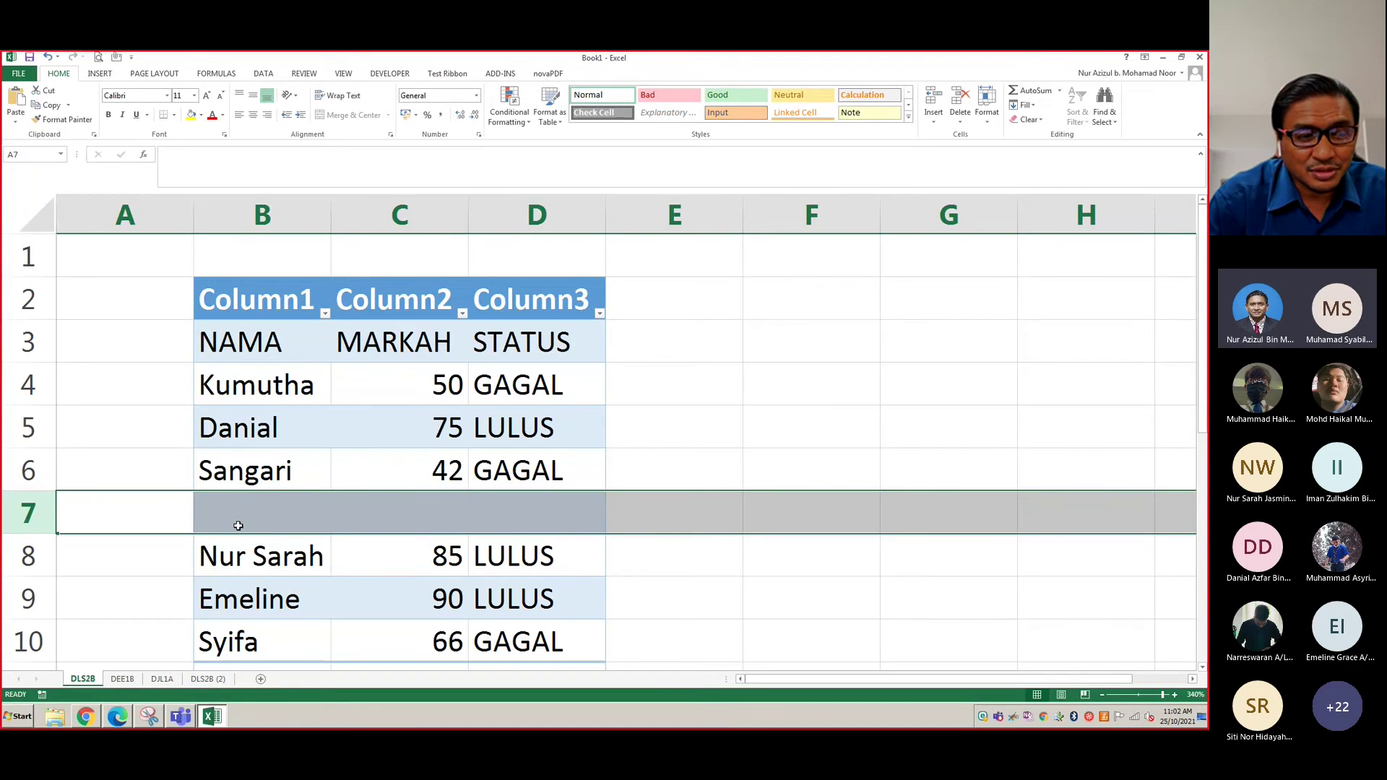
Enter a new student's name in B7 and a MARKAH of 84 in C7
{"action": "left_click", "coordinate": [266, 503]}
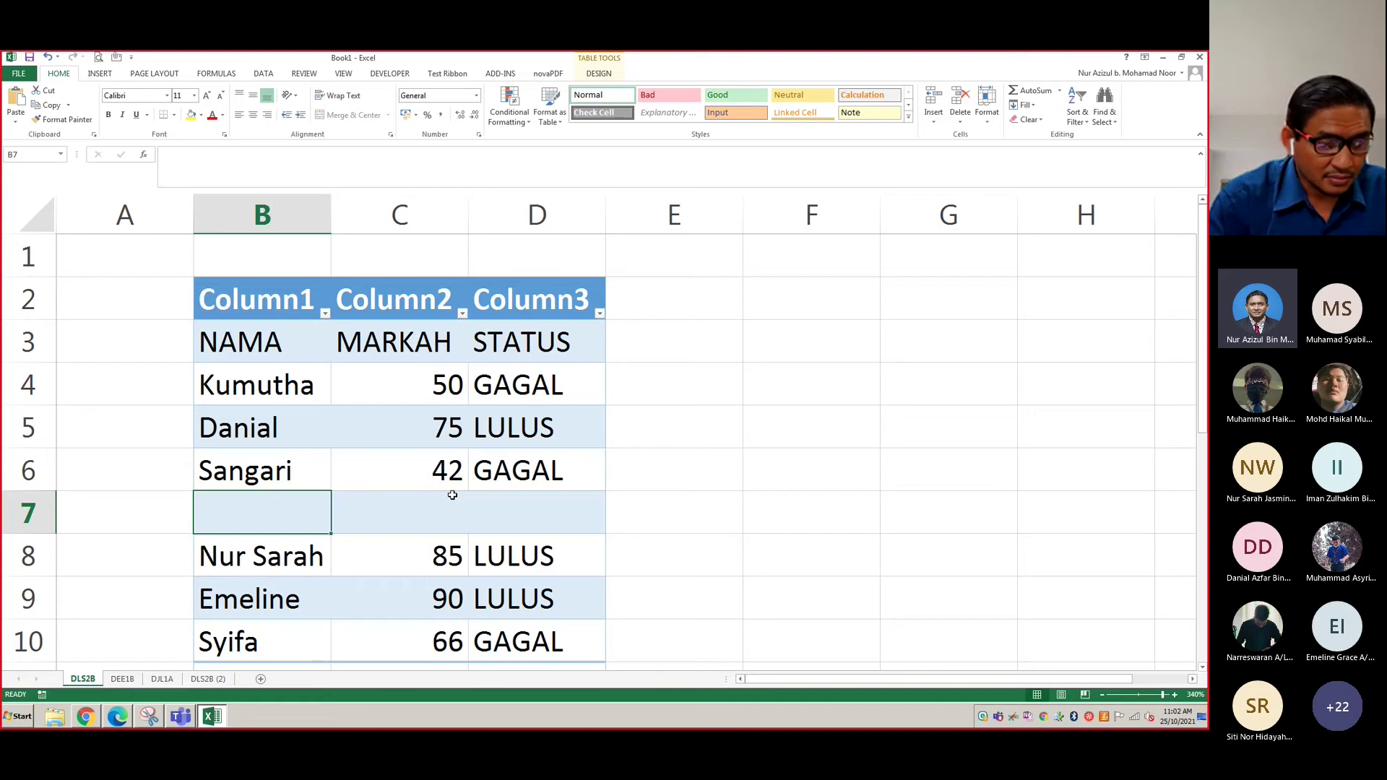
{"action": "type", "text": "aL"}
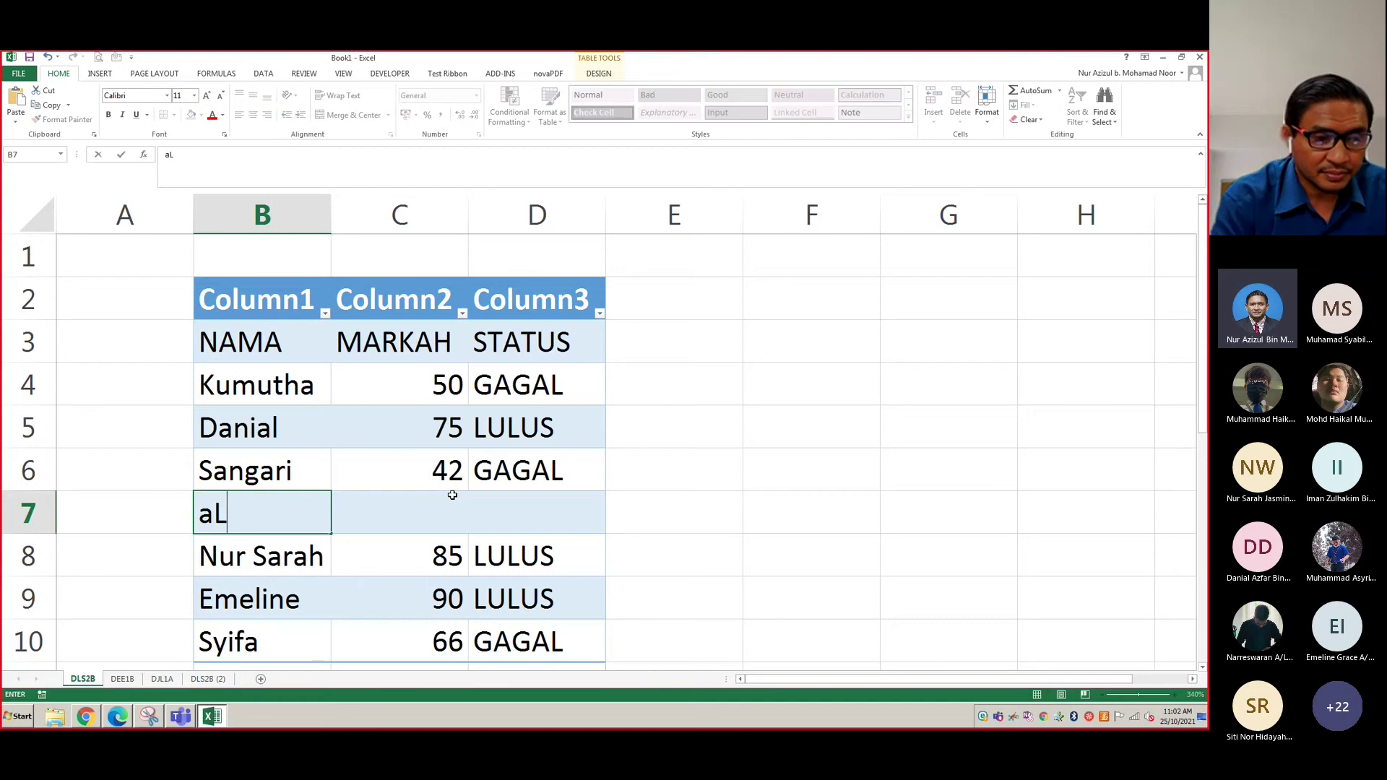
{"action": "key", "text": "BackSpace"}
{"action": "key", "text": "BackSpace"}
{"action": "type", "text": "Ali"}
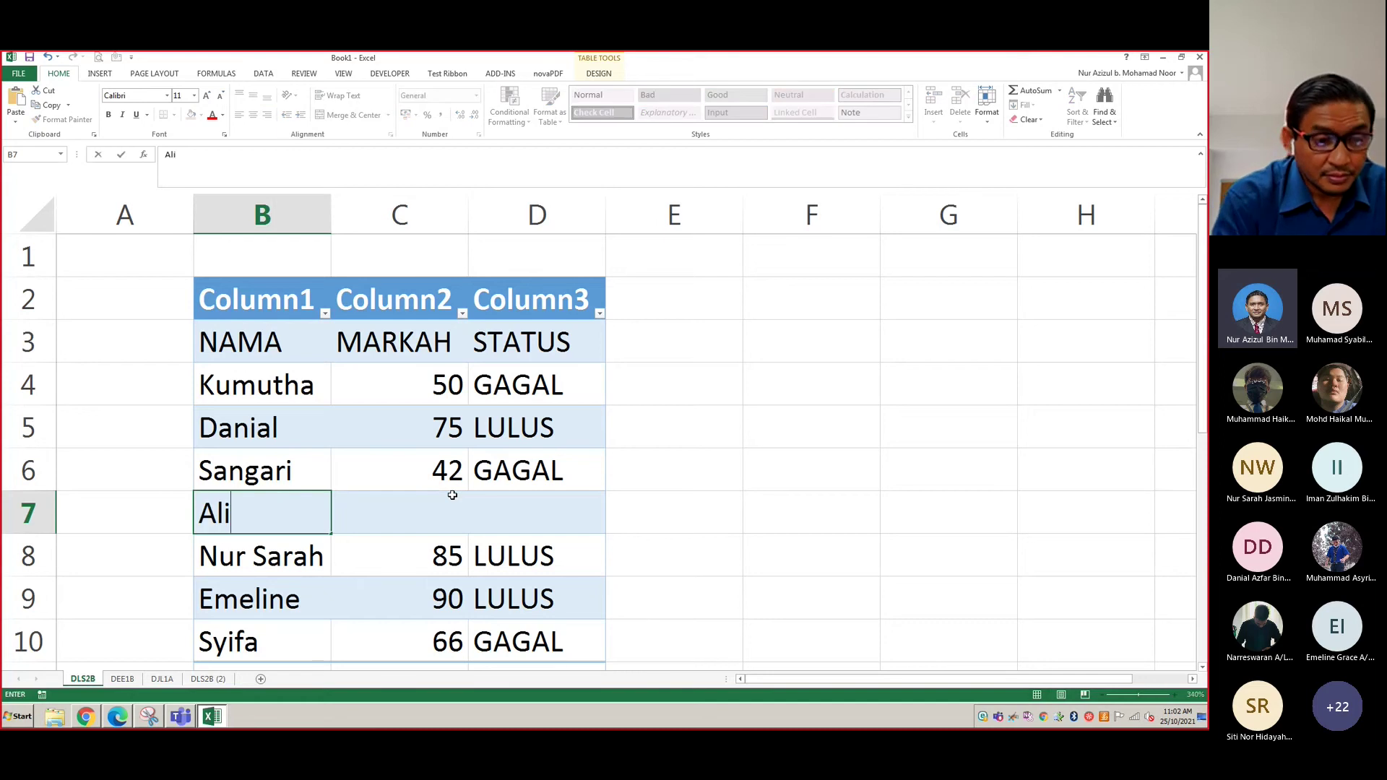
{"action": "key", "text": "Tab"}
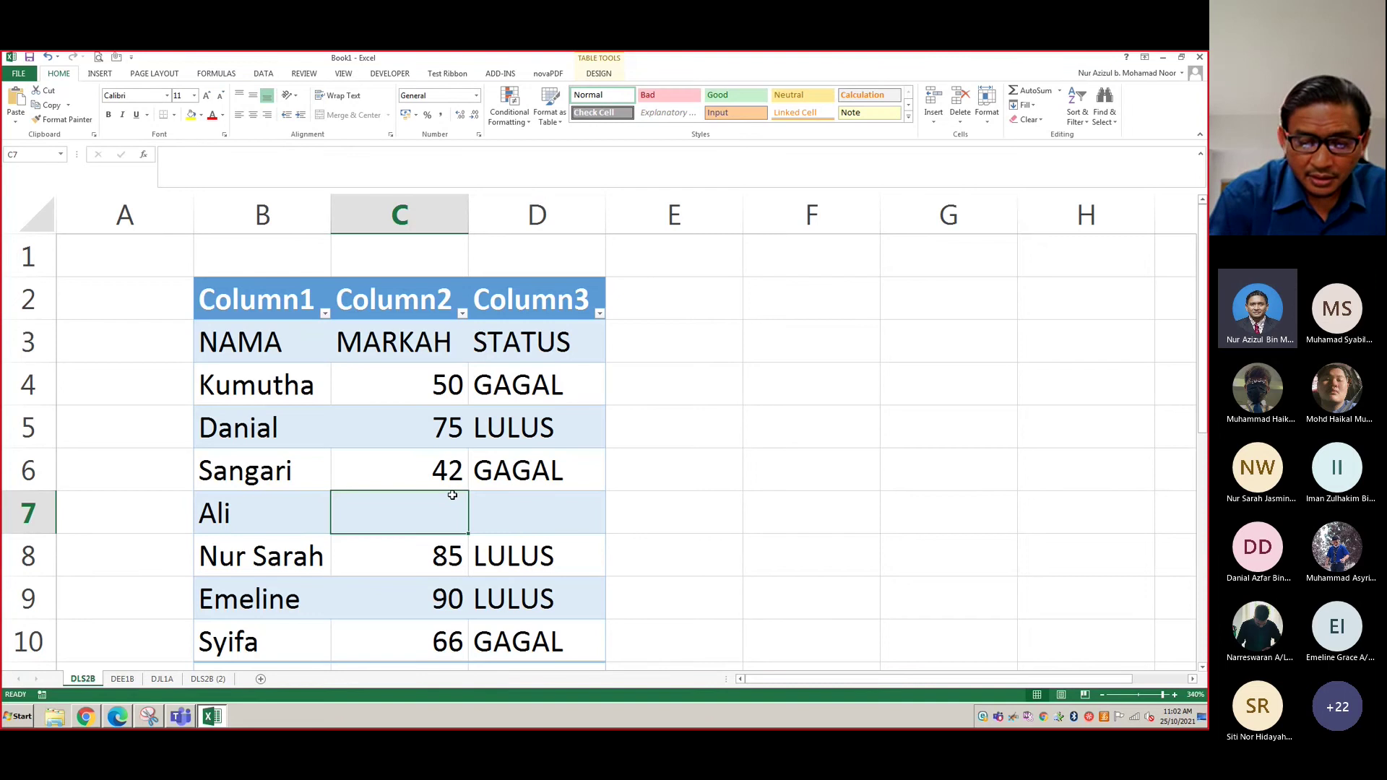
{"action": "type", "text": "84"}
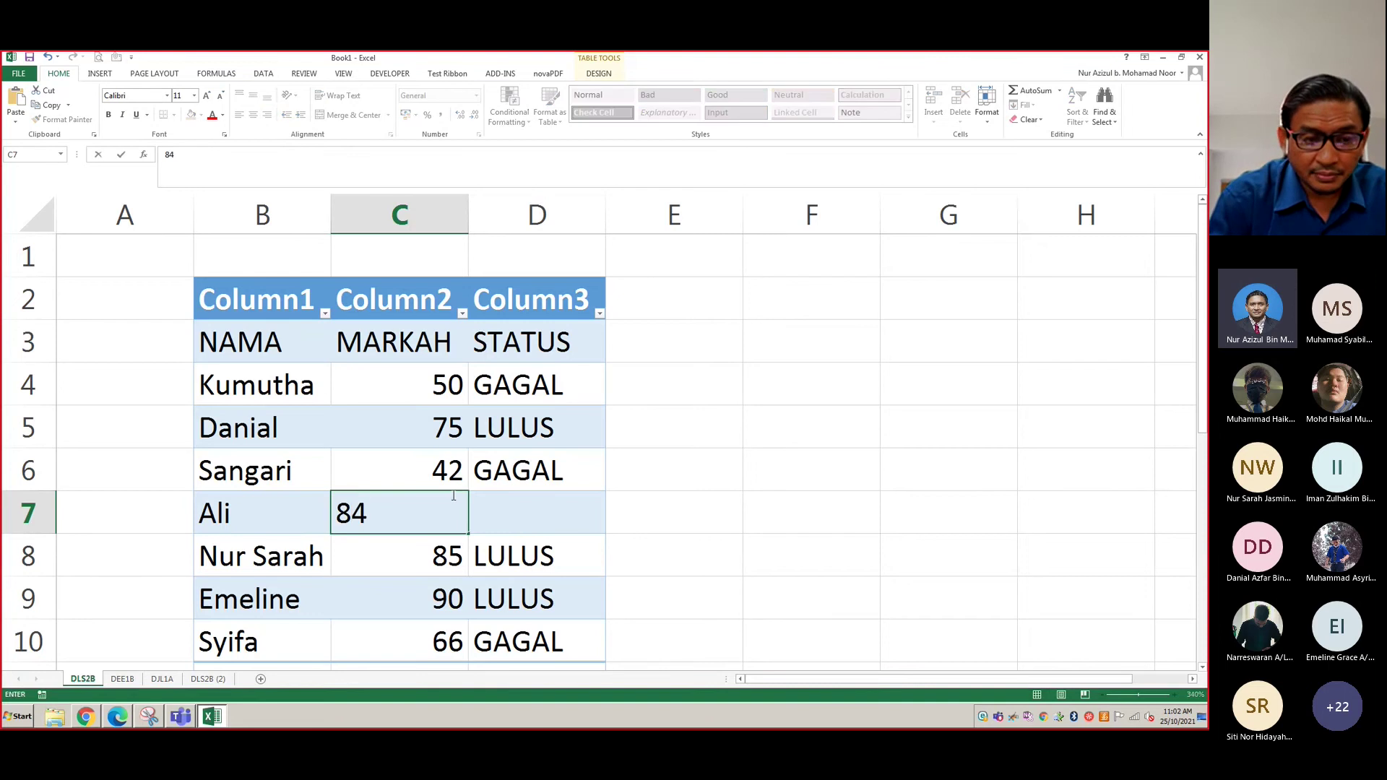
{"action": "key", "text": "Tab"}
Copy the IF formula from D6 down into D7 to give the new student a STATUS
{"action": "key", "text": "Up"}
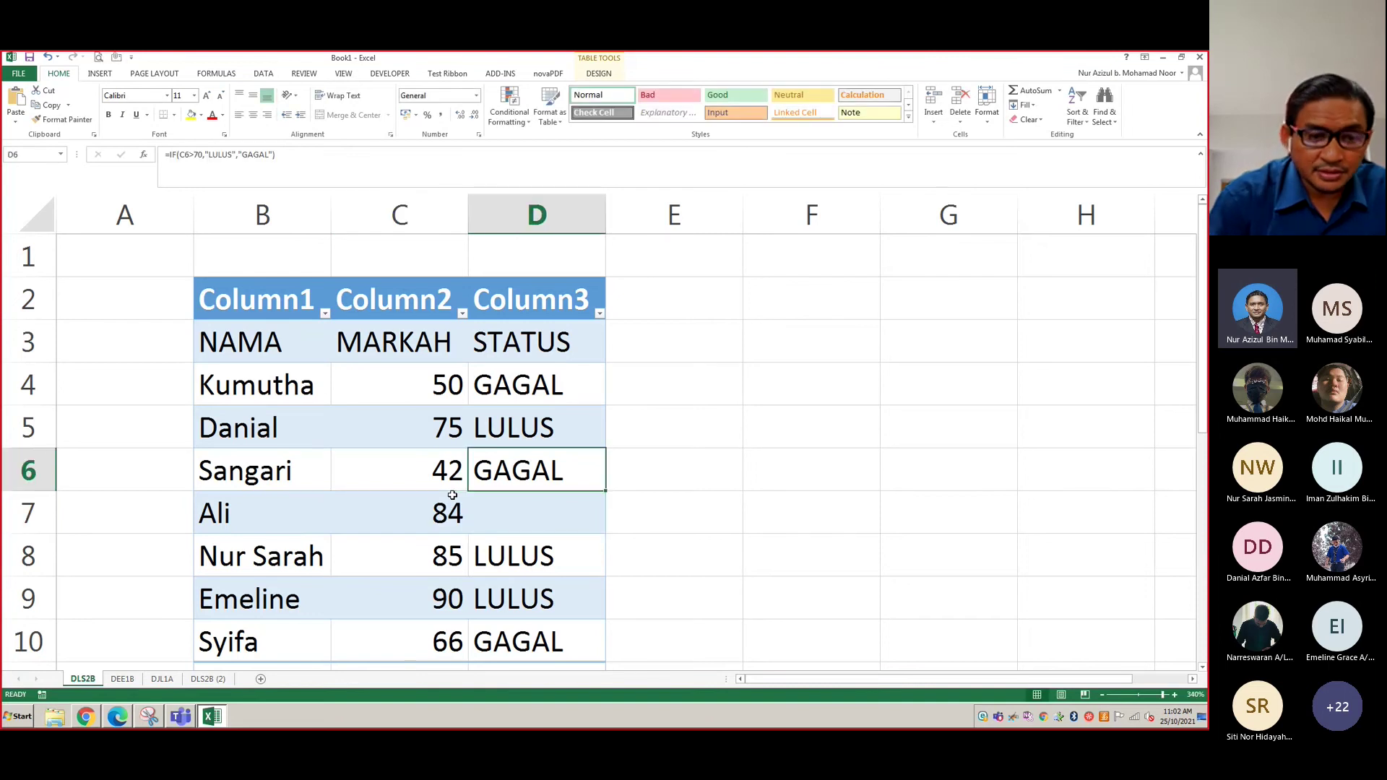
{"action": "left_click", "coordinate": [664, 508]}
{"action": "left_click", "coordinate": [587, 474]}
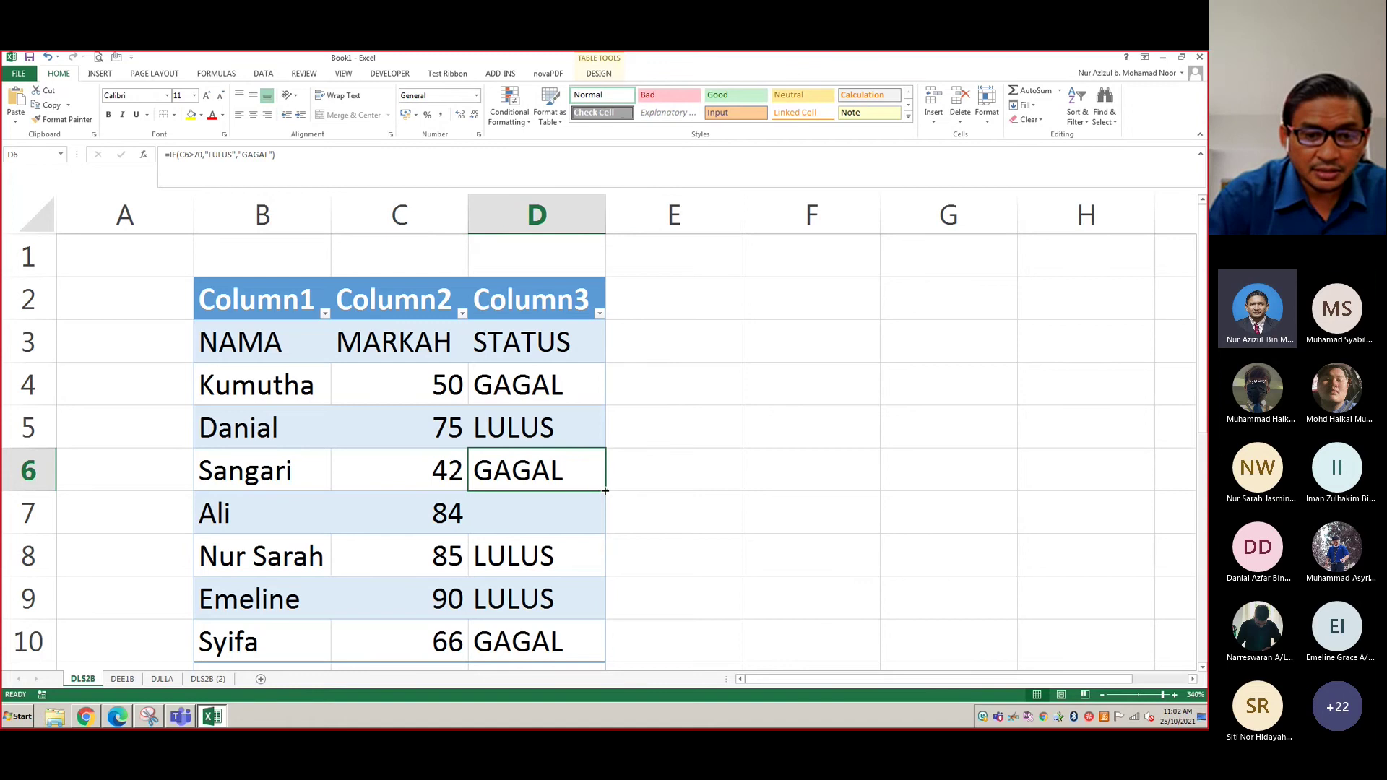
{"action": "left_click_drag", "start_coordinate": [606, 492], "coordinate": [605, 520]}
{"action": "left_click", "coordinate": [675, 499]}
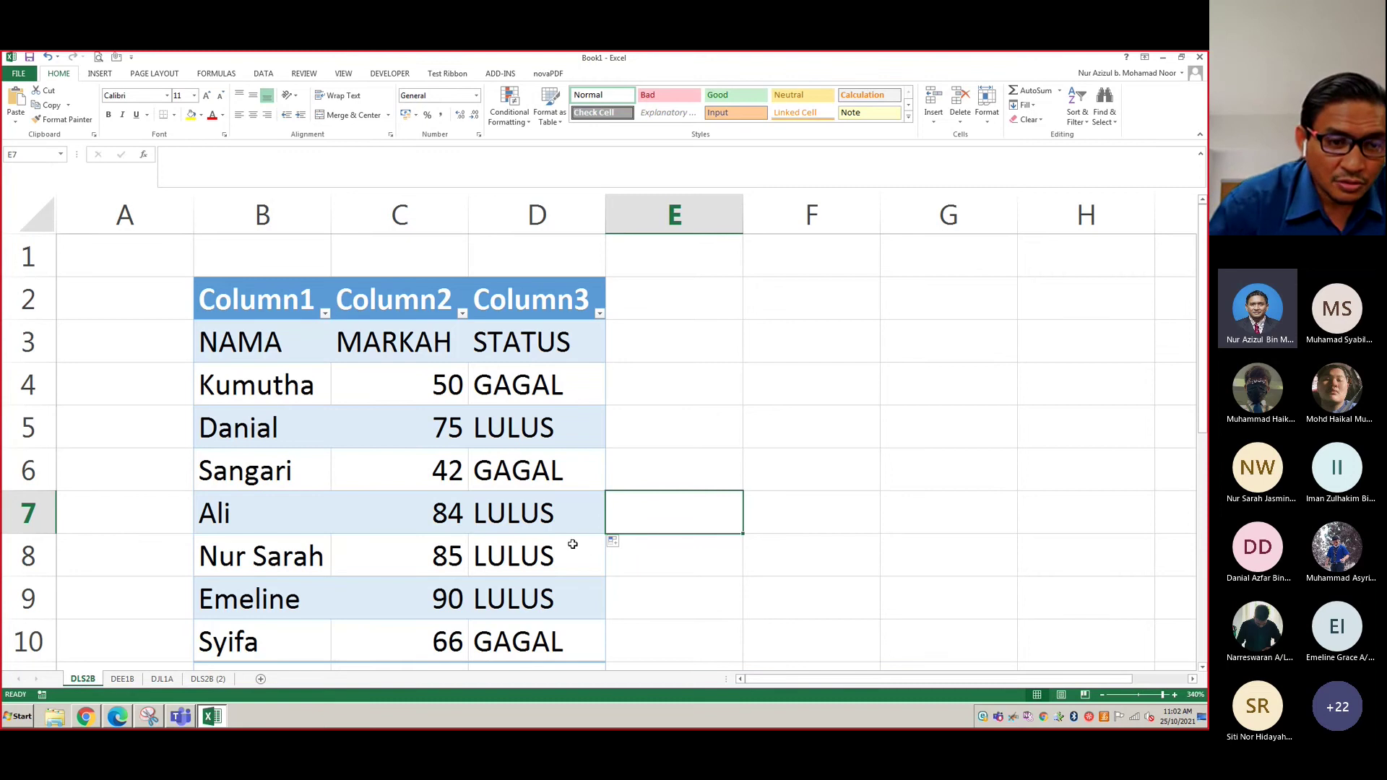
Middle-align and centre the contents of columns C and D, the MARKAH and STATUS columns
{"action": "left_click", "coordinate": [426, 218]}
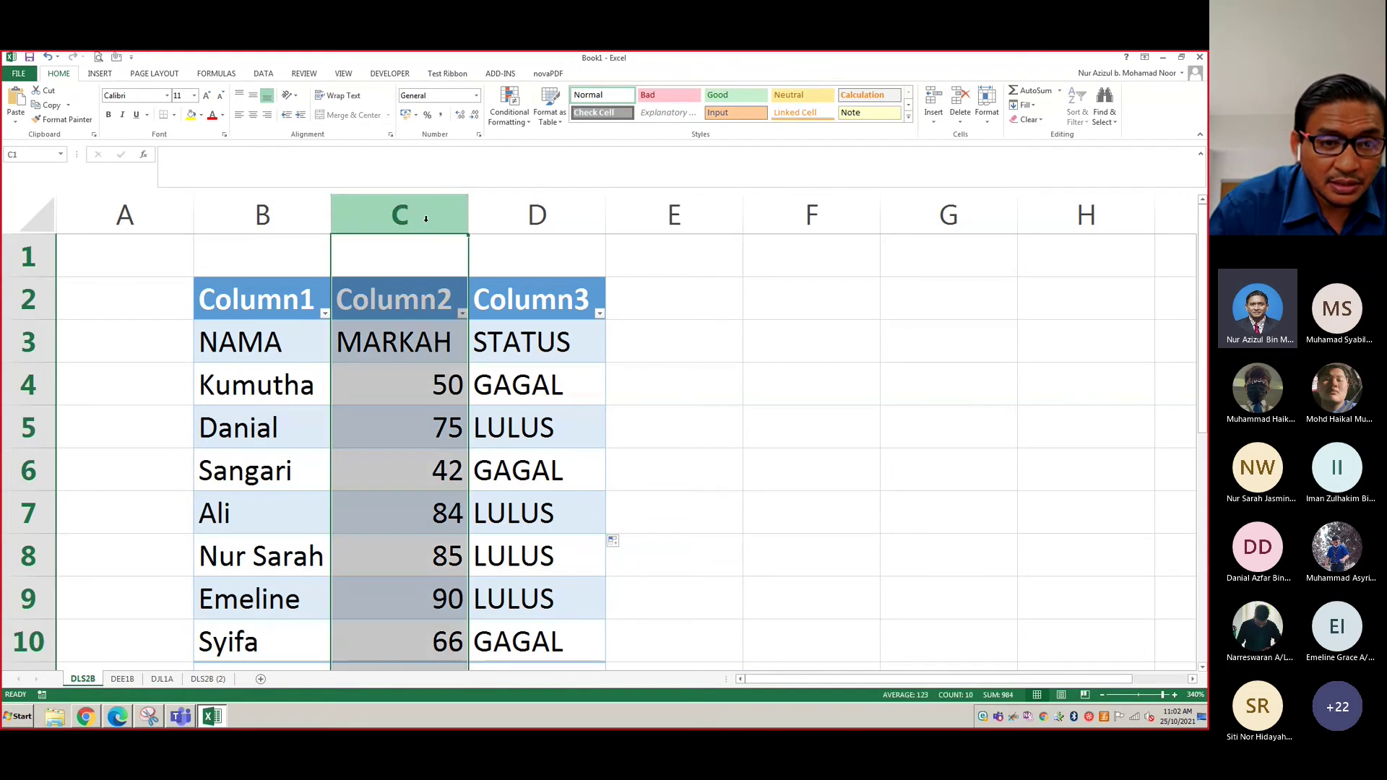
{"action": "left_click", "coordinate": [253, 97]}
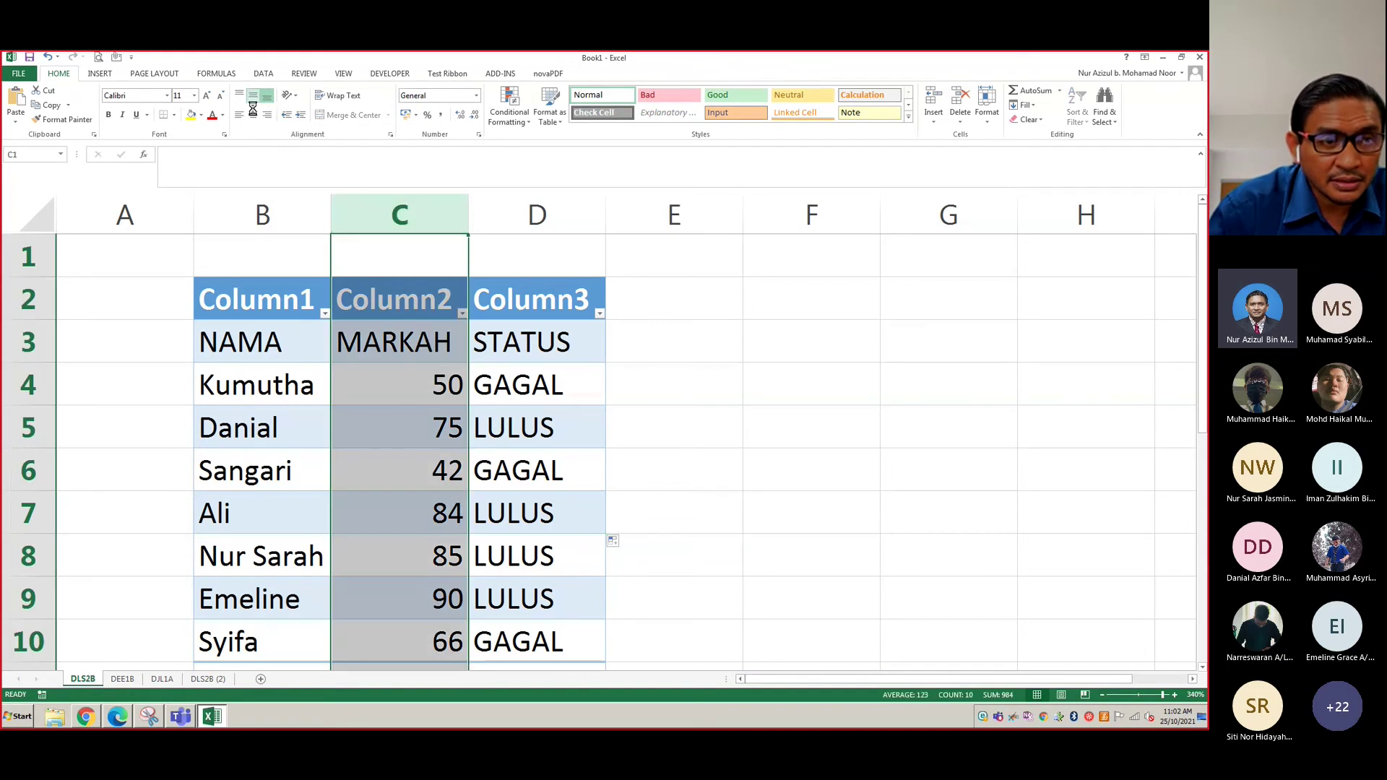
{"action": "left_click", "coordinate": [254, 116]}
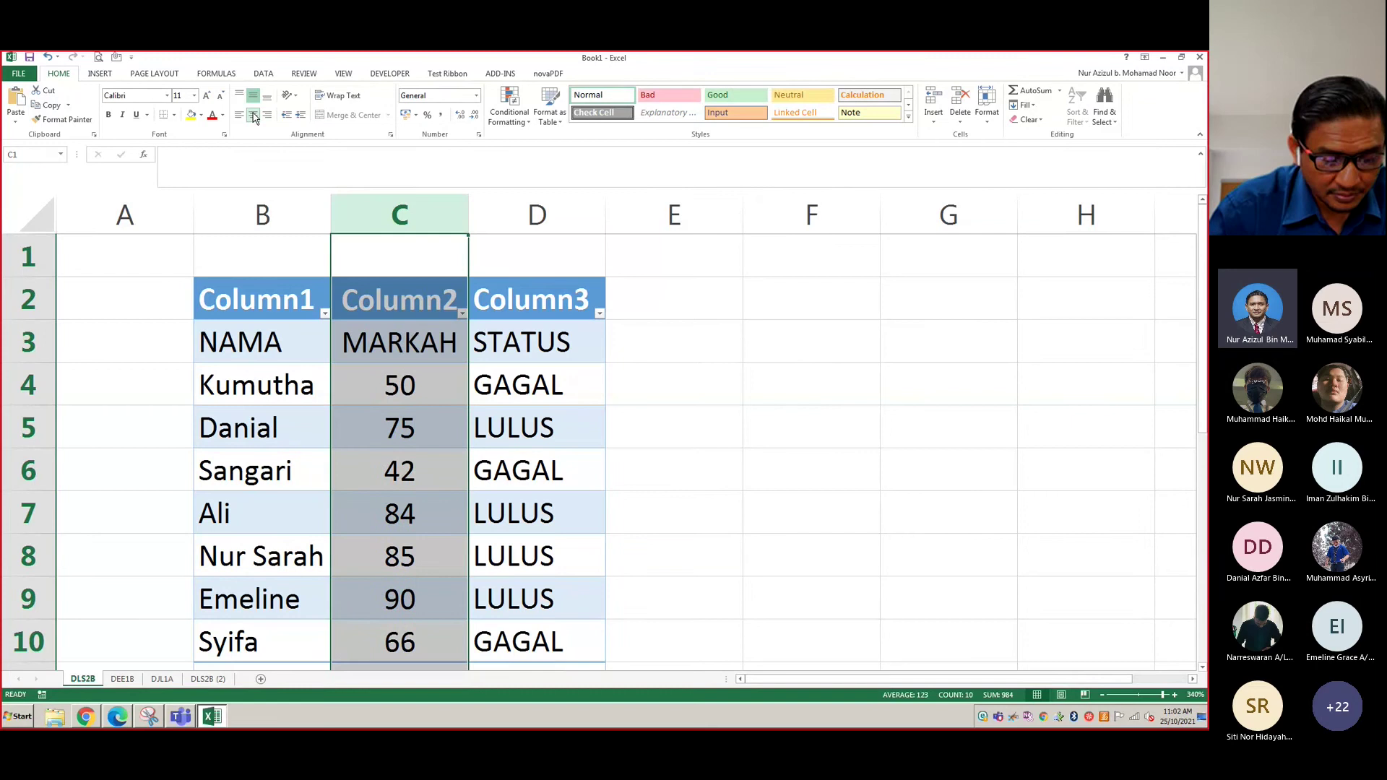
{"action": "left_click", "coordinate": [535, 215]}
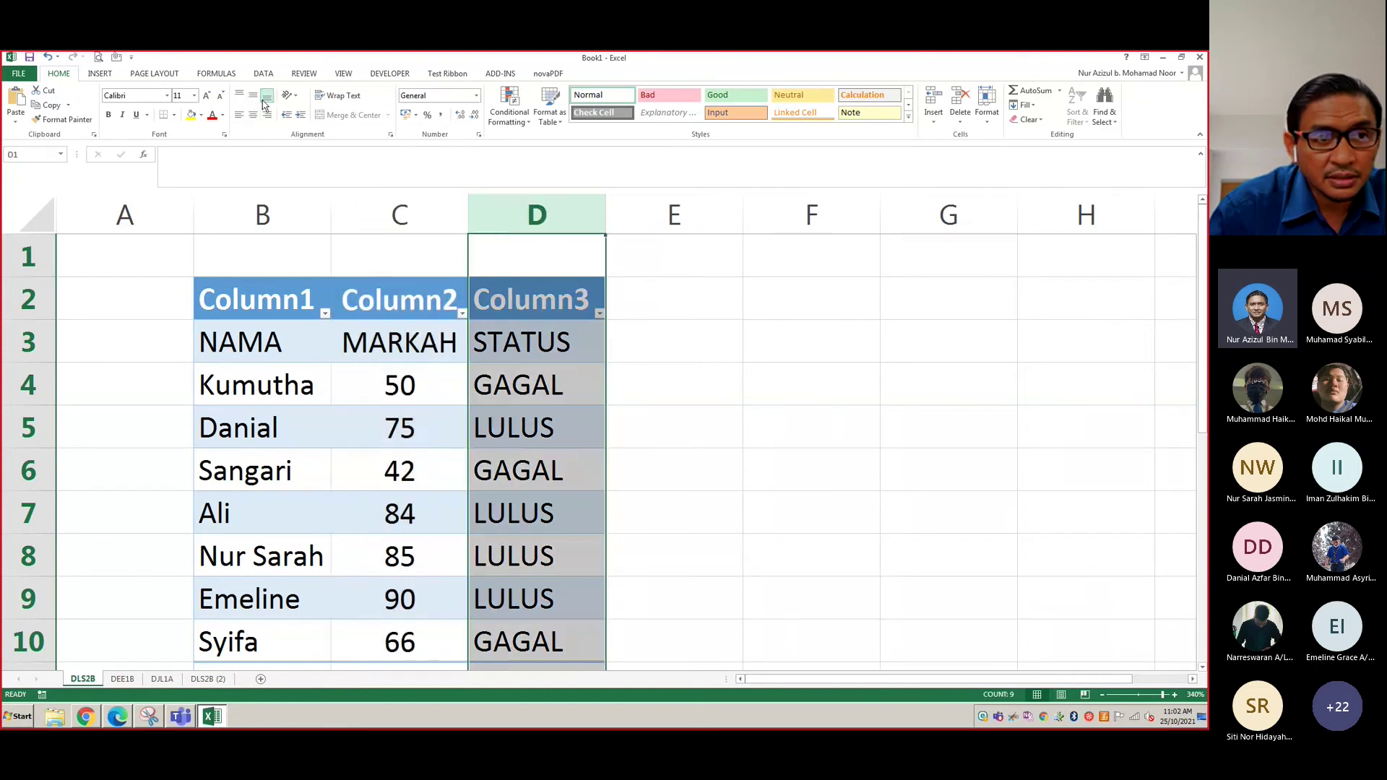
{"action": "left_click", "coordinate": [253, 97]}
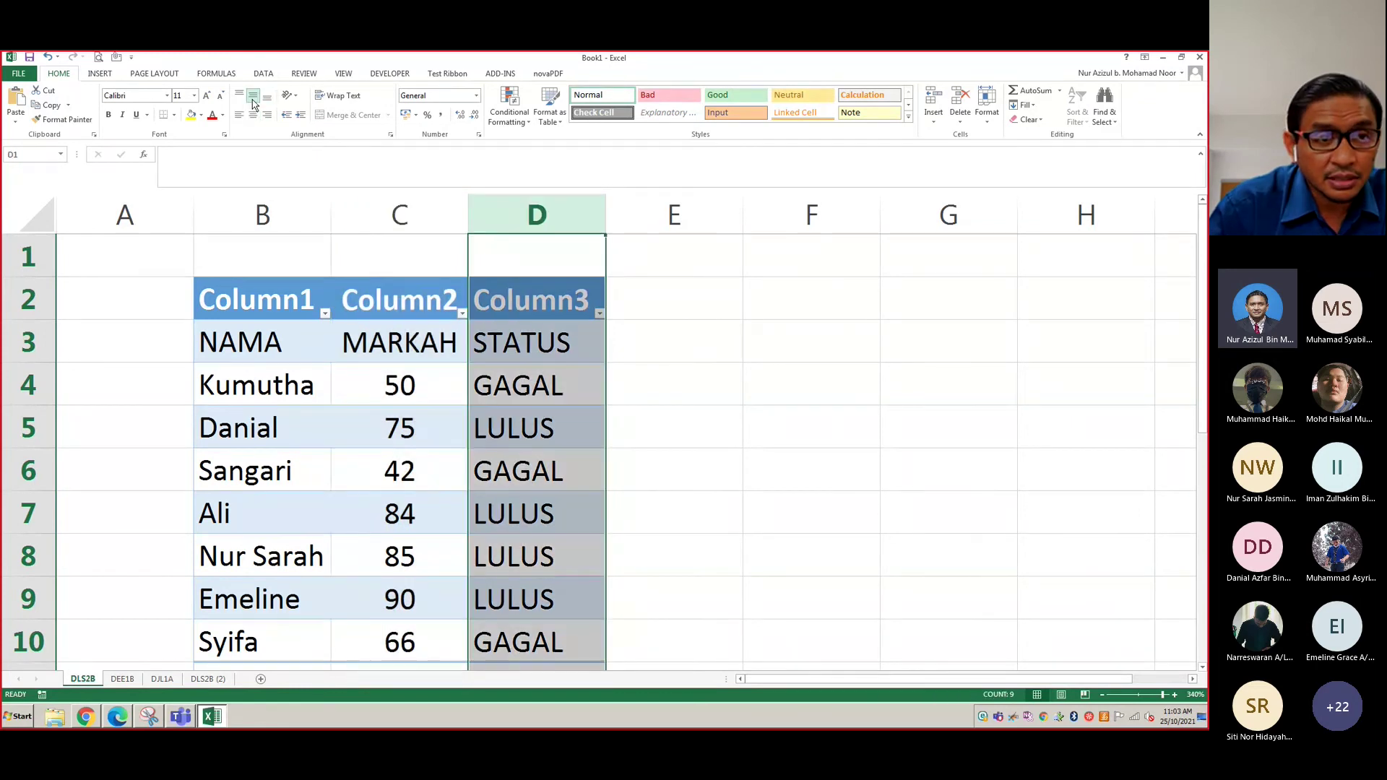
{"action": "left_click", "coordinate": [253, 115]}
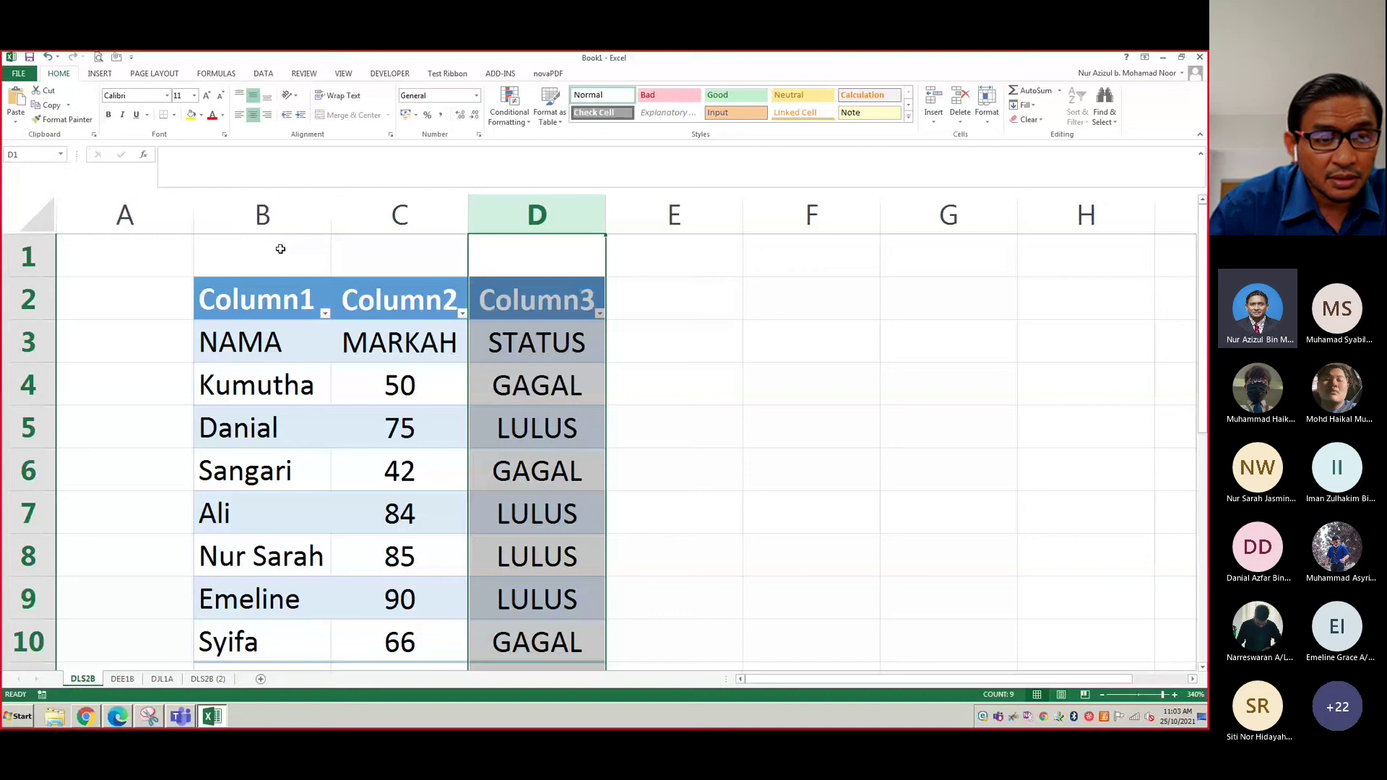
{"action": "left_click", "coordinate": [882, 411]}
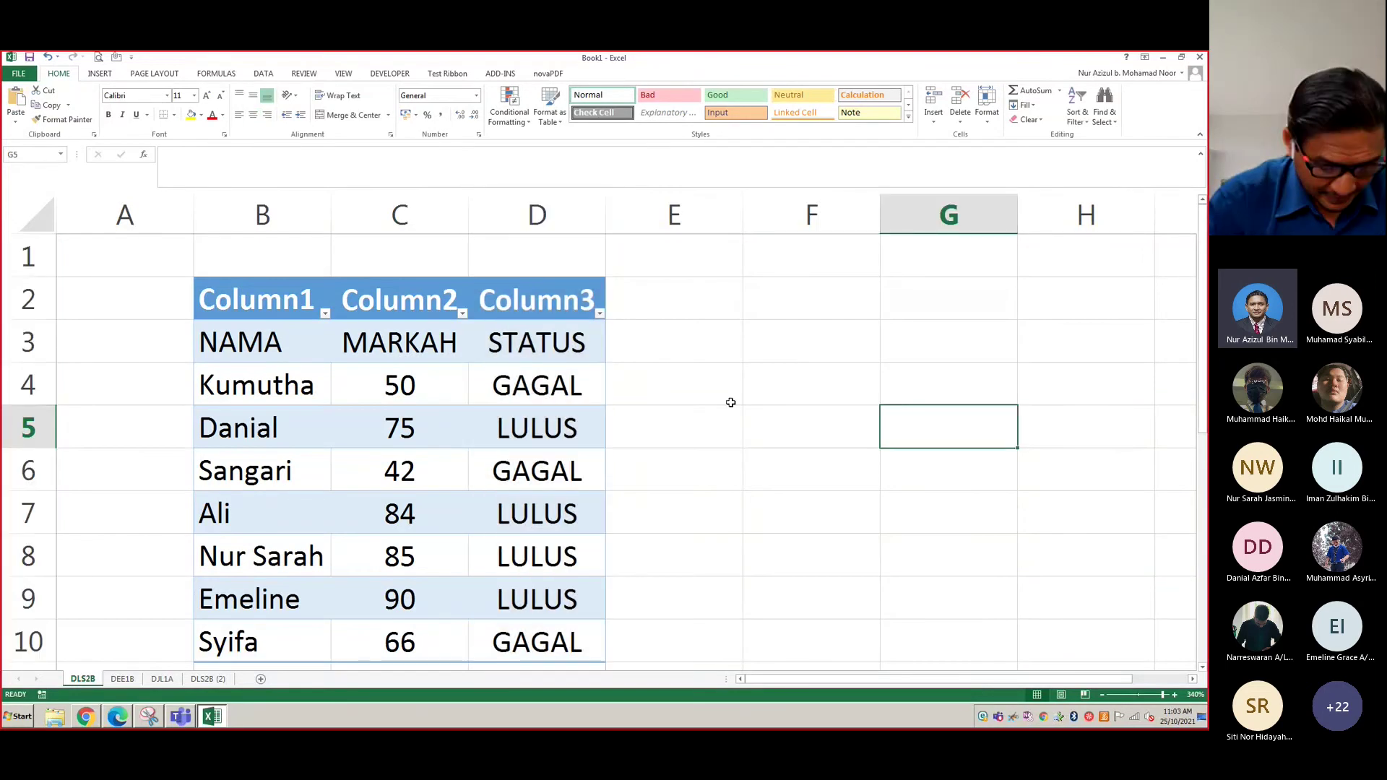
Switch back to the MS Excel Part 2 PDF in the browser to view the Exercise 2.2 slide
{"action": "key", "text": "alt+Tab"}
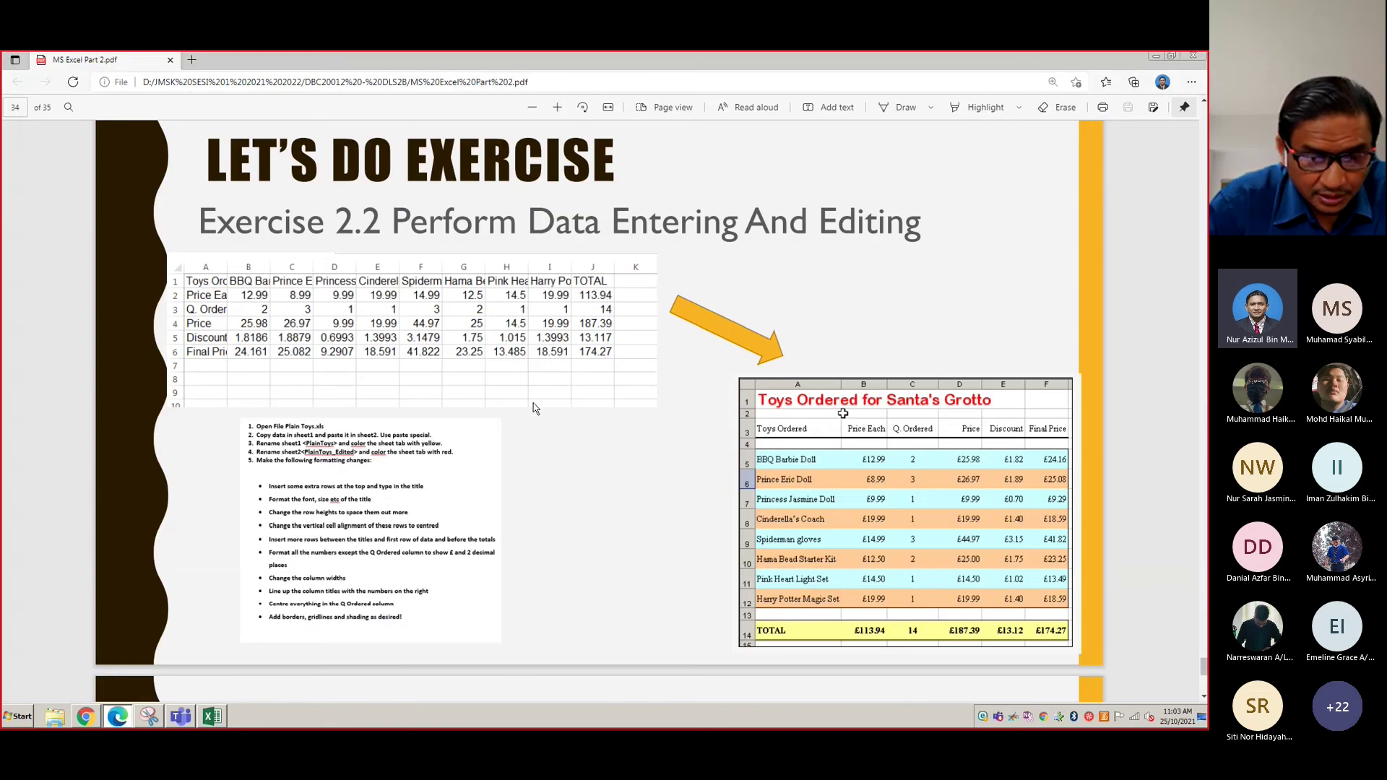
Review the Exercise 2.2 slide and the neighbouring closing slides of the PDF
{"action": "scroll", "coordinate": [533, 404], "scroll_direction": "up", "scroll_amount": 4}
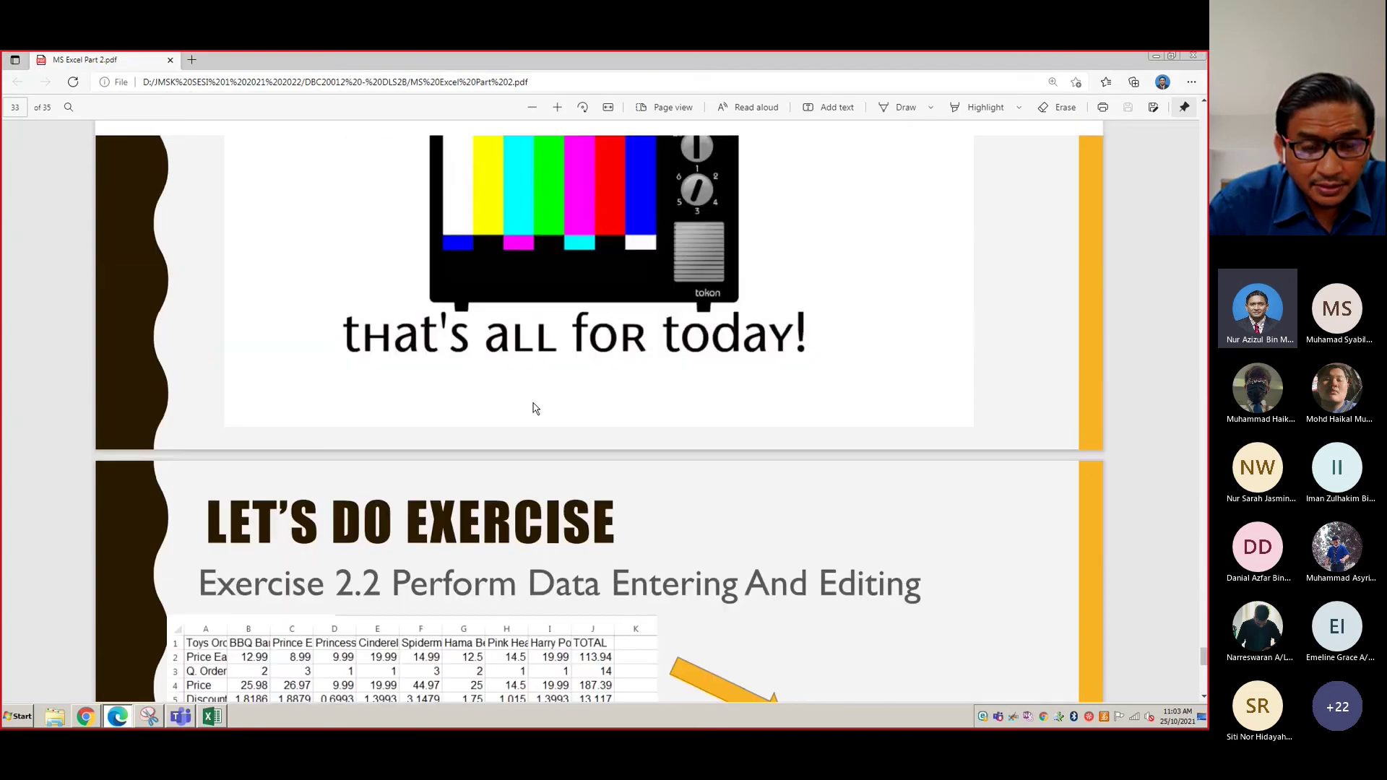
{"action": "scroll", "coordinate": [533, 409], "scroll_direction": "down", "scroll_amount": 4}
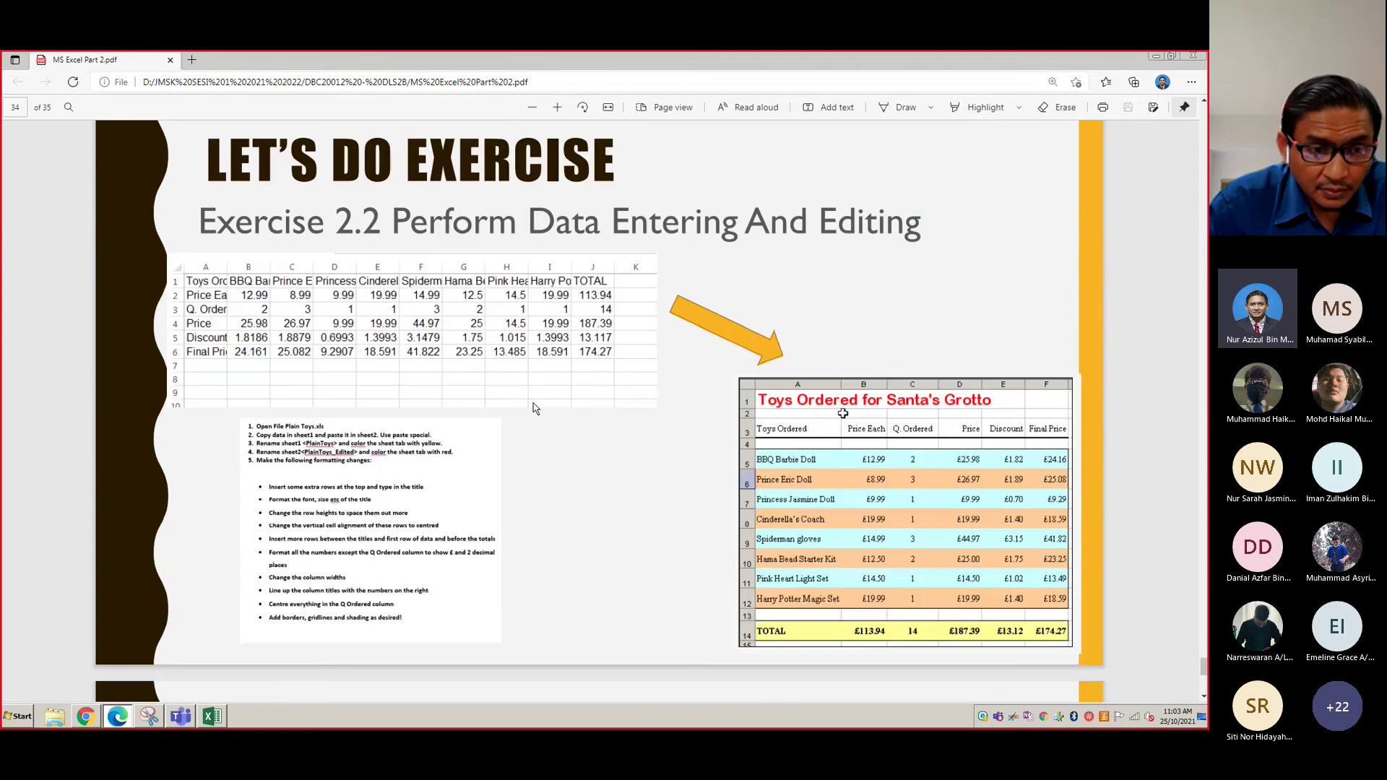
{"action": "scroll", "coordinate": [533, 404], "scroll_direction": "down", "scroll_amount": 8}
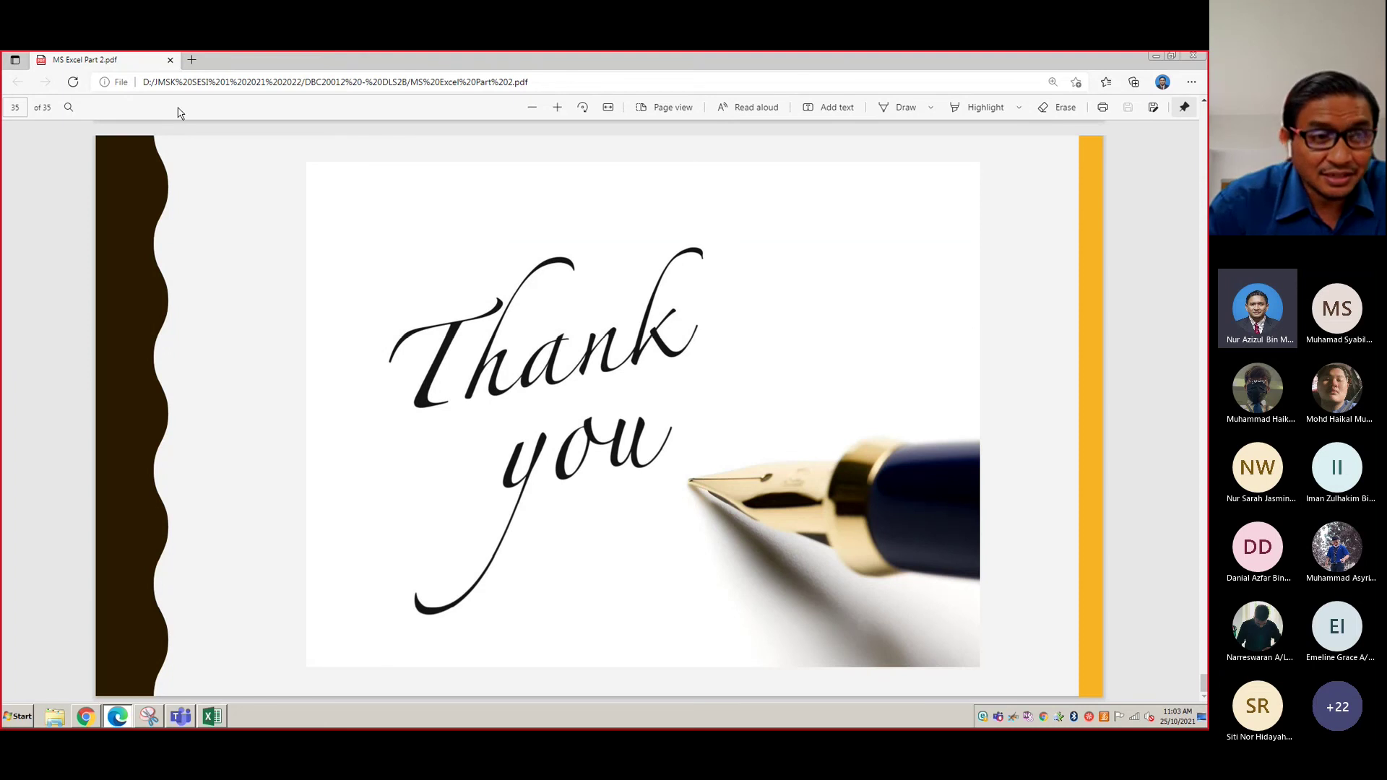
Search the web in a new browser tab for "how to change column to row in excel"
{"action": "left_click", "coordinate": [192, 60]}
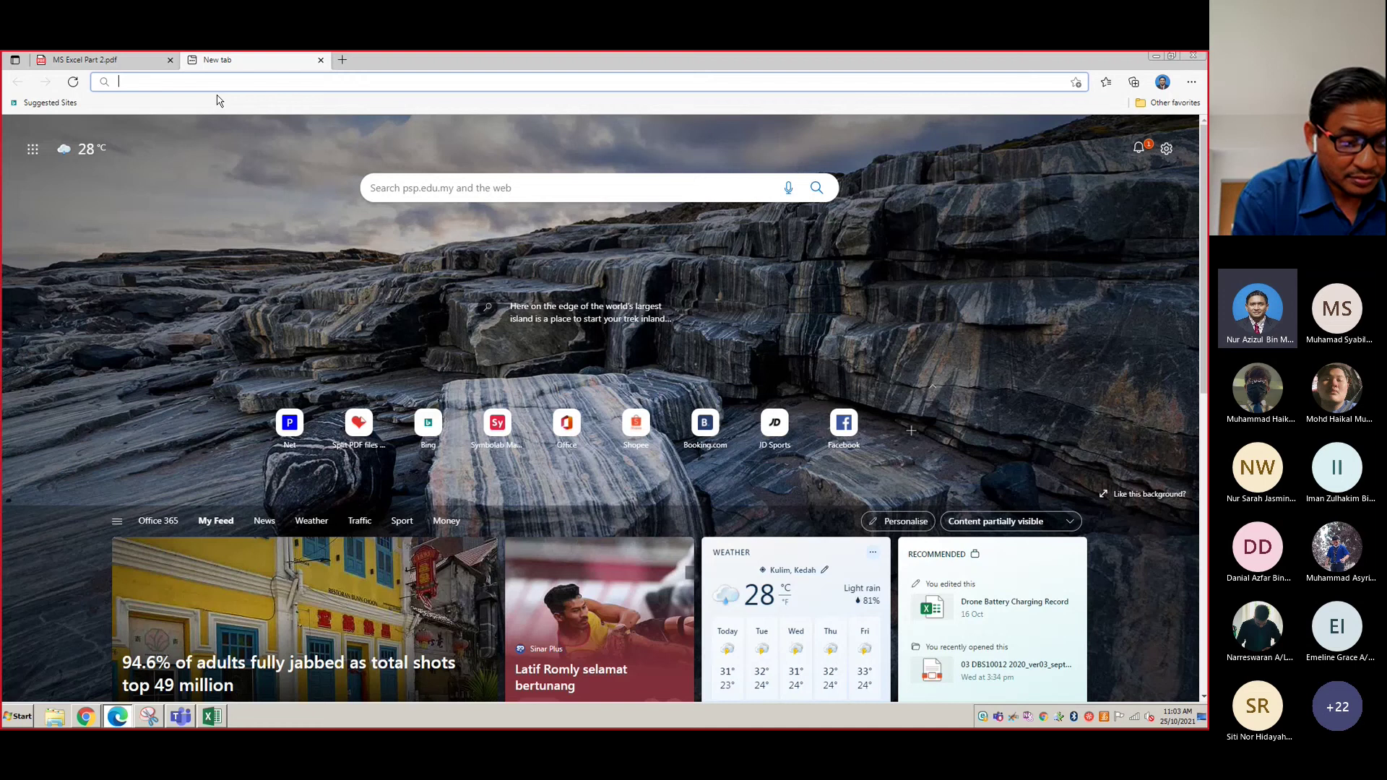
{"action": "type", "text": "how to changwe"}
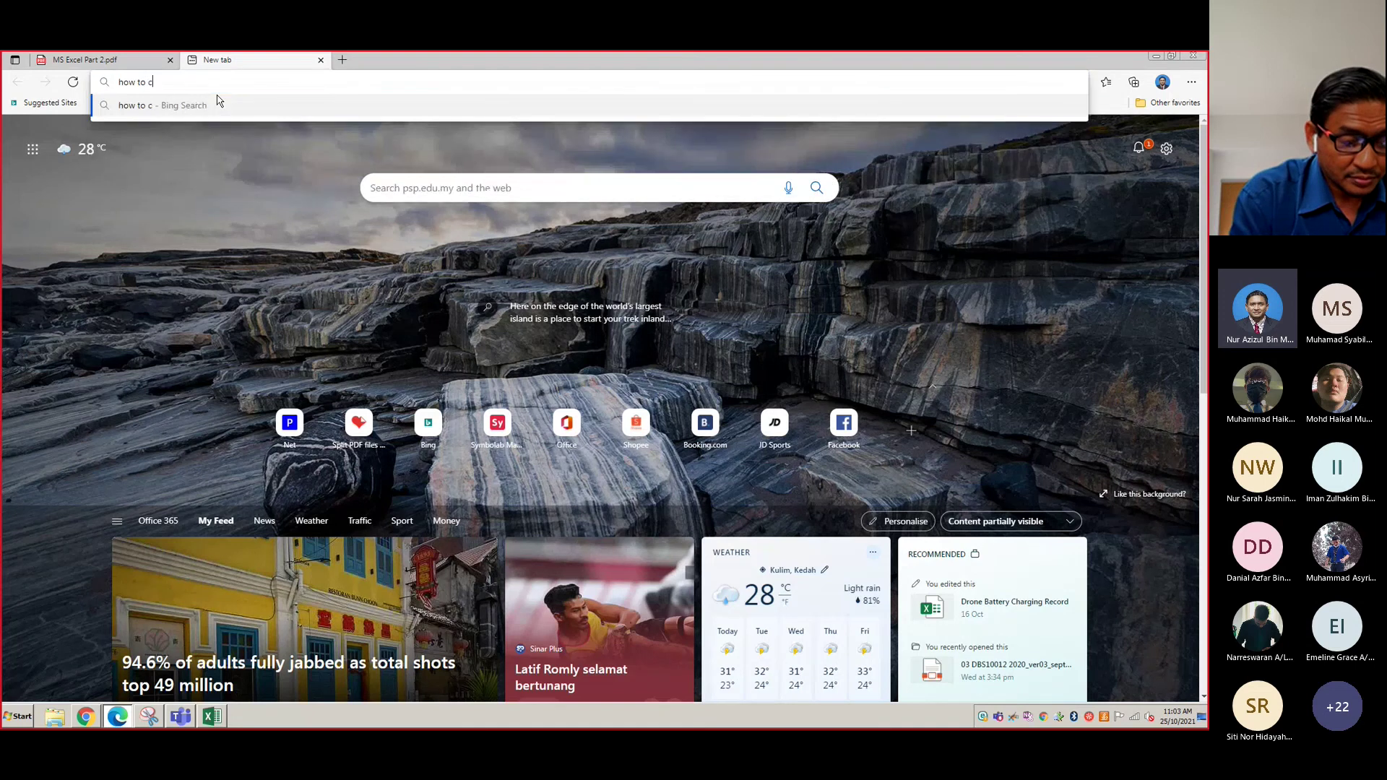
{"action": "key", "text": "BackSpace"}
{"action": "key", "text": "BackSpace"}
{"action": "key", "text": "BackSpace"}
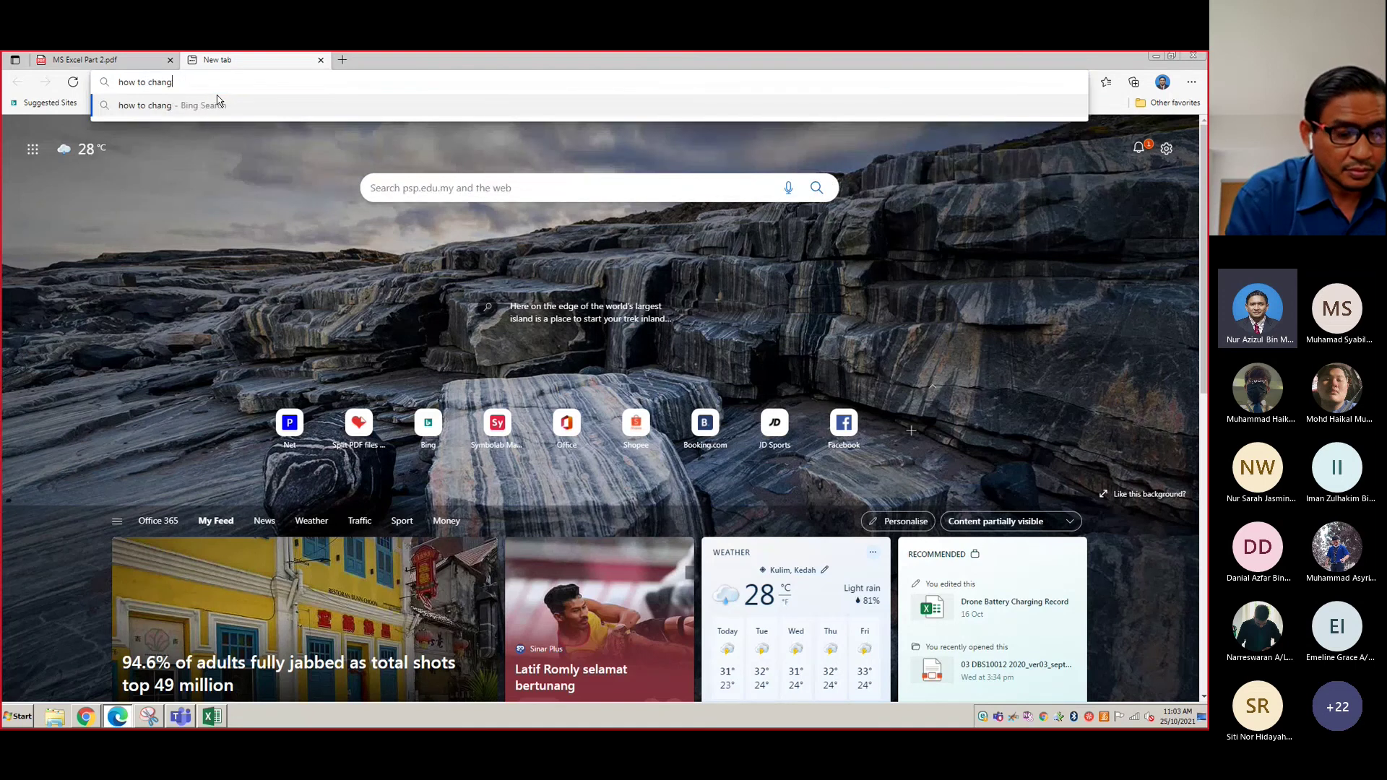
{"action": "type", "text": "e column"}
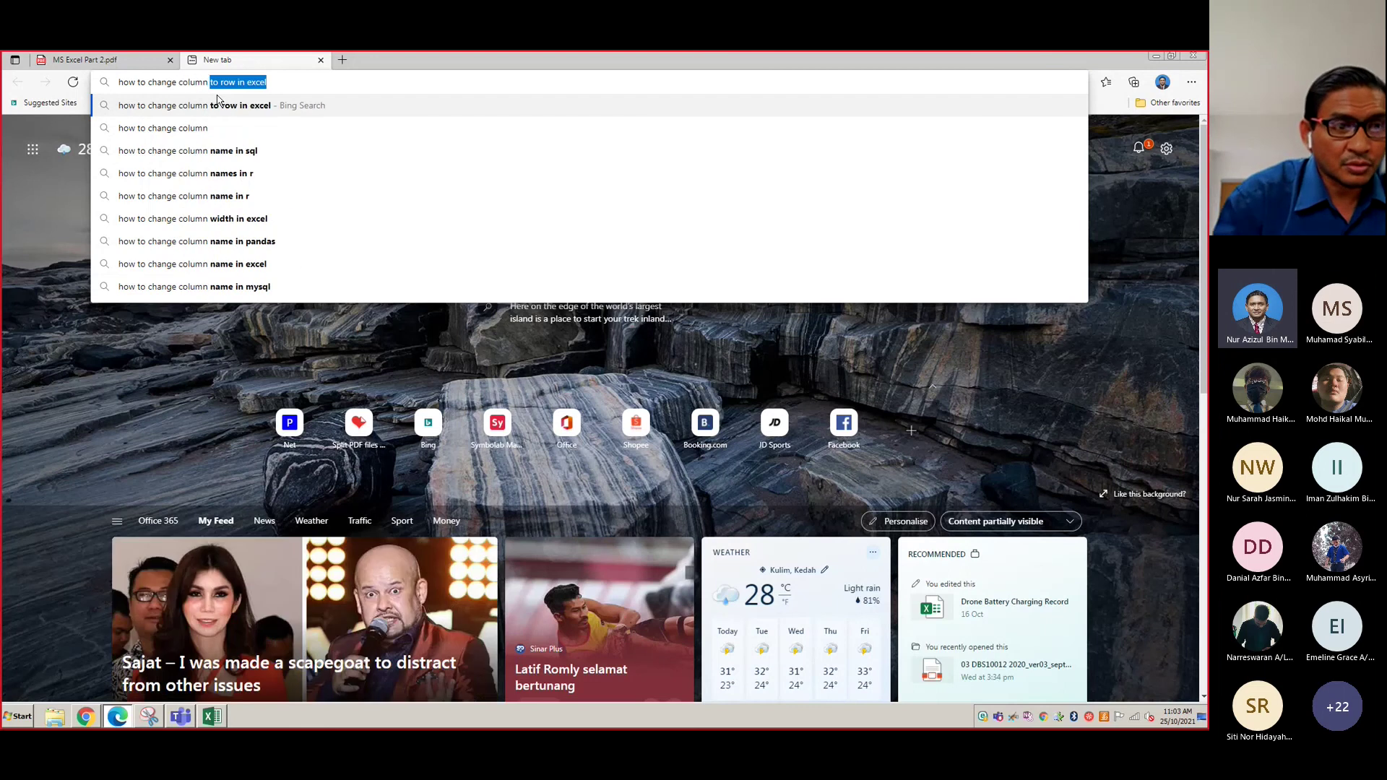
{"action": "key", "text": "Return"}
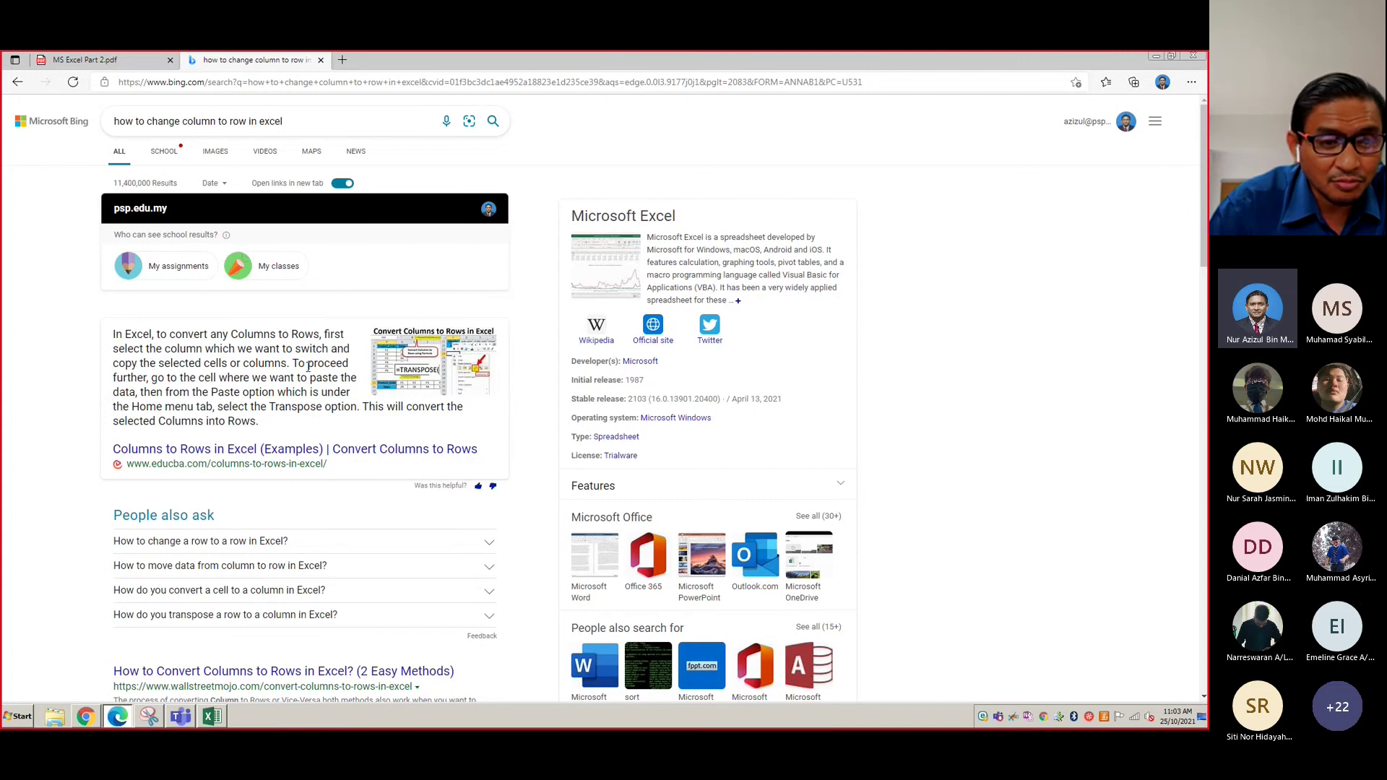
Open the WallStreetMojo article on converting columns to rows in Excel from the search results
{"action": "scroll", "coordinate": [312, 372], "scroll_direction": "down", "scroll_amount": 3}
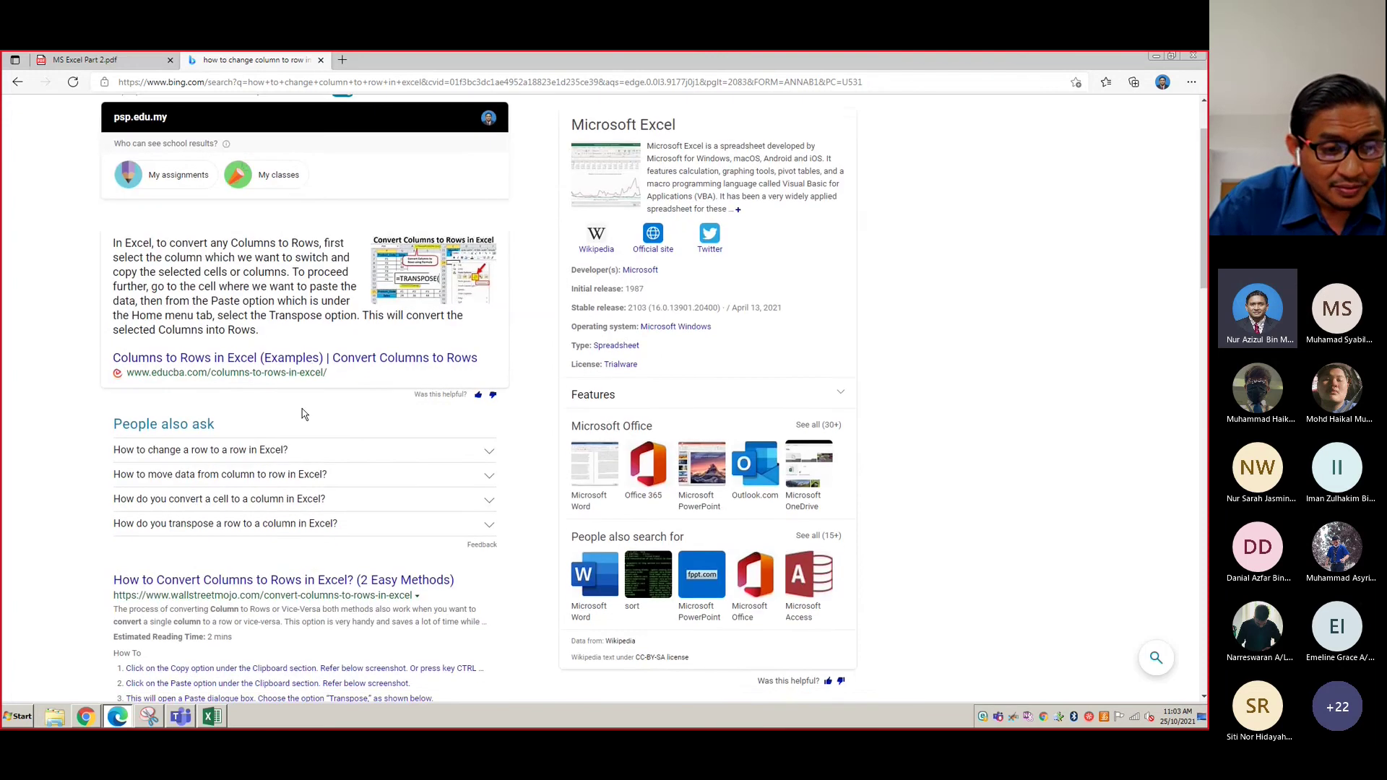
{"action": "left_click", "coordinate": [303, 484]}
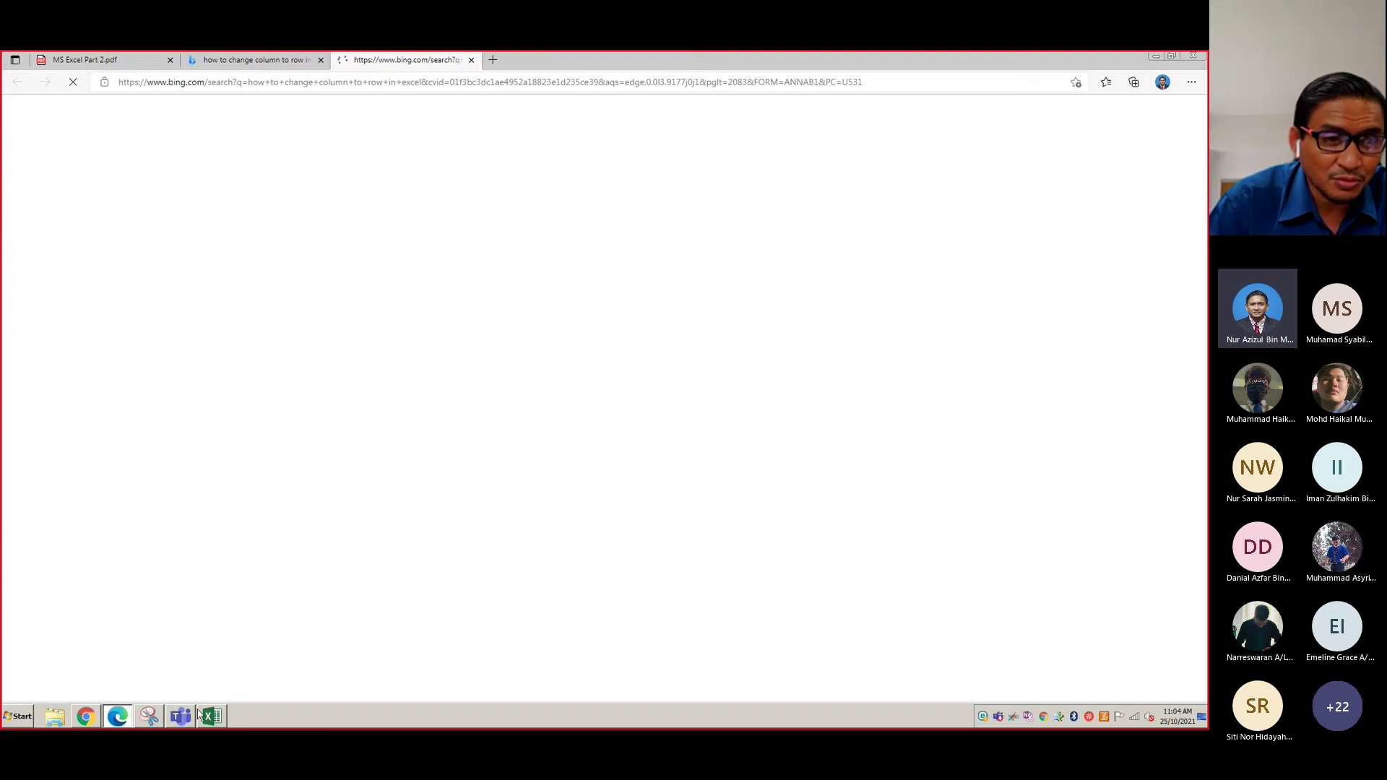
{"action": "mouse_move", "coordinate": [201, 716]}
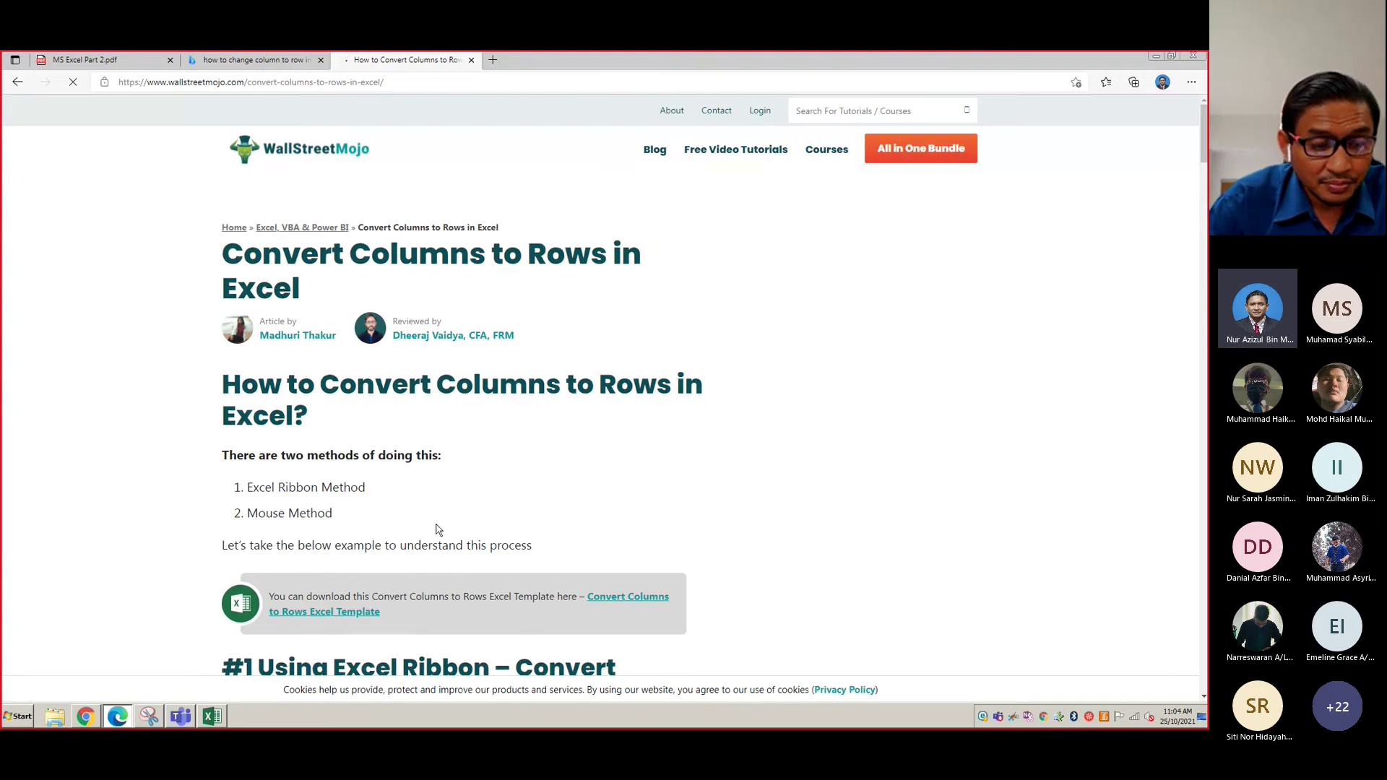
Read the article's copy-and-paste method, from the sample sales data through selecting, copying and the Paste option
{"action": "scroll", "coordinate": [436, 532], "scroll_direction": "down", "scroll_amount": 1}
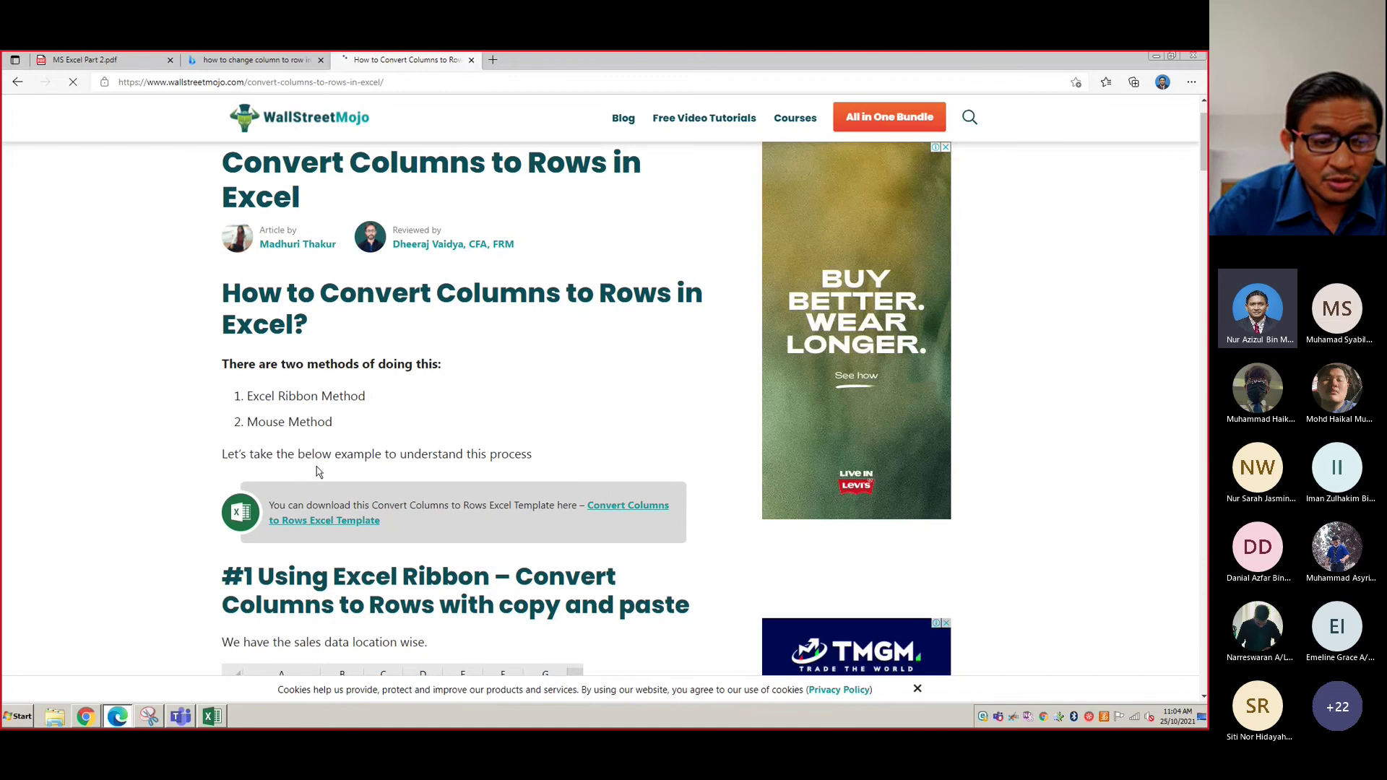
{"action": "scroll", "coordinate": [316, 468], "scroll_direction": "down", "scroll_amount": 3}
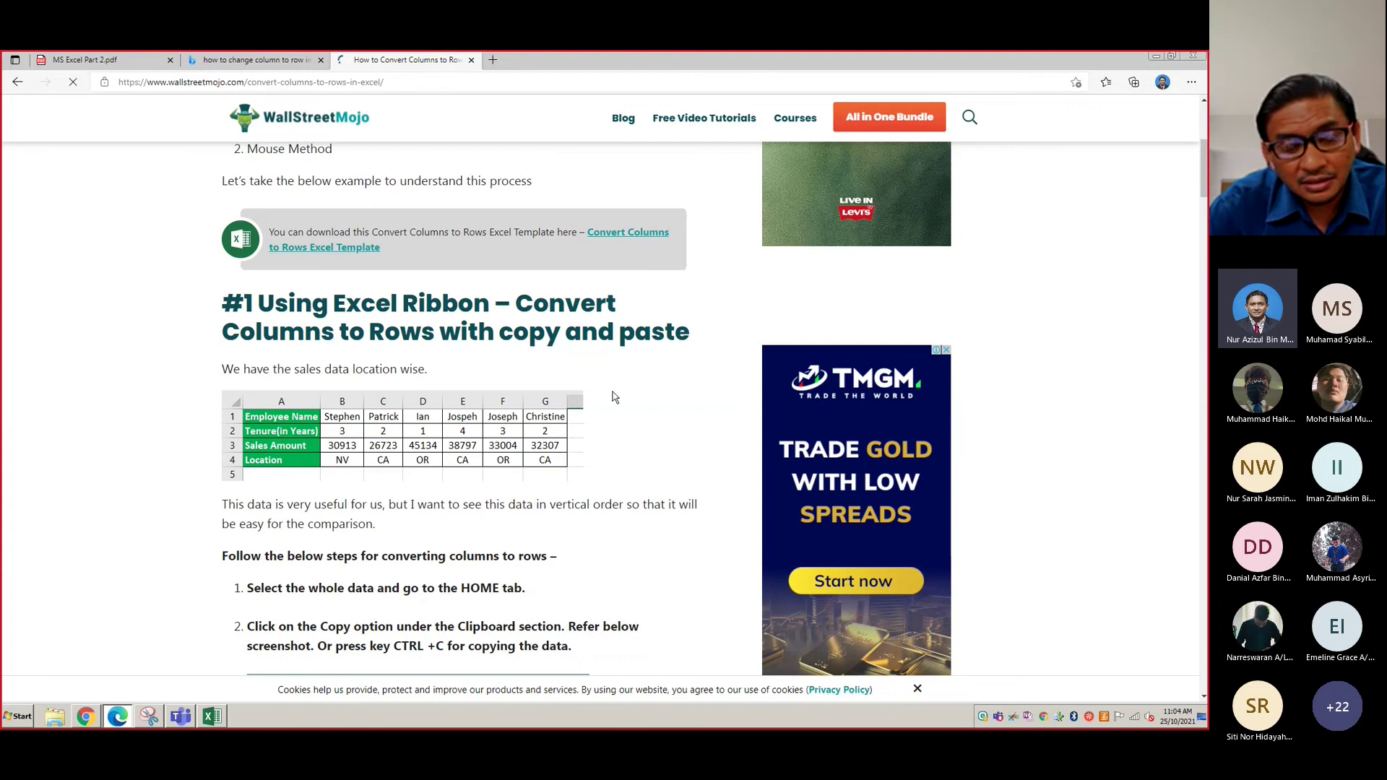
{"action": "scroll", "coordinate": [367, 449], "scroll_direction": "down", "scroll_amount": 1}
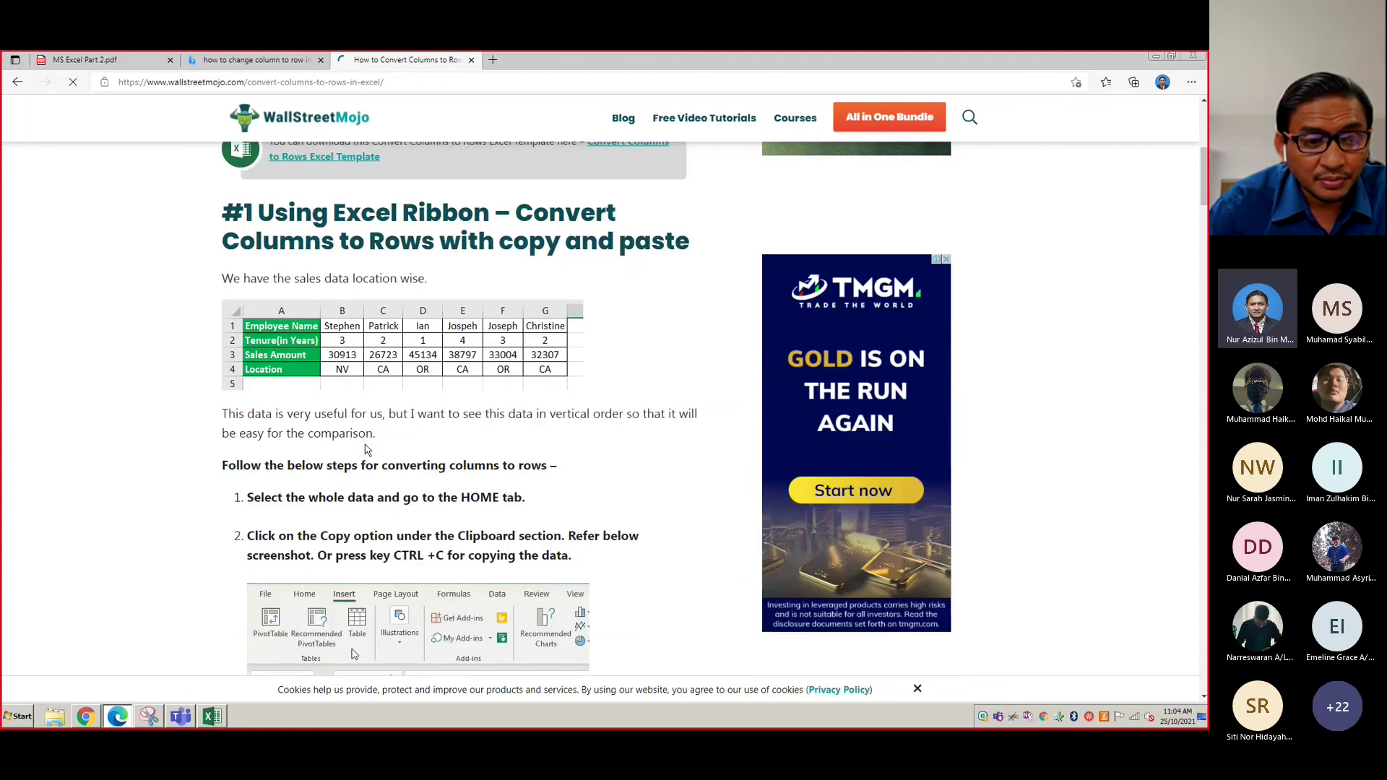
{"action": "scroll", "coordinate": [421, 443], "scroll_direction": "down", "scroll_amount": 1}
{"action": "scroll", "coordinate": [421, 443], "scroll_direction": "down", "scroll_amount": 1}
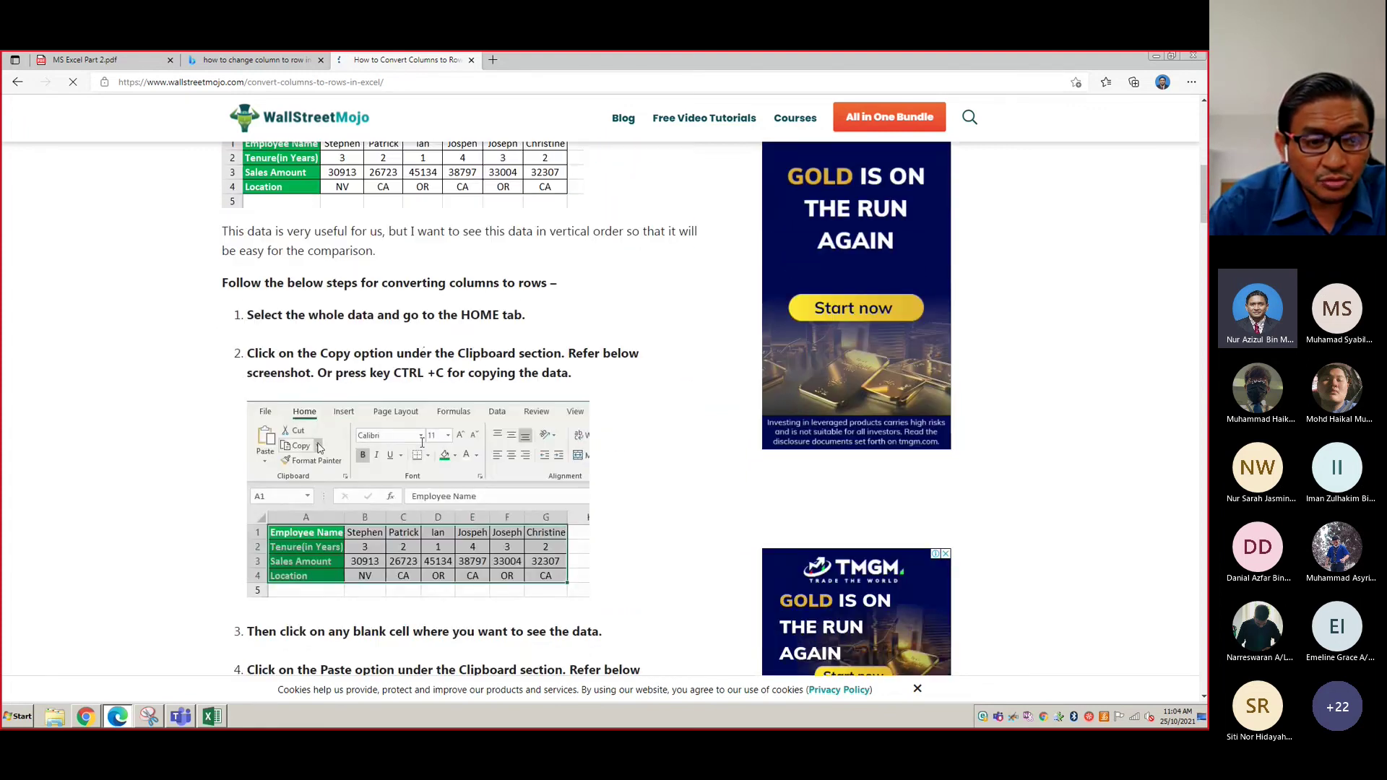
{"action": "scroll", "coordinate": [386, 511], "scroll_direction": "down", "scroll_amount": 1}
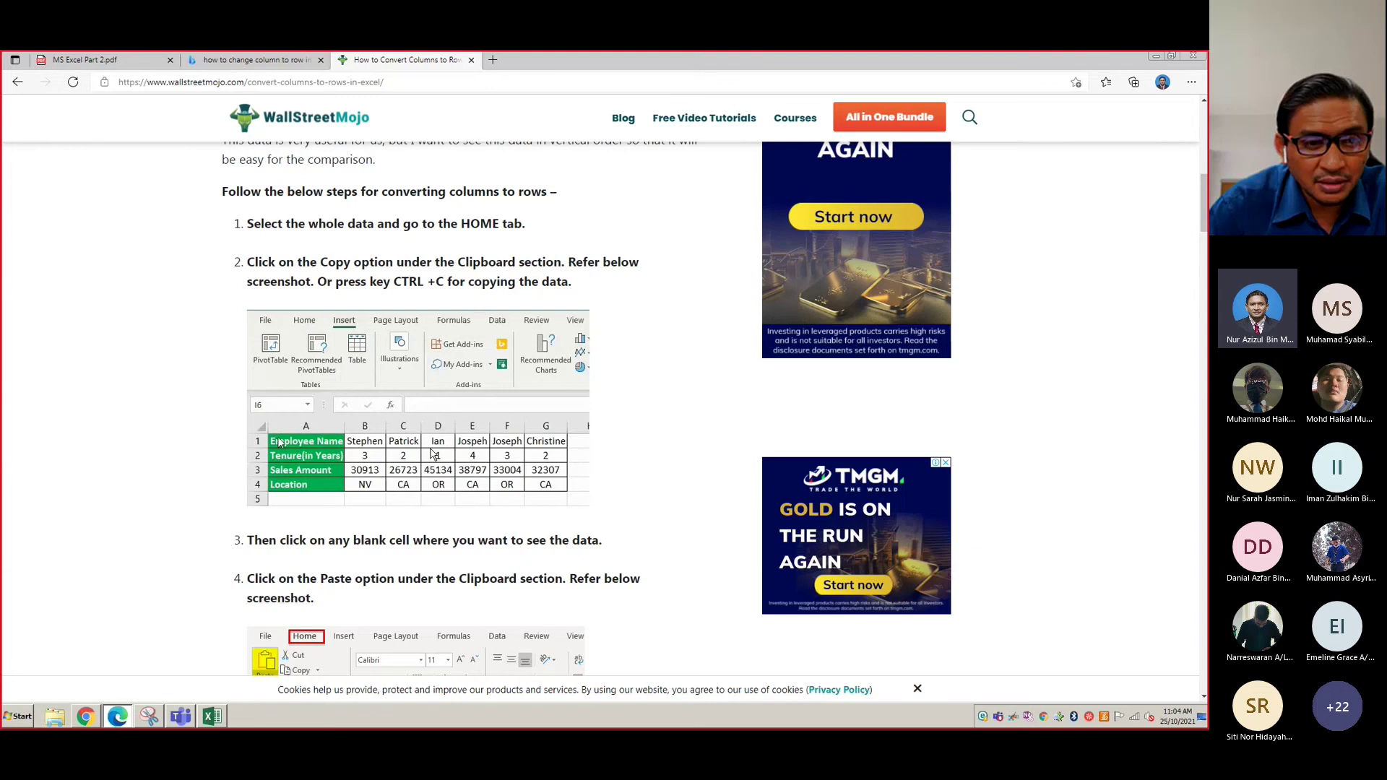
{"action": "scroll", "coordinate": [396, 519], "scroll_direction": "down", "scroll_amount": 1}
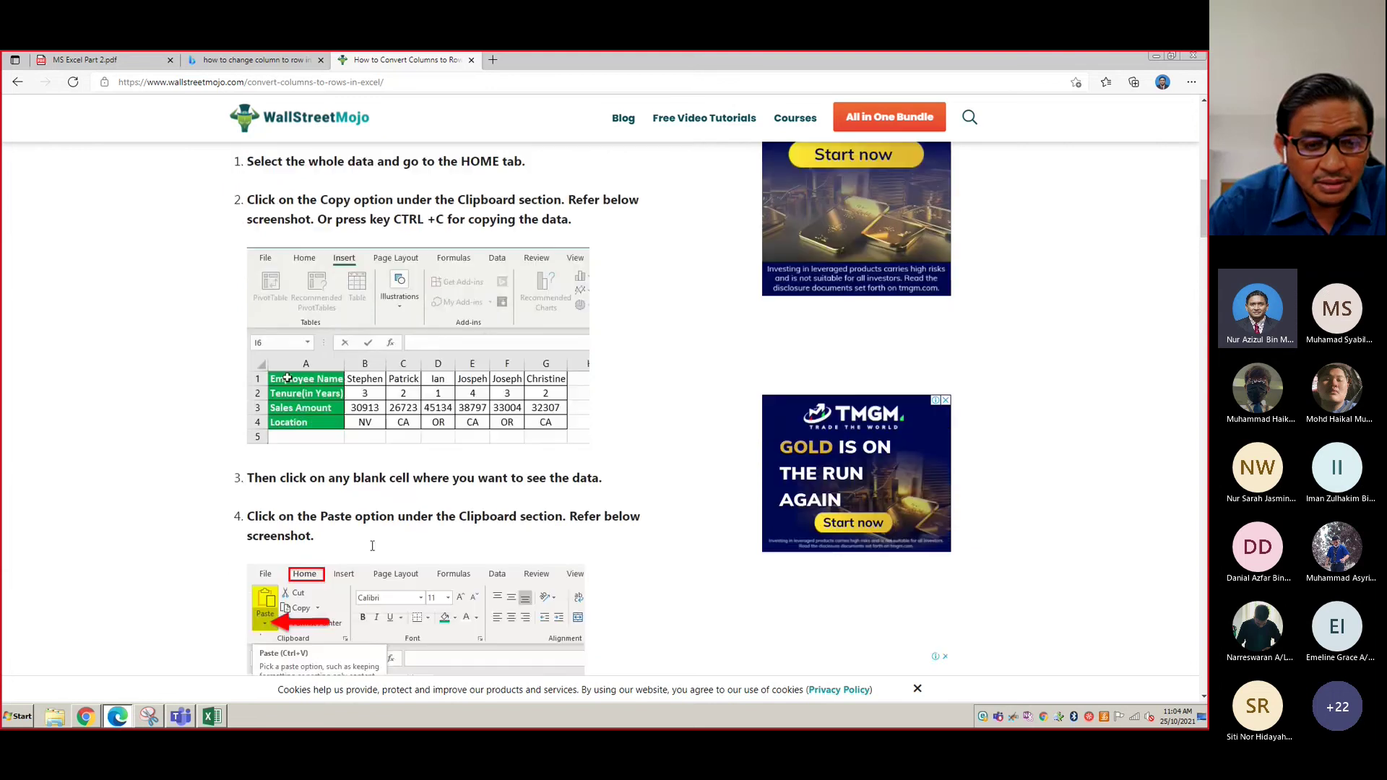
{"action": "scroll", "coordinate": [372, 521], "scroll_direction": "down", "scroll_amount": 1}
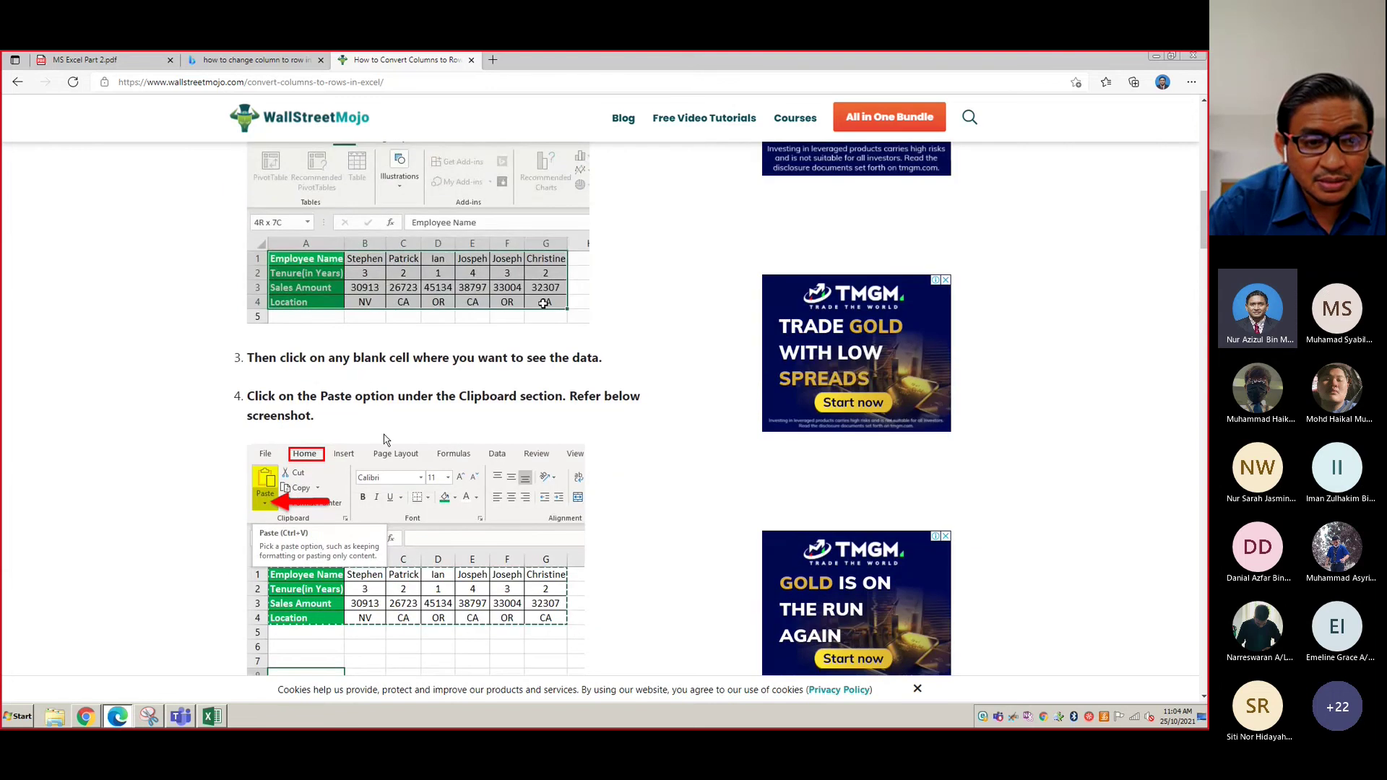
{"action": "scroll", "coordinate": [385, 412], "scroll_direction": "down", "scroll_amount": 1}
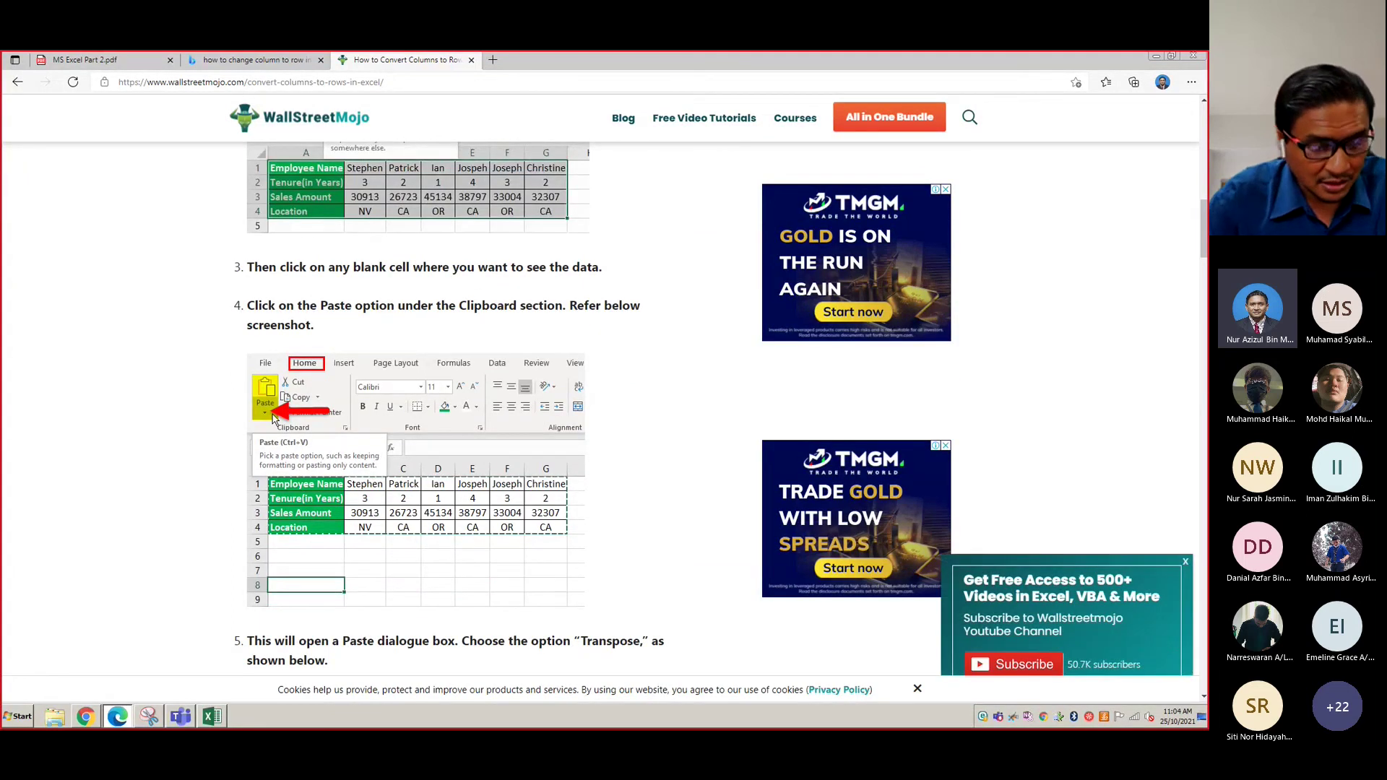
{"action": "key", "text": "alt+Tab"}
{"action": "key", "text": "alt+Tab"}
{"action": "key", "text": "alt+Tab"}
{"action": "key", "text": "alt+Tab"}
{"action": "key", "text": "alt+Tab"}
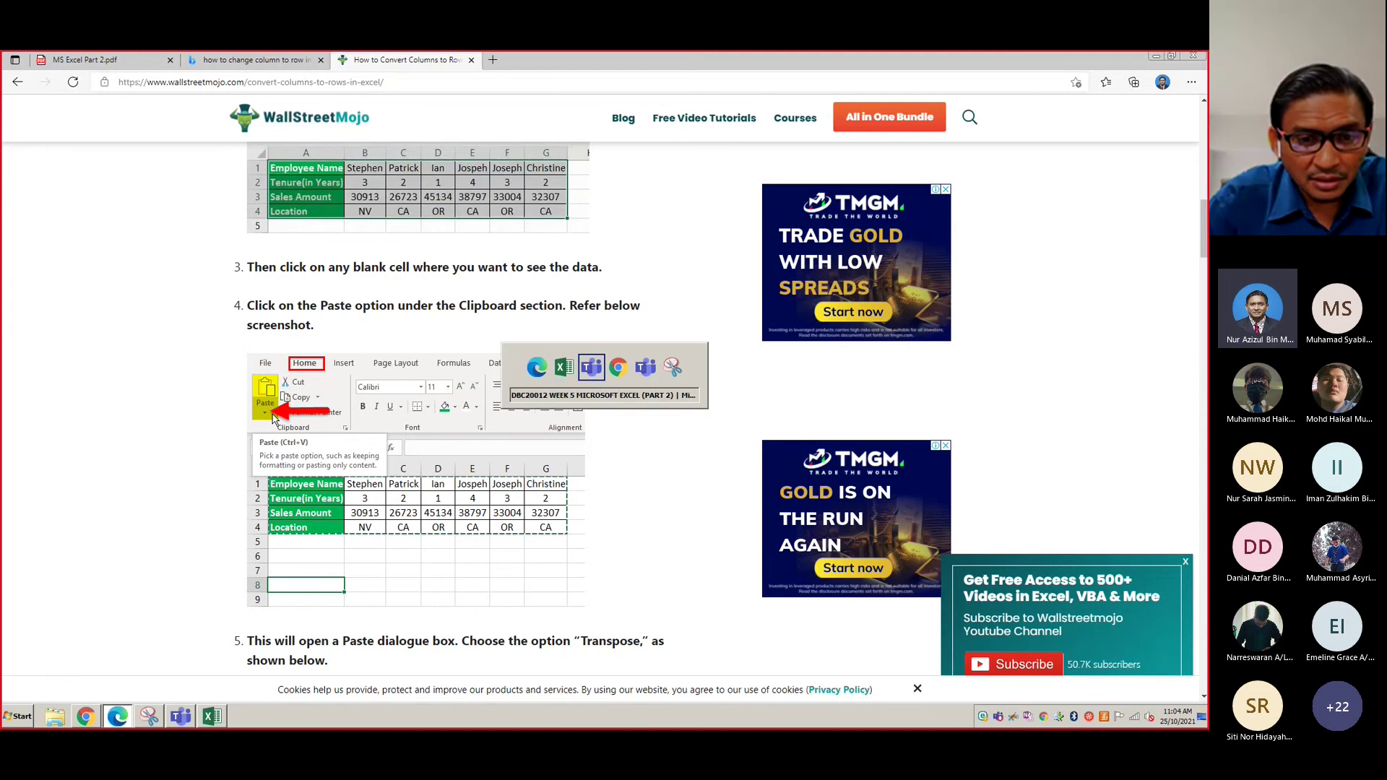
{"action": "key", "text": "alt+Tab"}
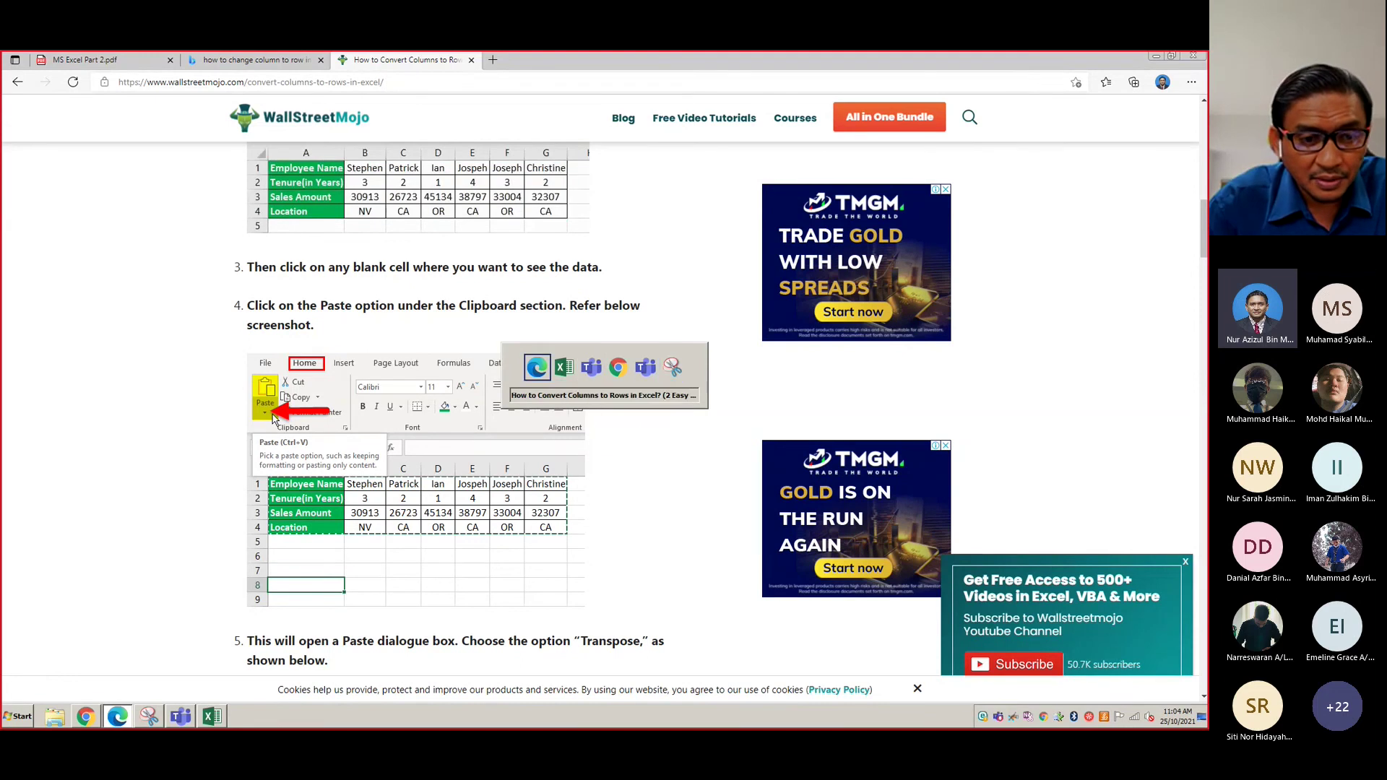
Return to the MS Excel Part 2 PDF and check the Exercise 2.2 instructions
{"action": "left_click", "coordinate": [101, 60]}
{"action": "scroll", "coordinate": [340, 329], "scroll_direction": "up", "scroll_amount": 3}
{"action": "scroll", "coordinate": [346, 346], "scroll_direction": "up", "scroll_amount": 3}
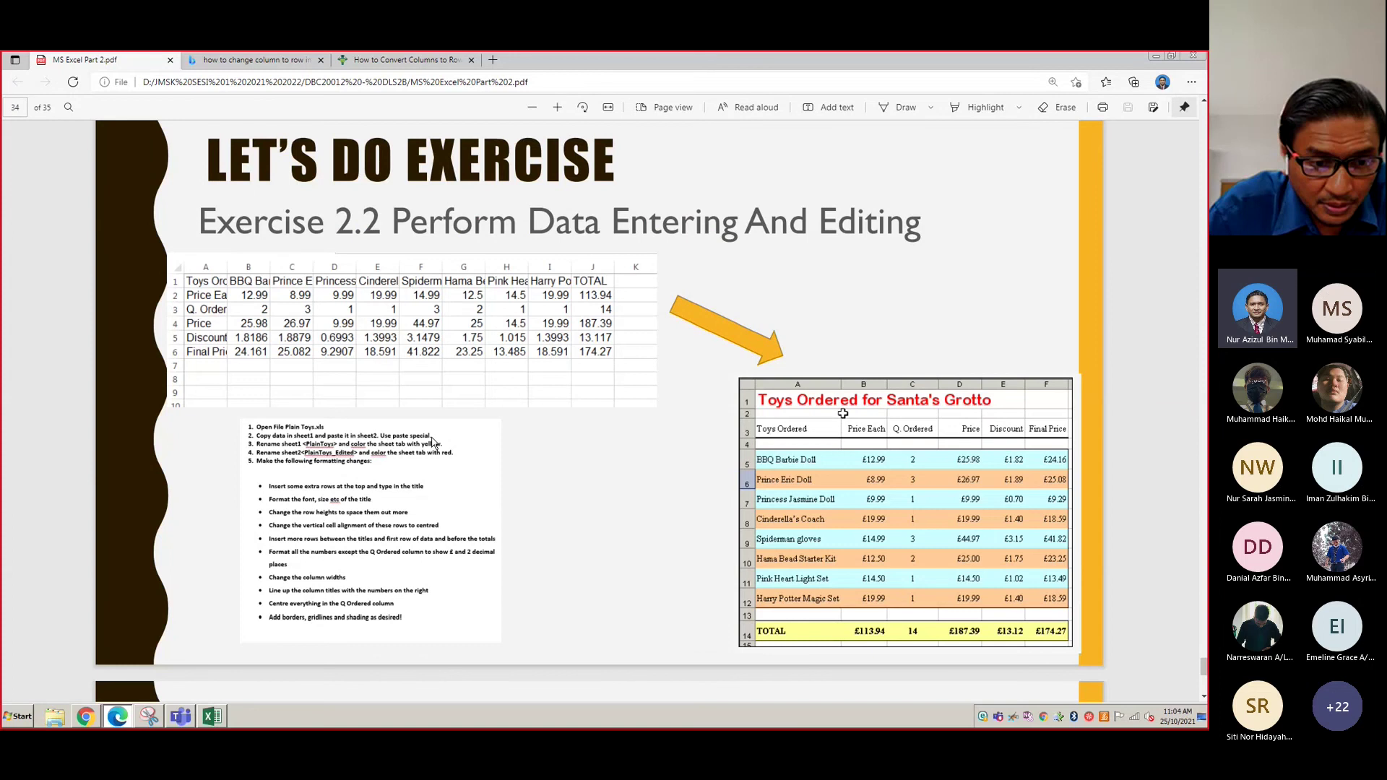
Go back from the article's Free Excel Course sign-up page to the search results and reopen the WallStreetMojo article
{"action": "key", "text": "alt+Tab"}
{"action": "key", "text": "Tab"}
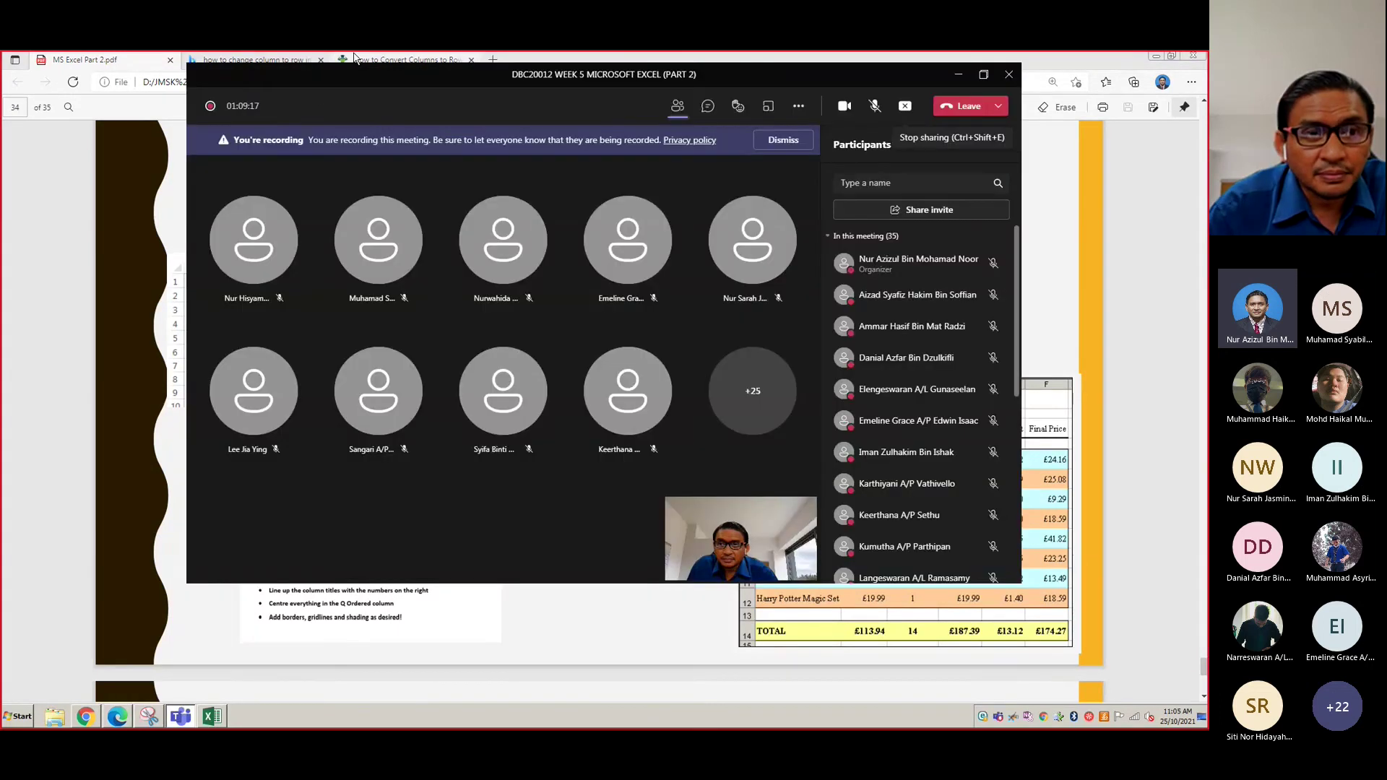
{"action": "left_click", "coordinate": [354, 59]}
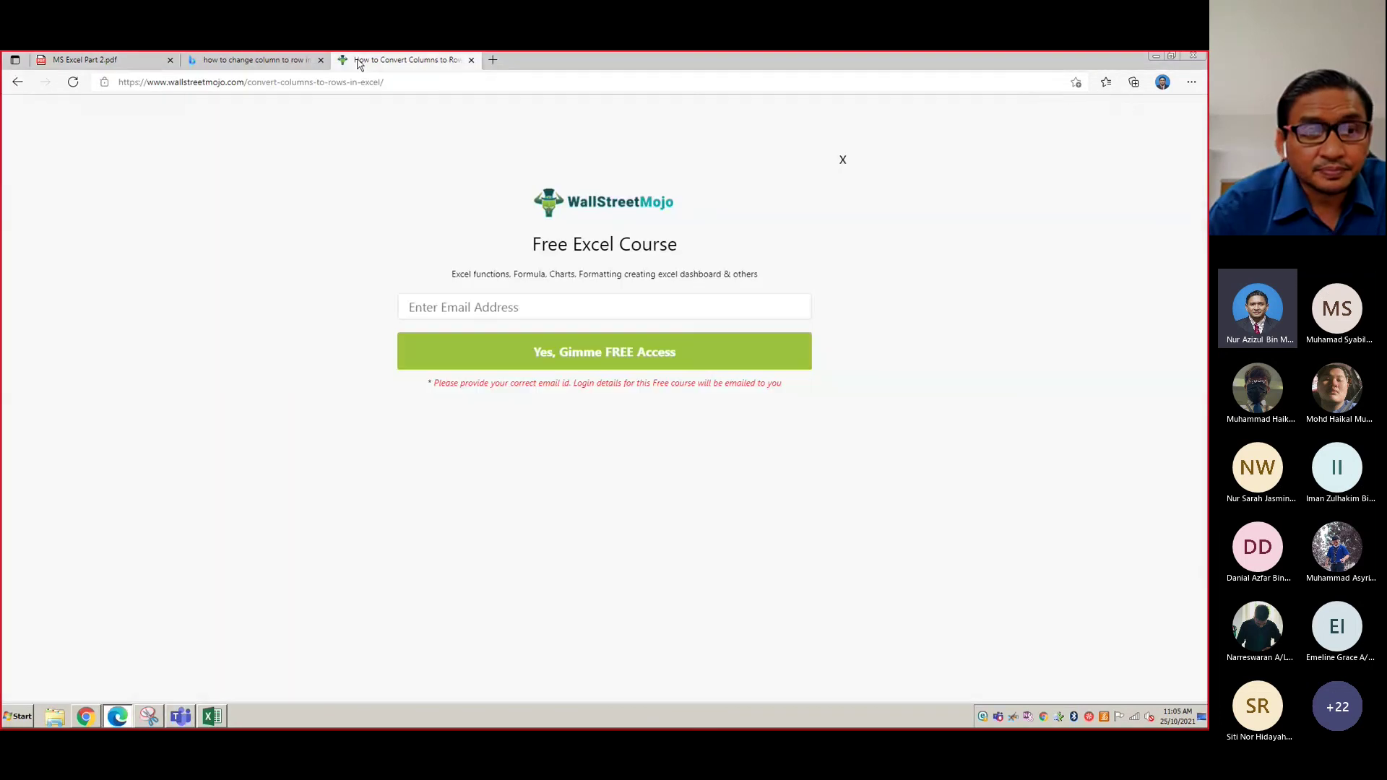
{"action": "left_click", "coordinate": [267, 59]}
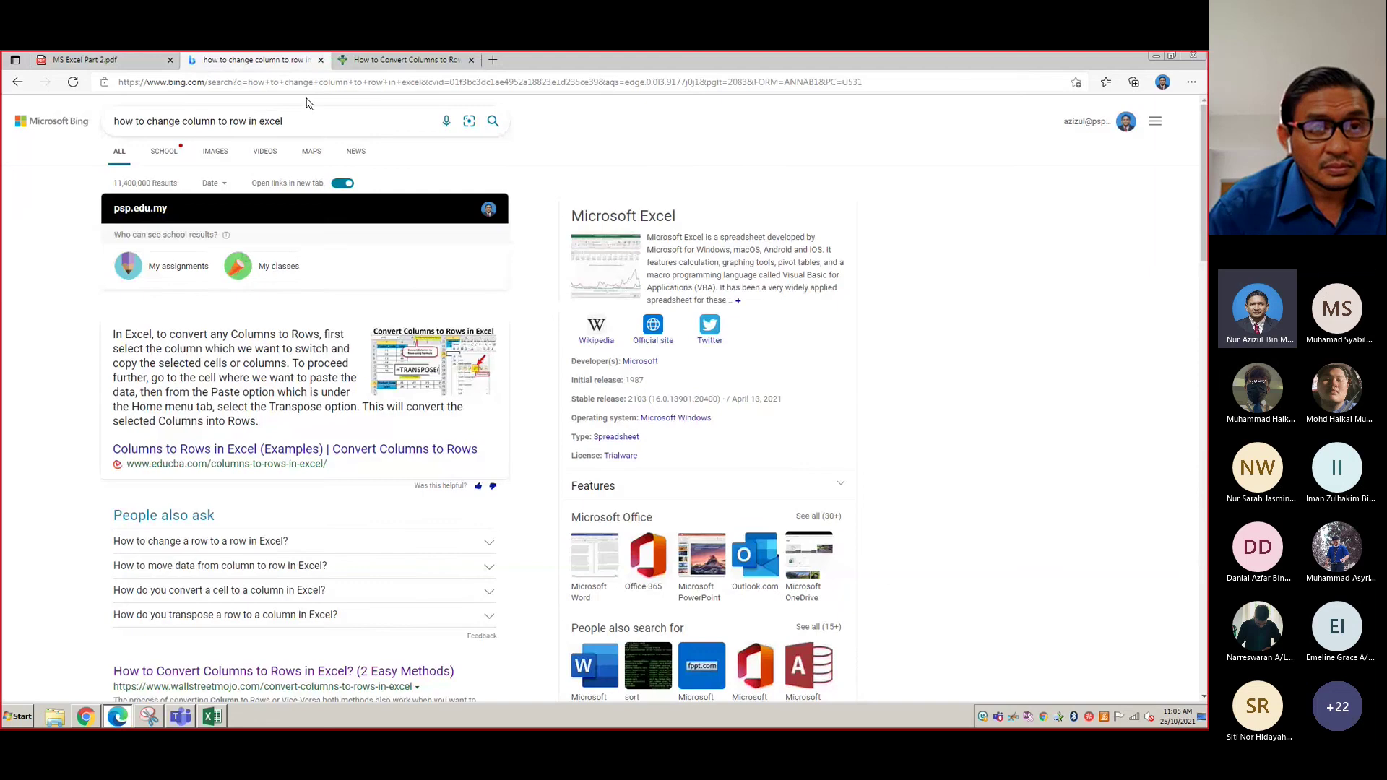
{"action": "left_click", "coordinate": [397, 60]}
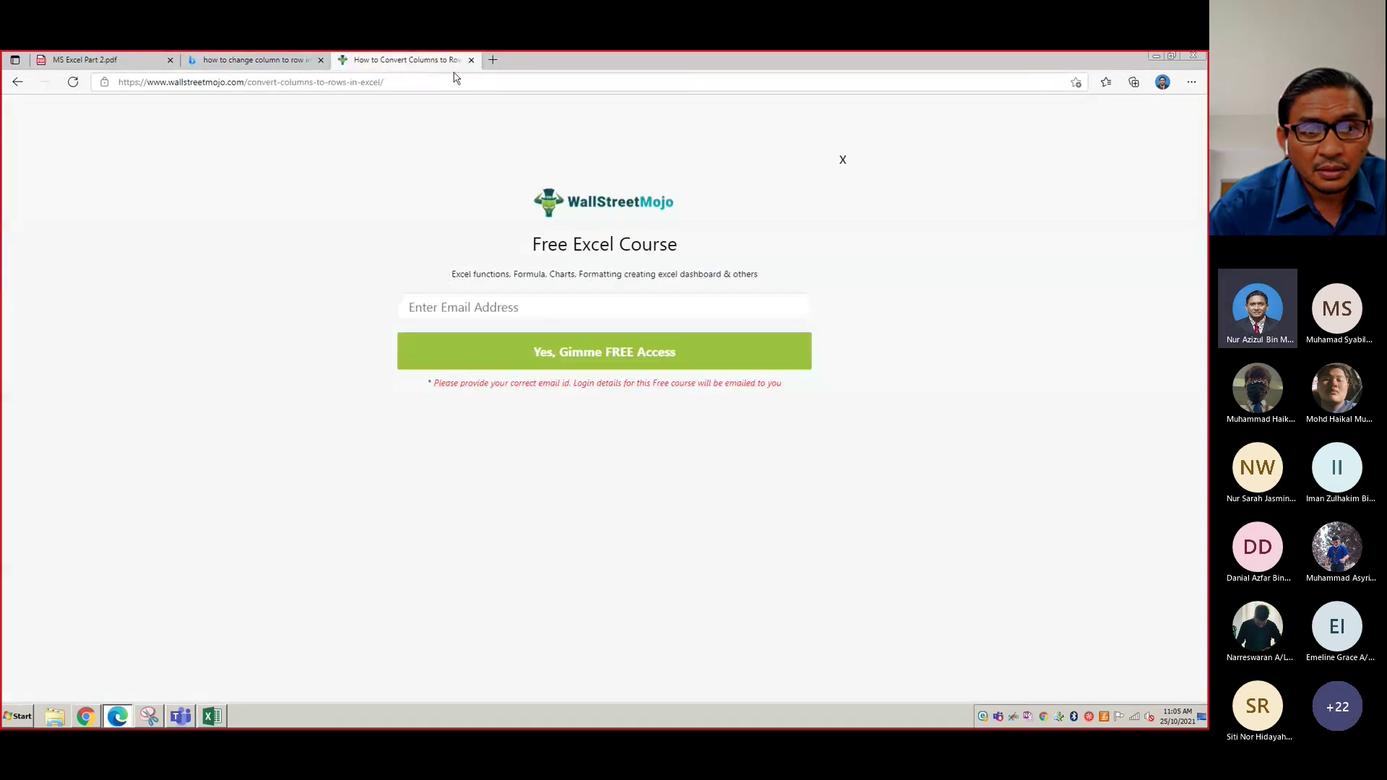
{"action": "left_click", "coordinate": [18, 81]}
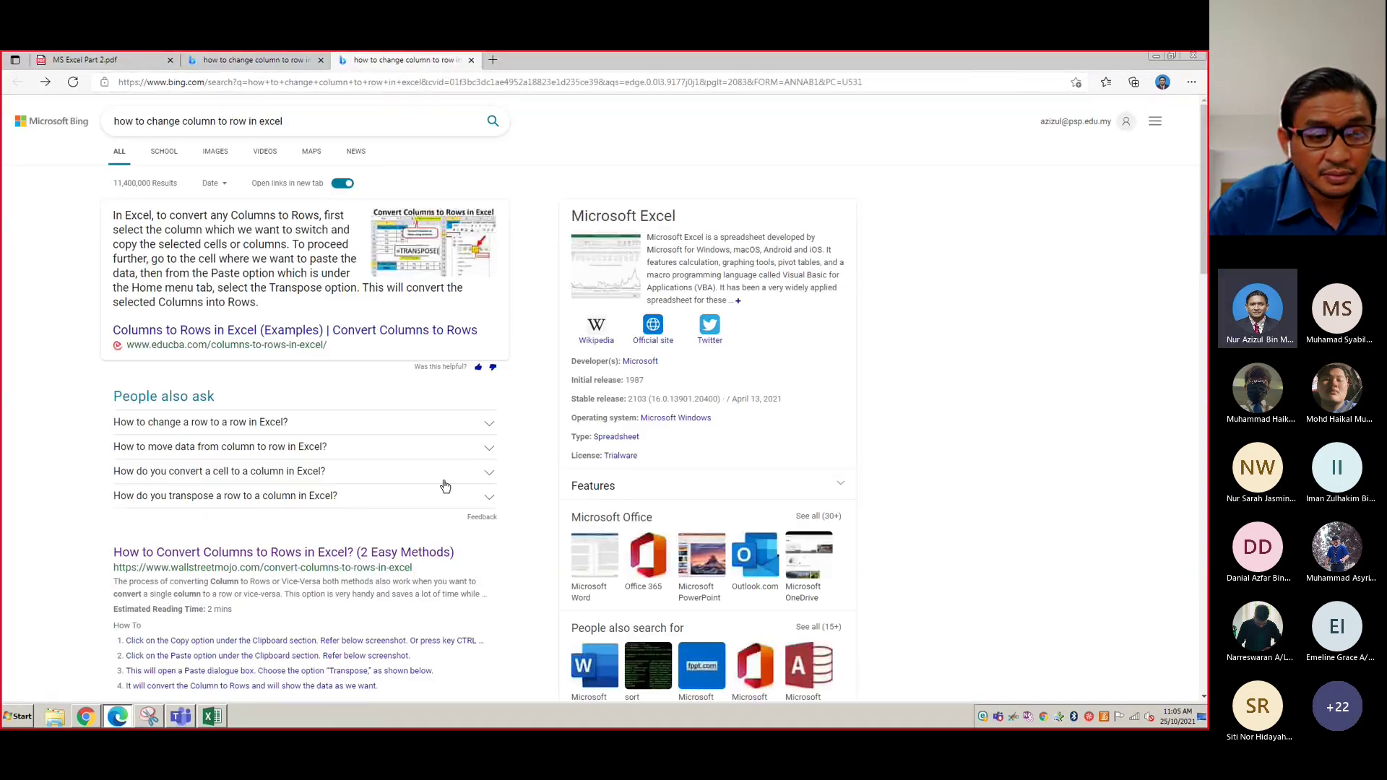
{"action": "left_click", "coordinate": [307, 554]}
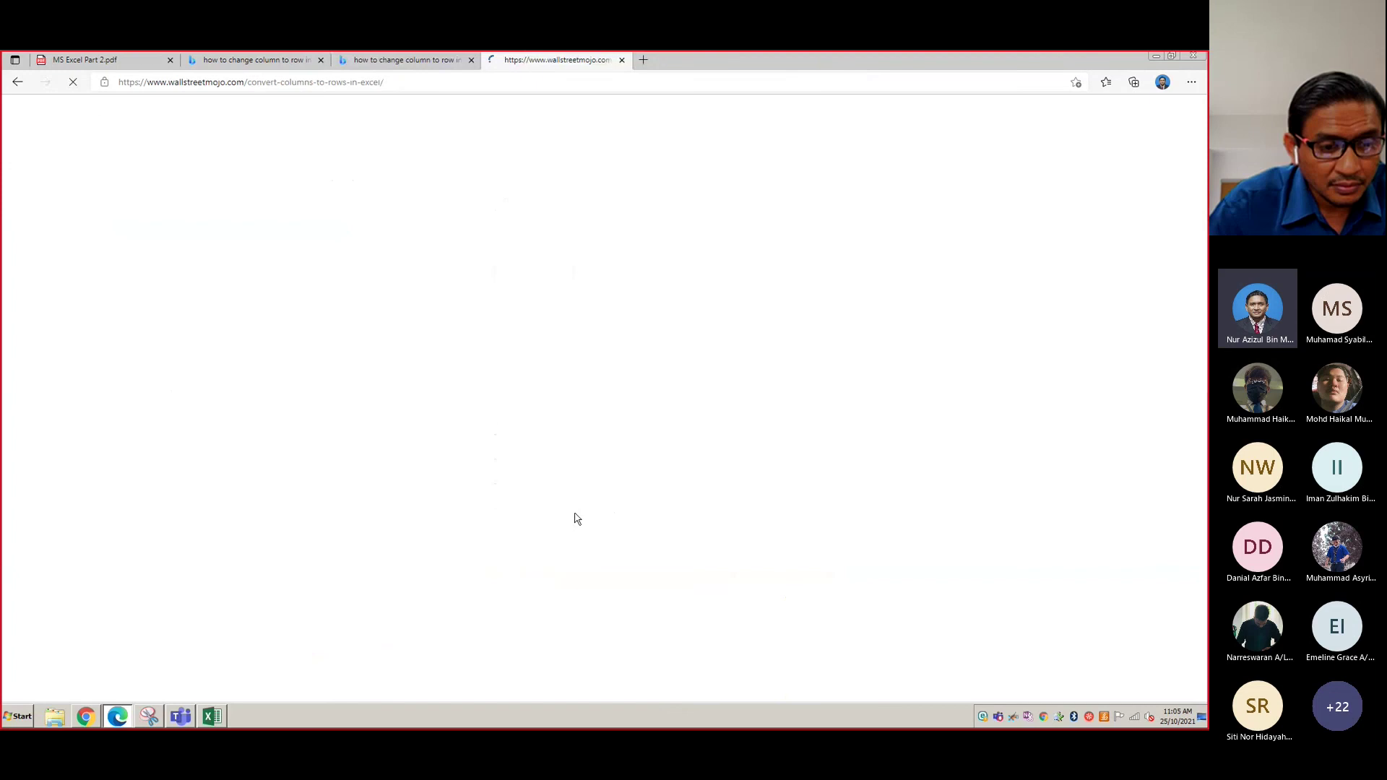
Read the article's Transpose paste option step and examine its example of the converted table
{"action": "scroll", "coordinate": [576, 519], "scroll_direction": "down", "scroll_amount": 2}
{"action": "scroll", "coordinate": [699, 517], "scroll_direction": "down", "scroll_amount": 10}
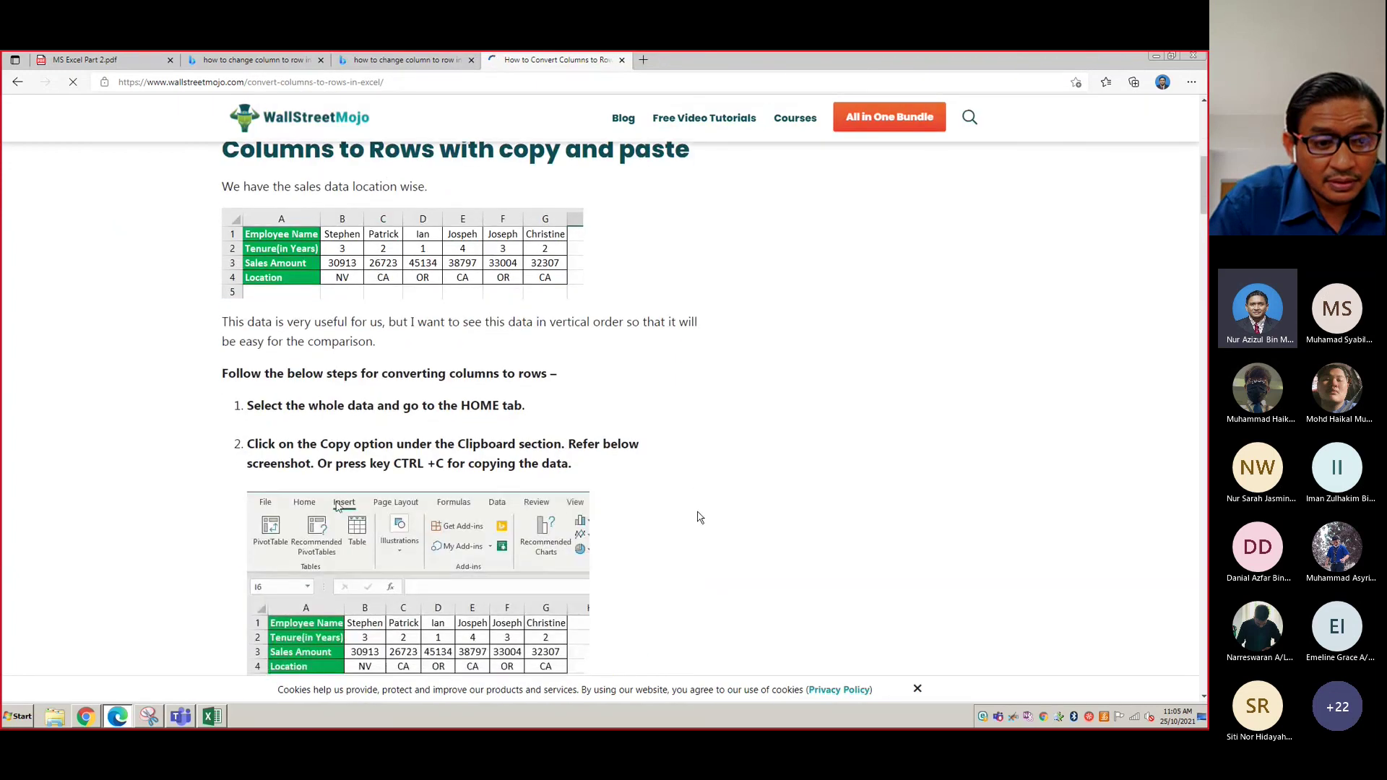
{"action": "scroll", "coordinate": [698, 517], "scroll_direction": "down", "scroll_amount": 5}
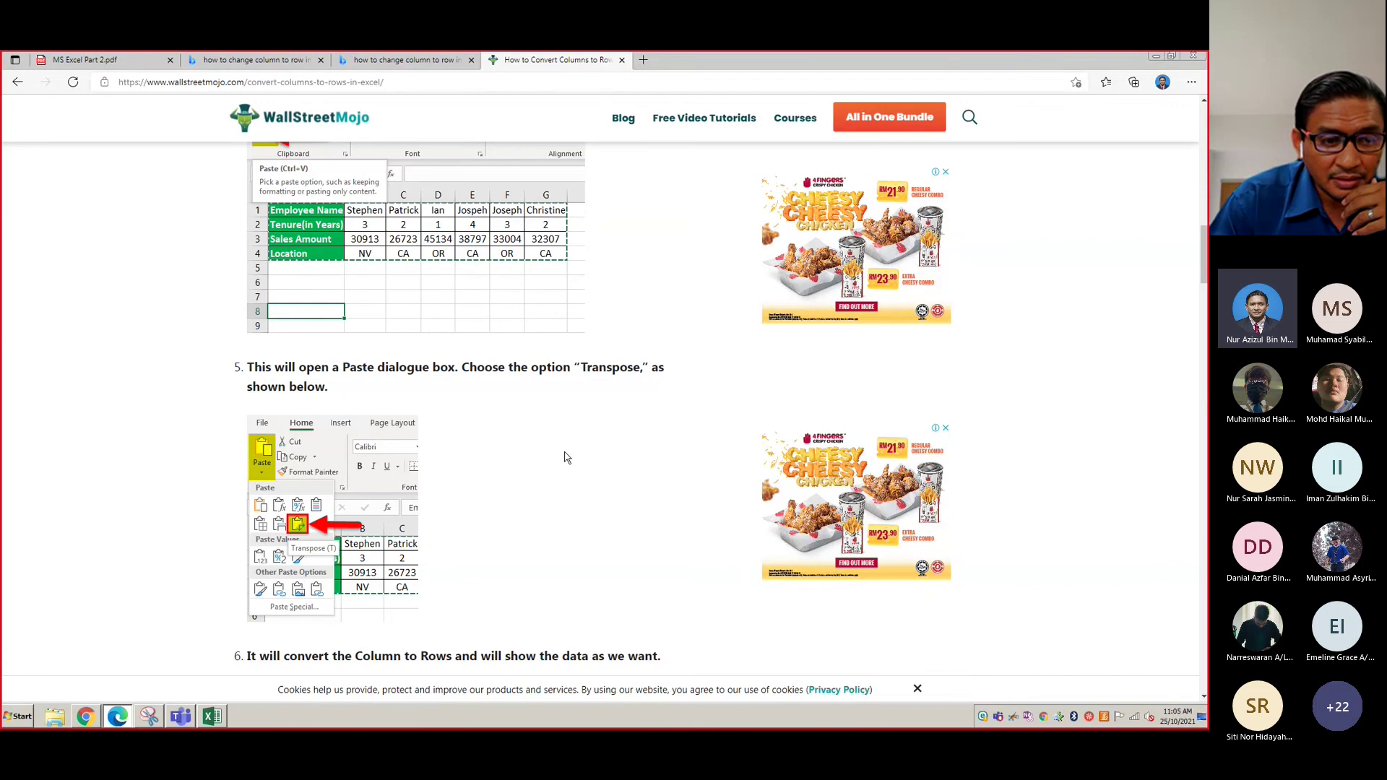
{"action": "scroll", "coordinate": [509, 437], "scroll_direction": "down", "scroll_amount": 1}
{"action": "scroll", "coordinate": [506, 439], "scroll_direction": "down", "scroll_amount": 1}
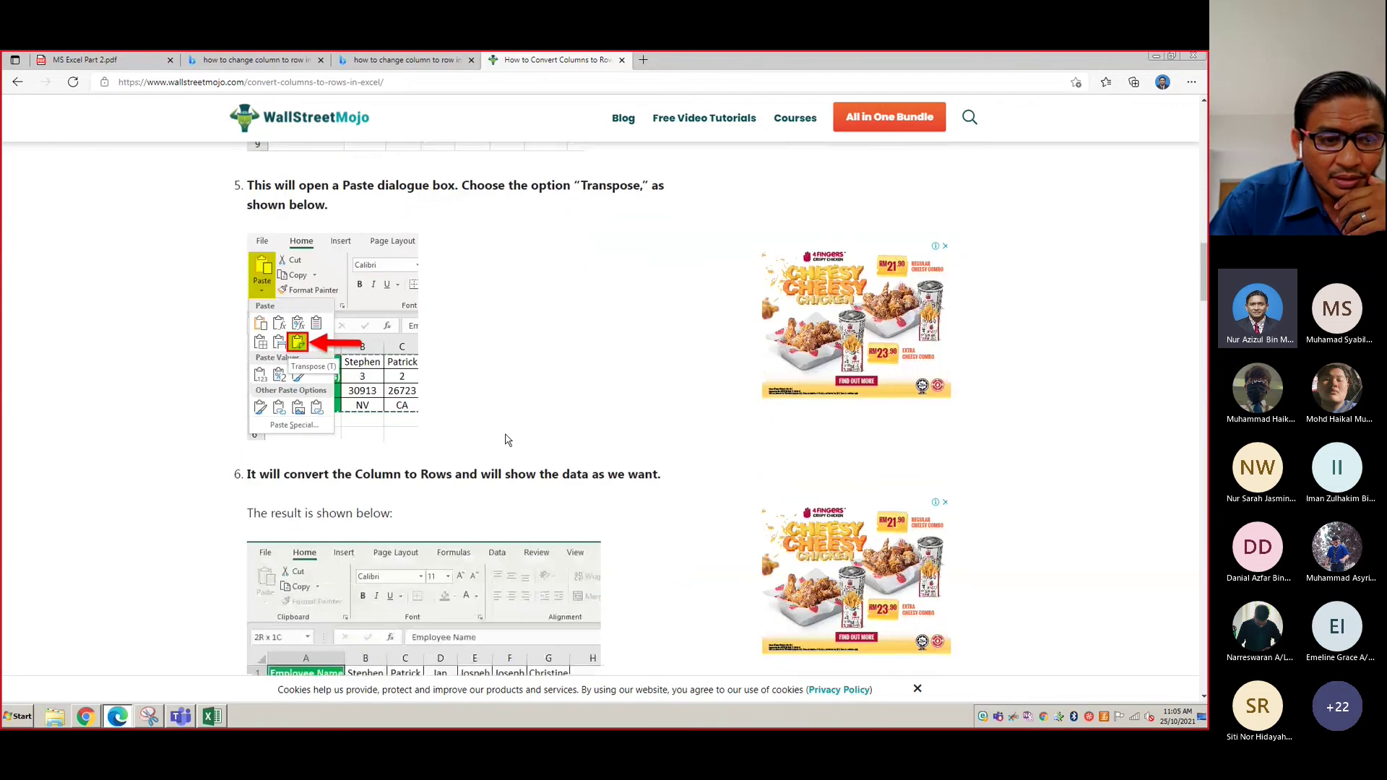
{"action": "scroll", "coordinate": [536, 476], "scroll_direction": "down", "scroll_amount": 1}
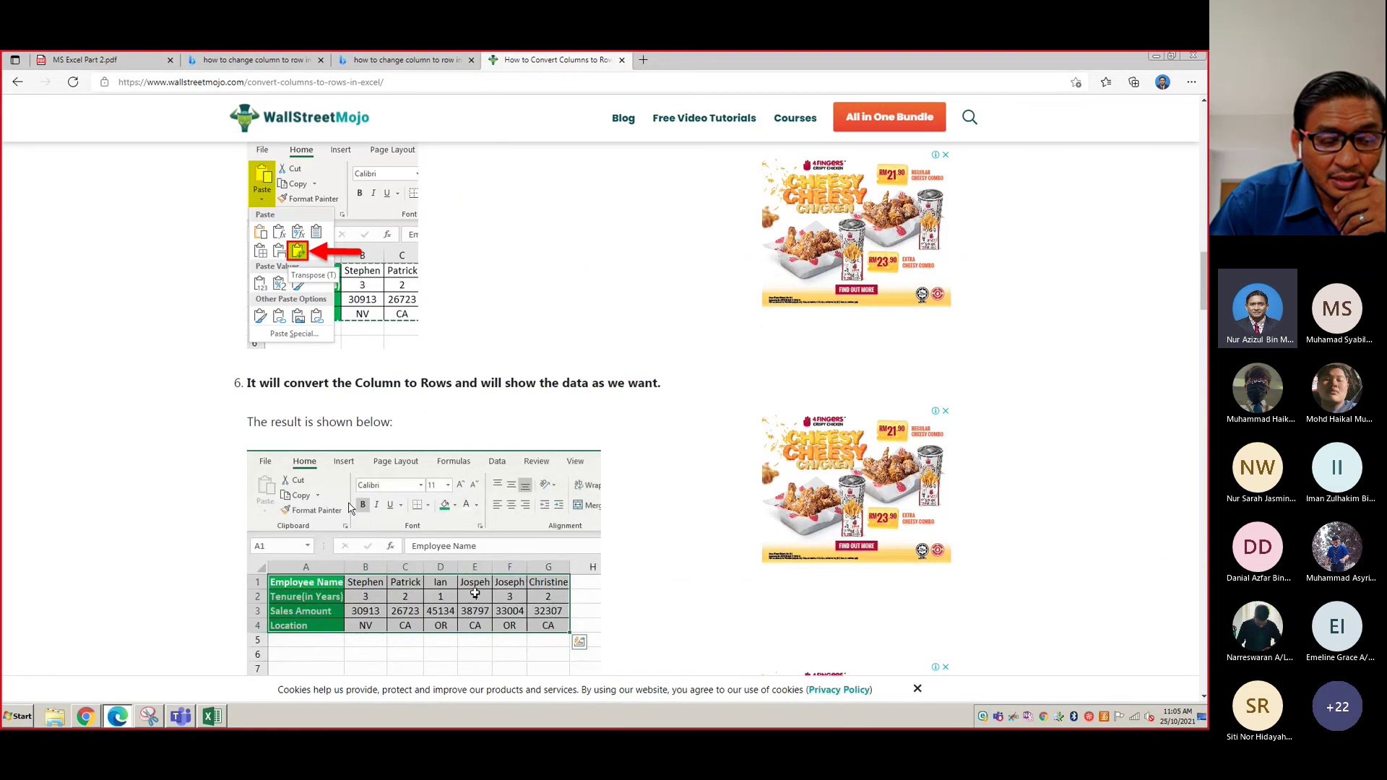
{"action": "scroll", "coordinate": [519, 504], "scroll_direction": "down", "scroll_amount": 1}
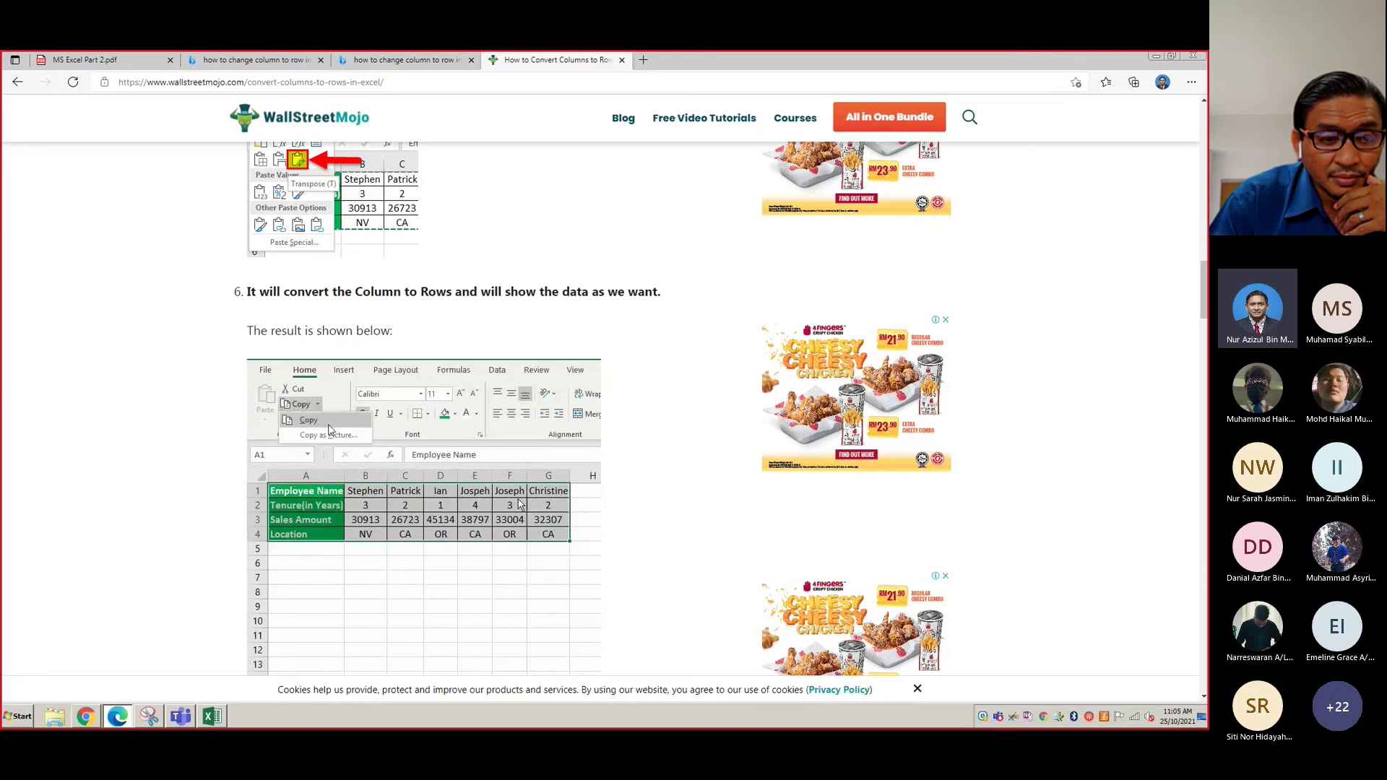
{"action": "scroll", "coordinate": [560, 503], "scroll_direction": "down", "scroll_amount": 1}
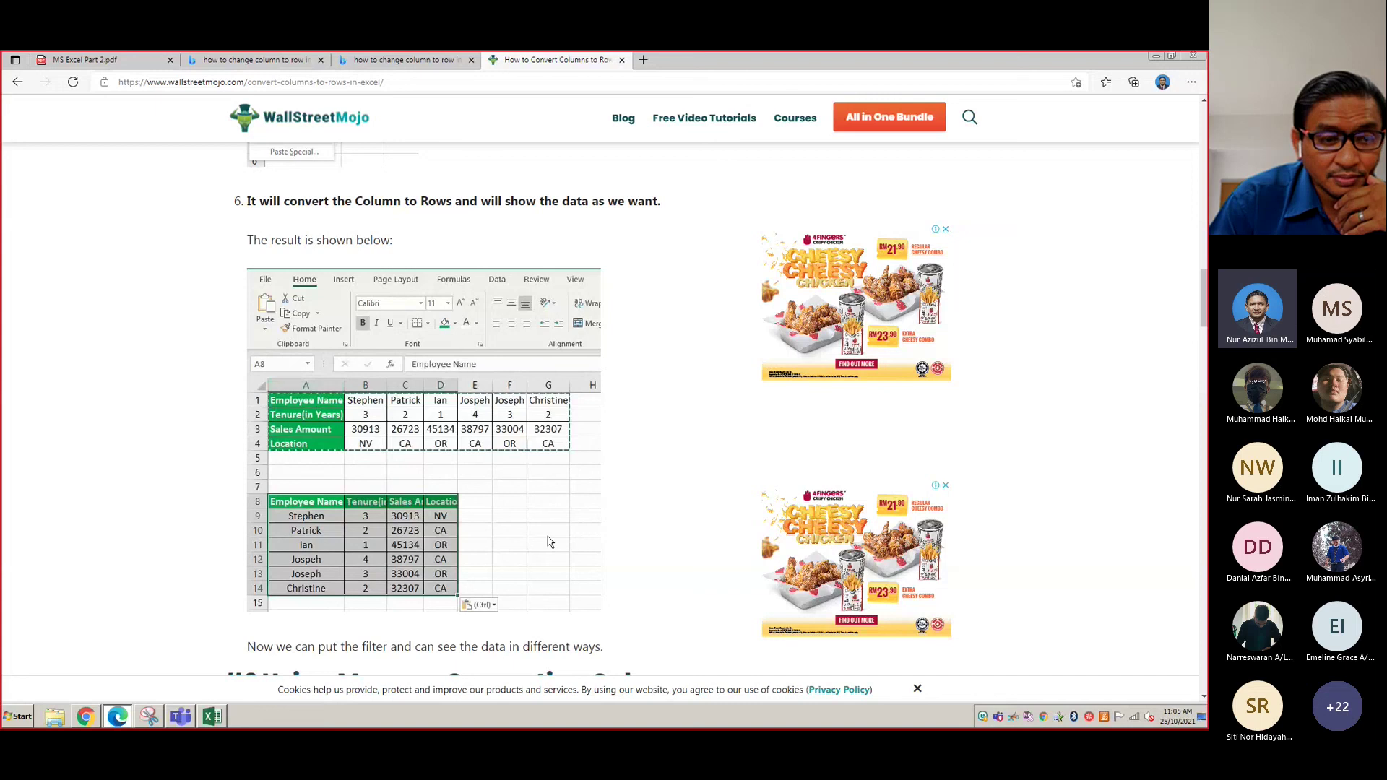
Switch to the Book1 workbook in Excel with the student marks table
{"action": "left_click", "coordinate": [211, 716]}
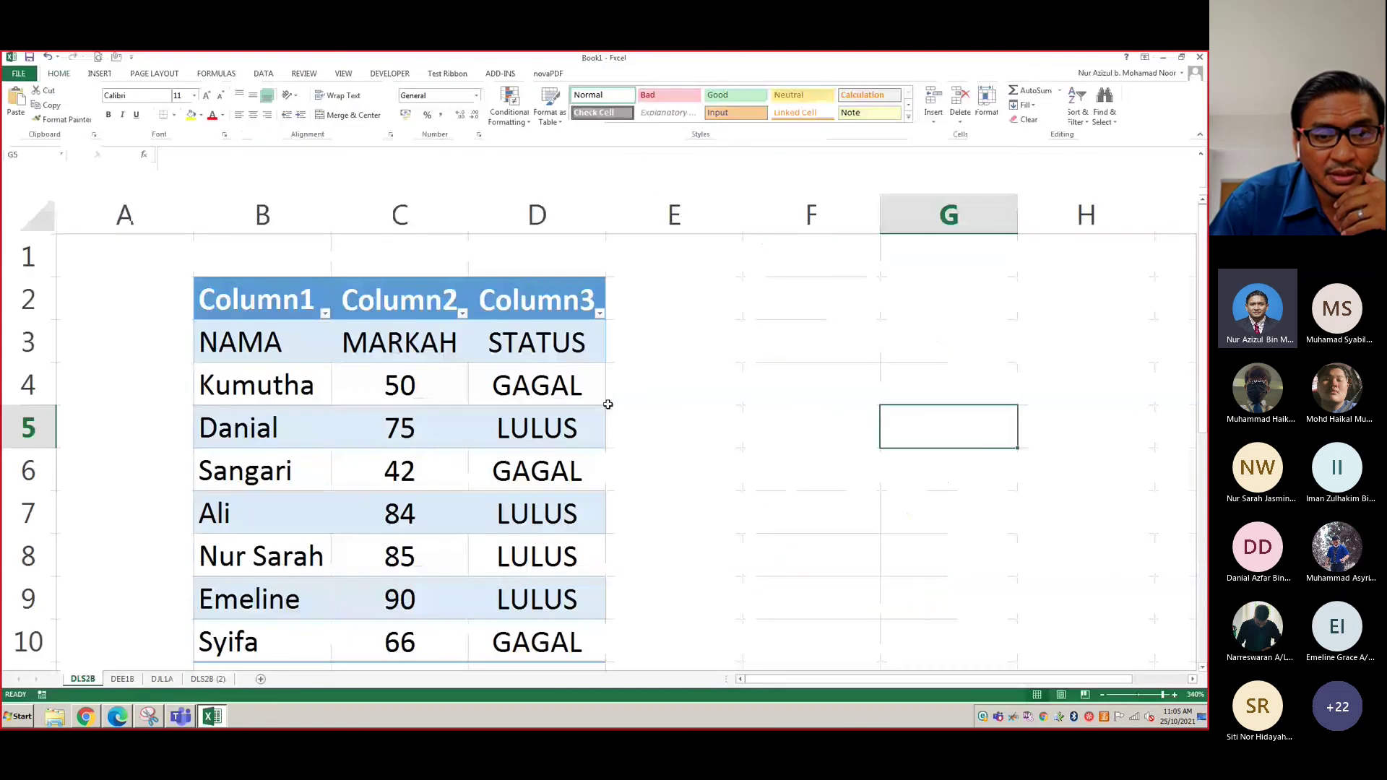
Copy the marks table rows B3:D10, without the Total row, and paste them transposed starting at cell F3
{"action": "key", "text": "Left"}
{"action": "scroll", "coordinate": [732, 464], "scroll_direction": "up", "scroll_amount": 3}
{"action": "scroll", "coordinate": [732, 465], "scroll_direction": "up", "scroll_amount": 3}
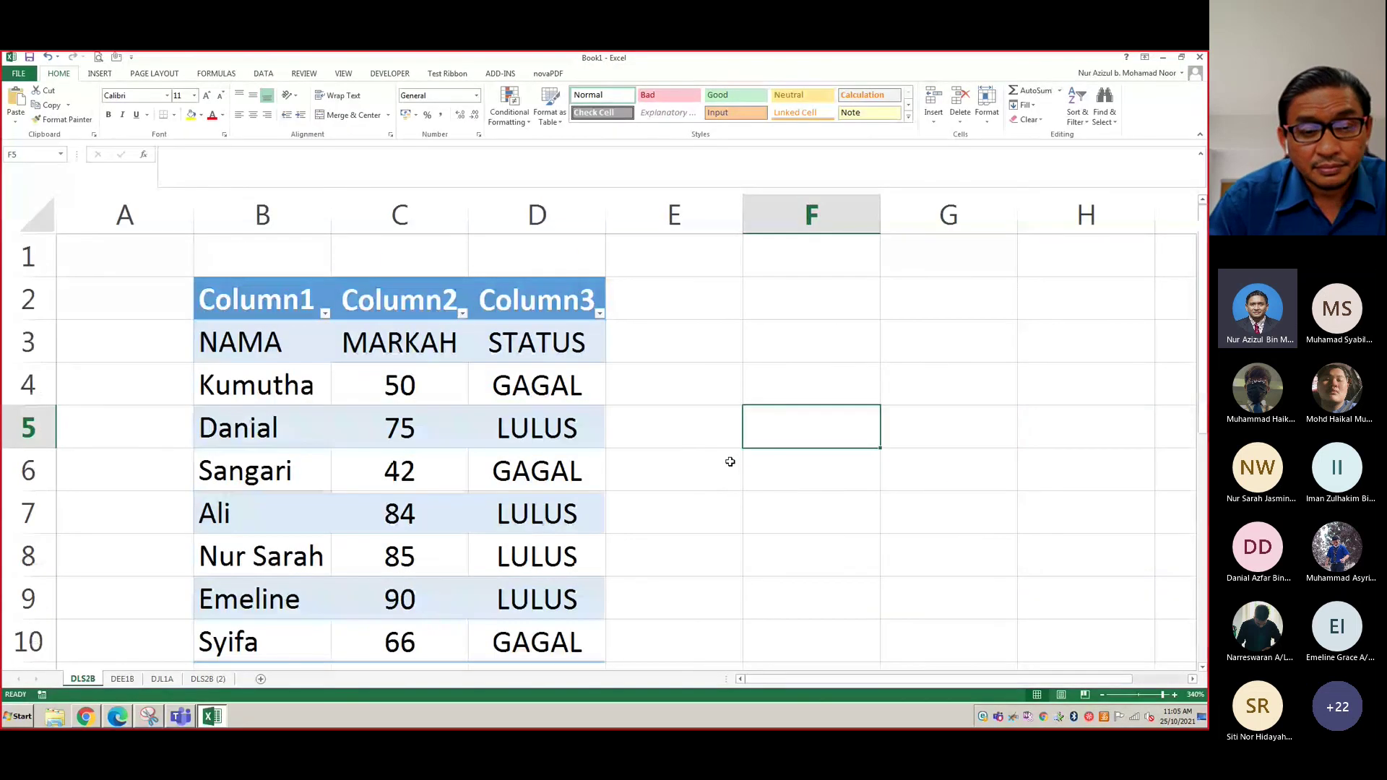
{"action": "scroll", "coordinate": [730, 461], "scroll_direction": "down", "scroll_amount": 3, "text": "ctrl"}
{"action": "left_click_drag", "start_coordinate": [210, 318], "coordinate": [467, 597]}
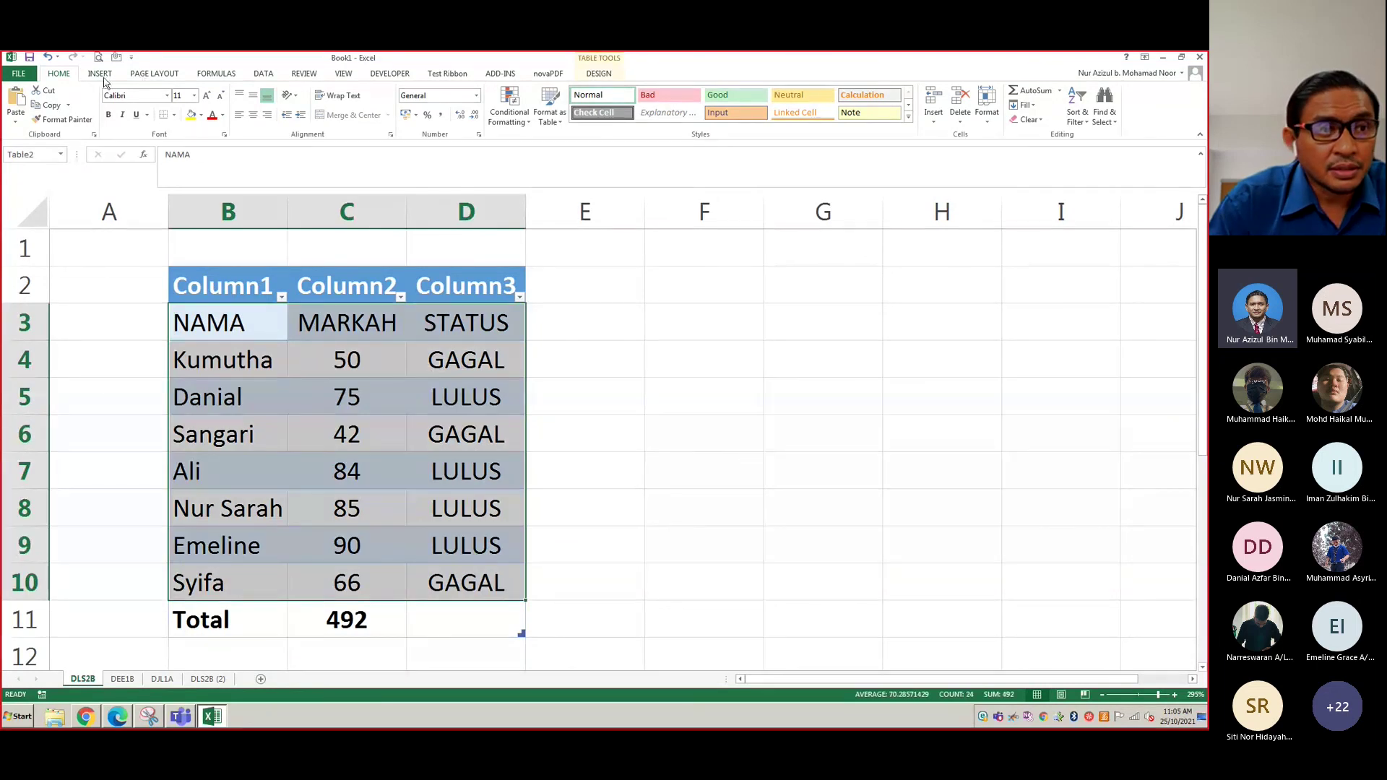
{"action": "left_click", "coordinate": [51, 106]}
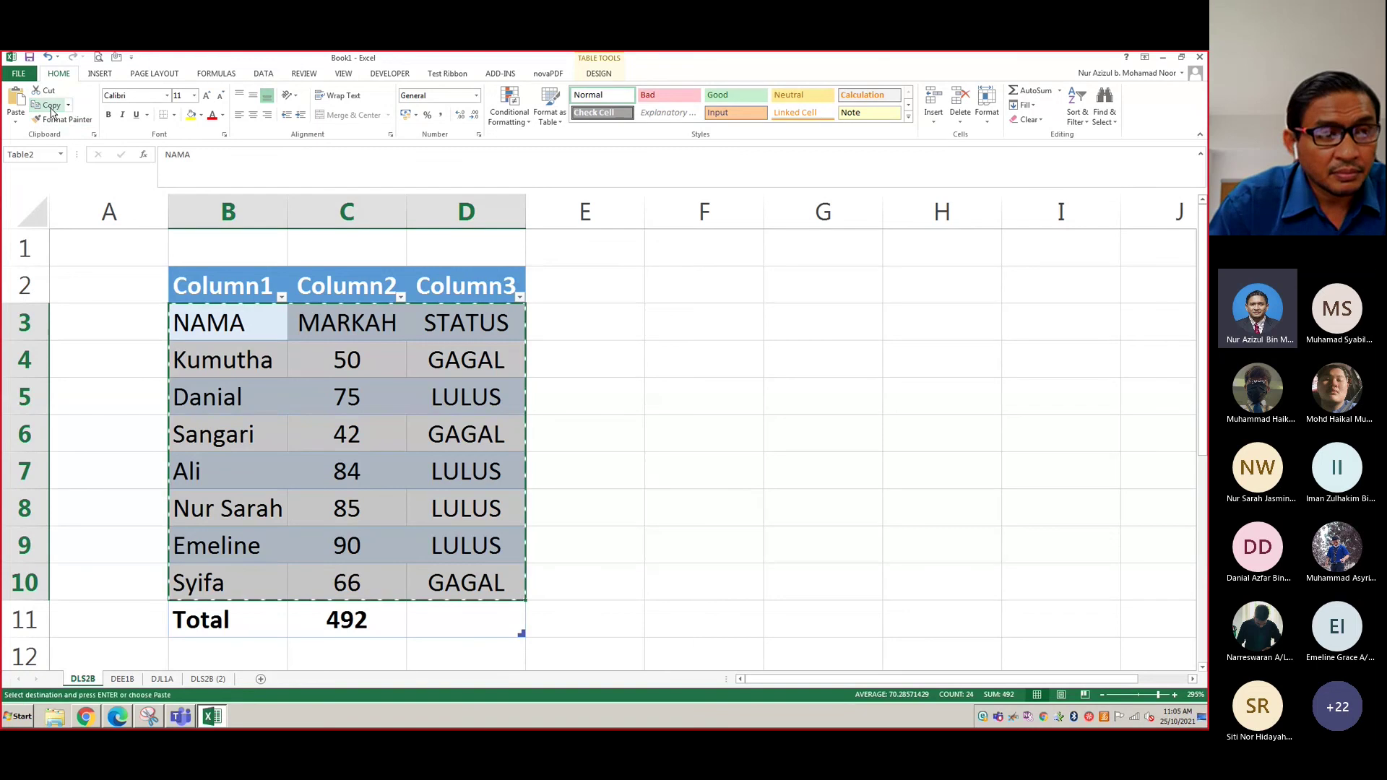
{"action": "left_click", "coordinate": [701, 323]}
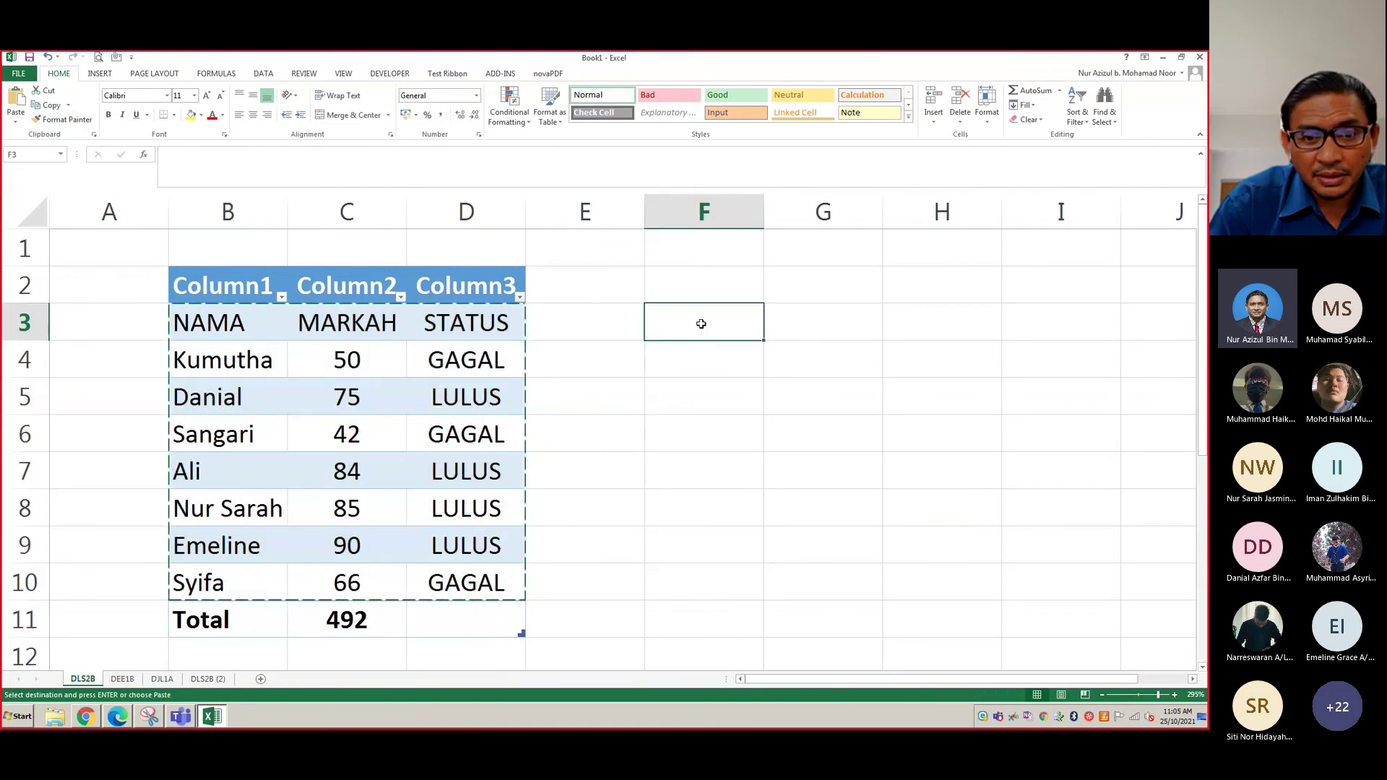
{"action": "left_click", "coordinate": [15, 119]}
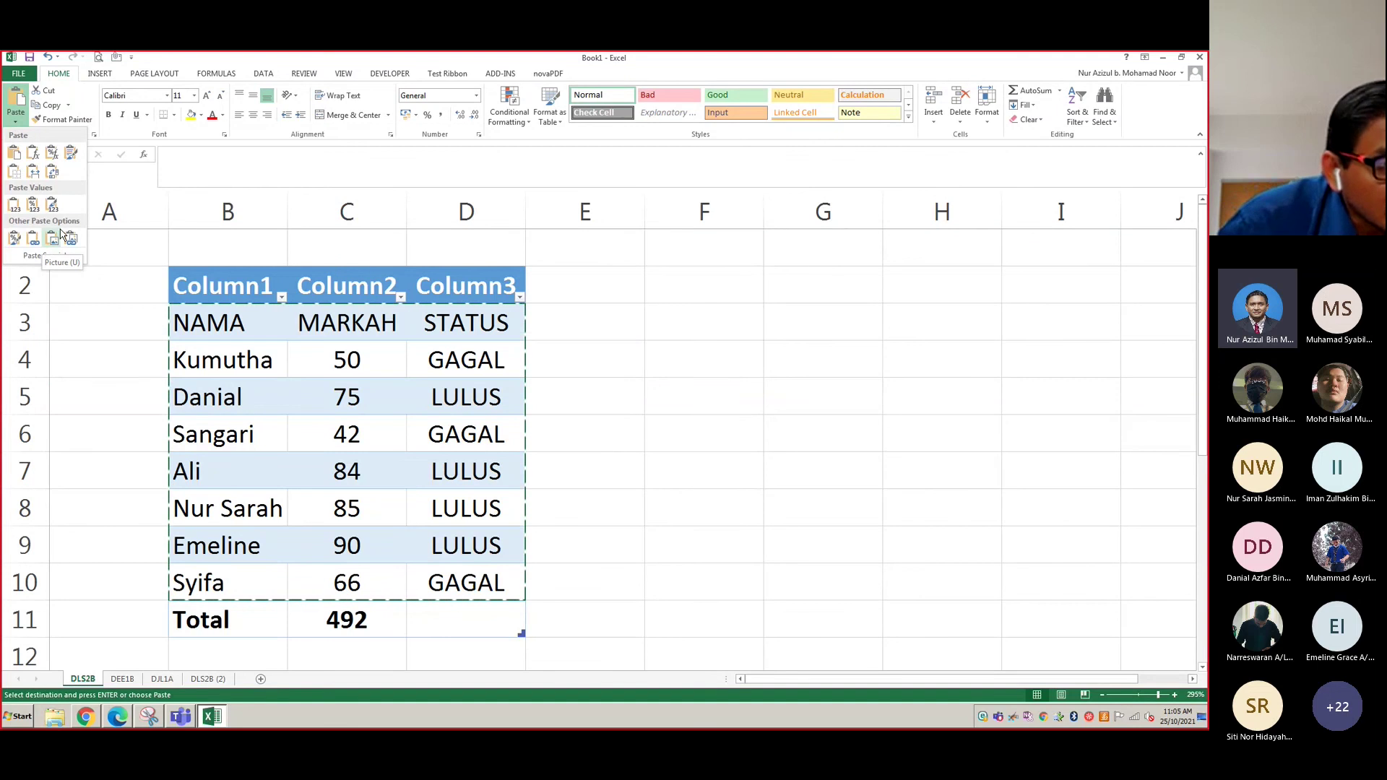
{"action": "left_click", "coordinate": [54, 175]}
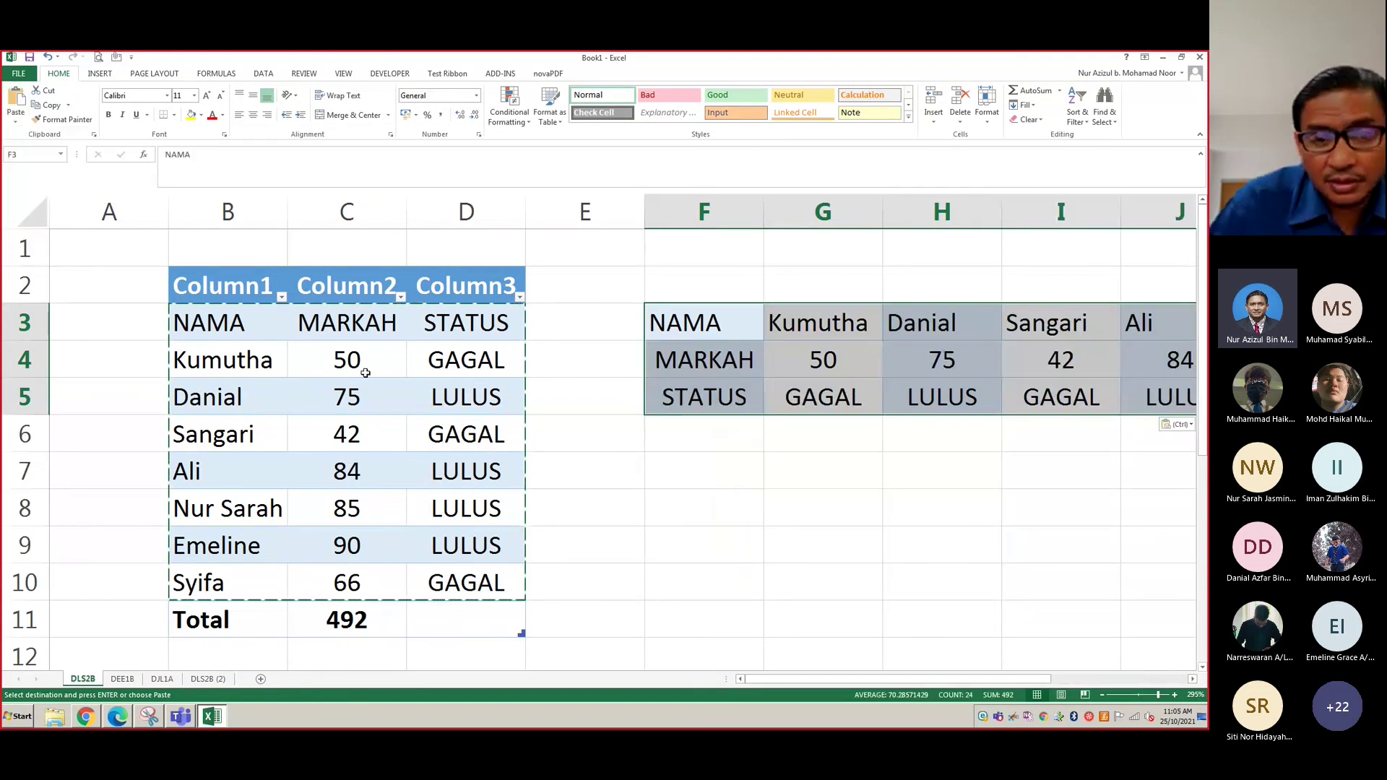
Undo the transposed paste and cancel the copy selection
{"action": "mouse_move", "coordinate": [758, 679]}
{"action": "left_mouse_down"}
{"action": "mouse_move", "coordinate": [902, 683]}
{"action": "mouse_move", "coordinate": [779, 685]}
{"action": "left_mouse_up"}
{"action": "key", "text": "ctrl+z"}
{"action": "key", "text": "Escape"}
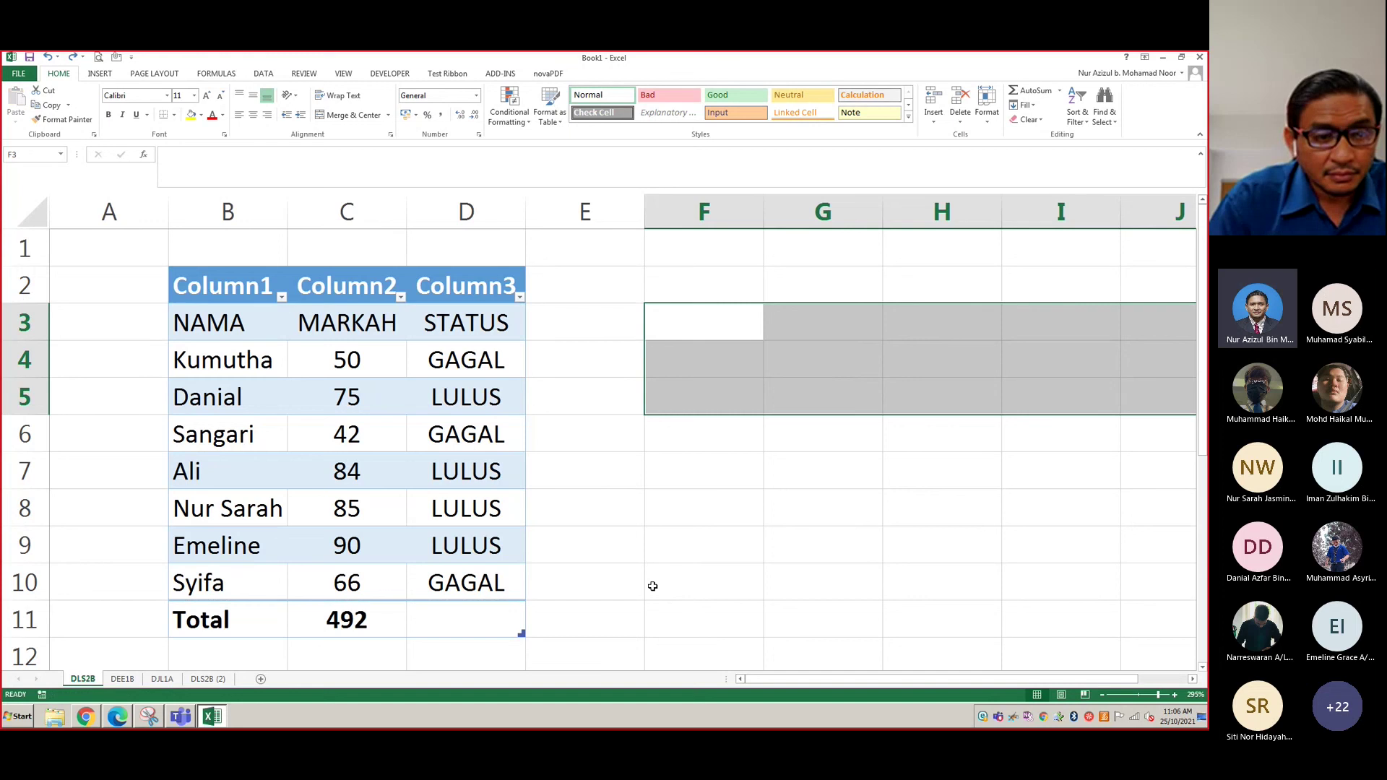
Copy B3:D10 again, paste it with Transpose at F3, and view the resulting rows
{"action": "left_click_drag", "start_coordinate": [192, 317], "coordinate": [460, 582]}
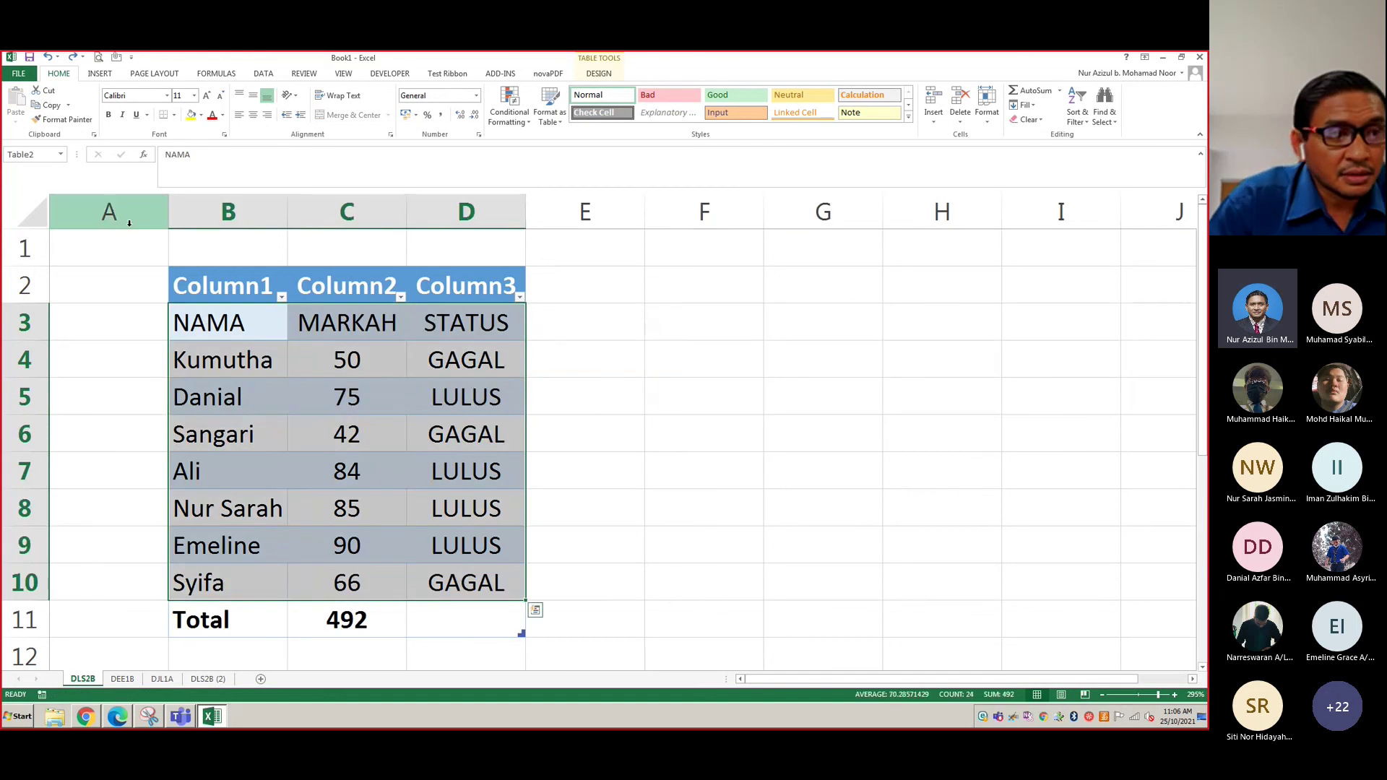
{"action": "left_click", "coordinate": [56, 108]}
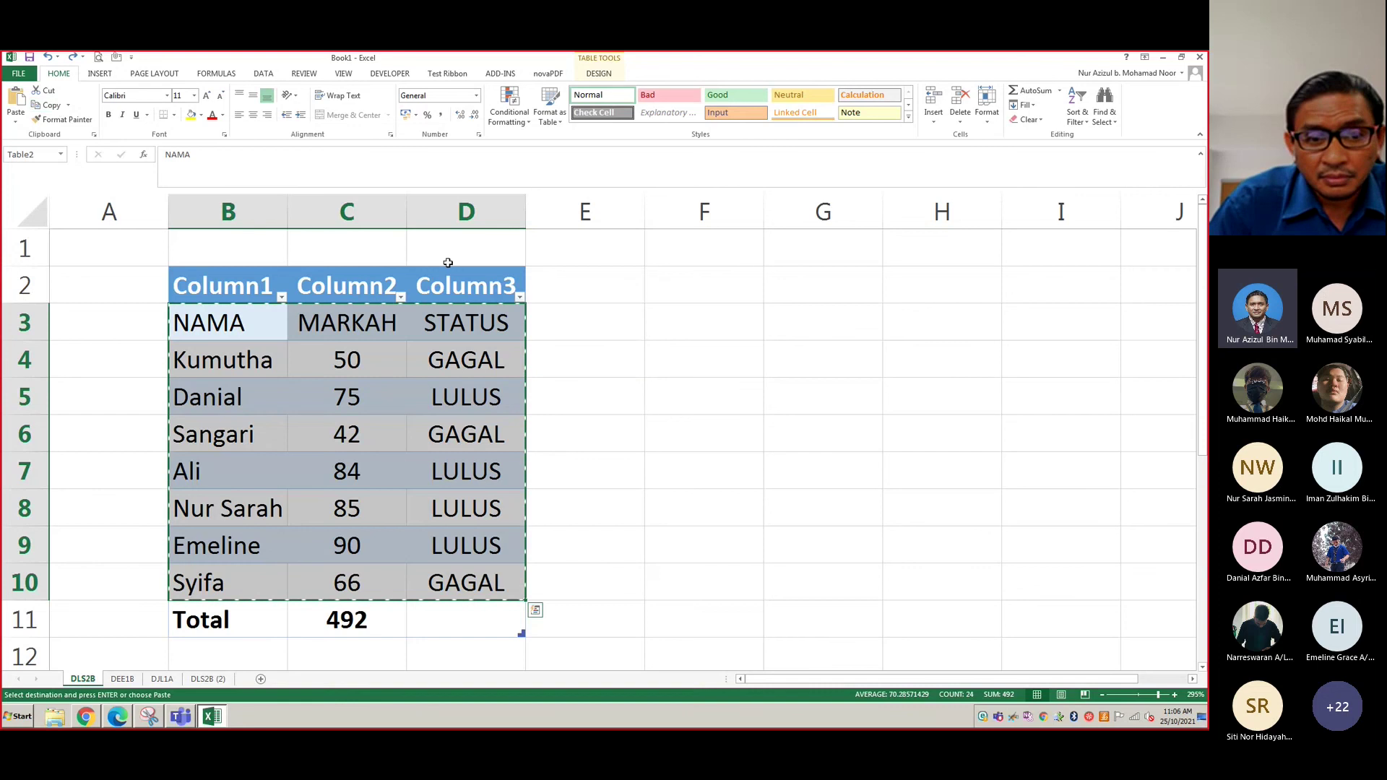
{"action": "left_click", "coordinate": [660, 317]}
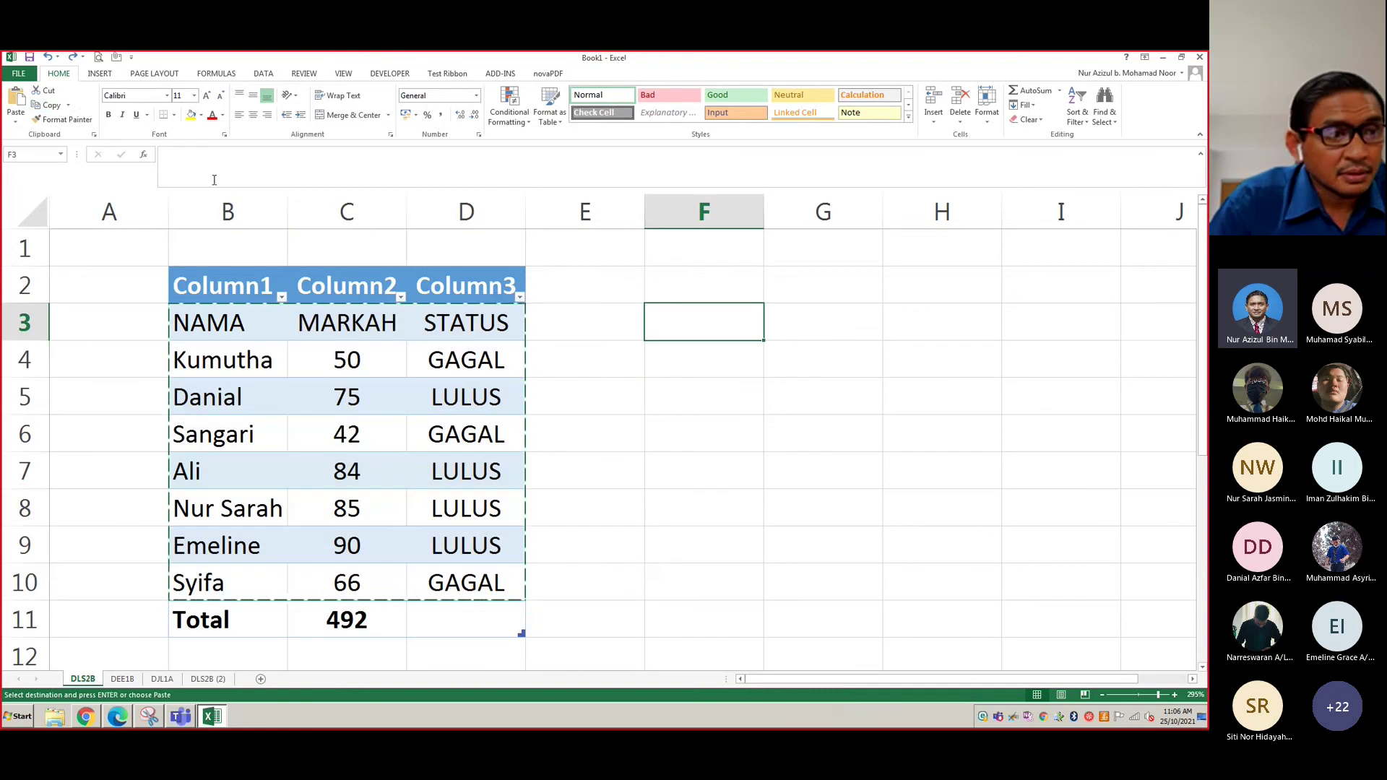
{"action": "left_click", "coordinate": [13, 123]}
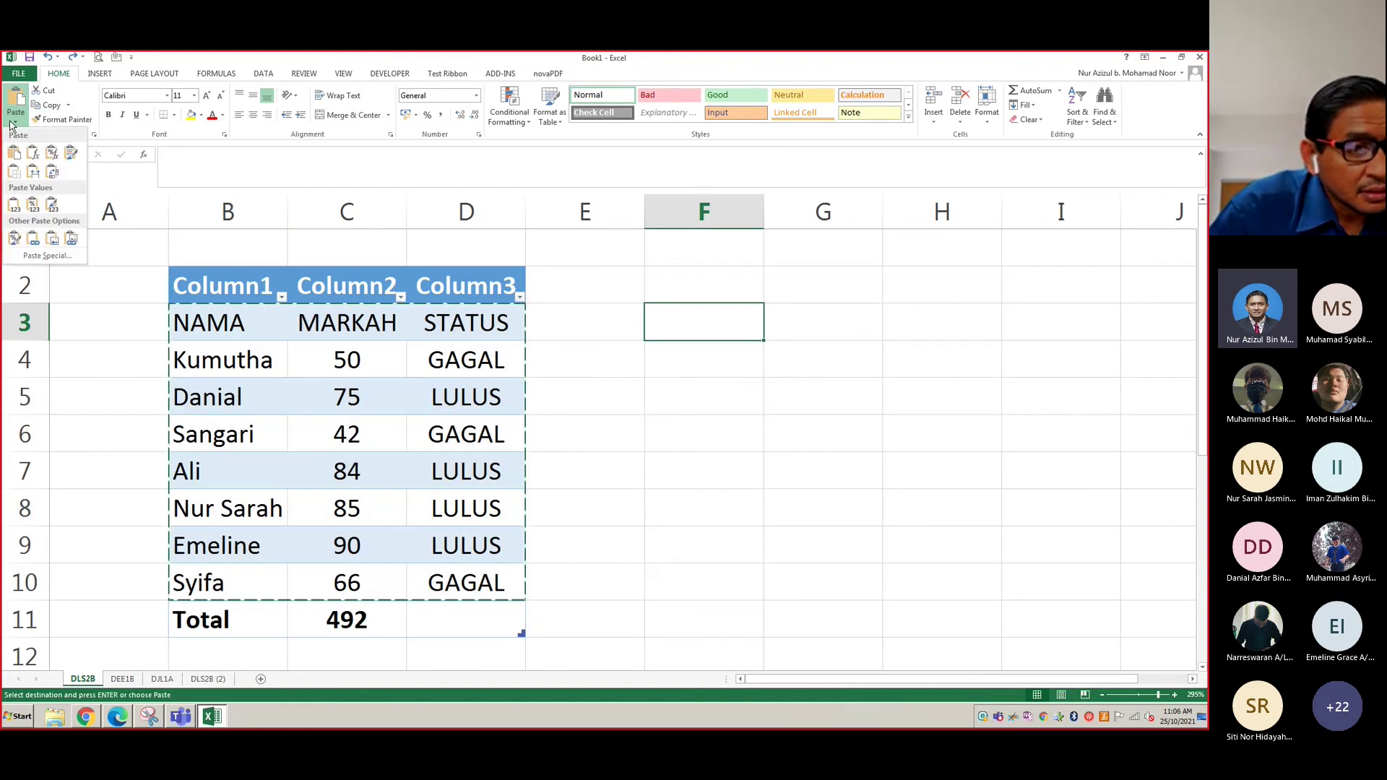
{"action": "left_click", "coordinate": [51, 174]}
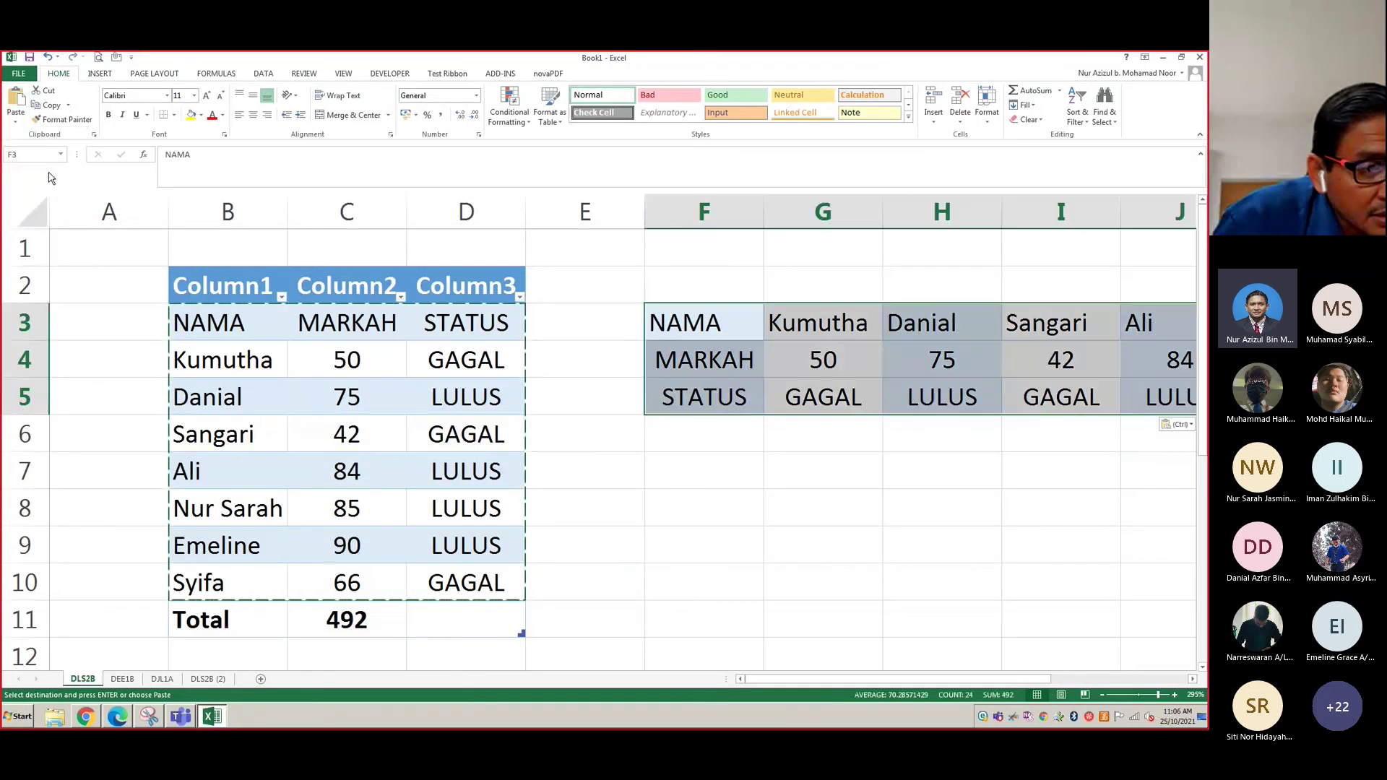
{"action": "left_click_drag", "start_coordinate": [815, 685], "coordinate": [885, 683]}
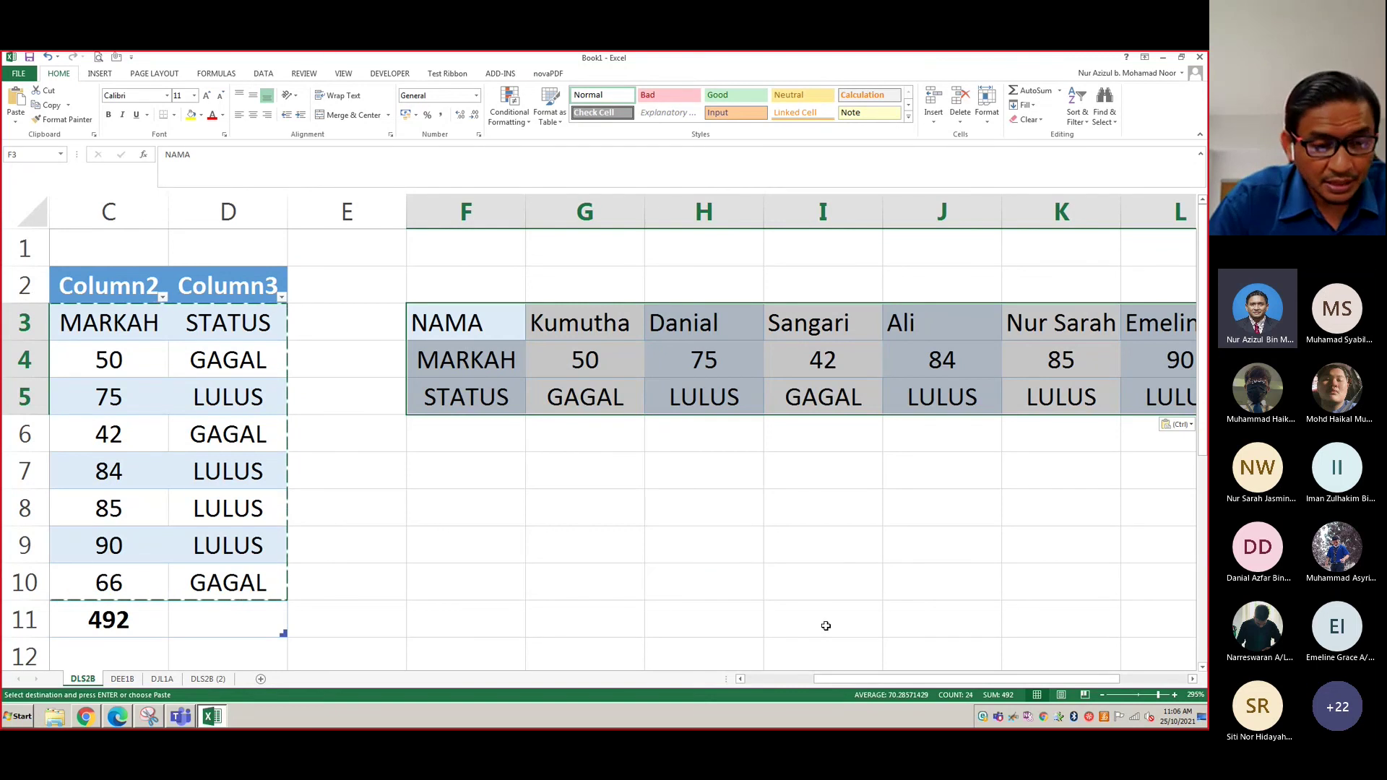
Switch to the MS Excel Part 2 PDF in the browser and review Exercise 2.2 through to the closing slide
{"action": "key", "text": "alt+Tab"}
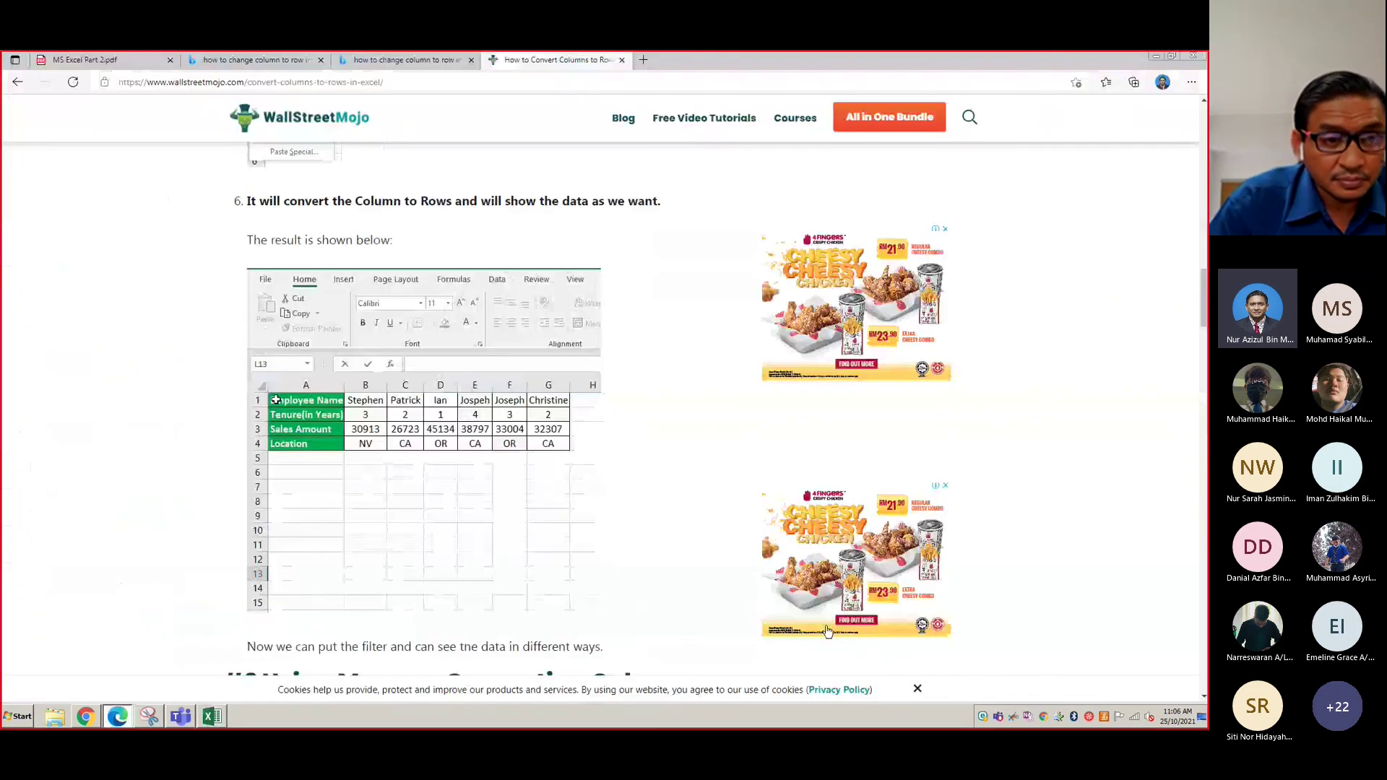
{"action": "left_click", "coordinate": [143, 56]}
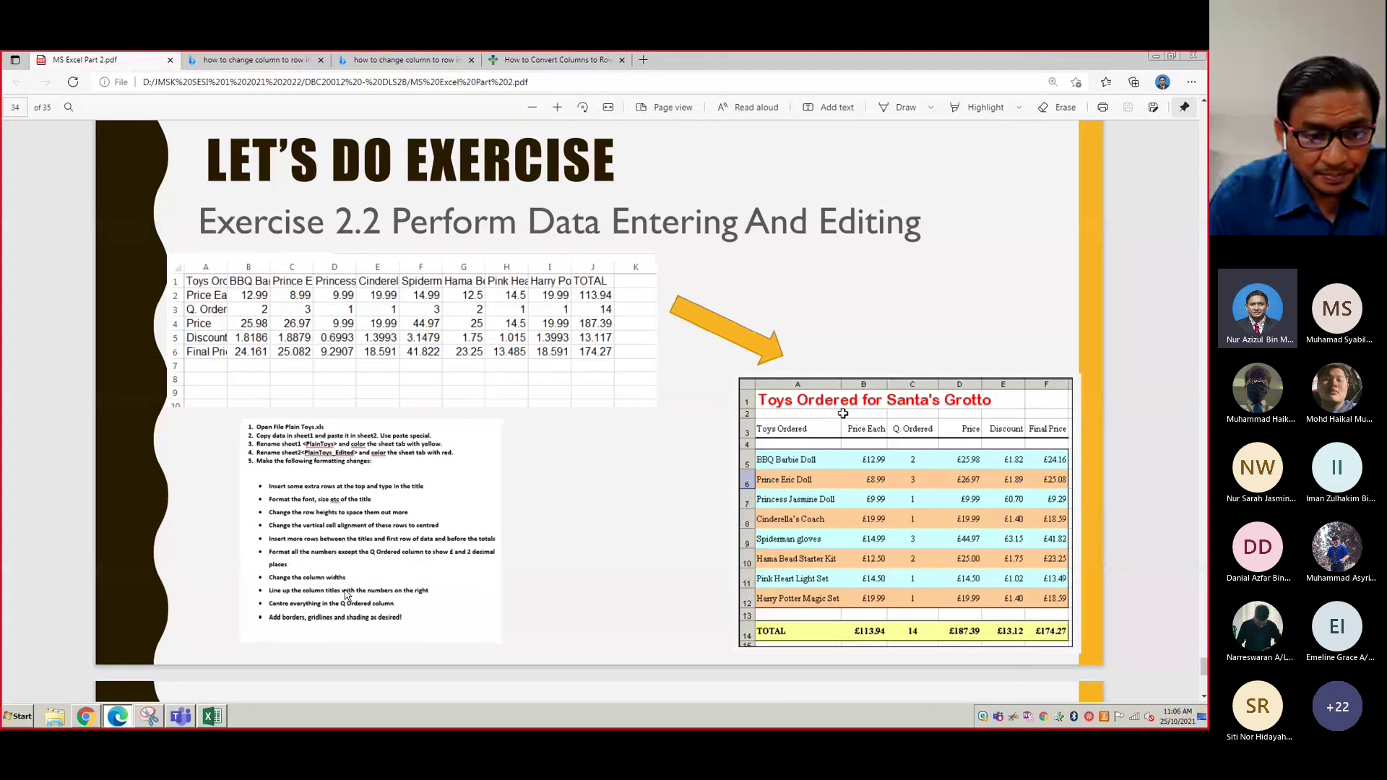
{"action": "scroll", "coordinate": [346, 594], "scroll_direction": "down", "scroll_amount": 5}
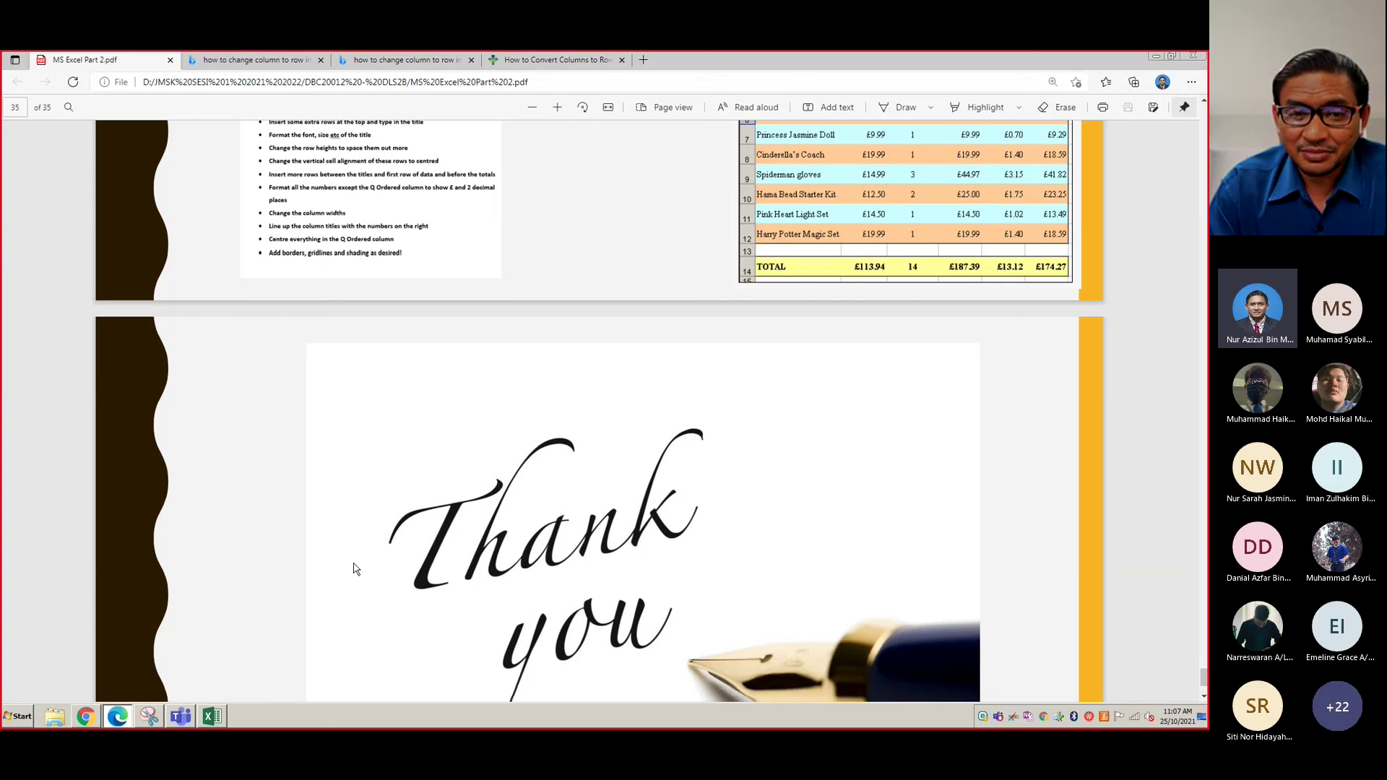
Switch to the Teams meeting, download its attendance list, and choose the DBC20012 - DLS2B folder inside JMSK SESI 1 2021 2022 as destination
{"action": "left_click", "coordinate": [180, 715]}
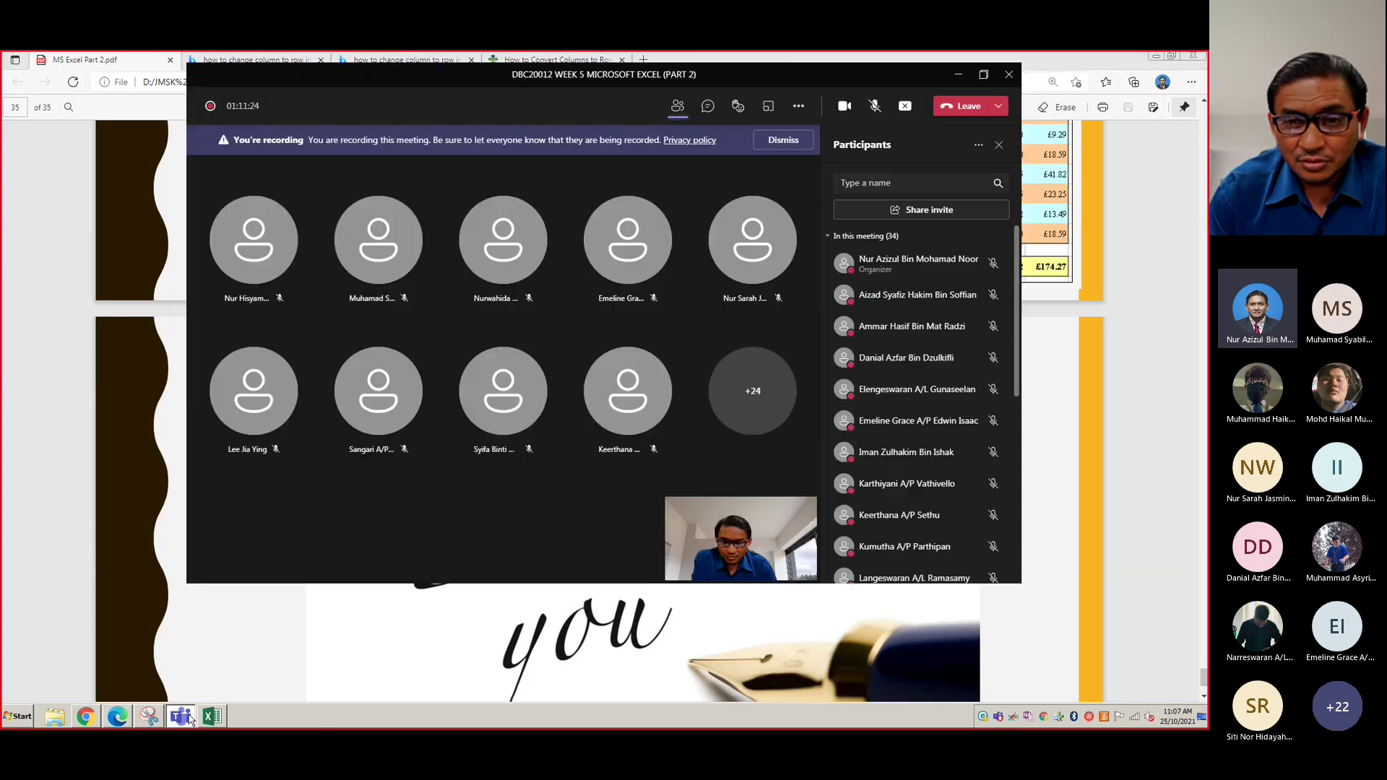
{"action": "left_click", "coordinate": [980, 148]}
{"action": "left_click", "coordinate": [932, 190]}
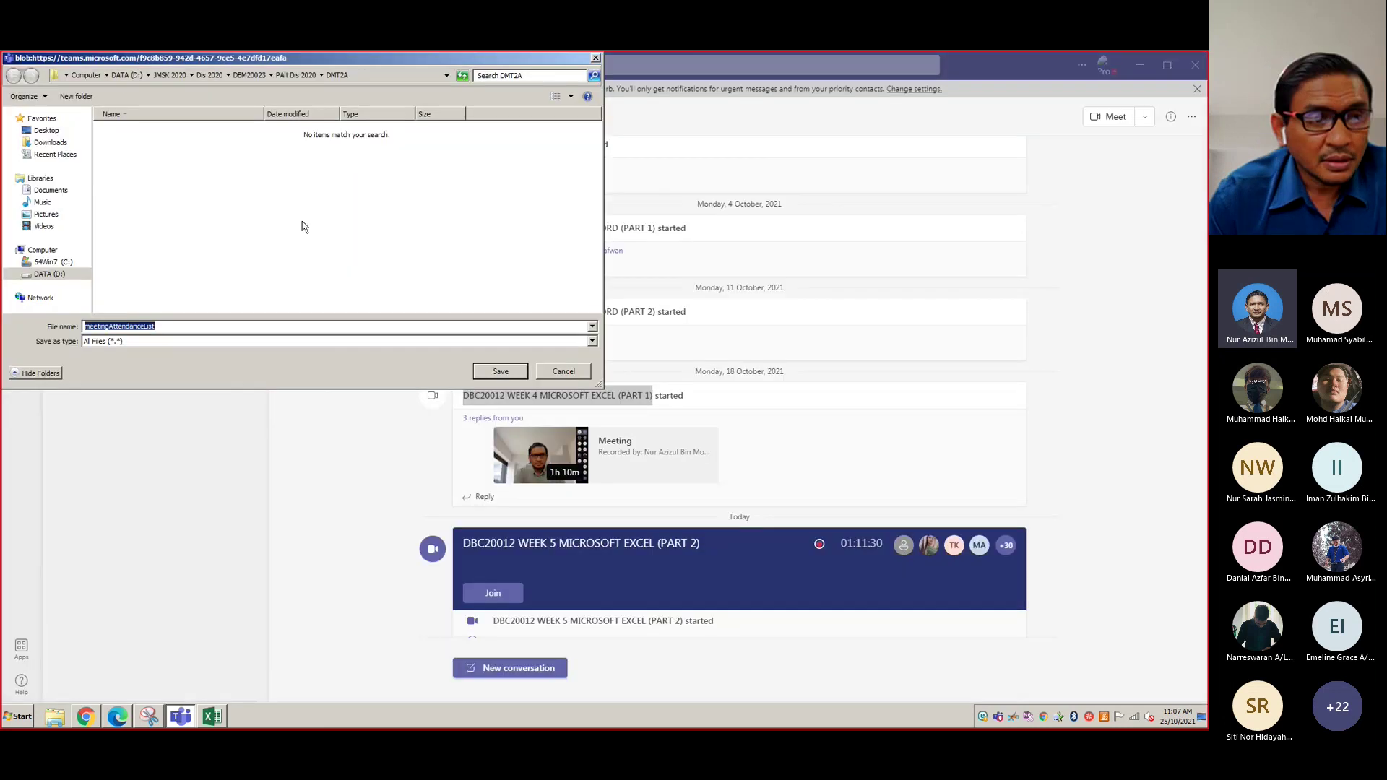
{"action": "left_click", "coordinate": [126, 75]}
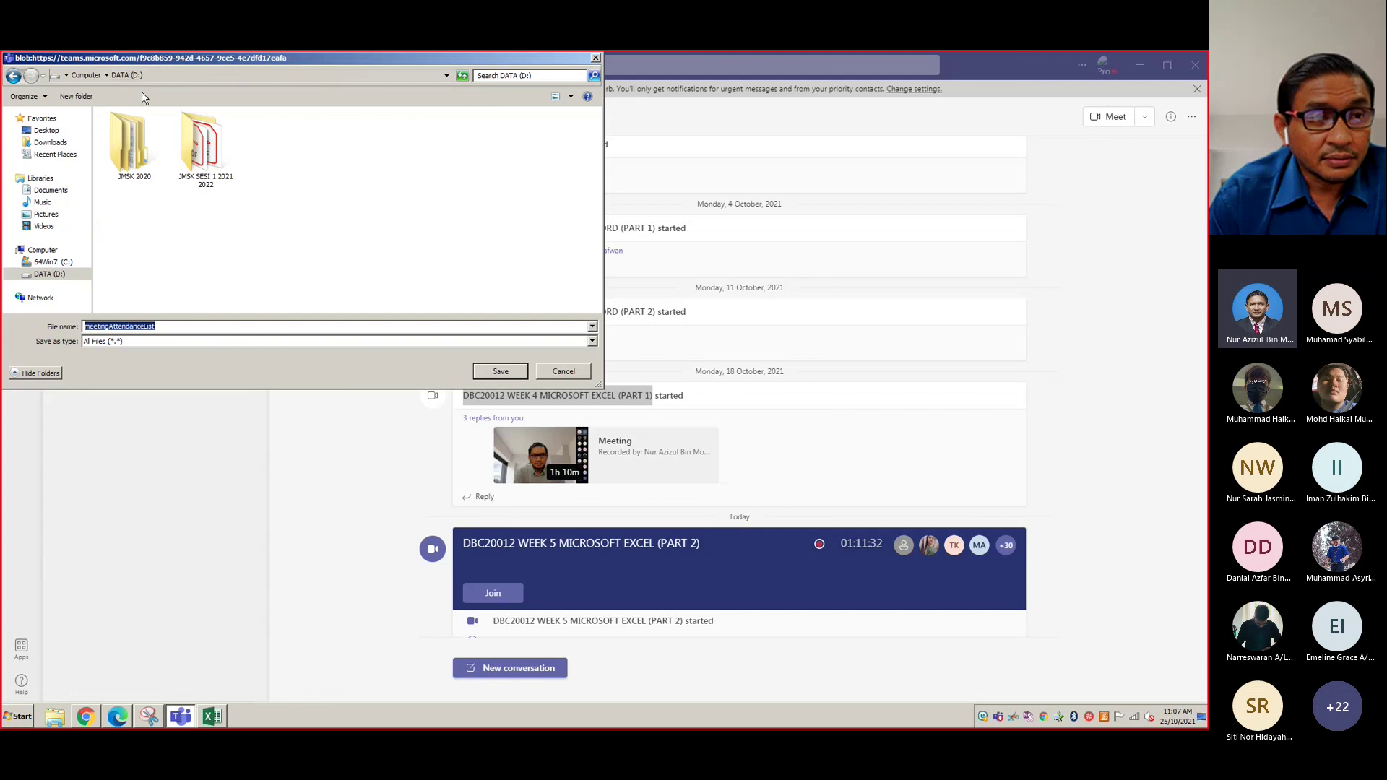
{"action": "double_click", "coordinate": [218, 153]}
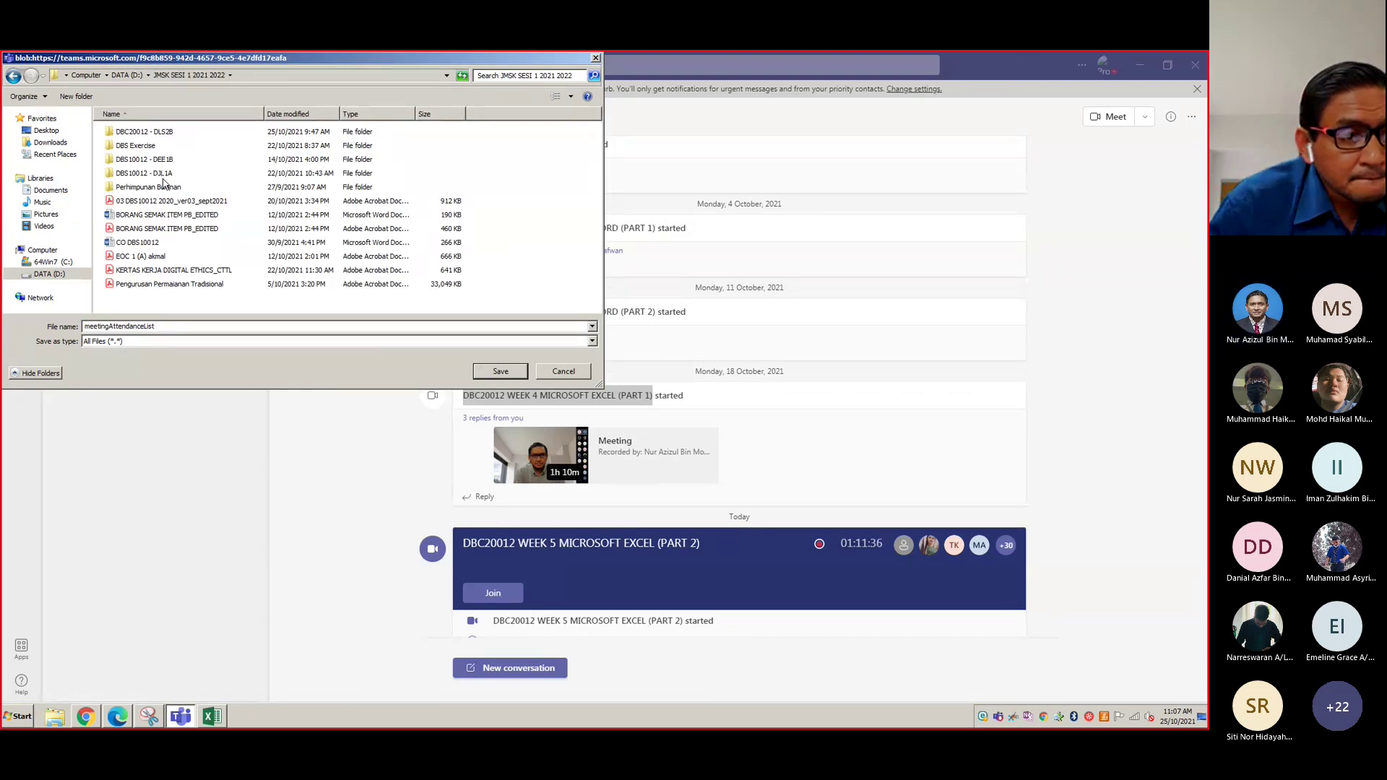
{"action": "double_click", "coordinate": [145, 133]}
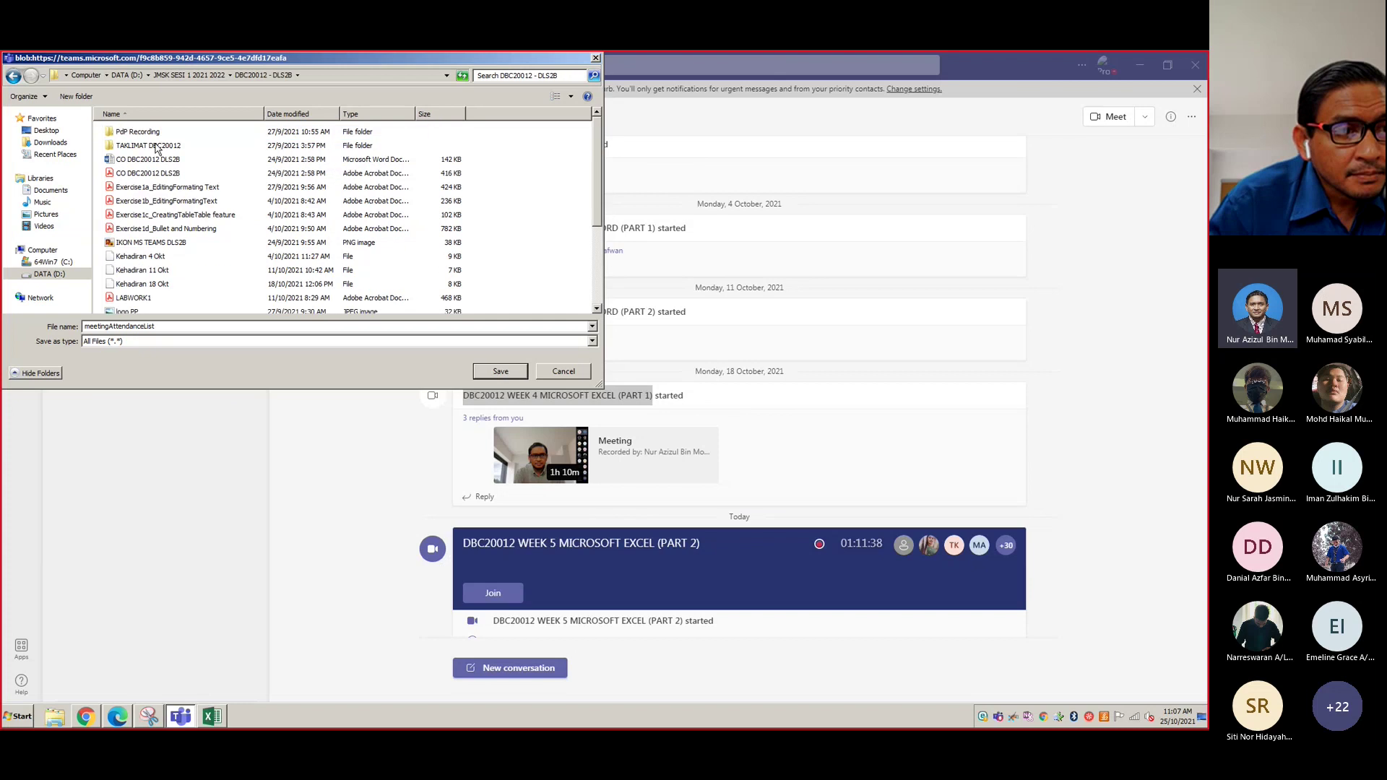
Save the attendance list as Kehadiran 25 Okt, basing the name on the existing Kehadiran 18 Okt file
{"action": "left_click", "coordinate": [152, 286]}
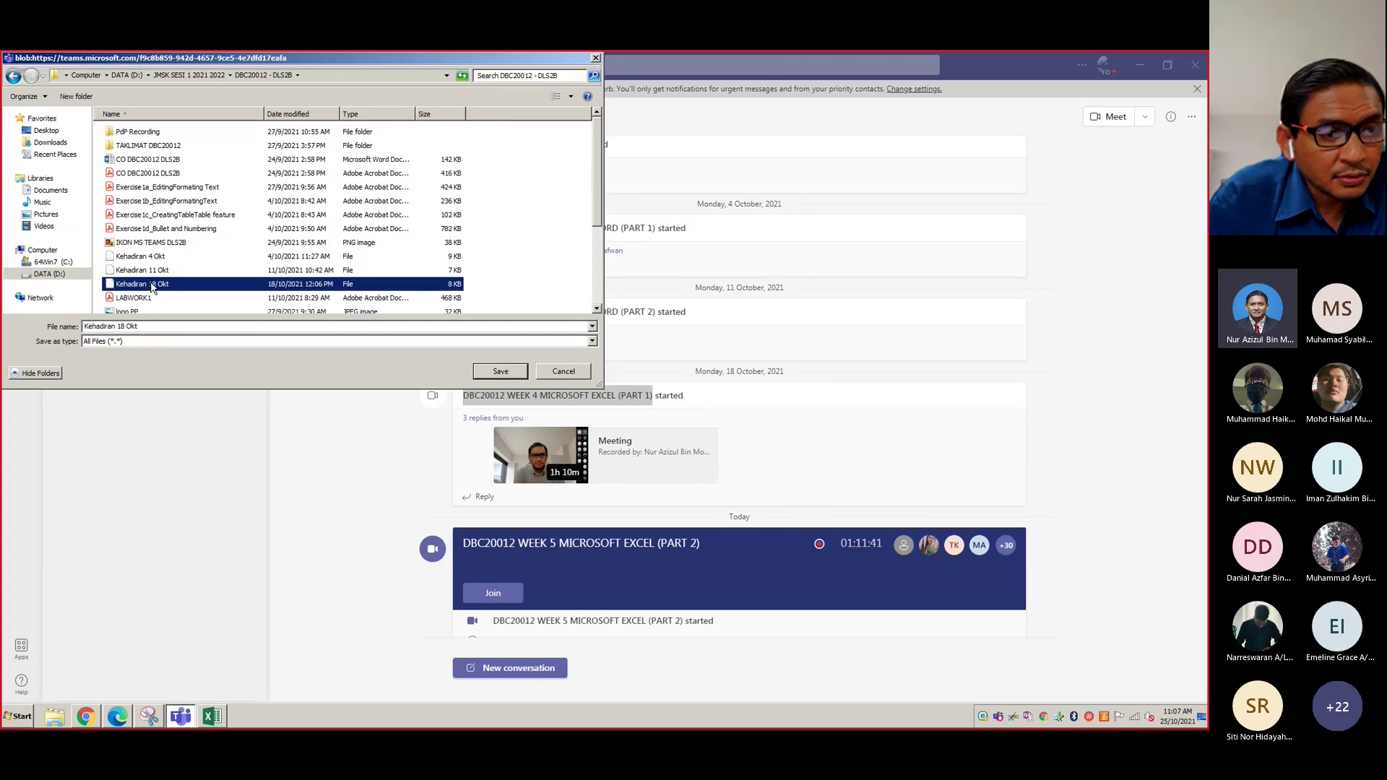
{"action": "double_click", "coordinate": [121, 326]}
{"action": "type", "text": "25"}
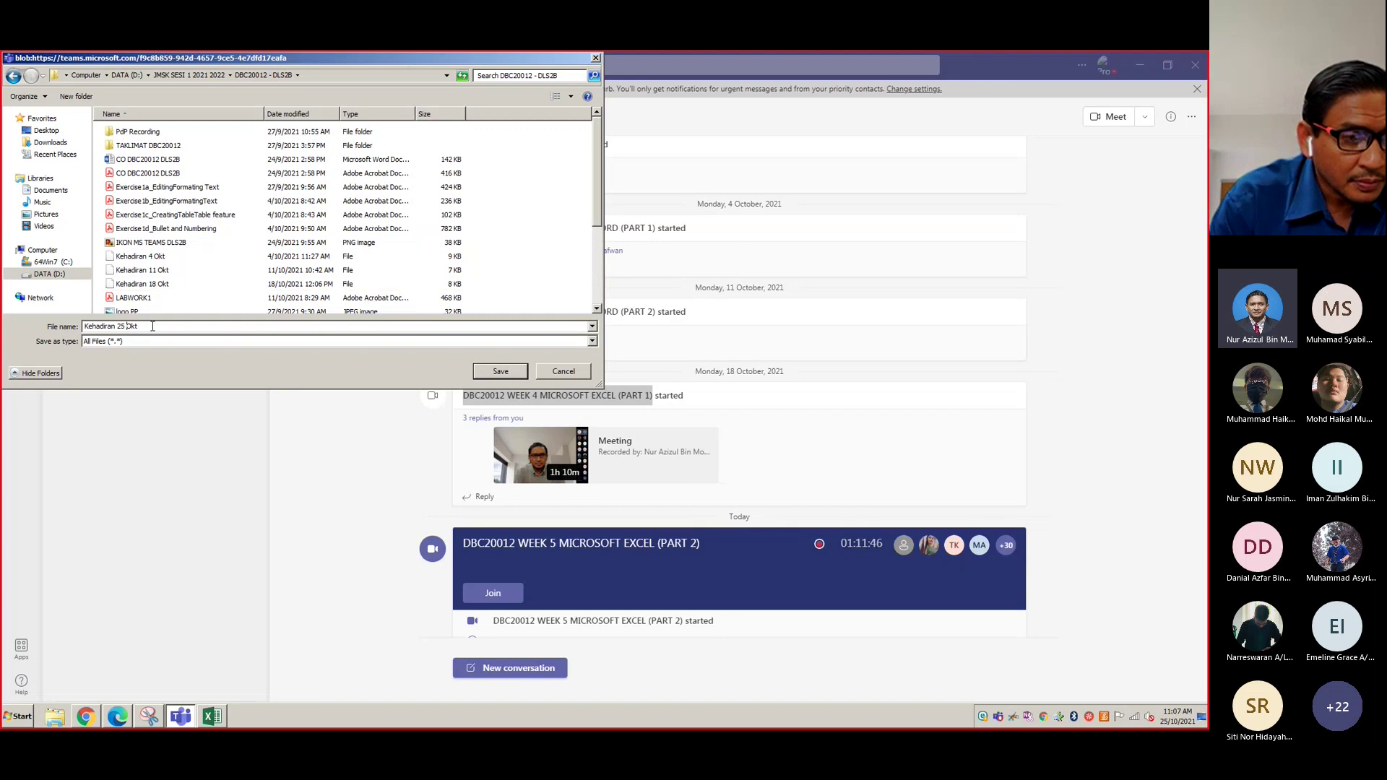
{"action": "key", "text": "Left"}
{"action": "key", "text": "Left"}
{"action": "key", "text": "Left"}
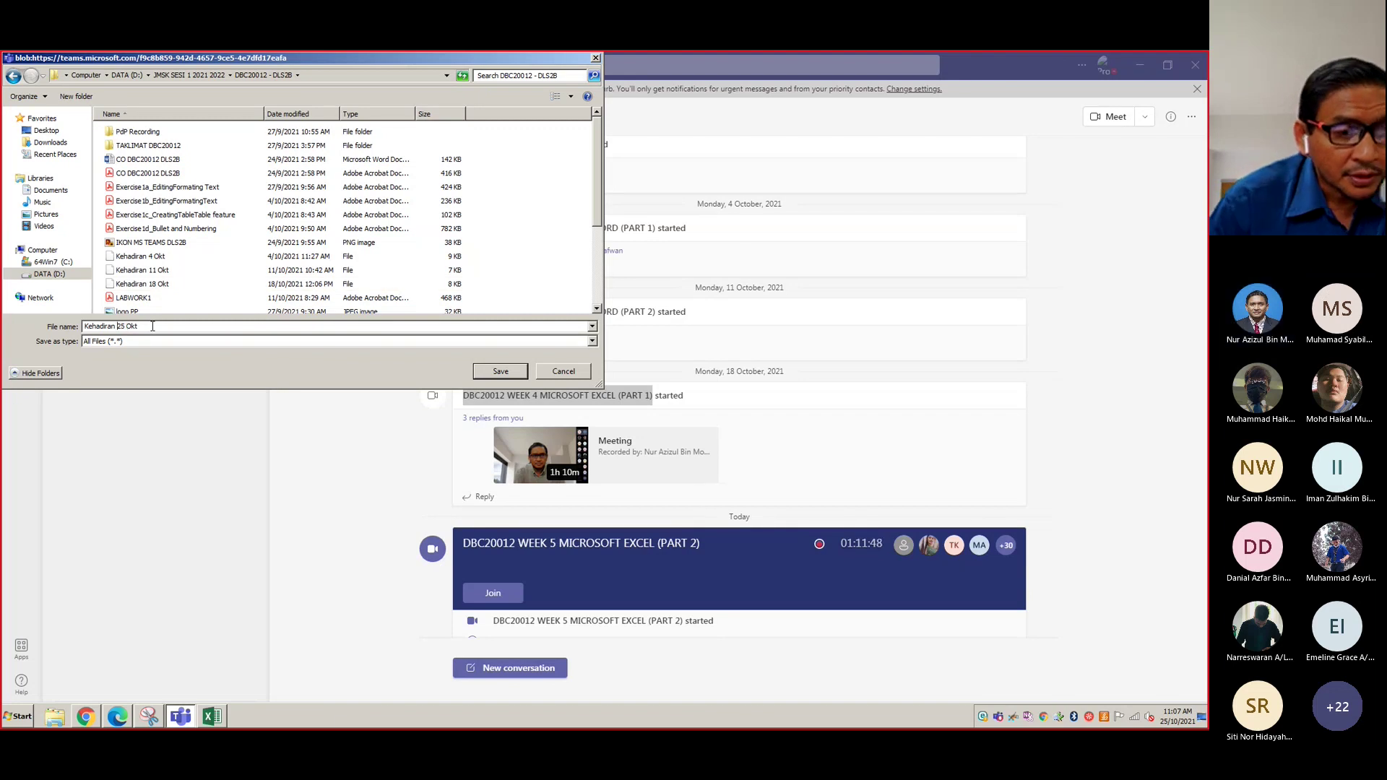
{"action": "left_click", "coordinate": [495, 371]}
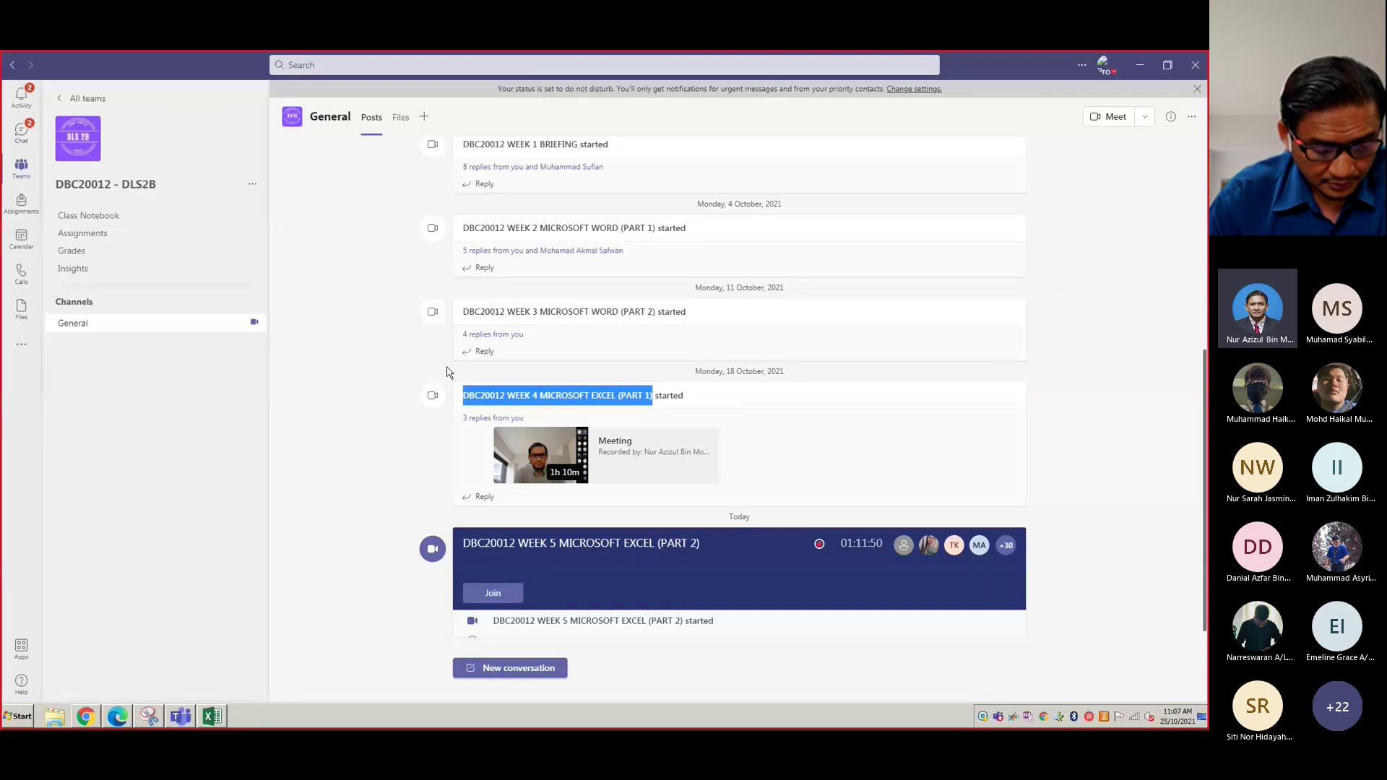
Bring the Week 5 Microsoft Excel (Part 2) meeting window back to the front and maximize it
{"action": "left_click", "coordinate": [179, 716]}
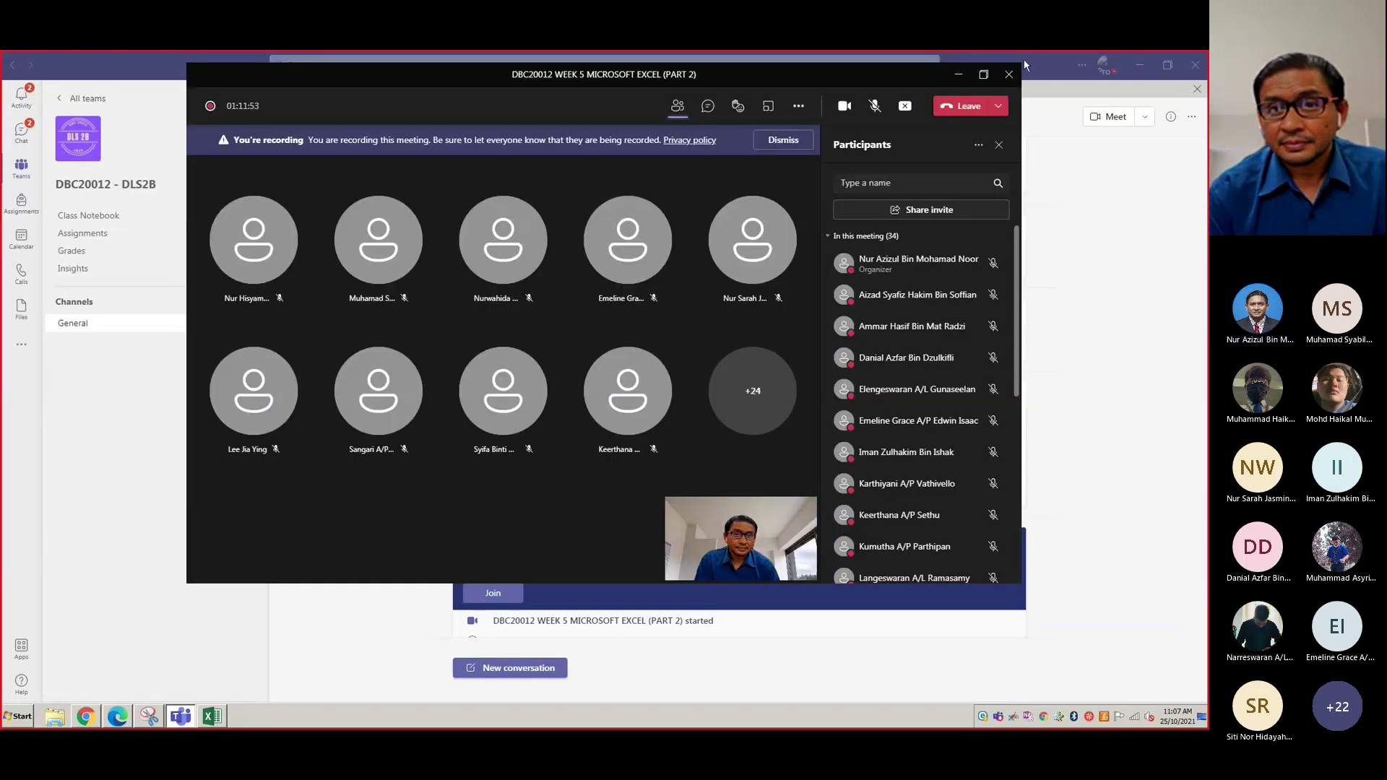
{"action": "left_click", "coordinate": [983, 76]}
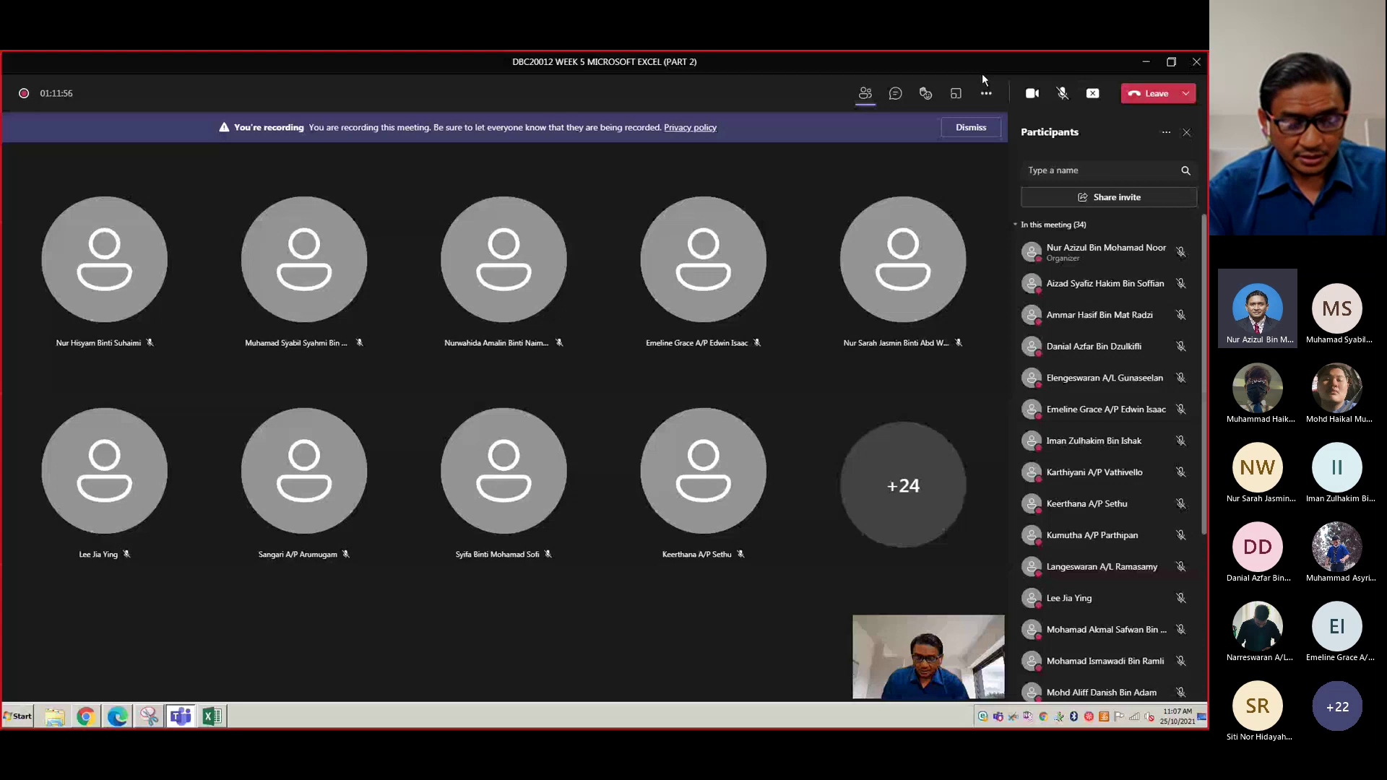